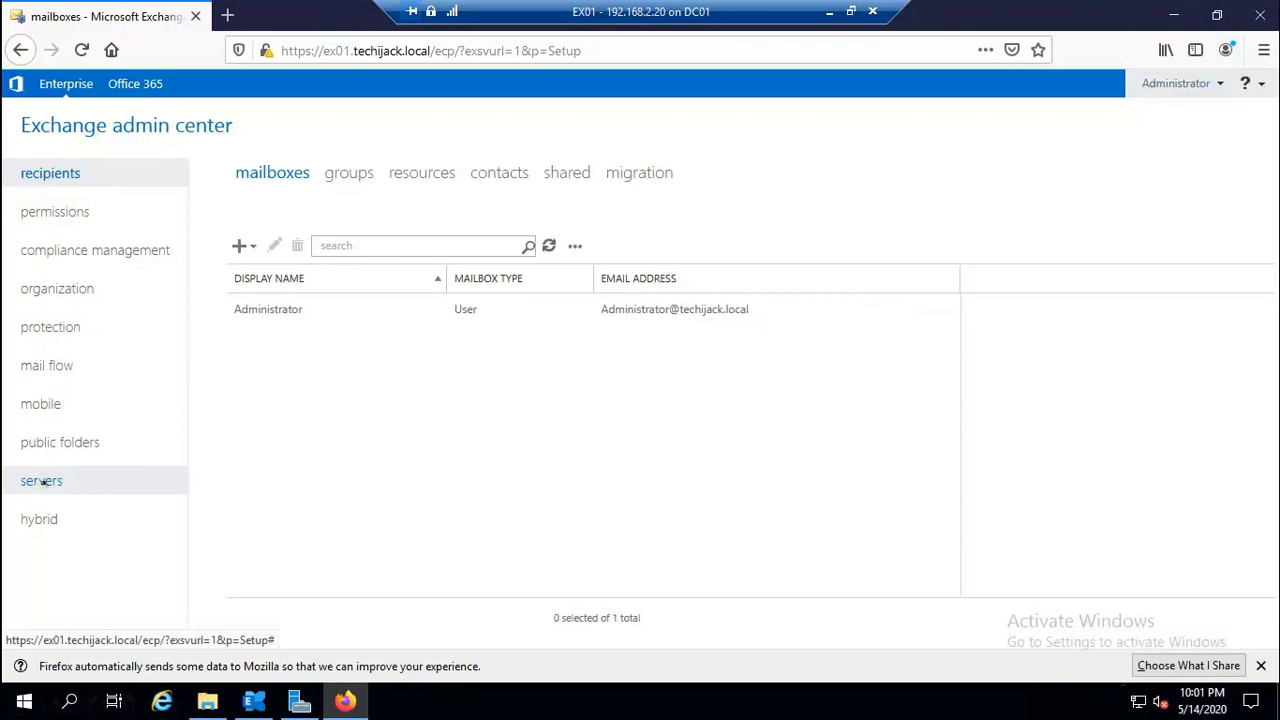
# Open the DB02 mailbox database's properties from the servers databases list.
pyautogui.click(42, 481)
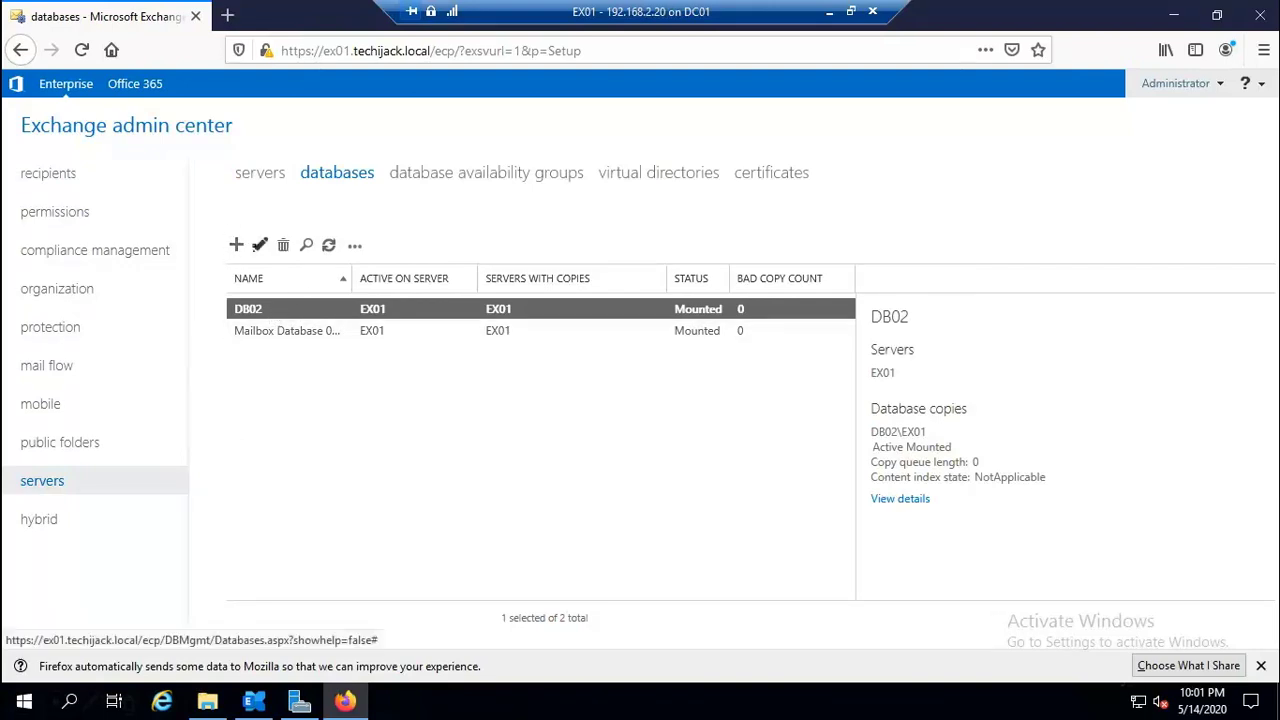
pyautogui.click(260, 245)
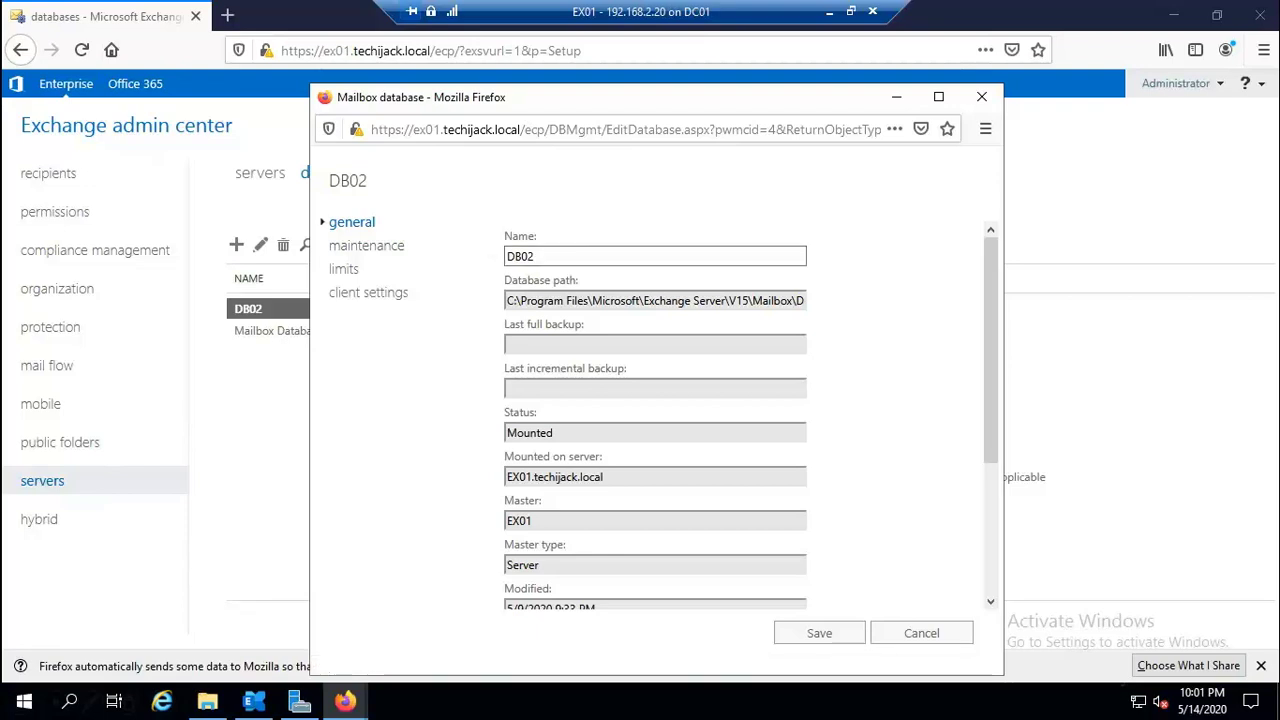
# Inspect DB02's database path and master server, then view its 1–5 AM maintenance schedule.
pyautogui.moveTo(520, 300); pyautogui.dragTo(621, 300)
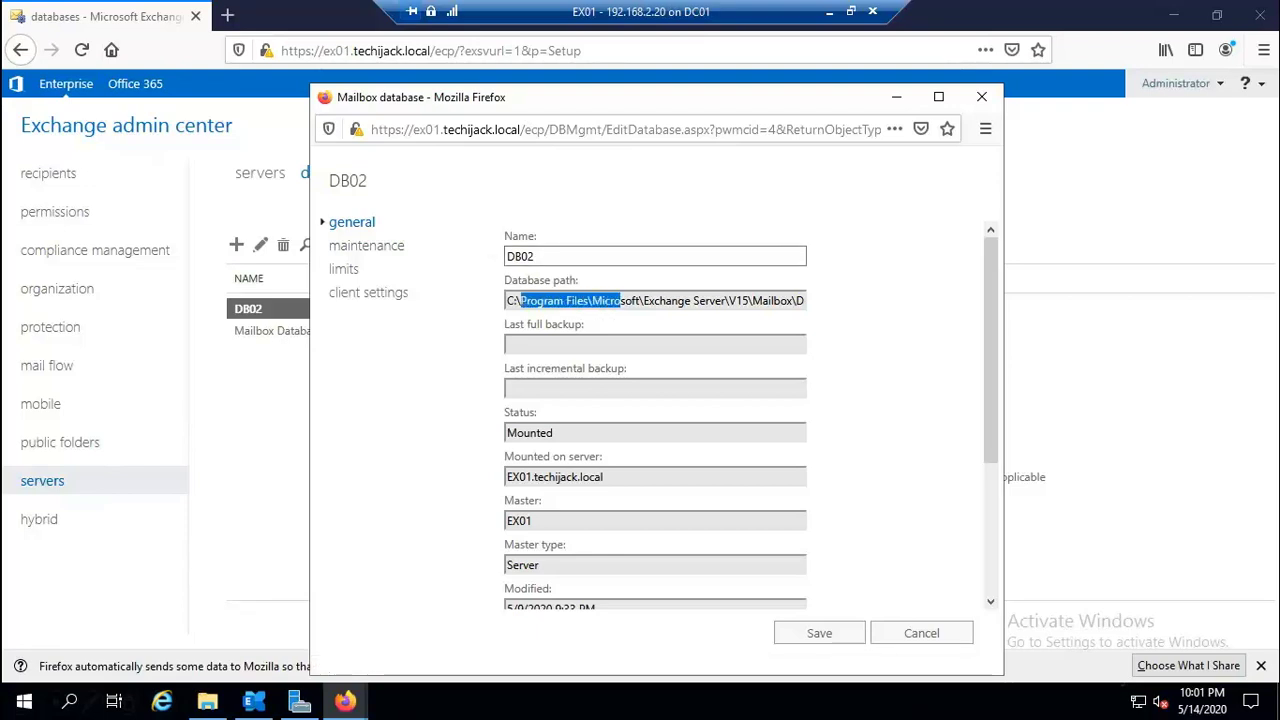
pyautogui.click(621, 300)
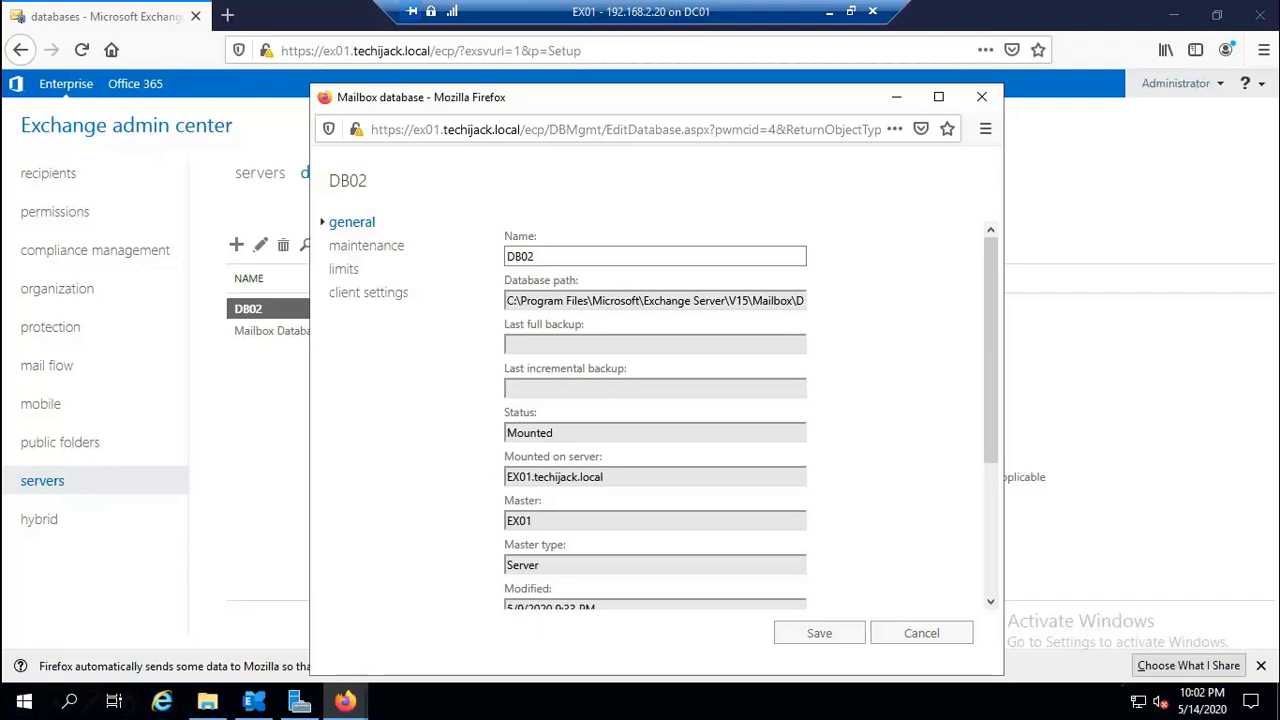
pyautogui.scroll(-3, 570, 489)
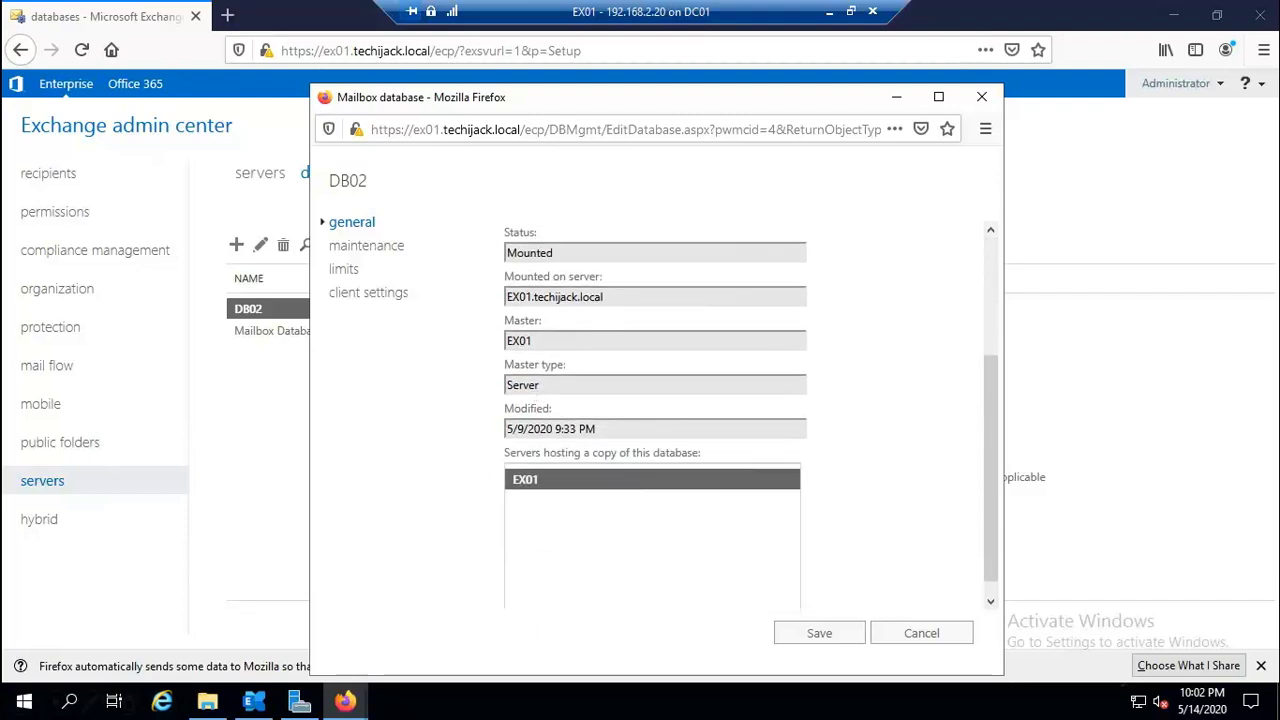
pyautogui.doubleClick(536, 385)
pyautogui.click(375, 247)
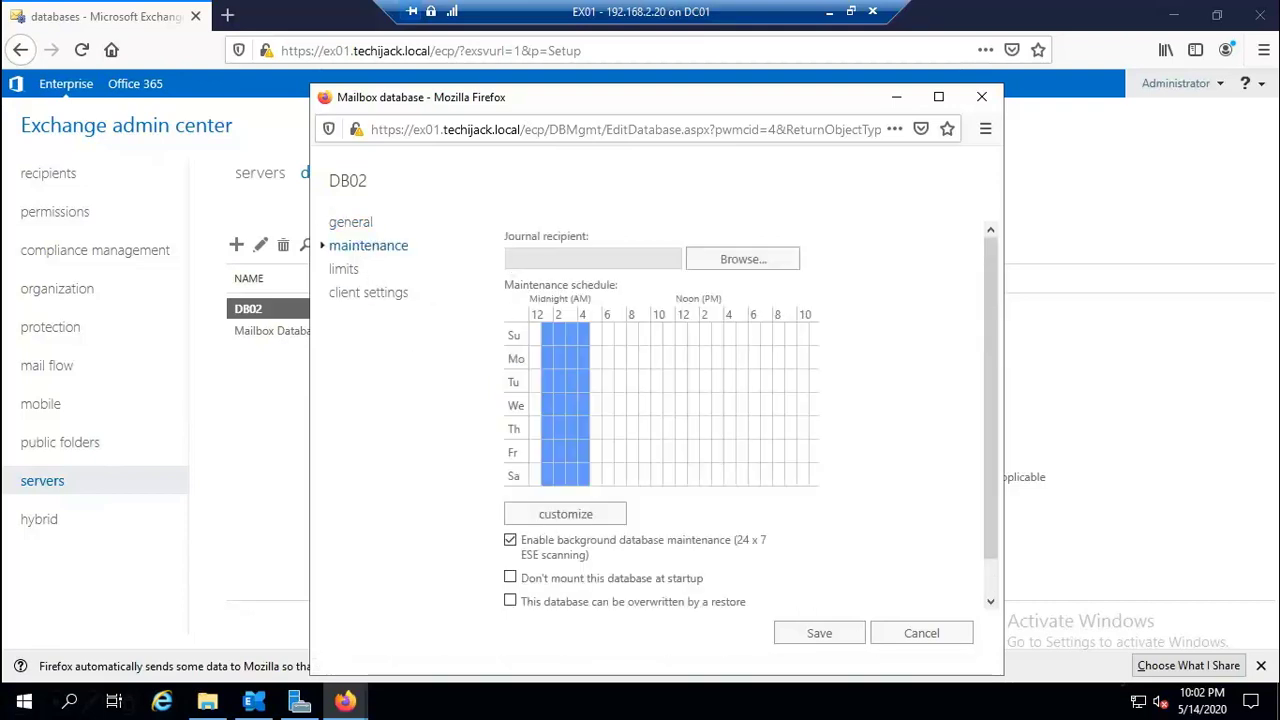
pyautogui.scroll(-1, 541, 372)
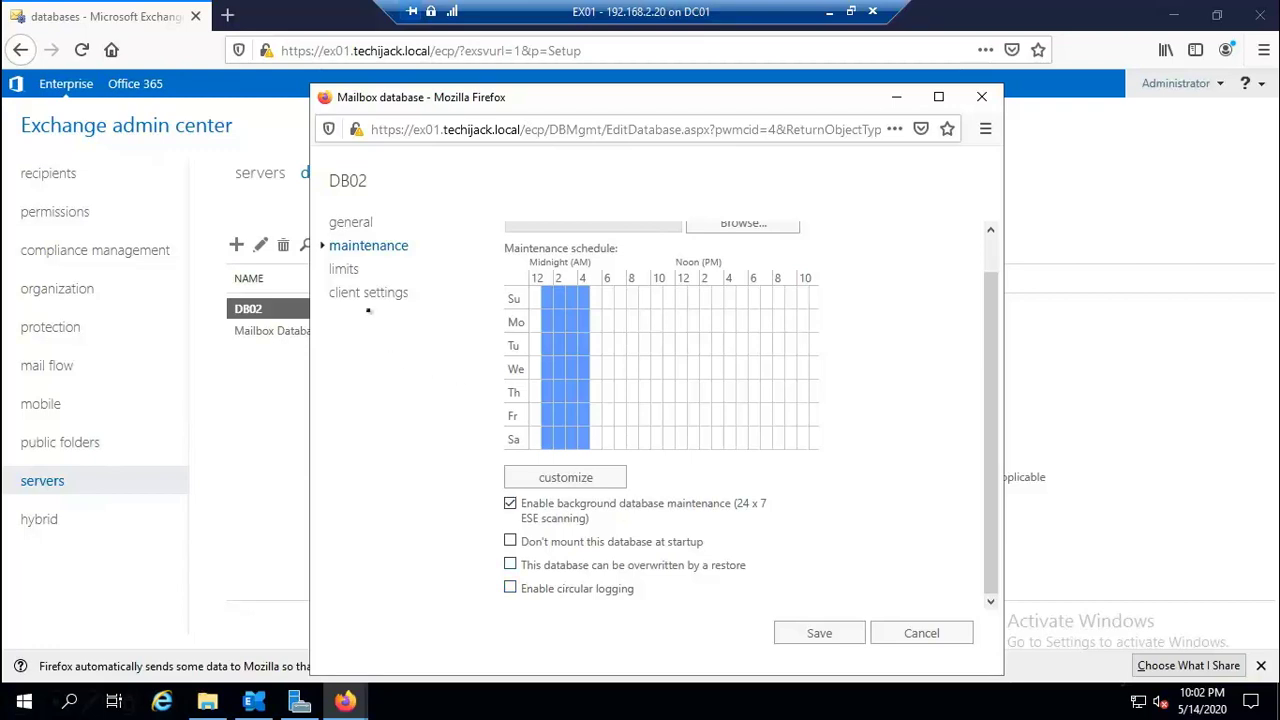
# Check DB02's storage limits, leaving the 1.9 GB warning quota unchanged.
pyautogui.click(352, 270)
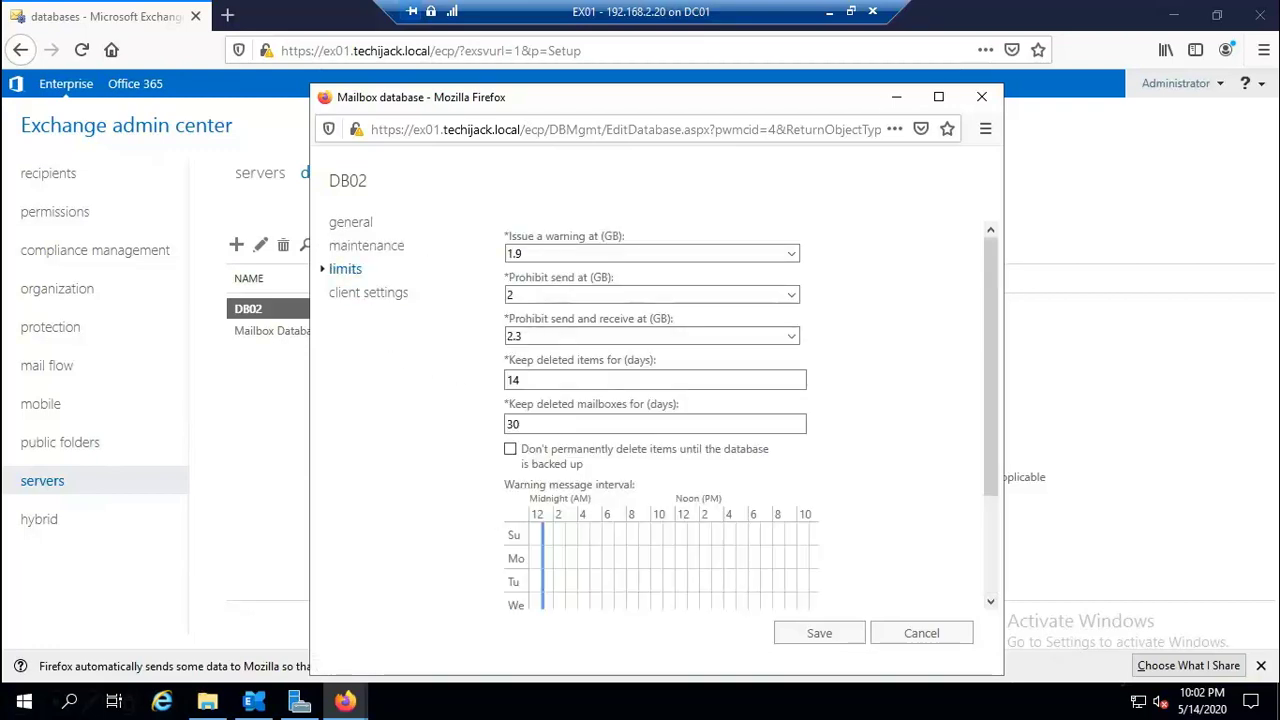
pyautogui.press('Tab')
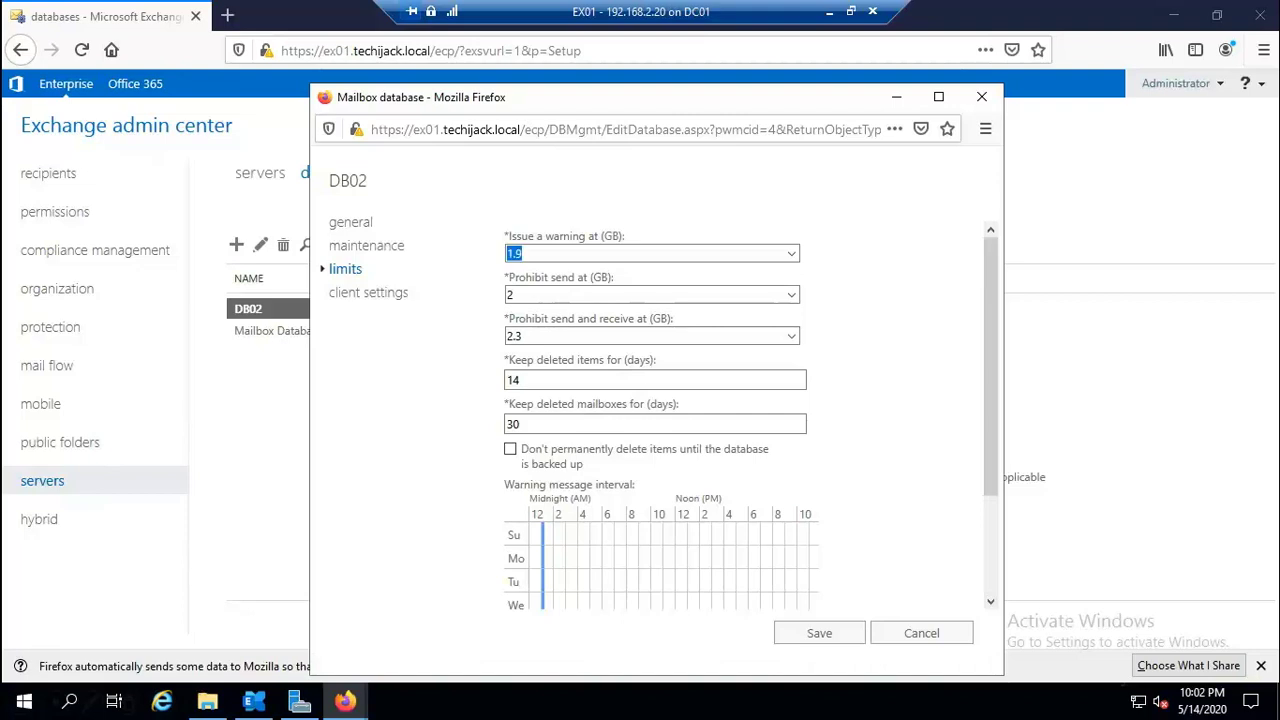
pyautogui.click(799, 252)
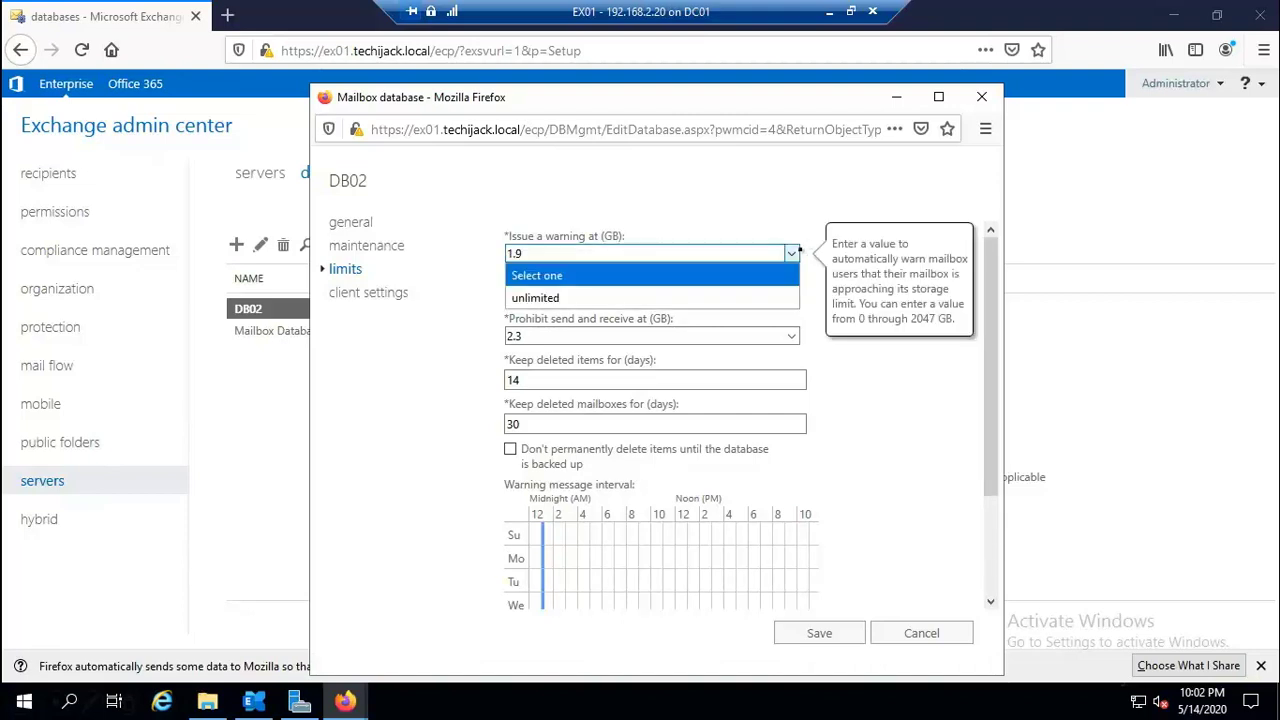
pyautogui.click(799, 252)
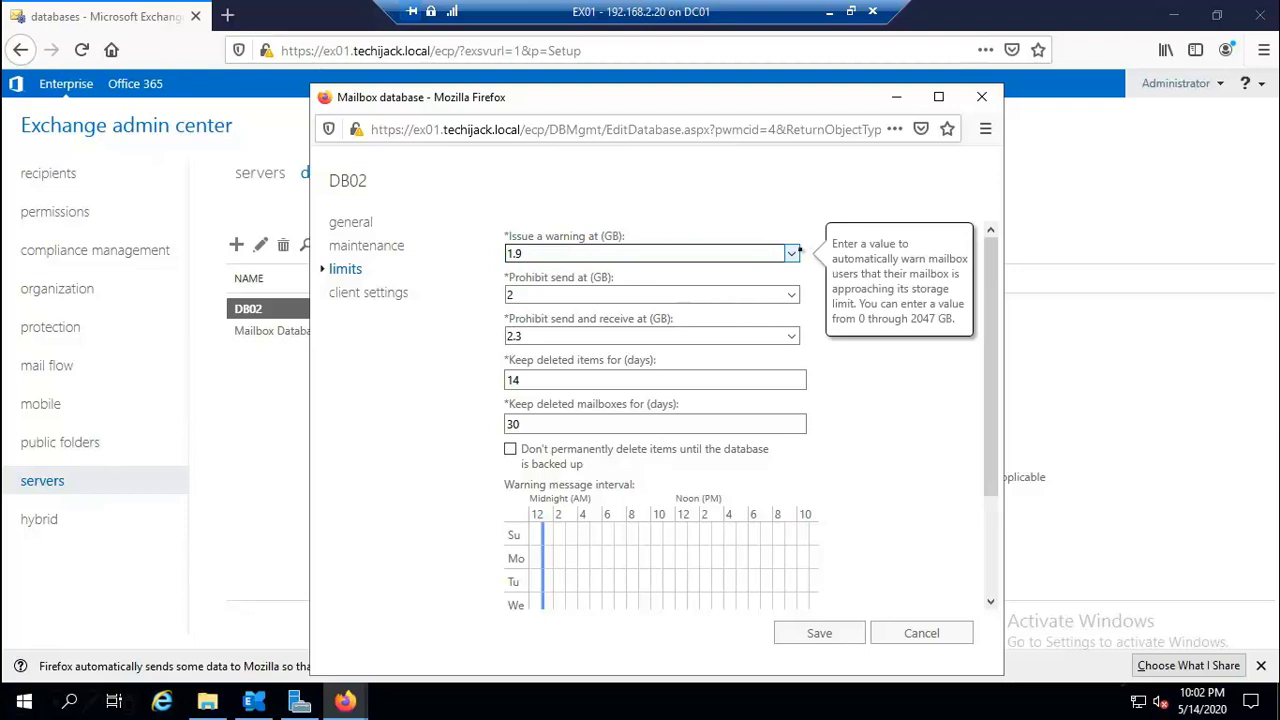
pyautogui.click(799, 252)
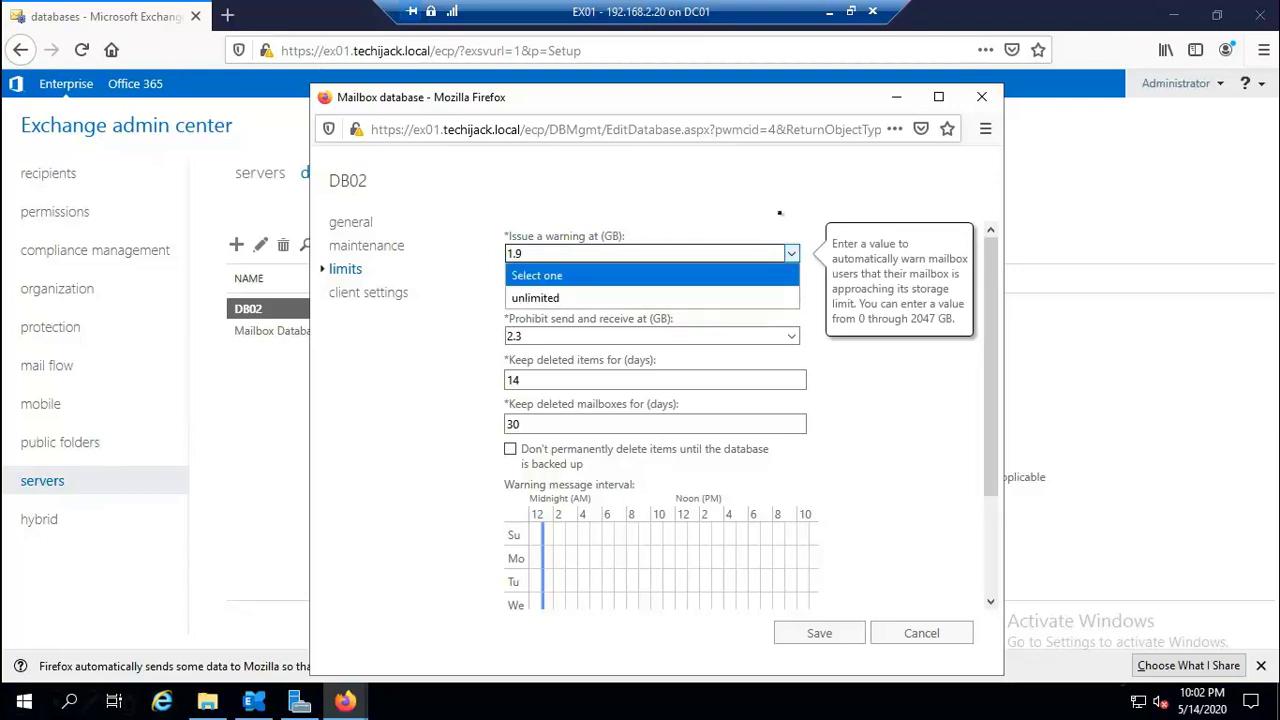
pyautogui.click(779, 213)
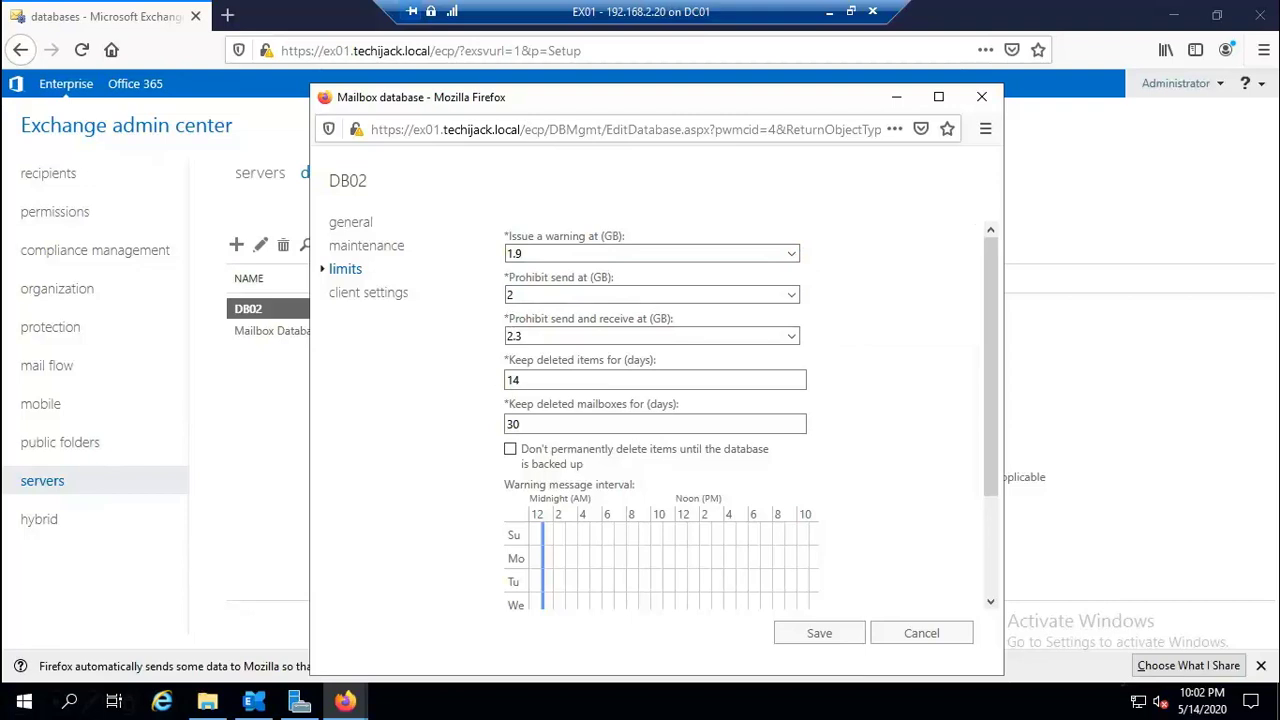
# Review the 14-day deleted items and 30-day deleted mailbox retention, then the Offline address book setting.
pyautogui.doubleClick(513, 379)
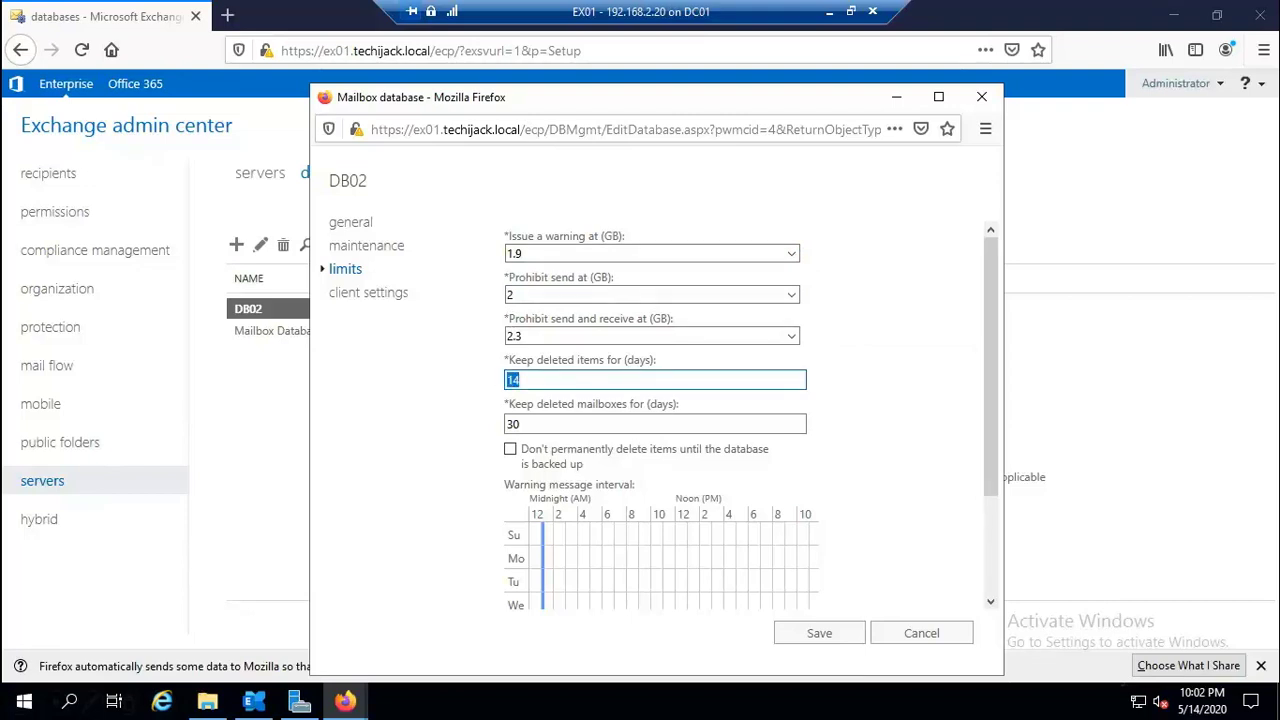
pyautogui.click(519, 424)
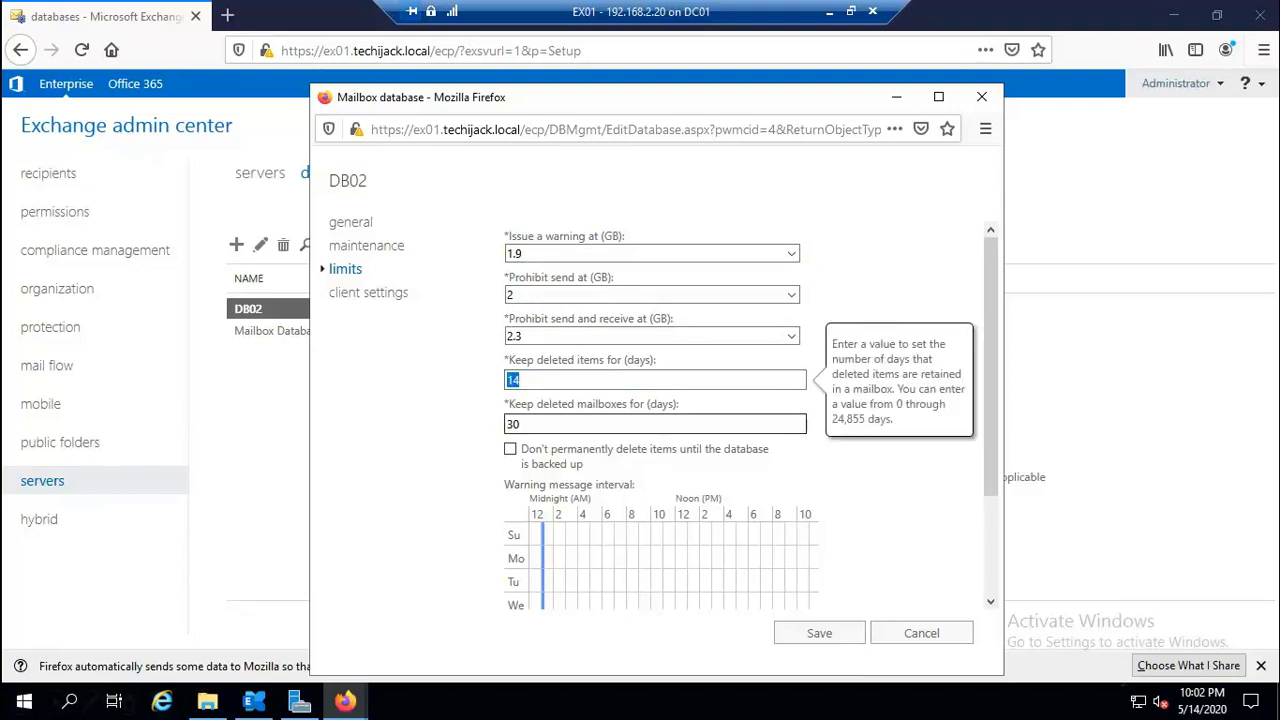
pyautogui.doubleClick(519, 424)
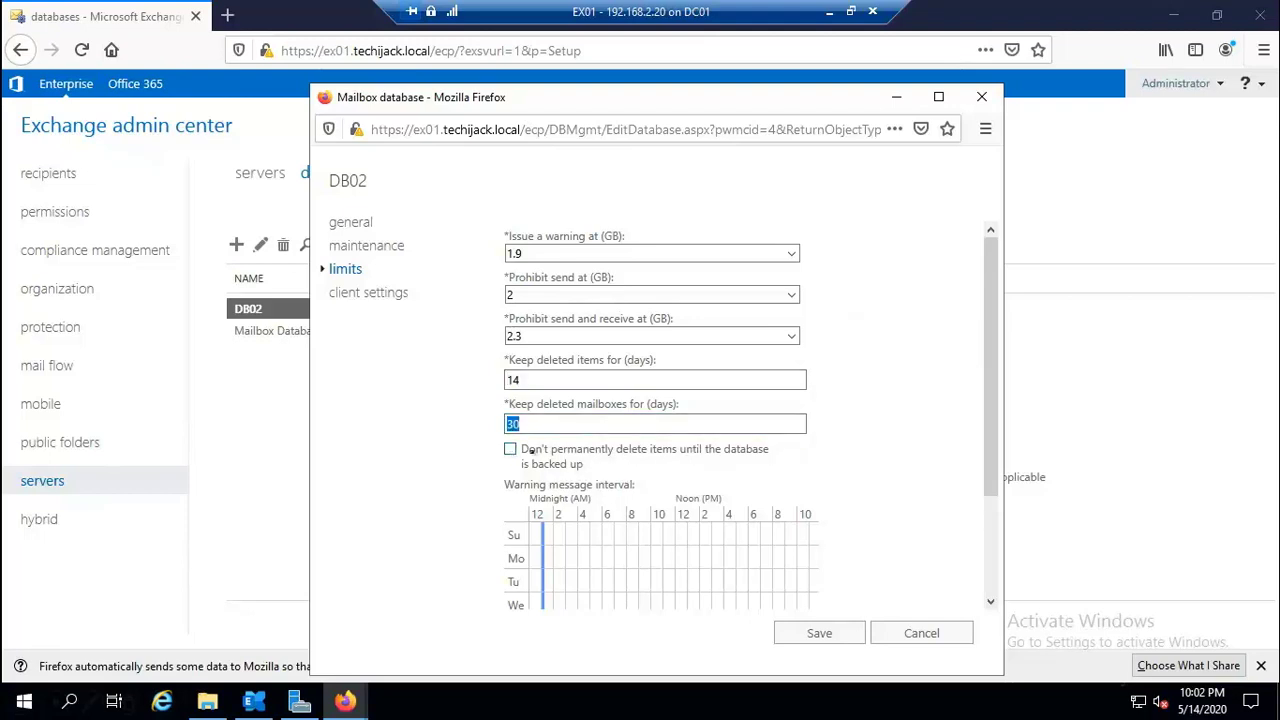
pyautogui.scroll(-2, 645, 450)
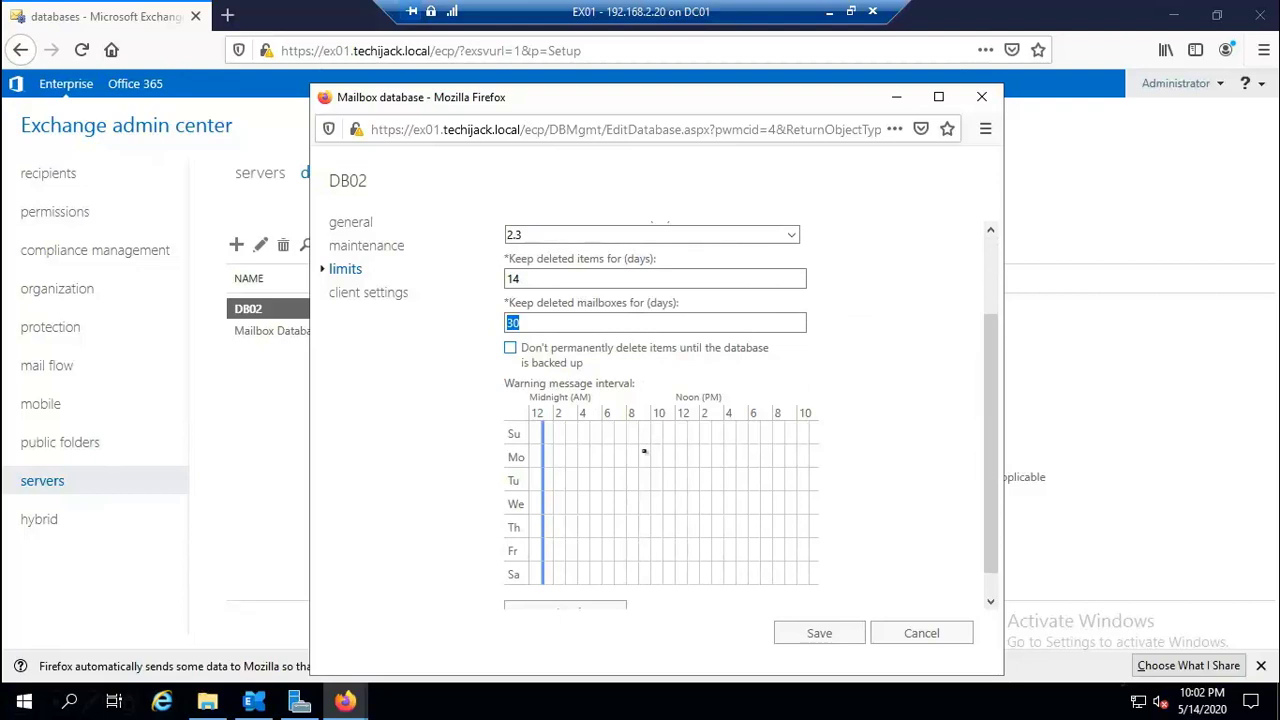
pyautogui.scroll(-1, 645, 452)
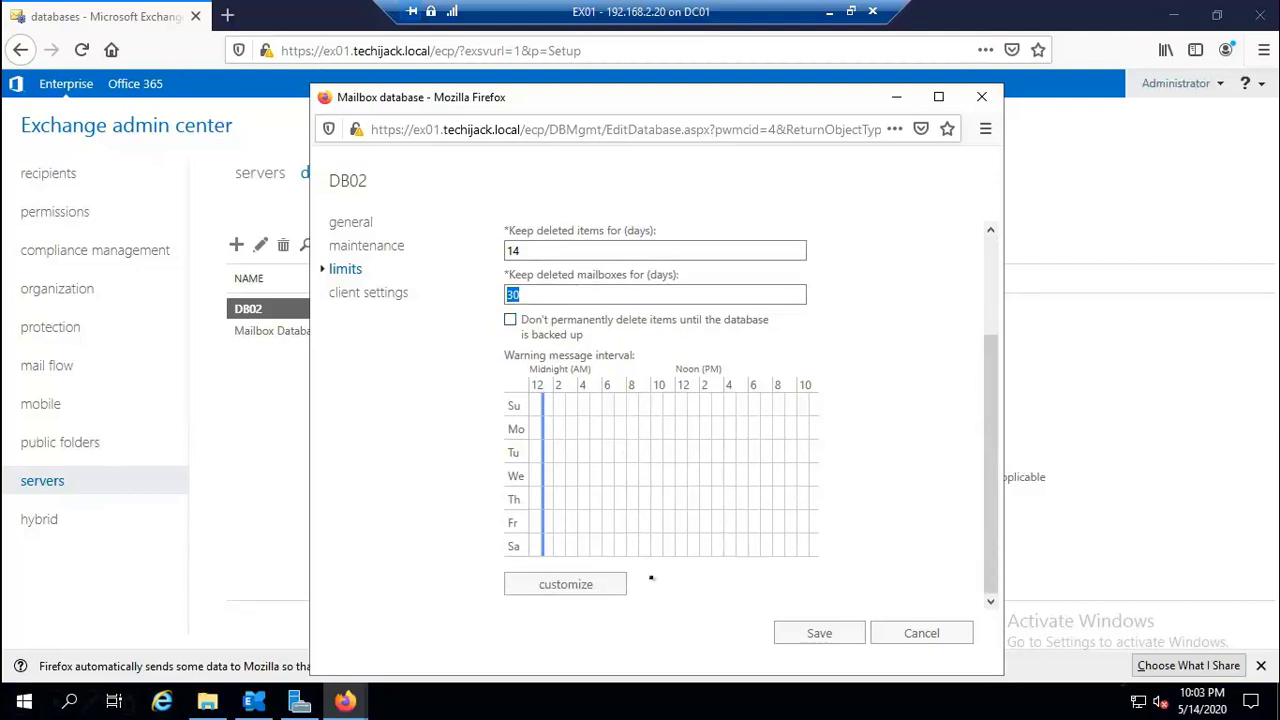
pyautogui.click(373, 292)
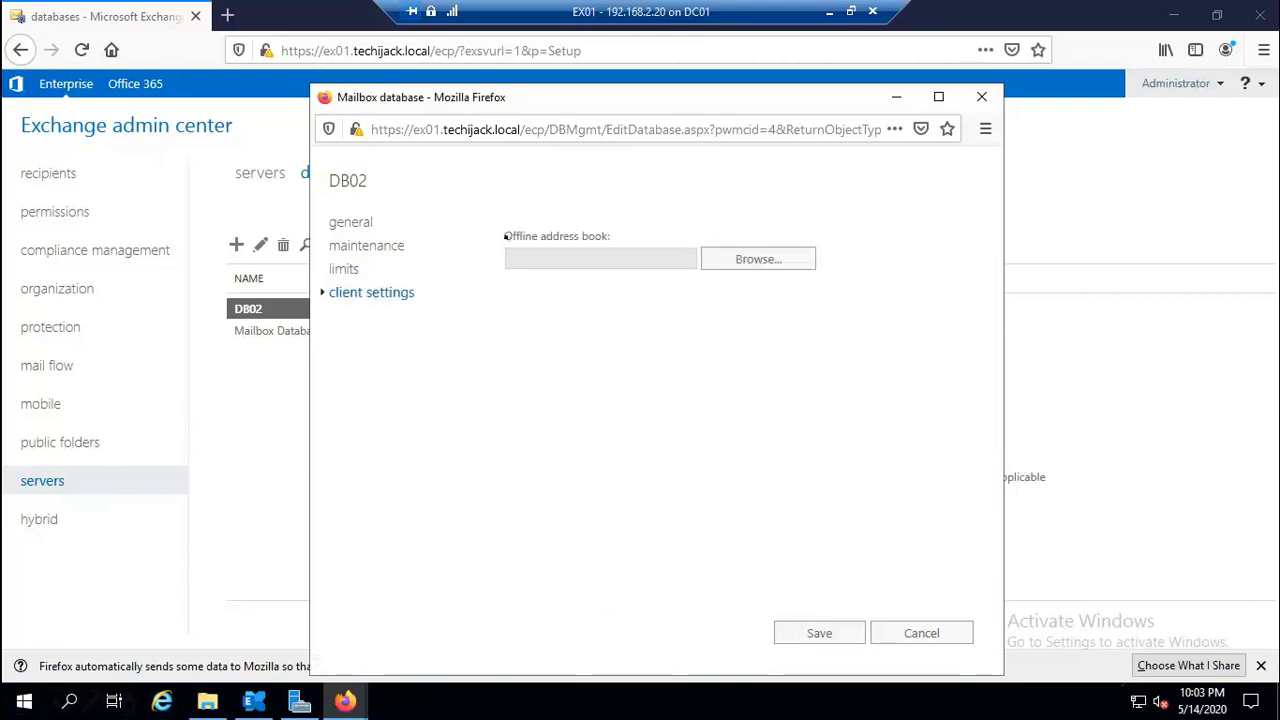
pyautogui.moveTo(504, 236); pyautogui.dragTo(608, 236)
# Close DB02's properties and browse to C:\Program Files\Microsoft\Exchange Server in File Explorer.
pyautogui.click(921, 633)
pyautogui.press('super+e')
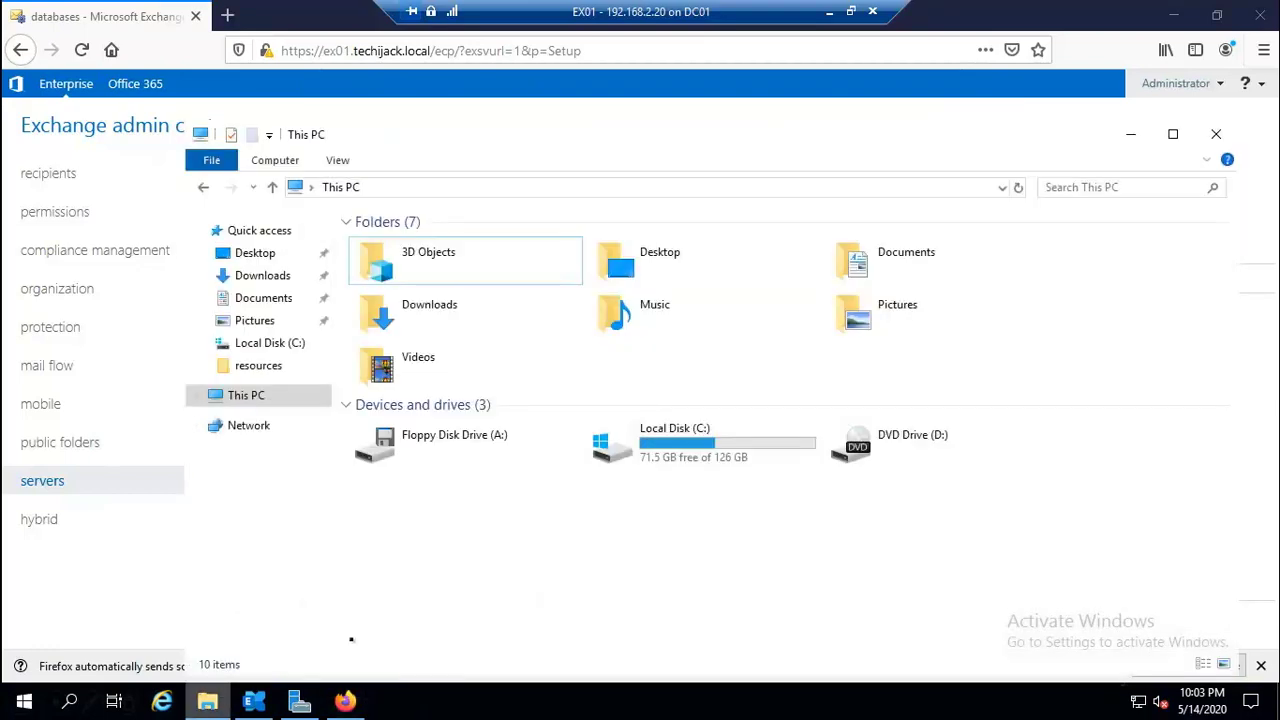
pyautogui.click(620, 455)
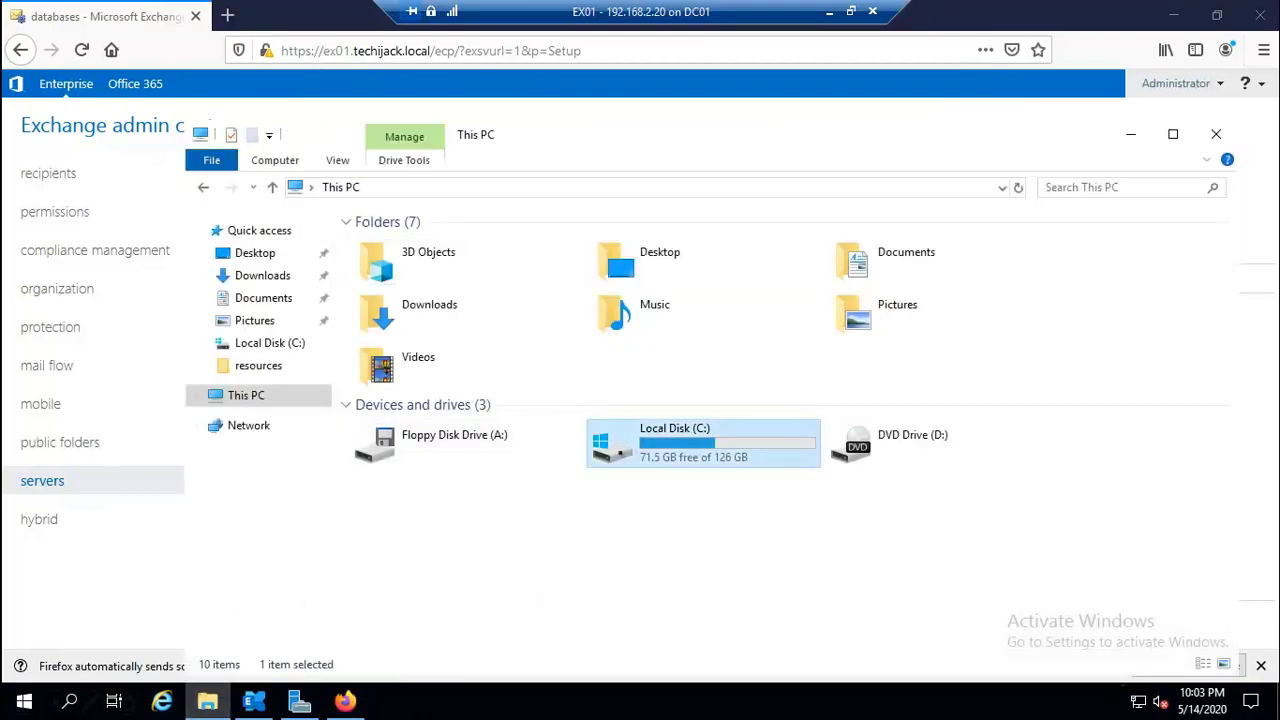
pyautogui.doubleClick(620, 455)
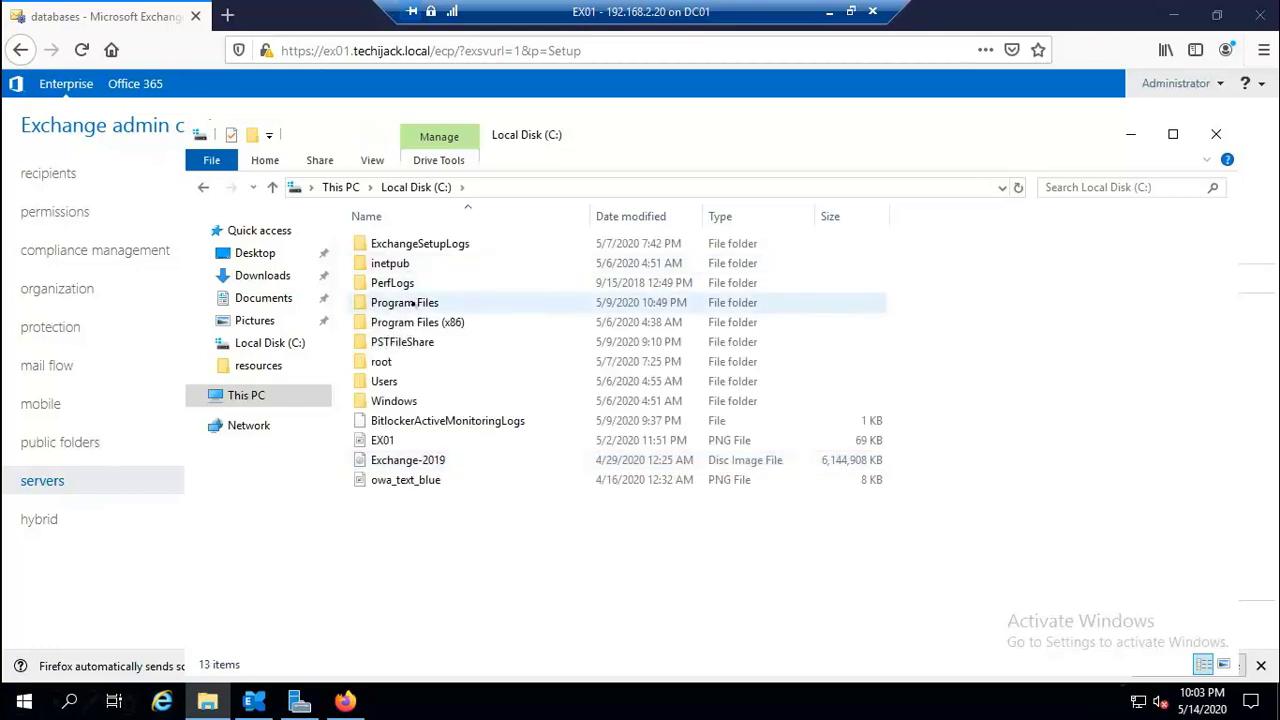
pyautogui.doubleClick(412, 303)
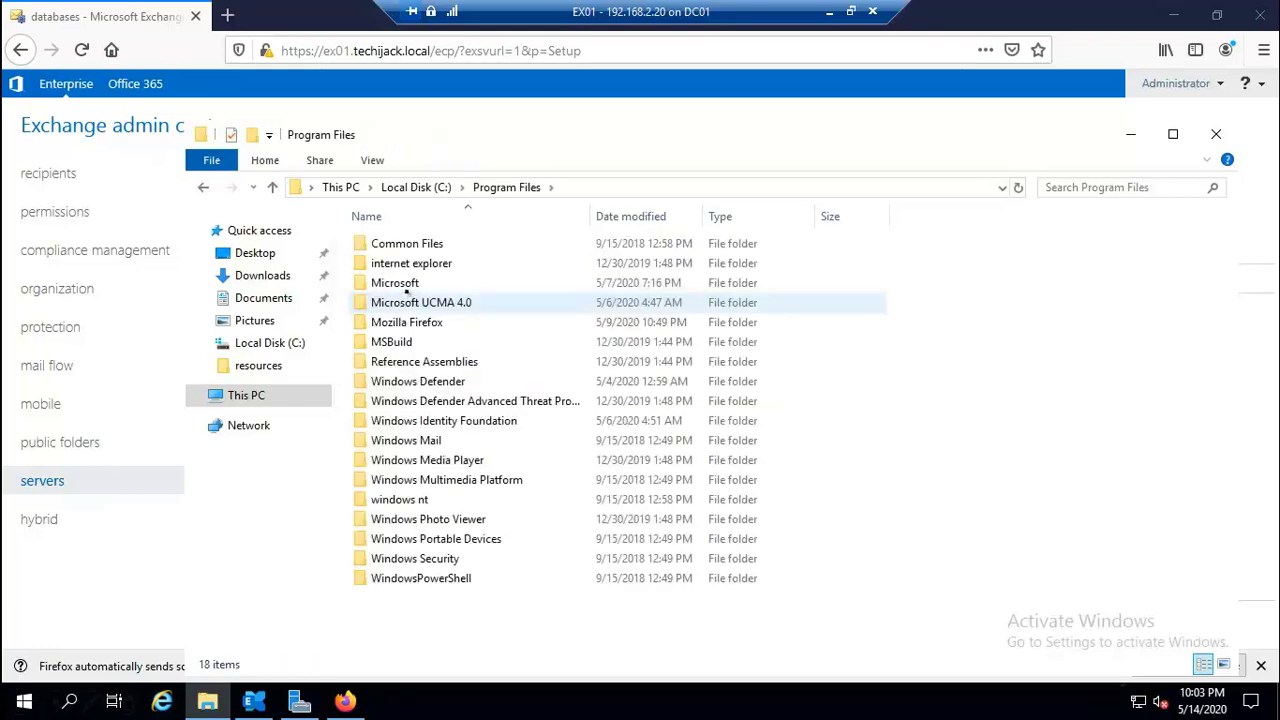
pyautogui.doubleClick(406, 284)
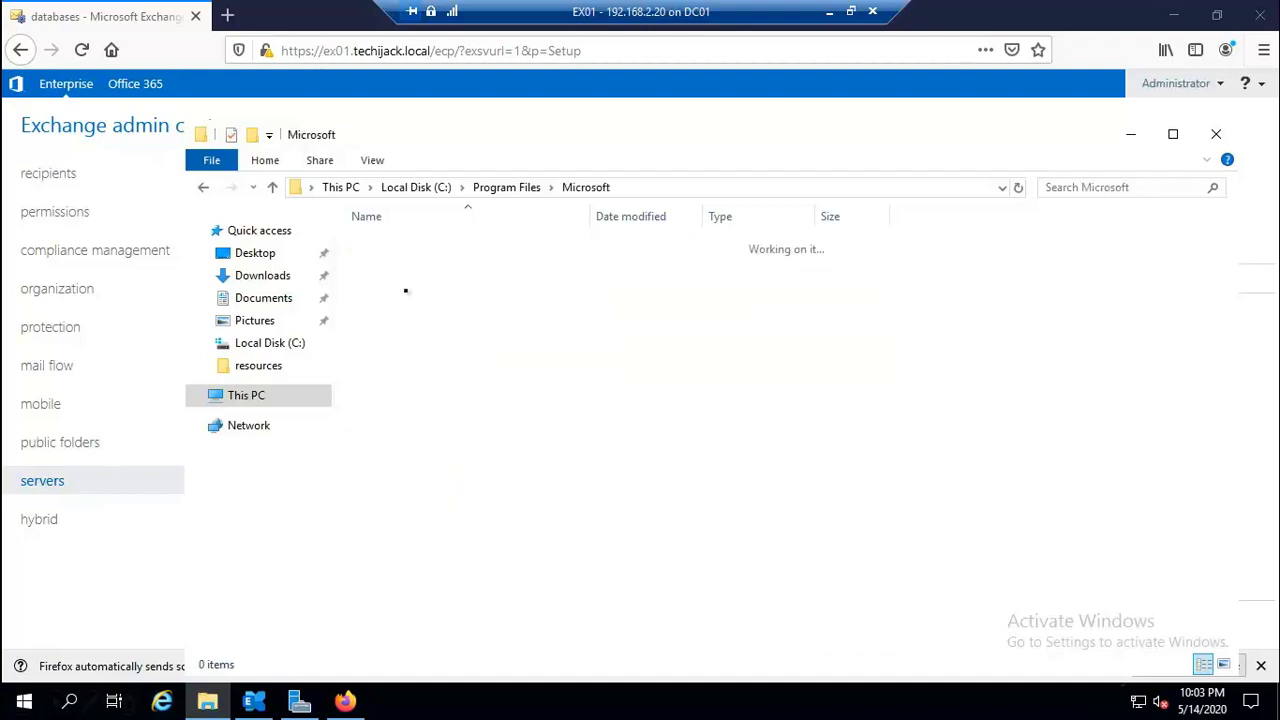
pyautogui.click(393, 250)
pyautogui.doubleClick(393, 250)
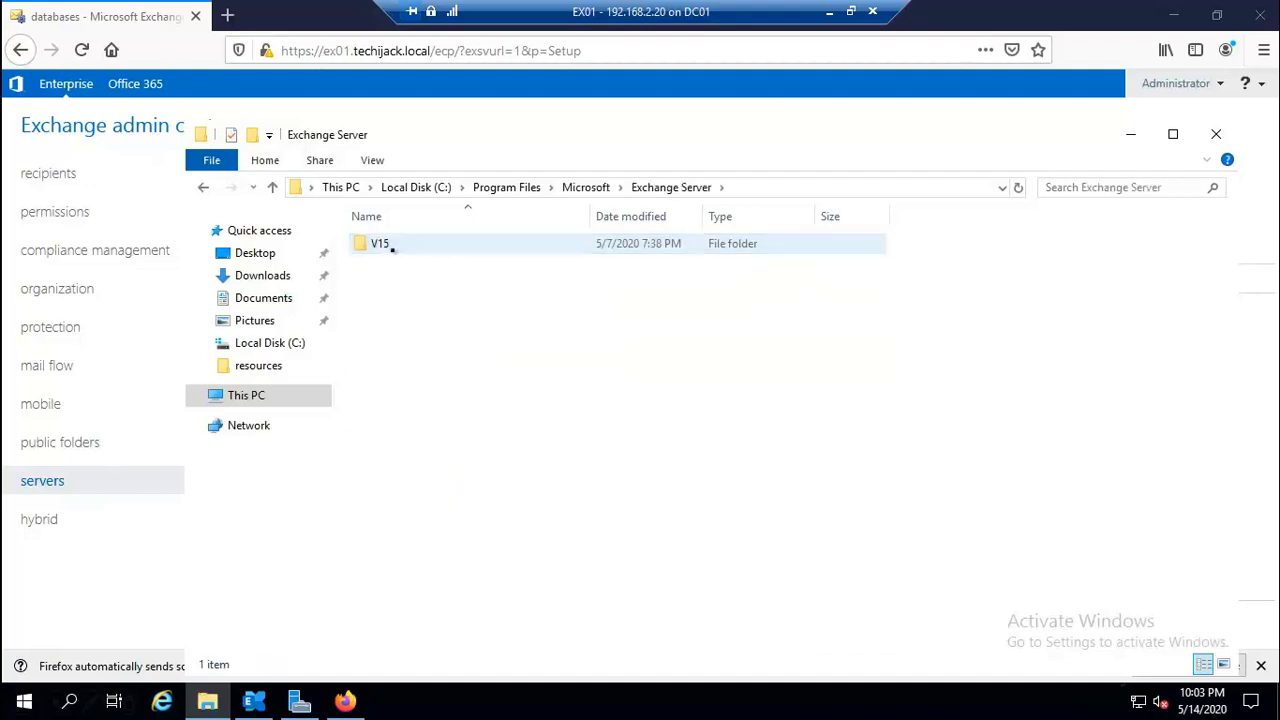
# Locate the DB02 database folder under V15\Mailbox, then return to This PC's C: drive.
pyautogui.doubleClick(393, 250)
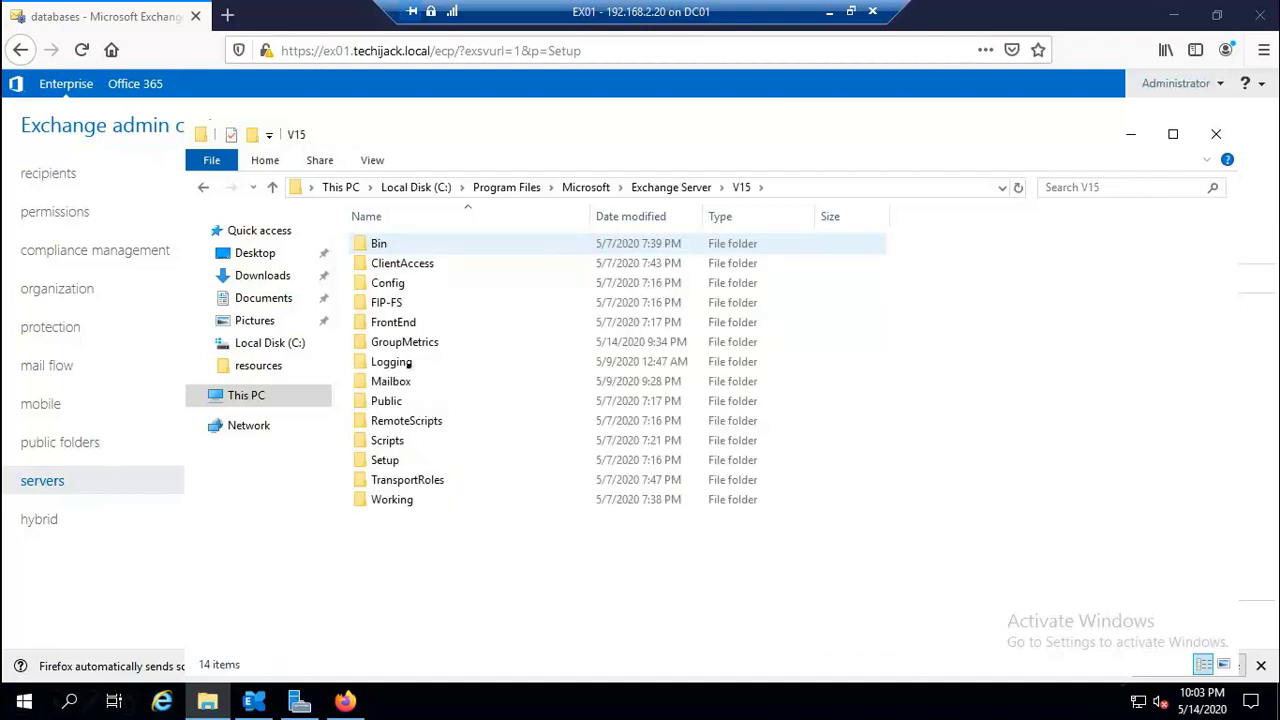
pyautogui.doubleClick(400, 381)
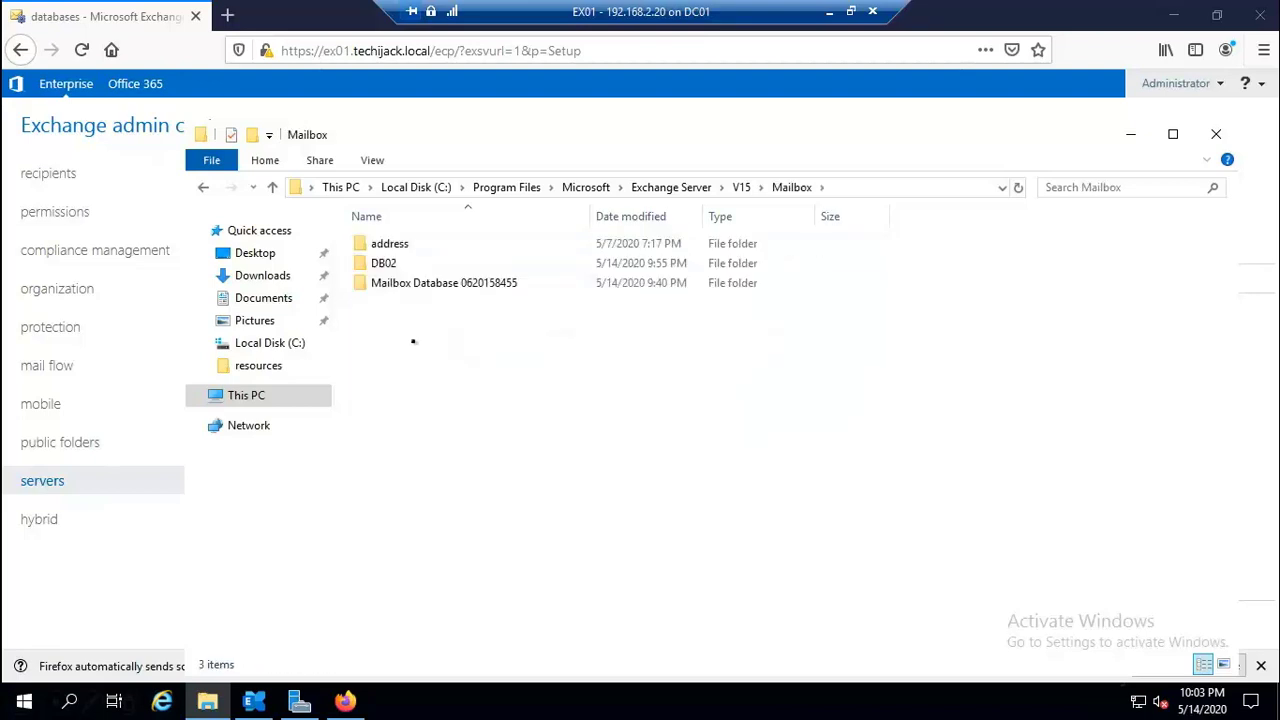
pyautogui.click(440, 285)
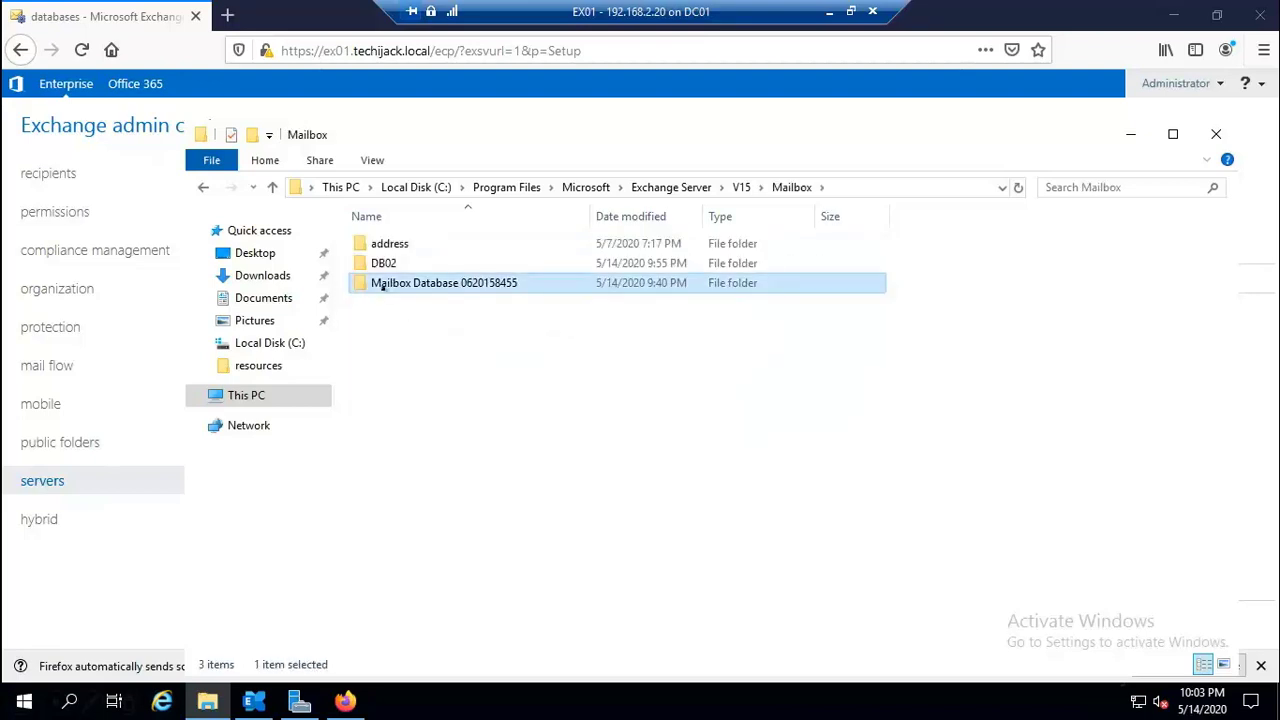
pyautogui.click(398, 266)
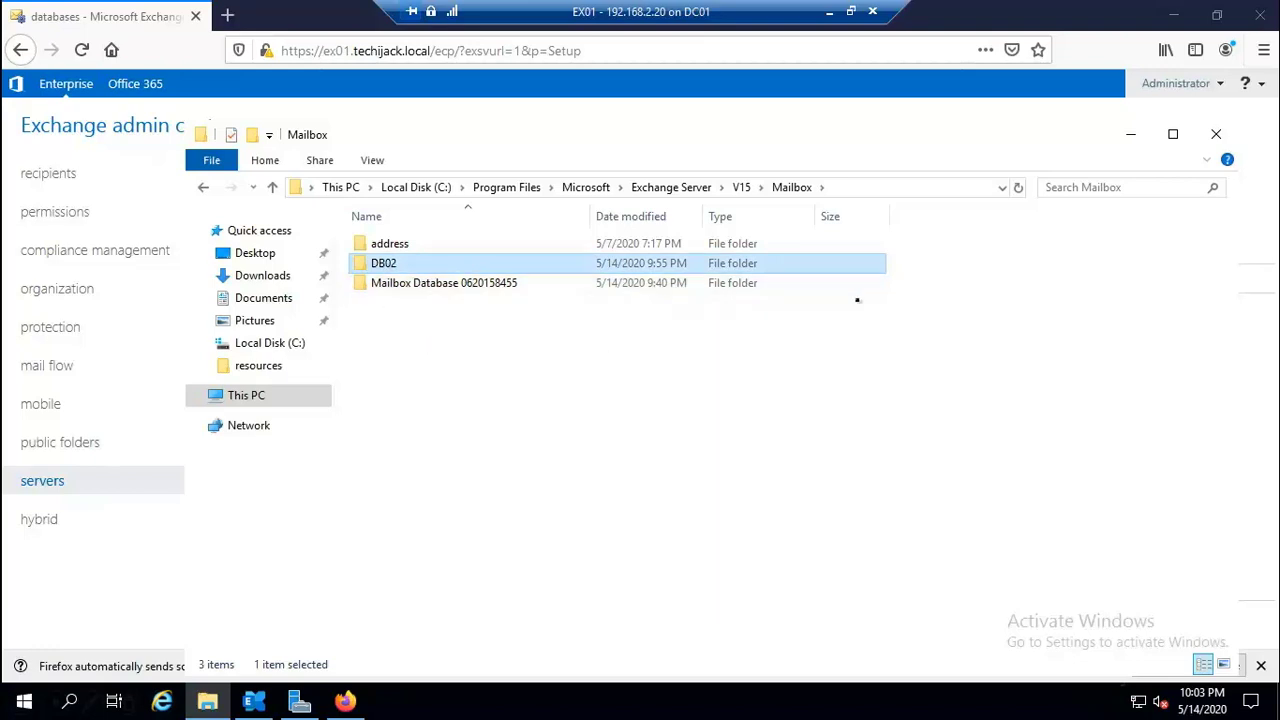
pyautogui.click(241, 396)
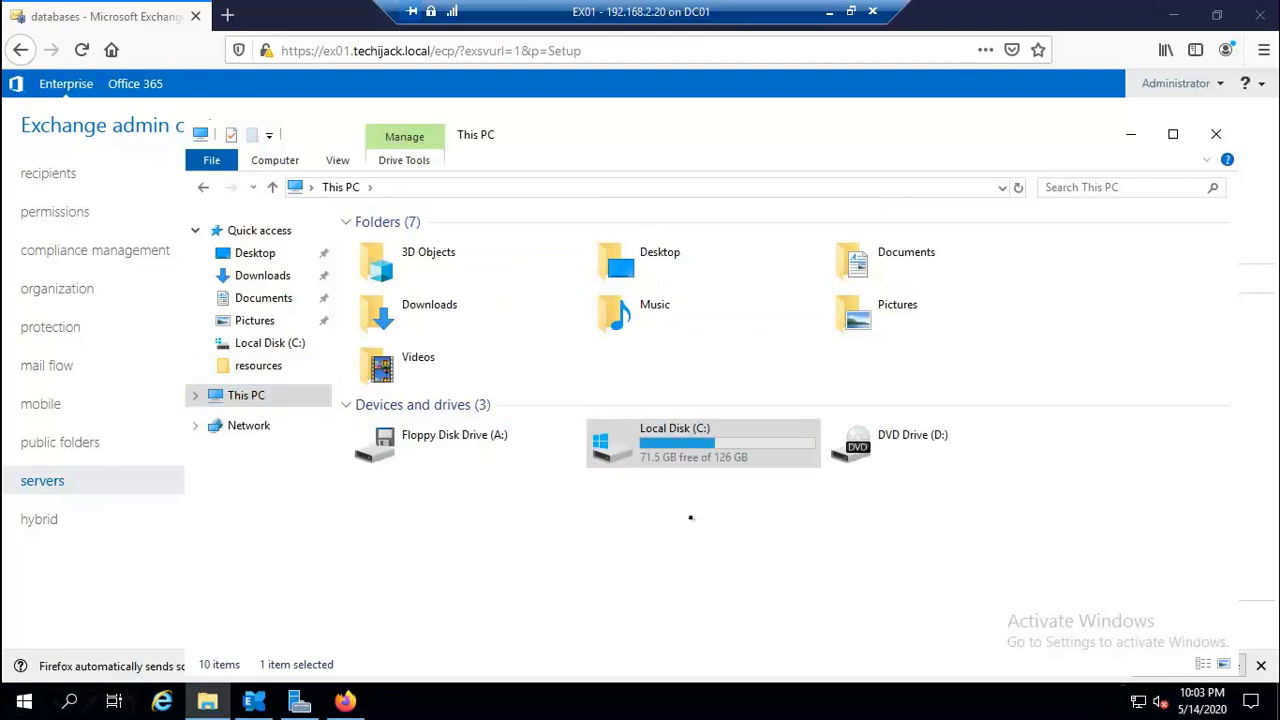
pyautogui.click(674, 461)
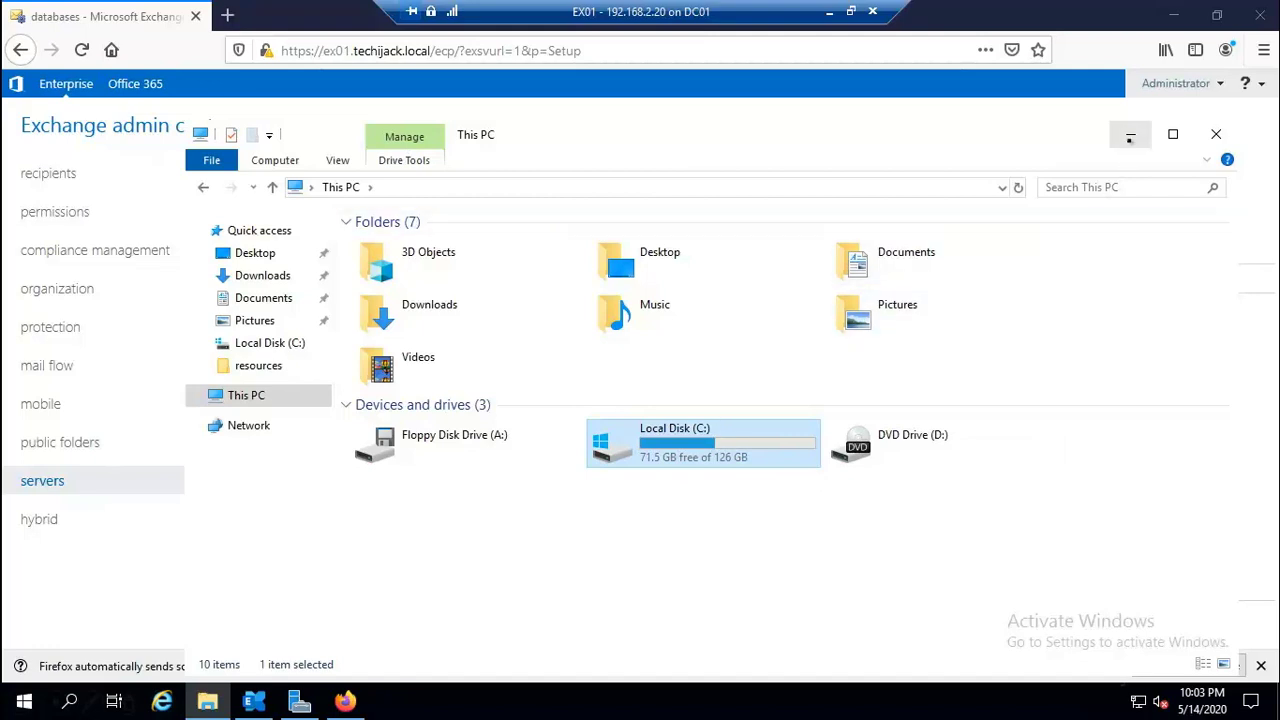
# On DC01, eject the Exchange installation DVD from drive E: and close File Explorer.
pyautogui.click(1130, 137)
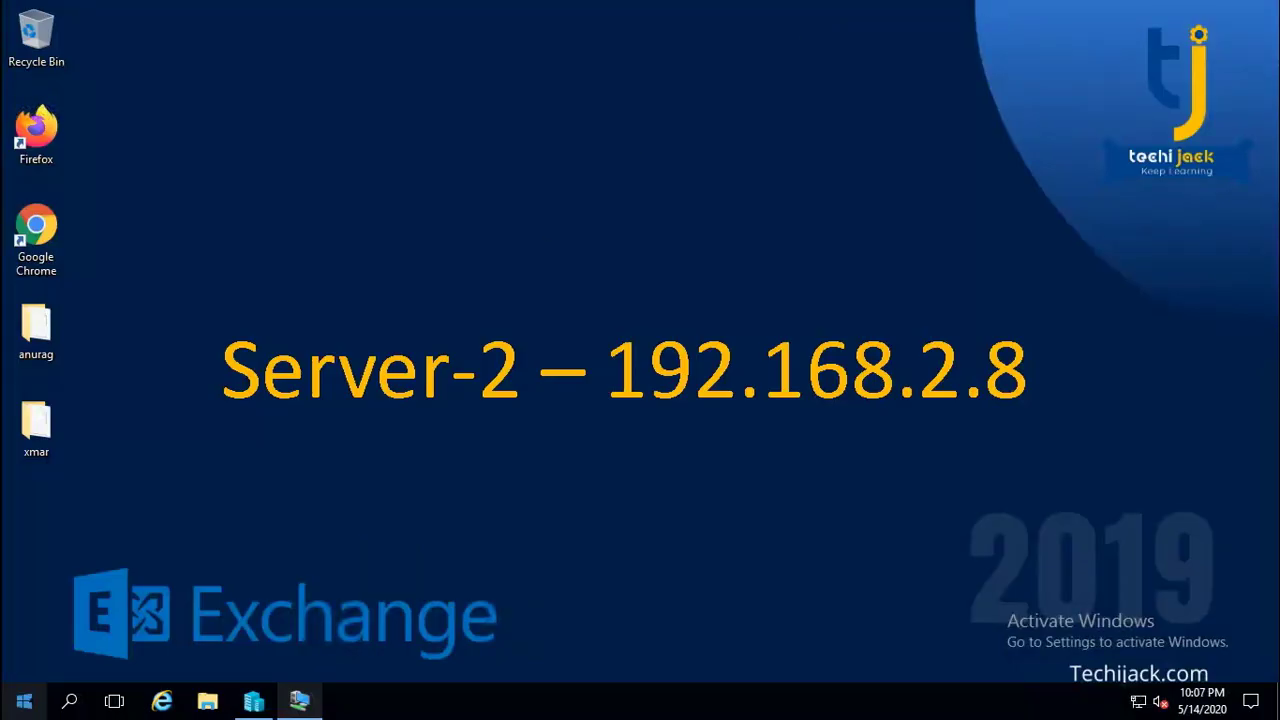
pyautogui.click(24, 701)
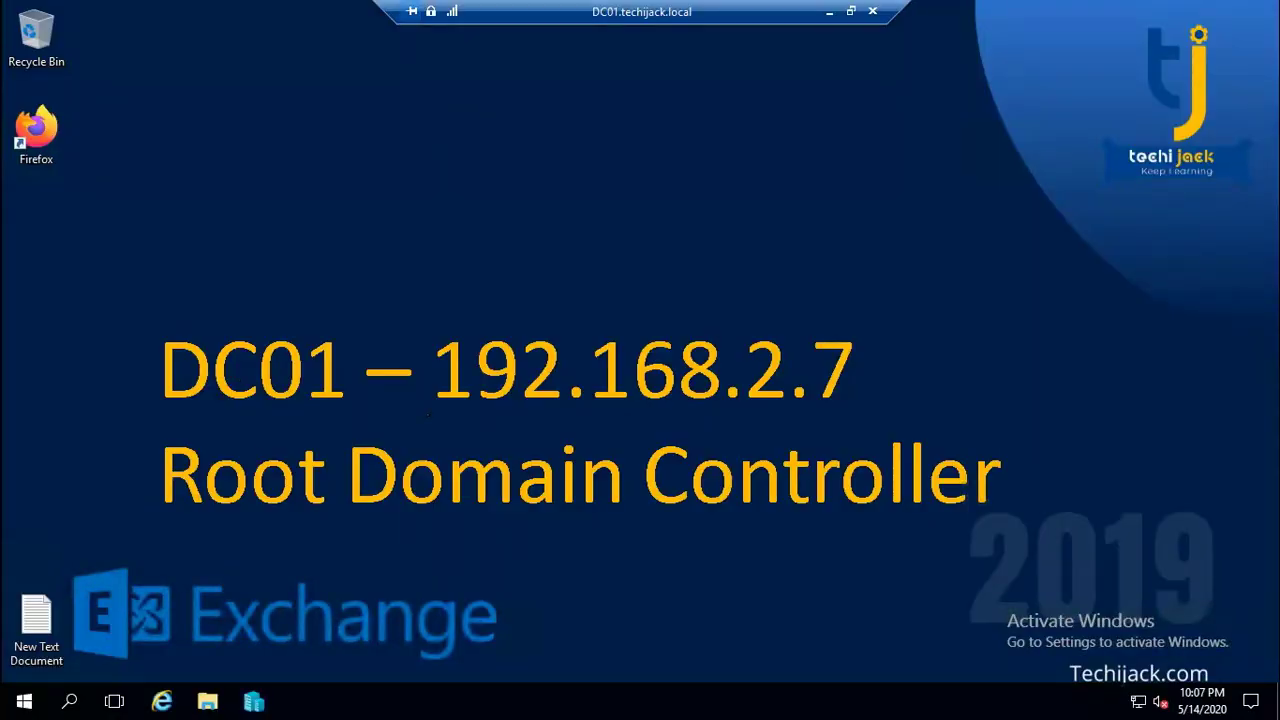
pyautogui.click(207, 701)
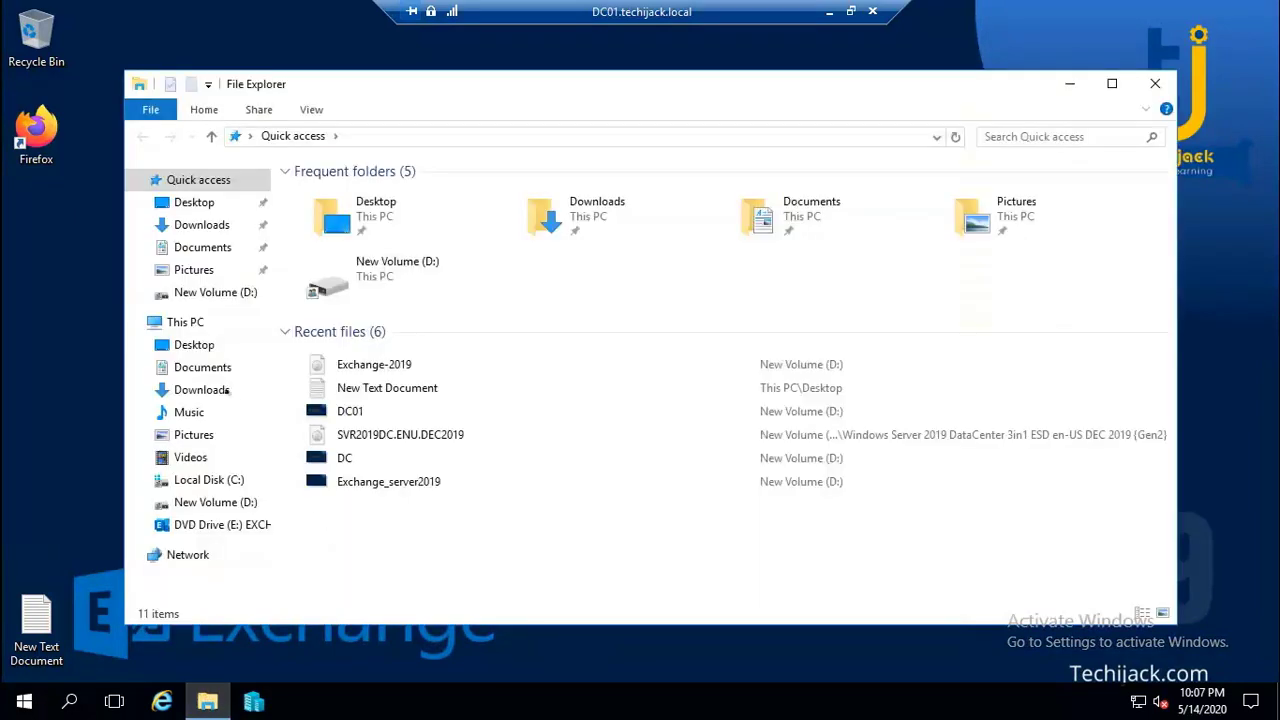
pyautogui.click(184, 323)
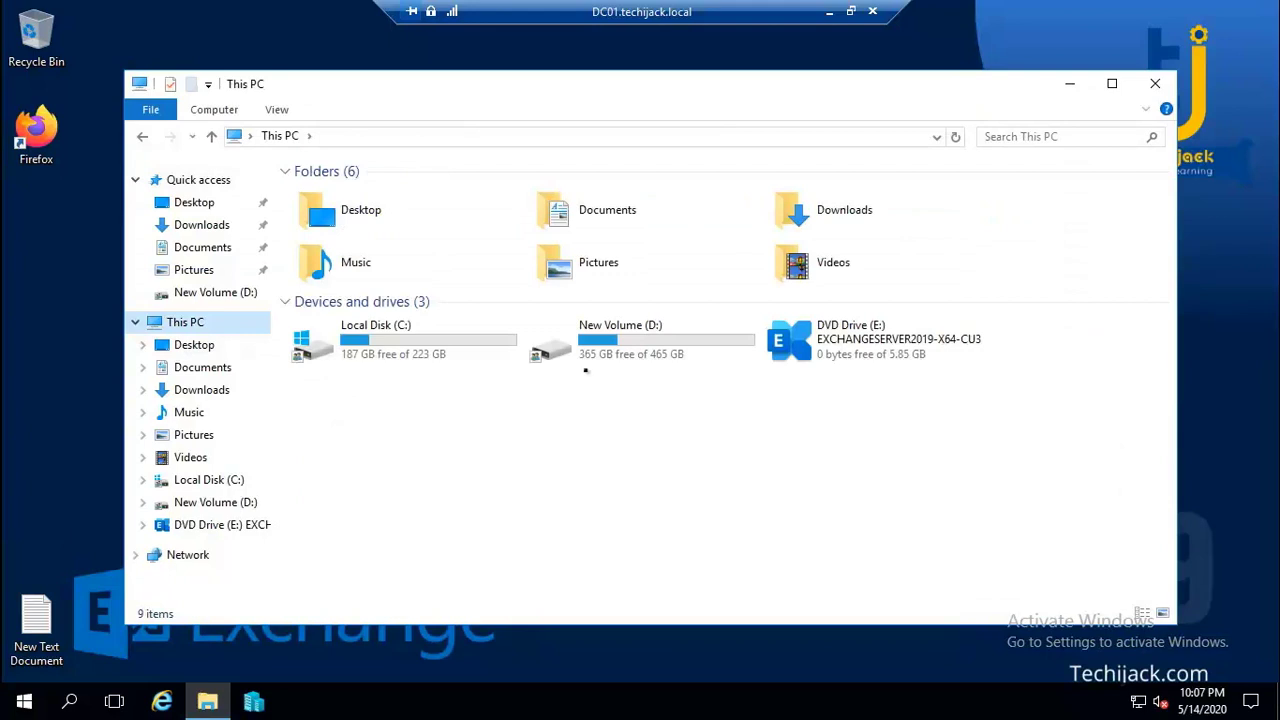
pyautogui.rightClick(827, 334)
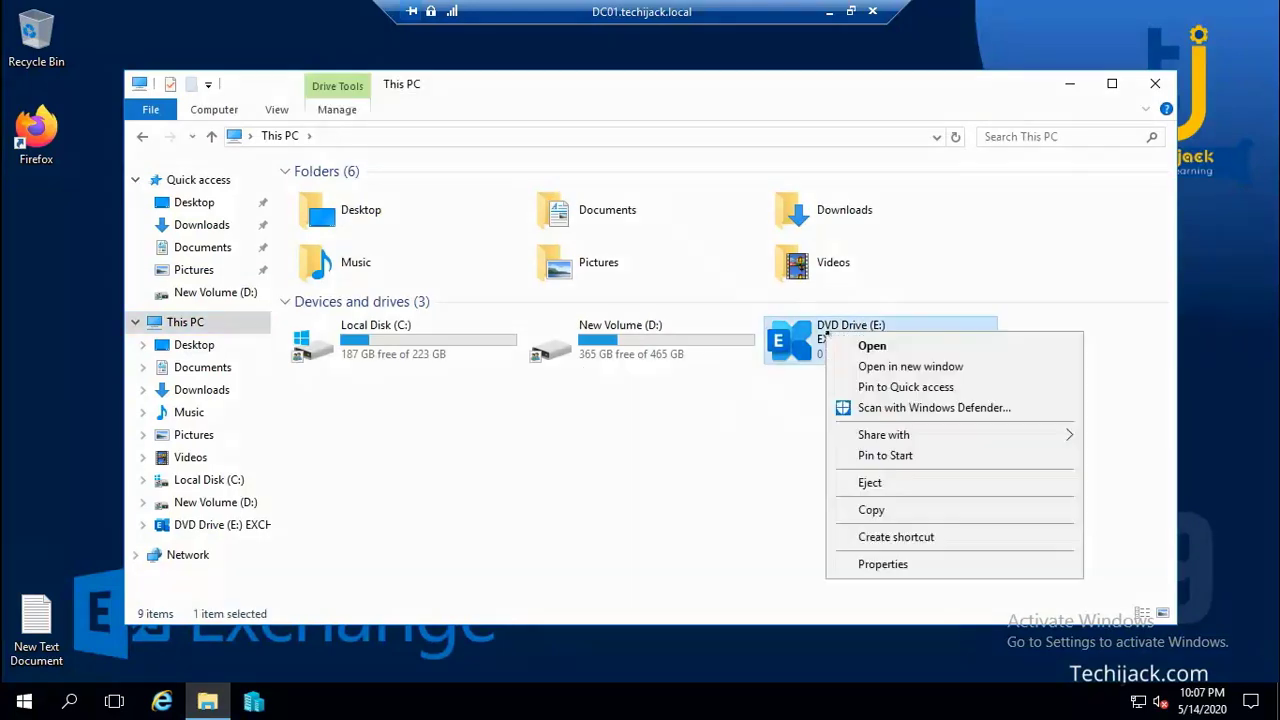
pyautogui.click(881, 490)
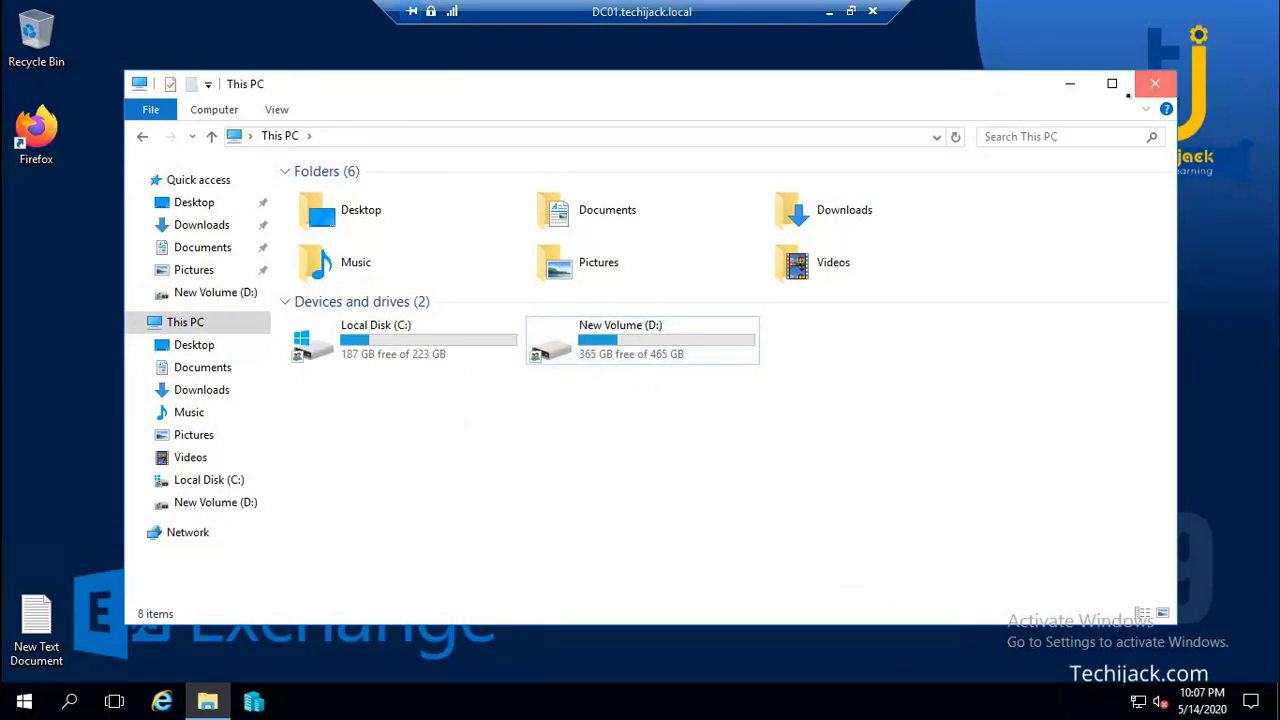
pyautogui.click(1155, 84)
pyautogui.press('super')
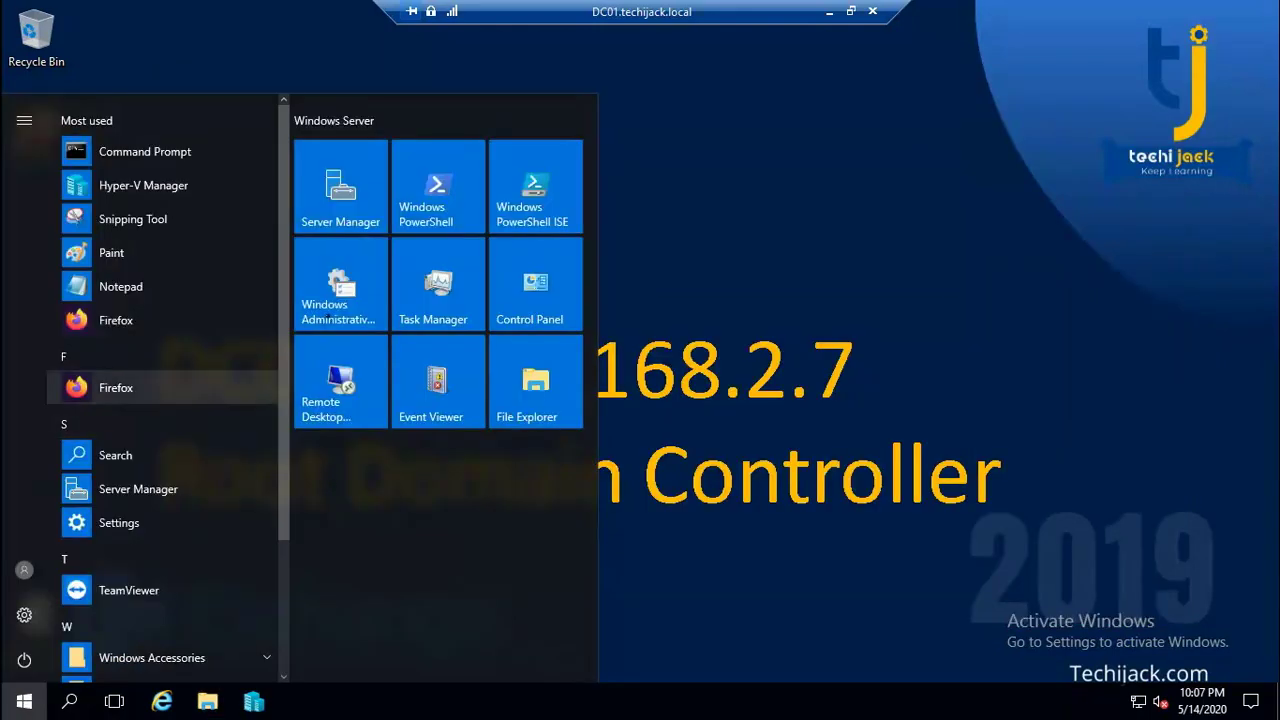
# Start Add Roles and Features in Server Manager with DC01 as the destination server.
pyautogui.click(340, 190)
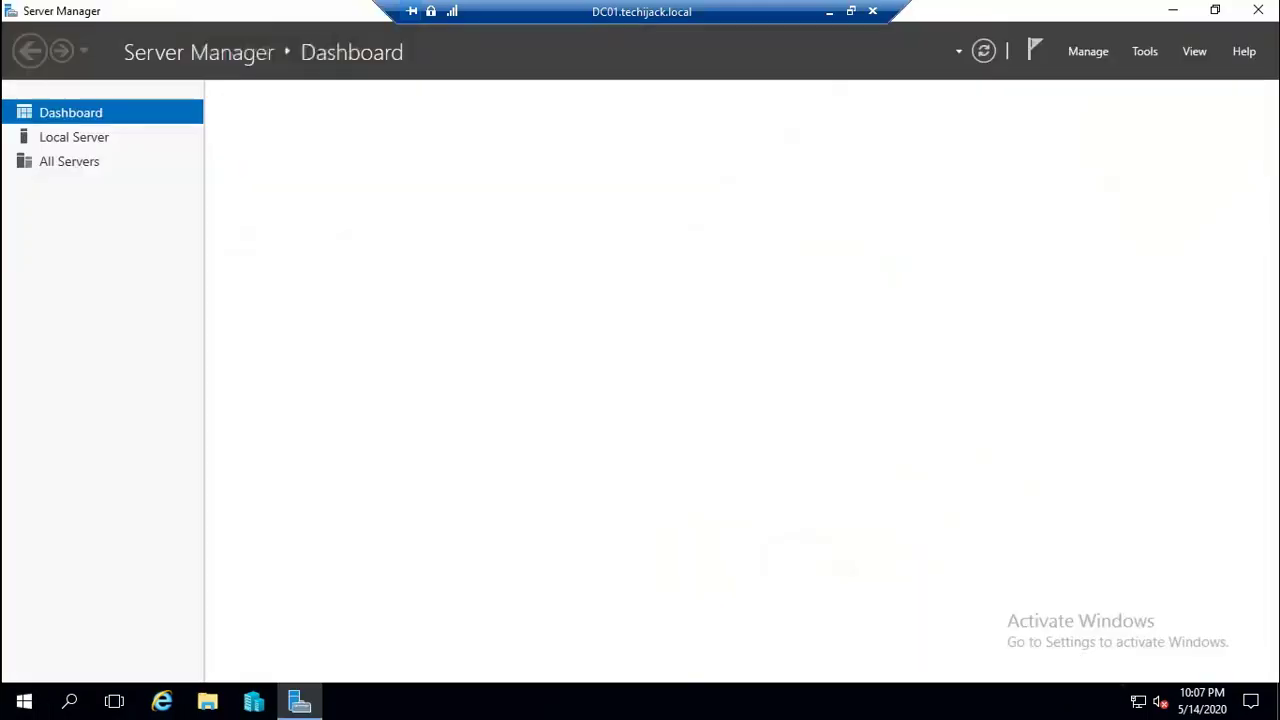
pyautogui.click(510, 227)
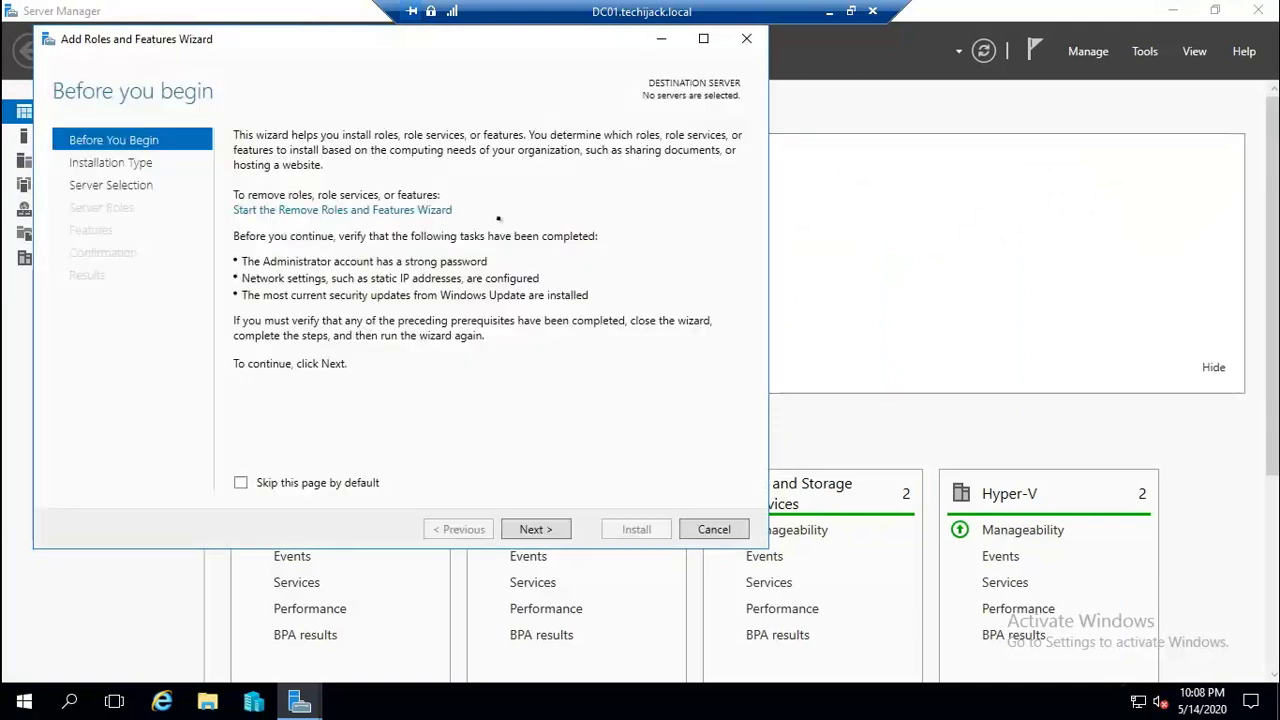
pyautogui.click(533, 530)
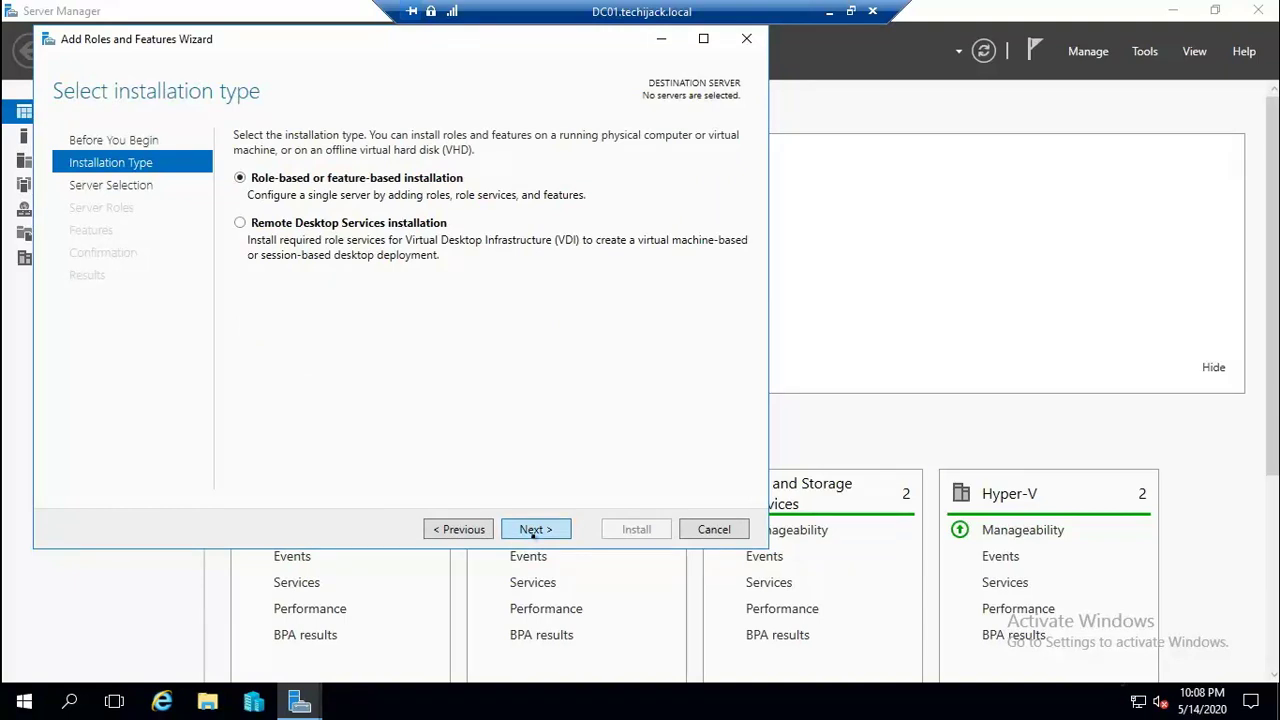
pyautogui.click(533, 530)
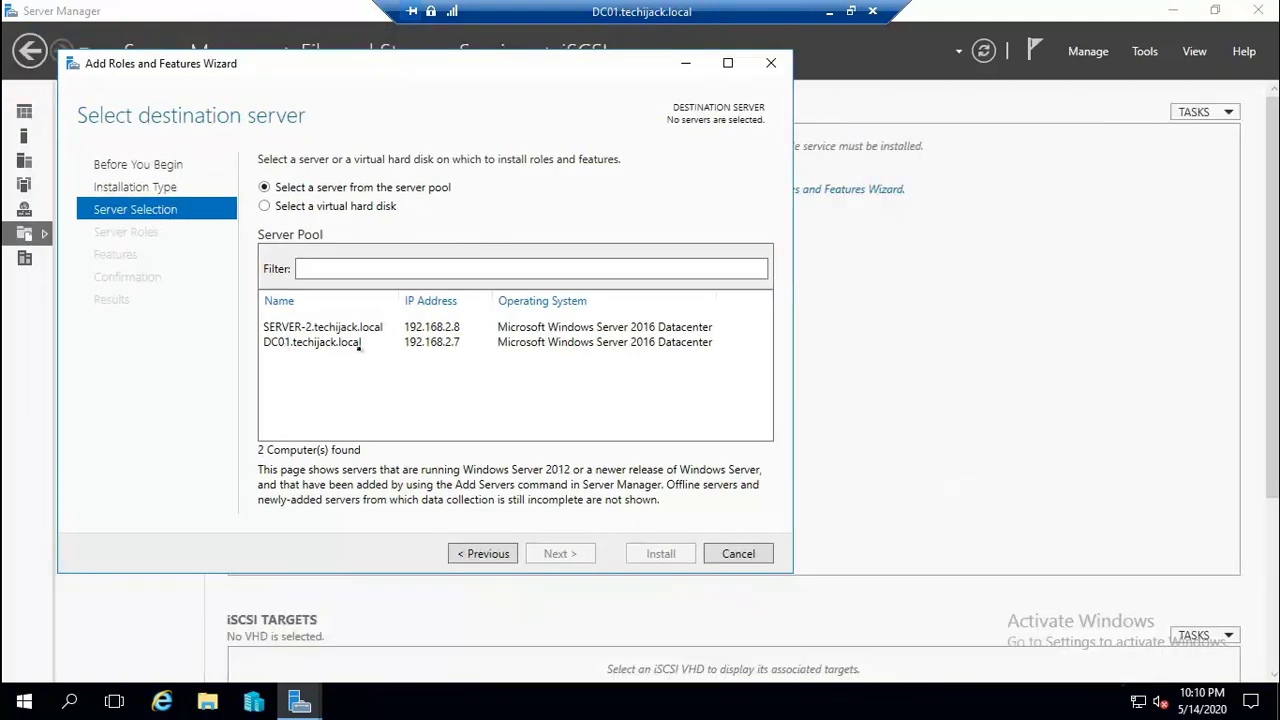
pyautogui.click(358, 346)
pyautogui.click(556, 556)
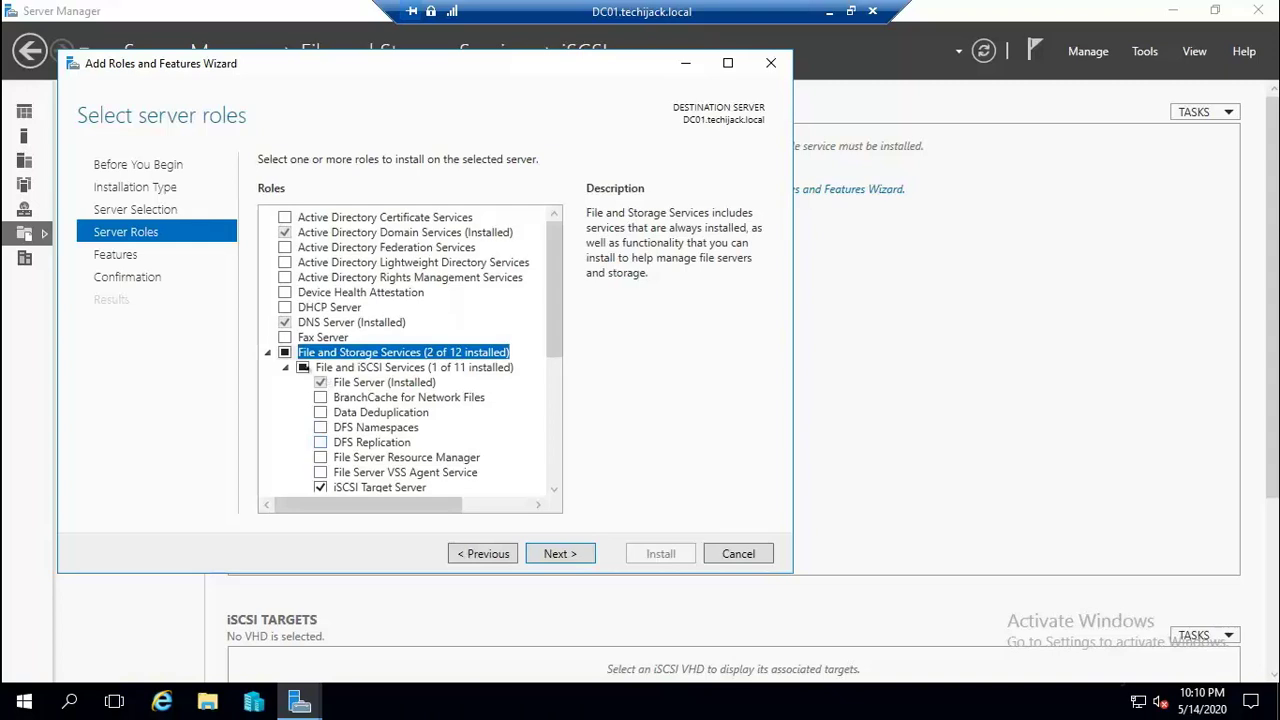
# Select iSCSI Target Server under File and iSCSI Services and install it.
pyautogui.click(414, 367)
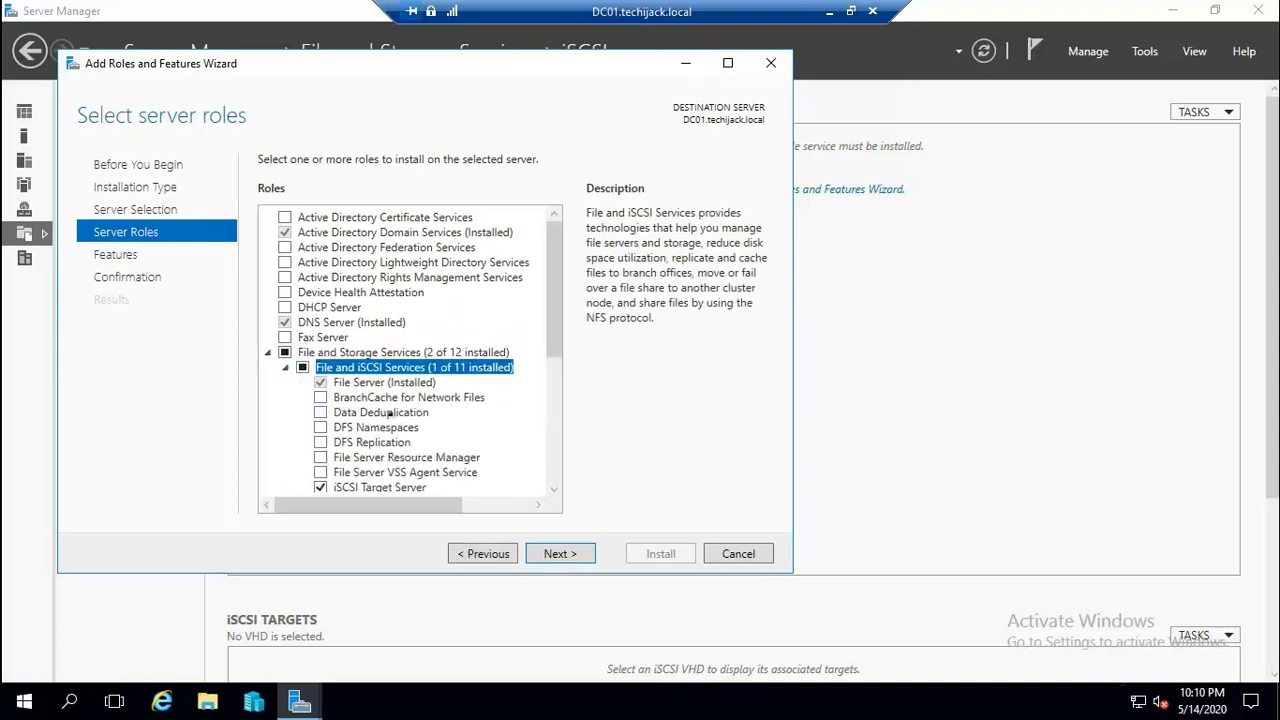
pyautogui.scroll(-2, 389, 413)
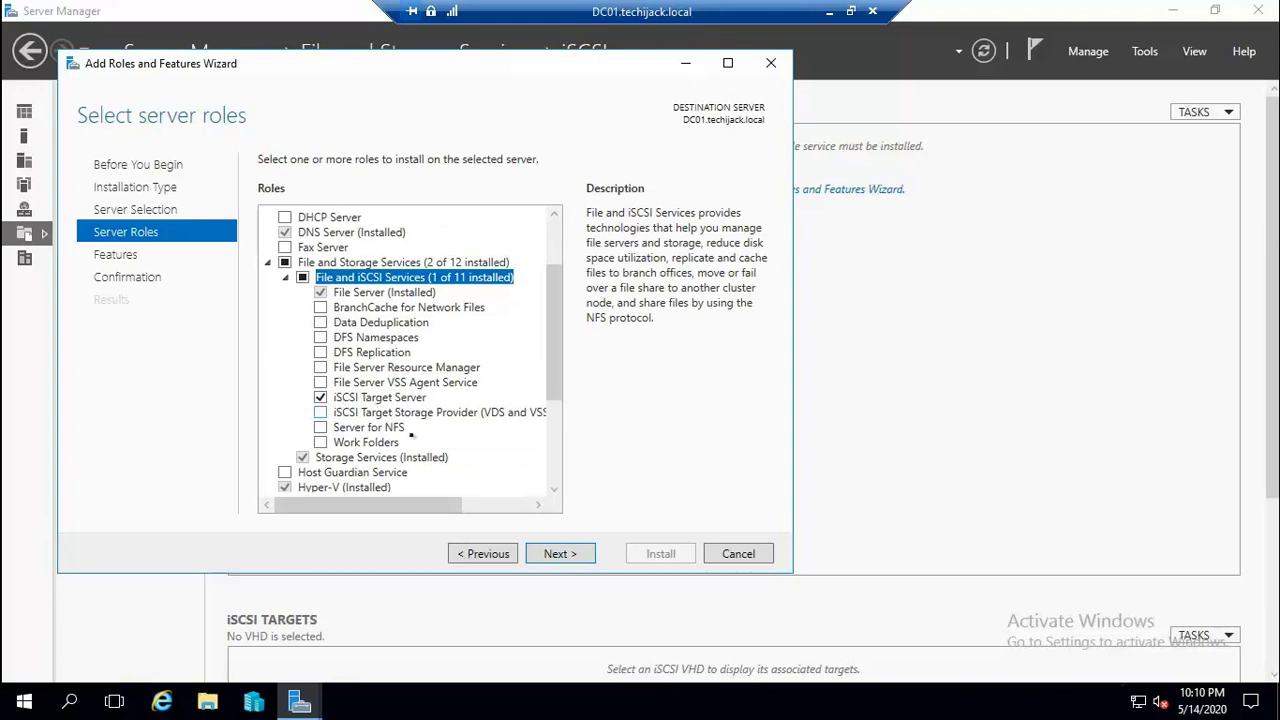
pyautogui.press('Return')
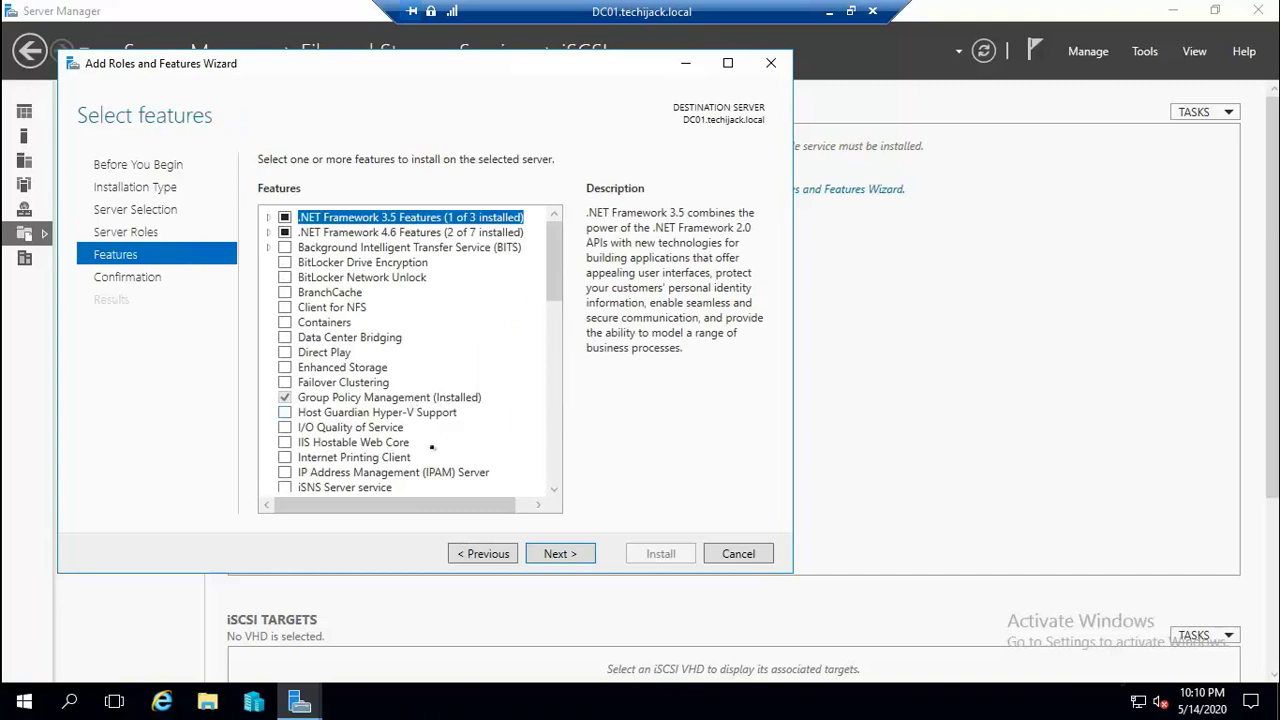
pyautogui.click(546, 556)
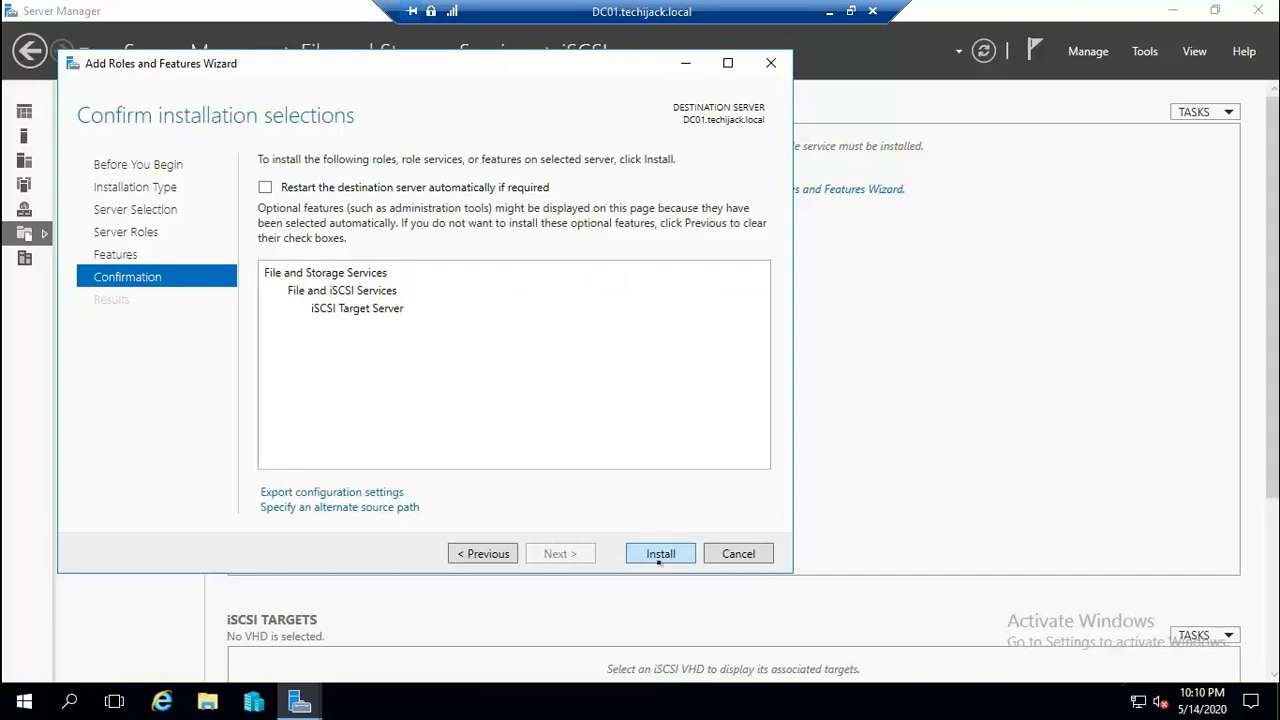
pyautogui.click(659, 556)
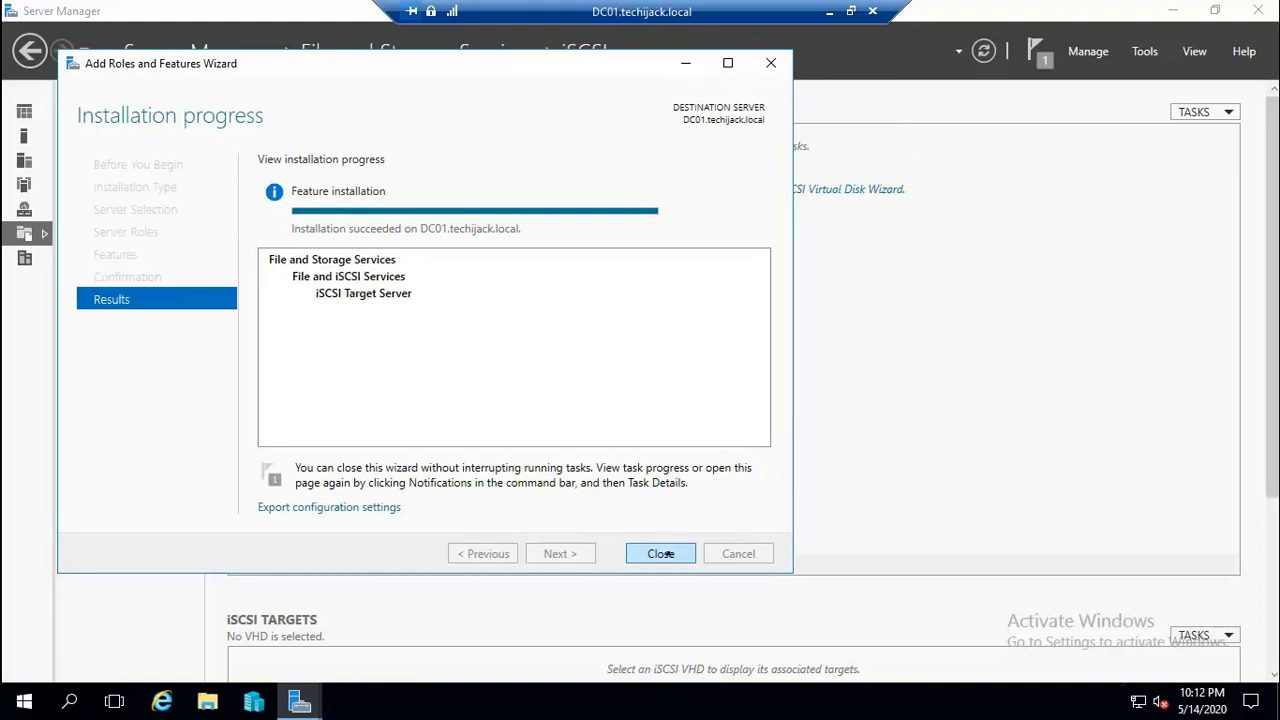
pyautogui.click(668, 553)
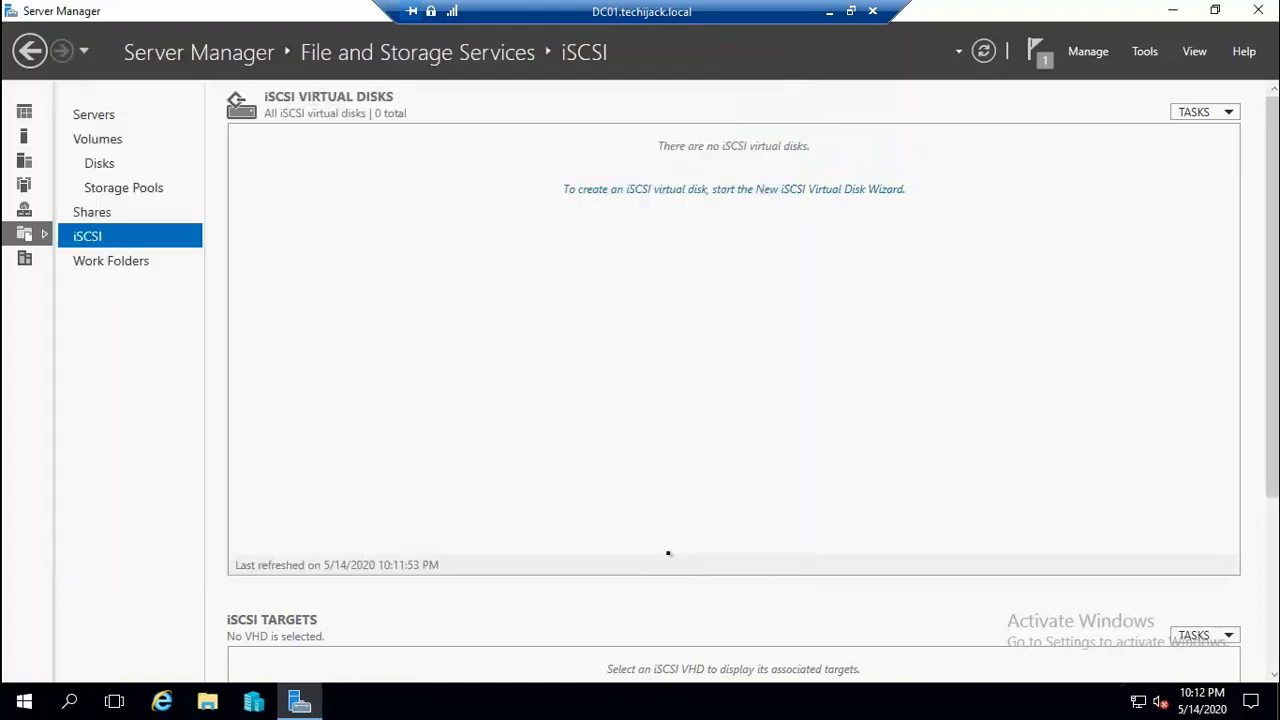
# Start a new iSCSI virtual disk on volume D: named iScsi_Disk1, described 'For Database'.
pyautogui.click(1215, 113)
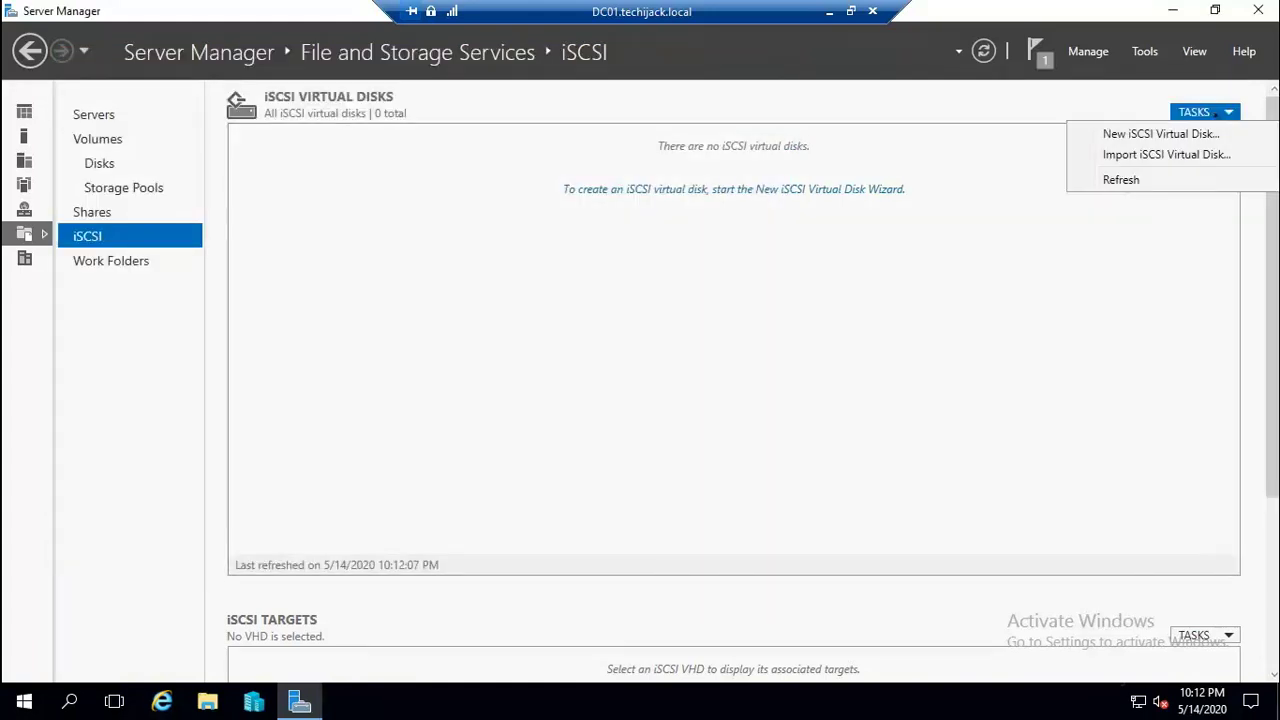
pyautogui.click(1150, 136)
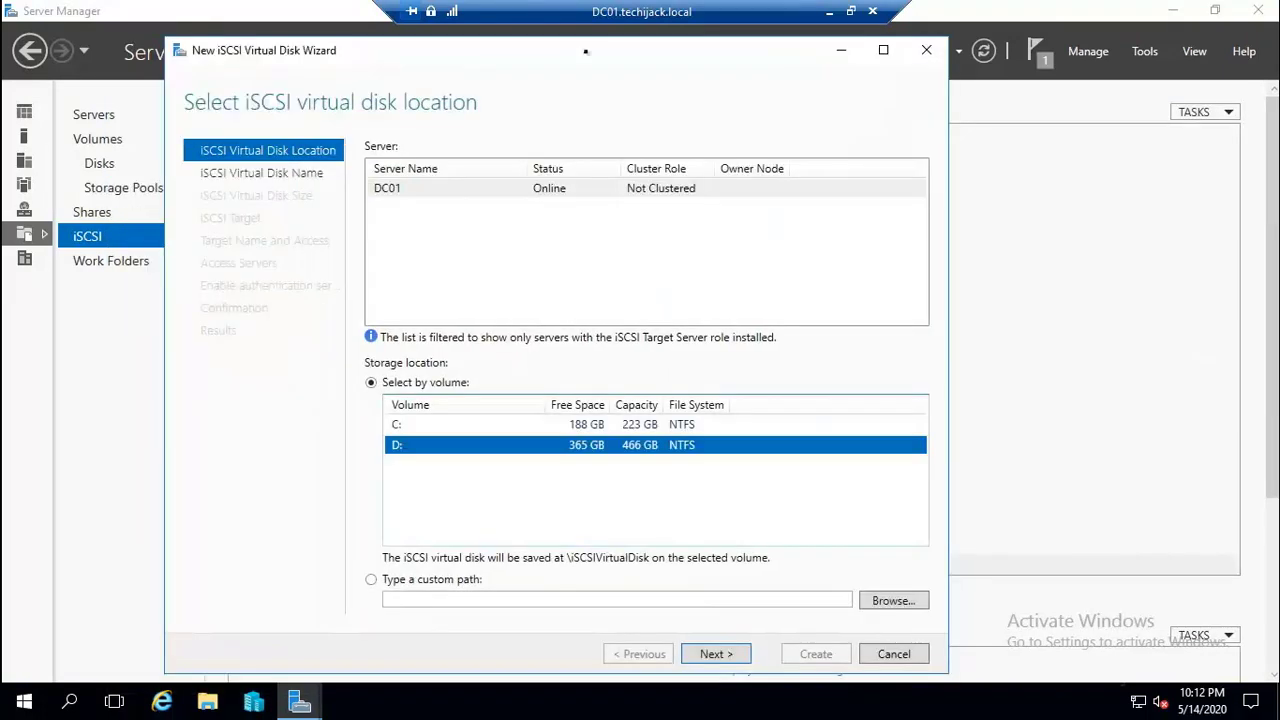
pyautogui.click(716, 655)
pyautogui.write('iScsi_')
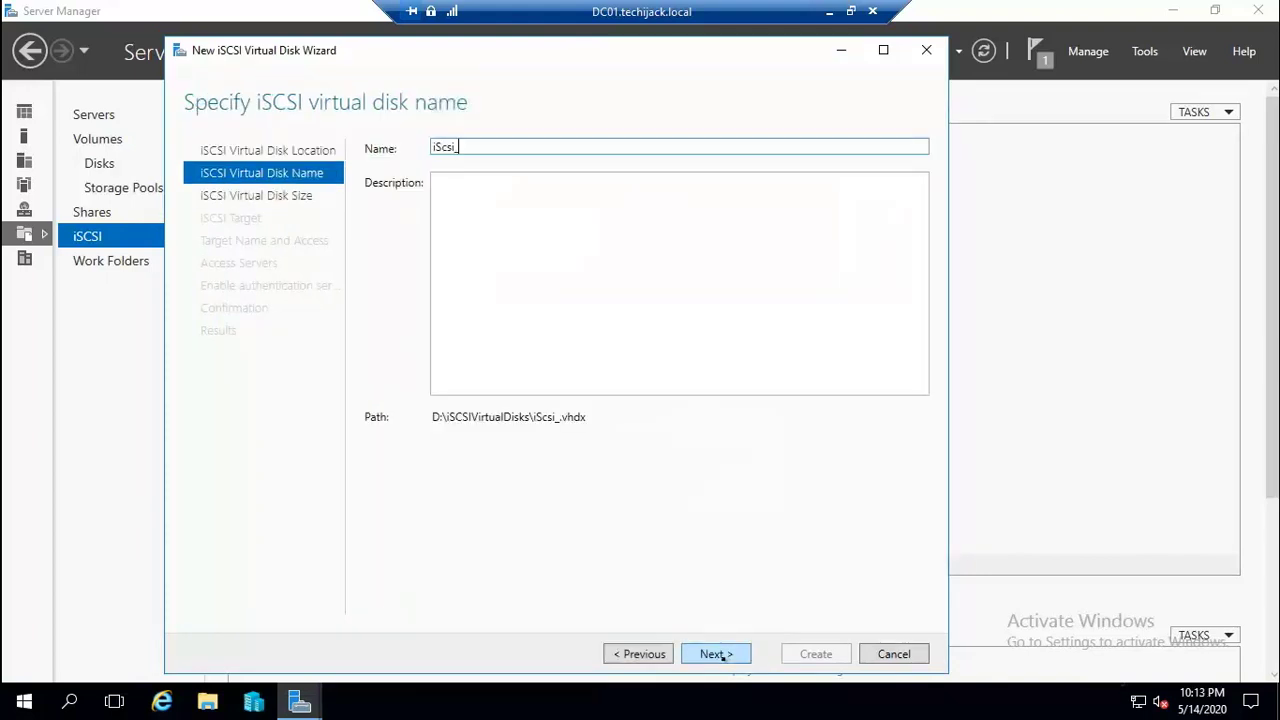
pyautogui.write('Disk1')
pyautogui.press('Tab')
pyautogui.write('For Database')
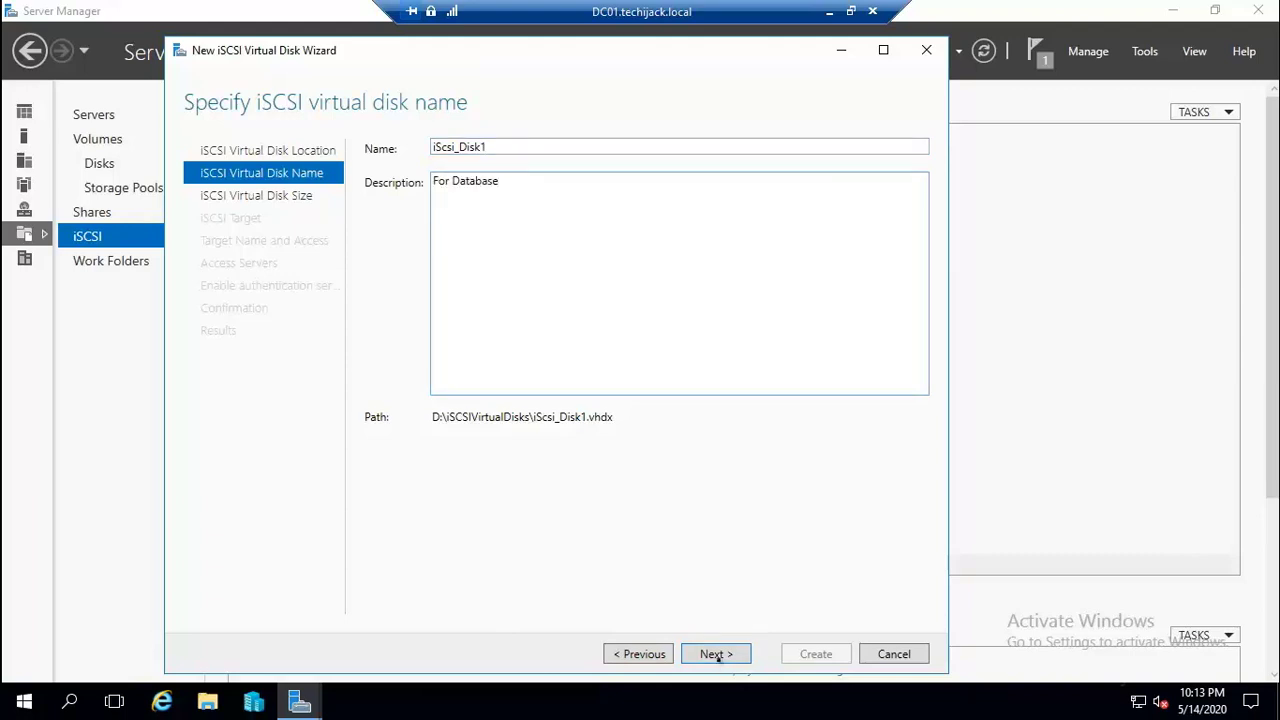
# Make the virtual disk fixed size at 8 GB.
pyautogui.click(716, 654)
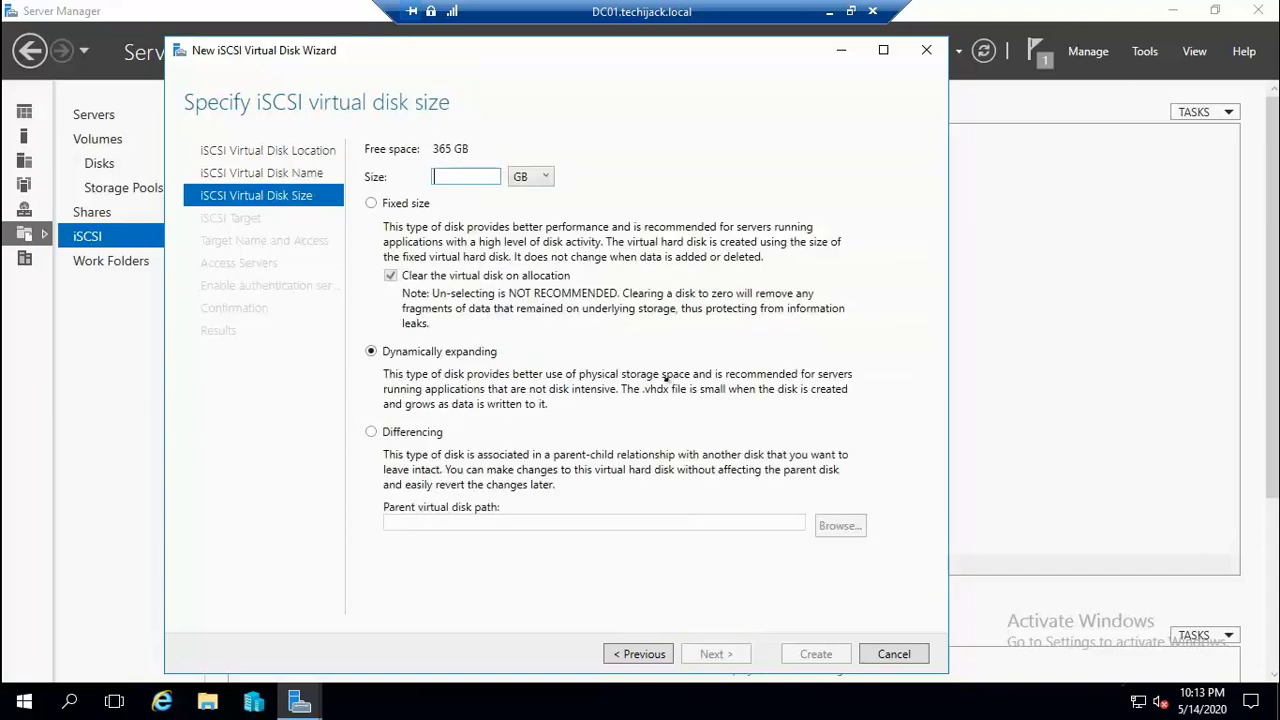
pyautogui.click(371, 203)
pyautogui.click(537, 179)
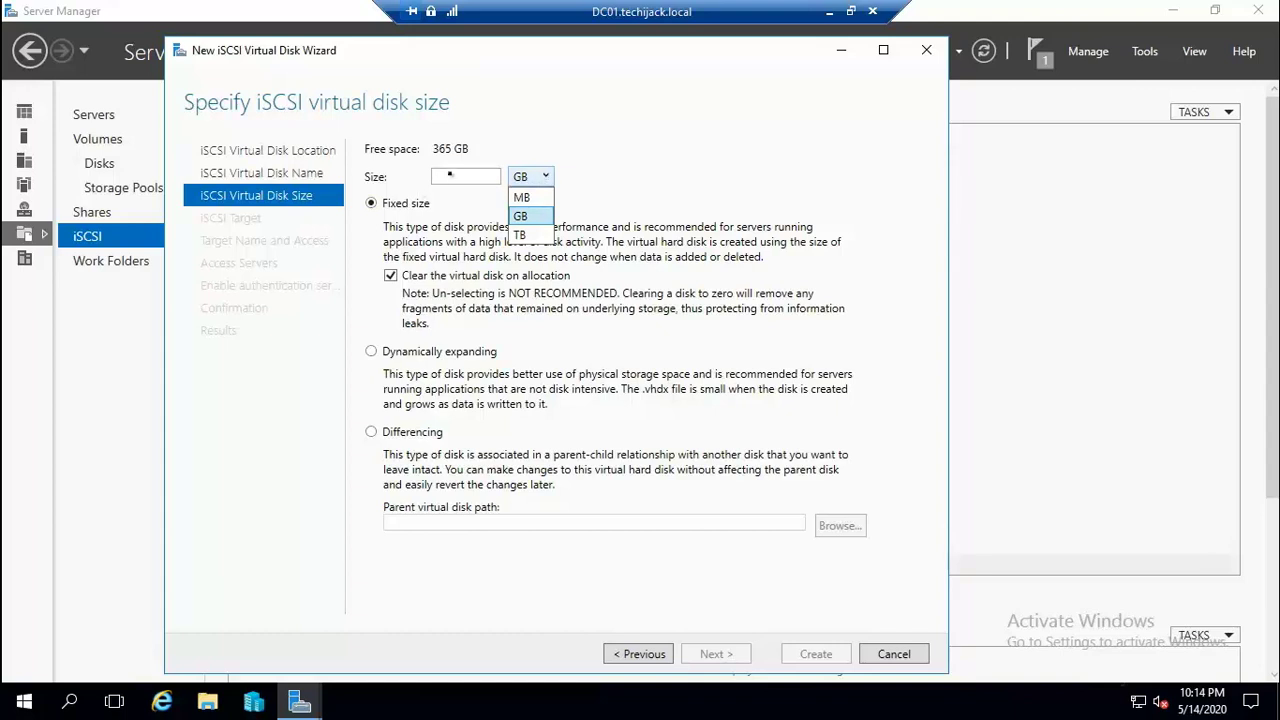
pyautogui.click(465, 176)
pyautogui.write('8')
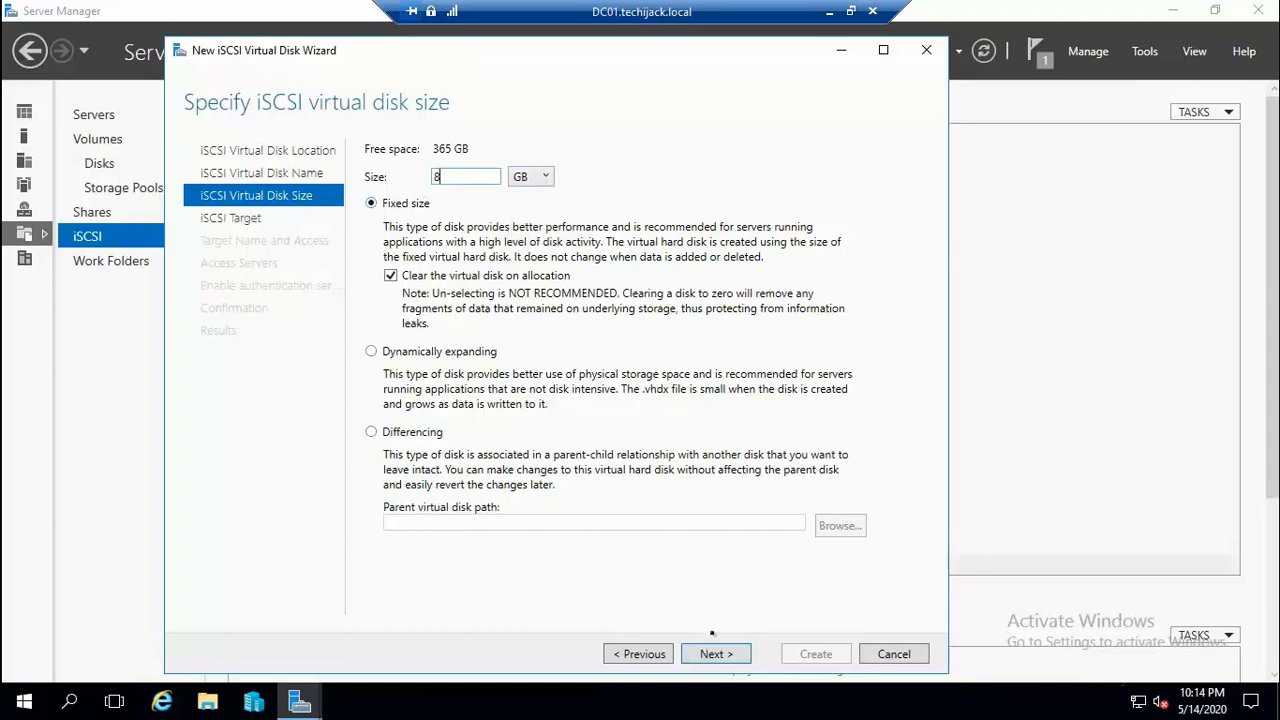
pyautogui.click(718, 654)
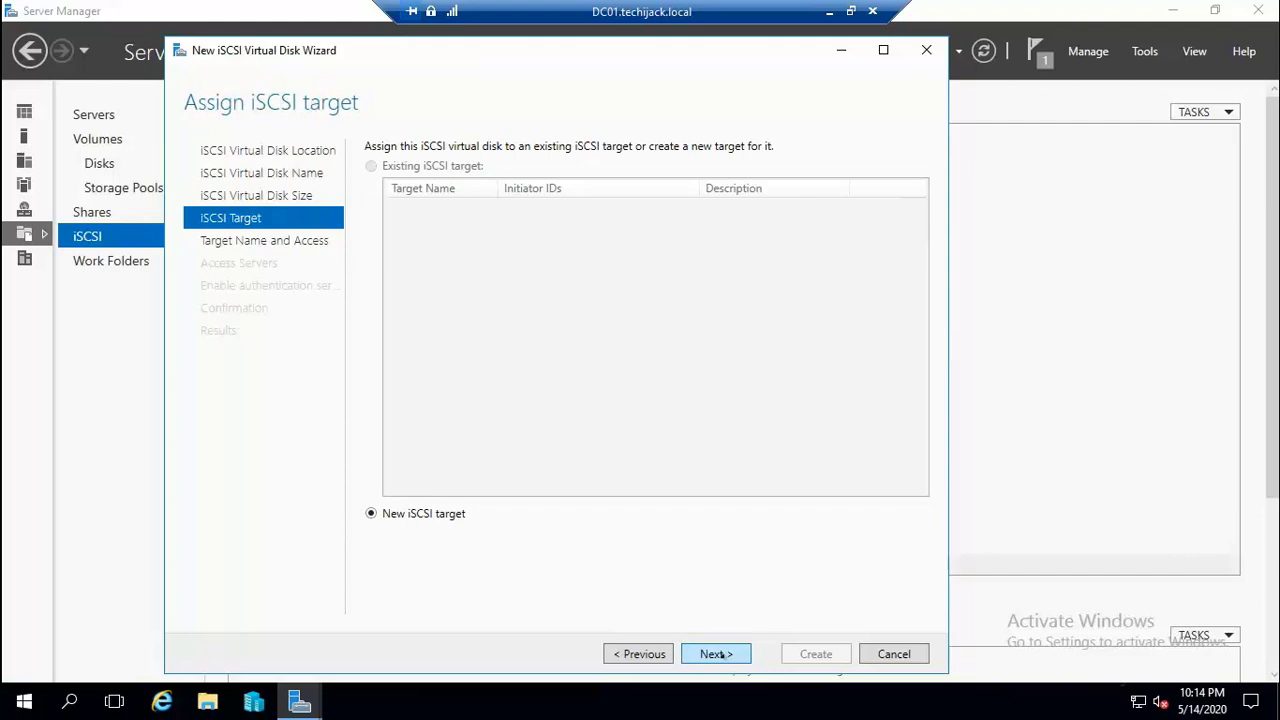
# Create a new iSCSI target named EX01.
pyautogui.click(718, 654)
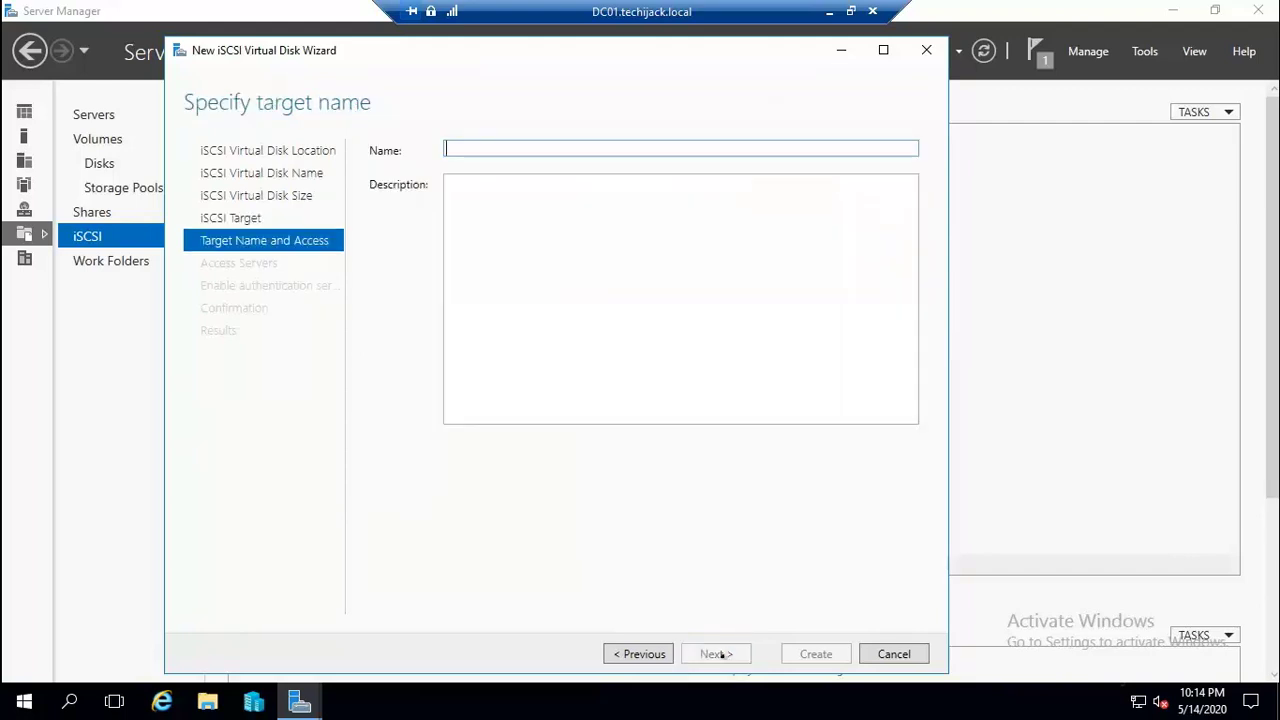
pyautogui.write('EX01')
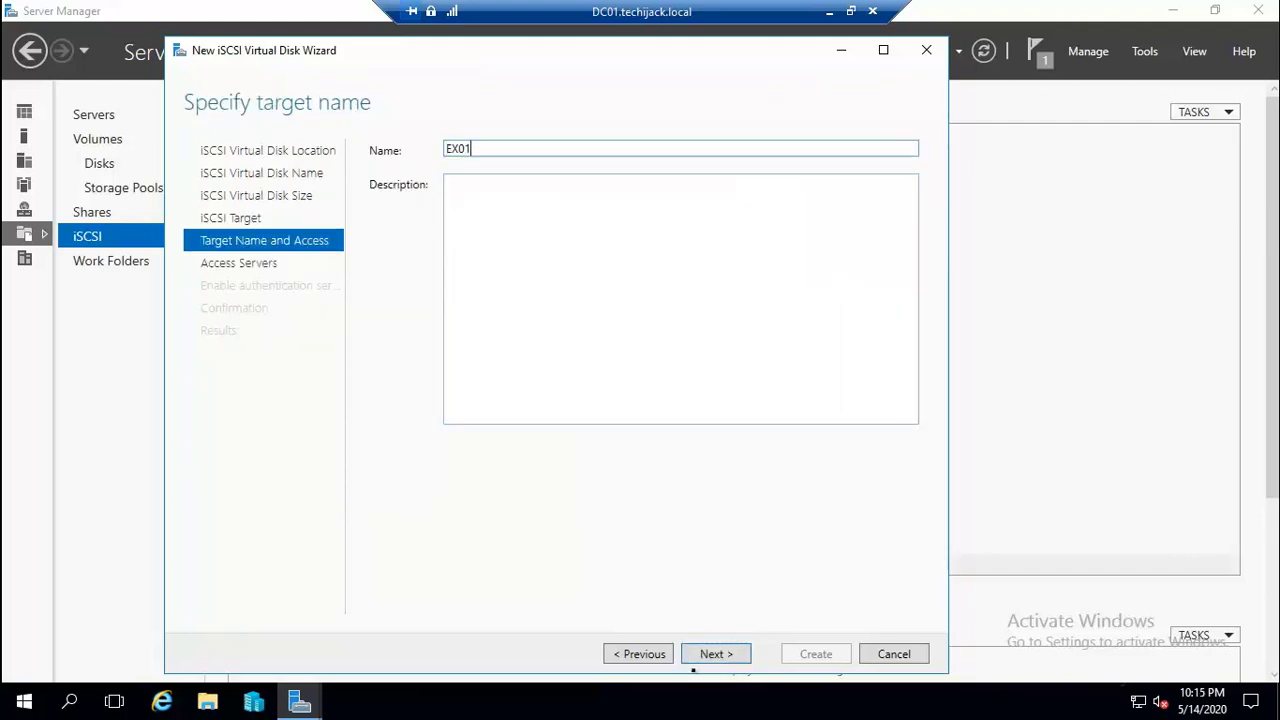
pyautogui.click(701, 657)
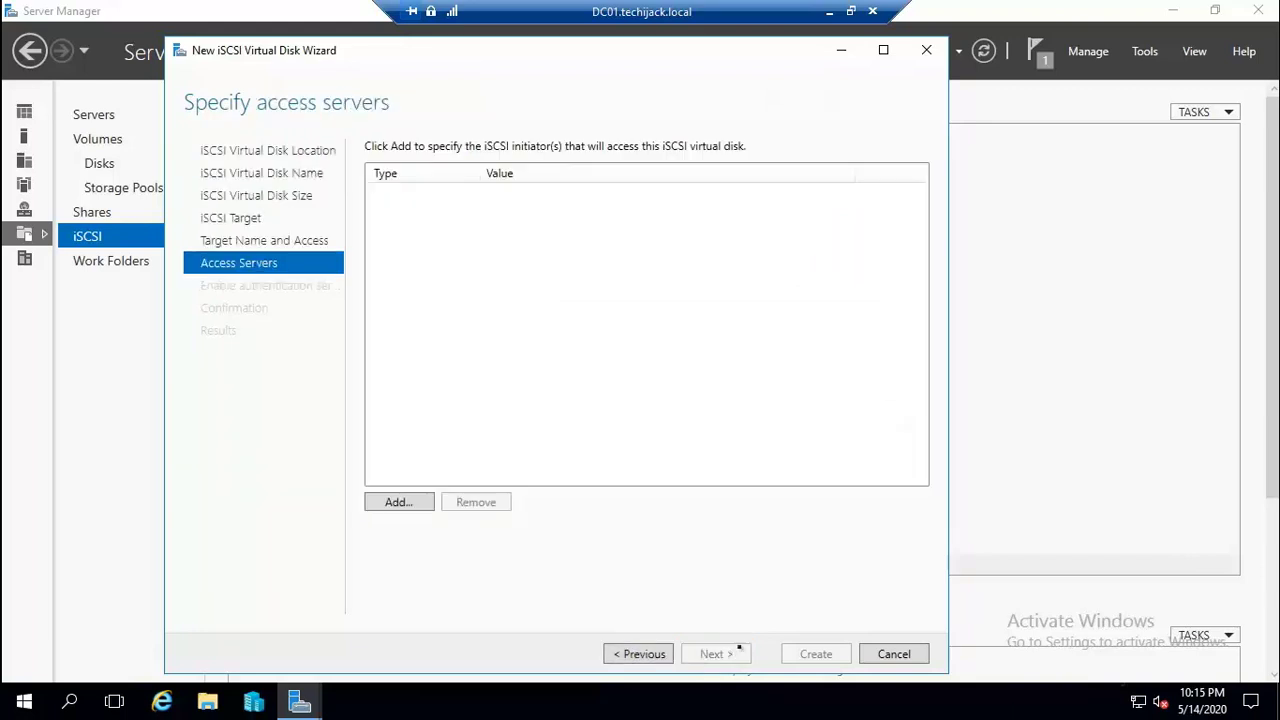
# Grant the EX01 computer's initiator access to the target via directory search.
pyautogui.click(399, 502)
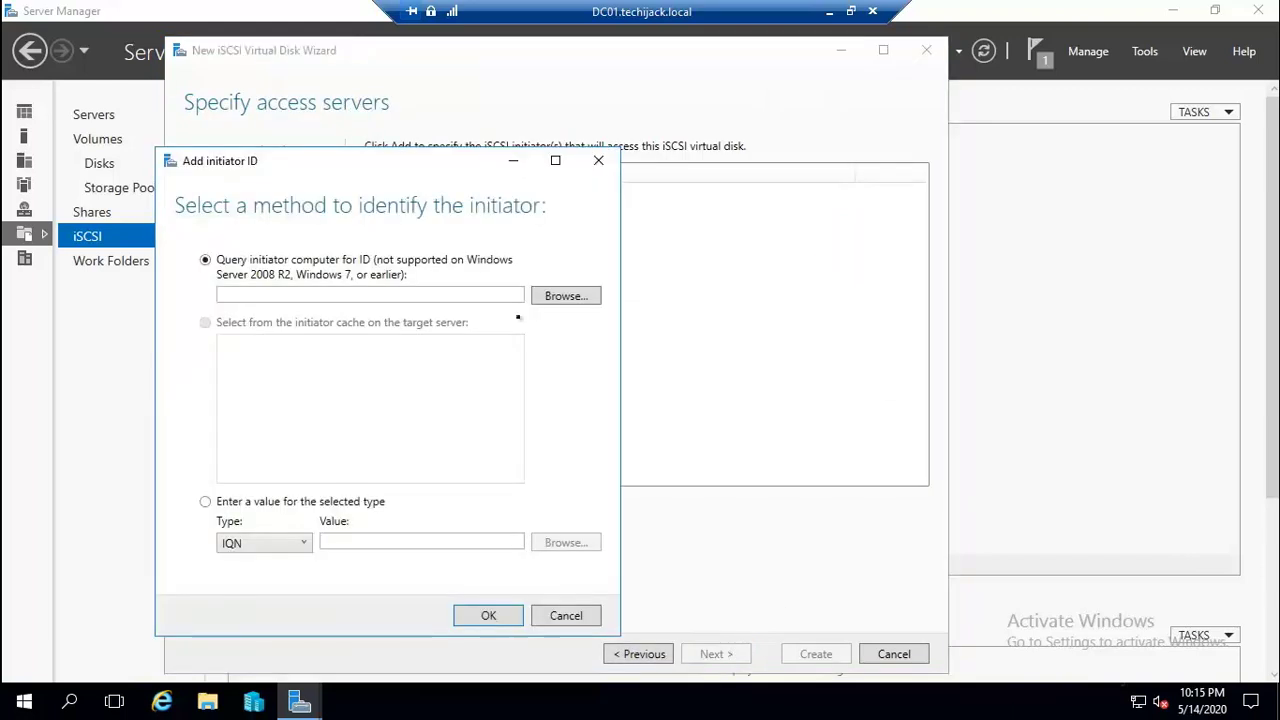
pyautogui.click(561, 297)
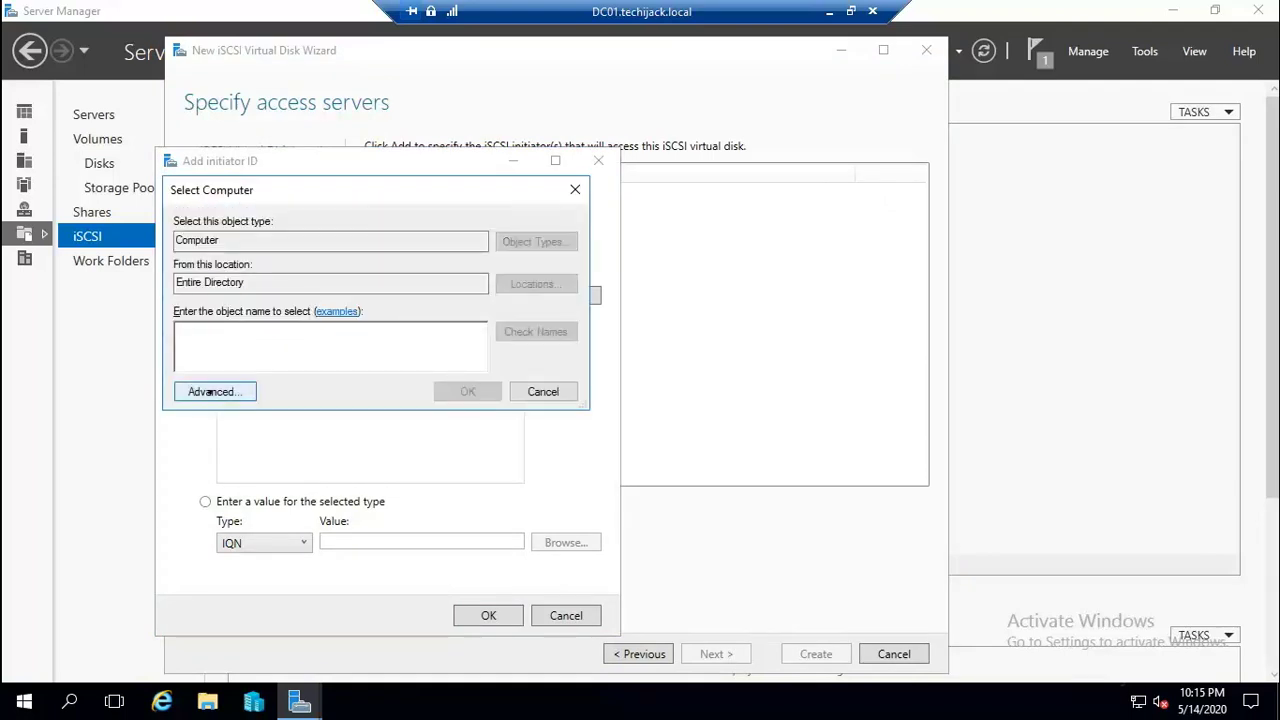
pyautogui.click(212, 391)
pyautogui.click(607, 324)
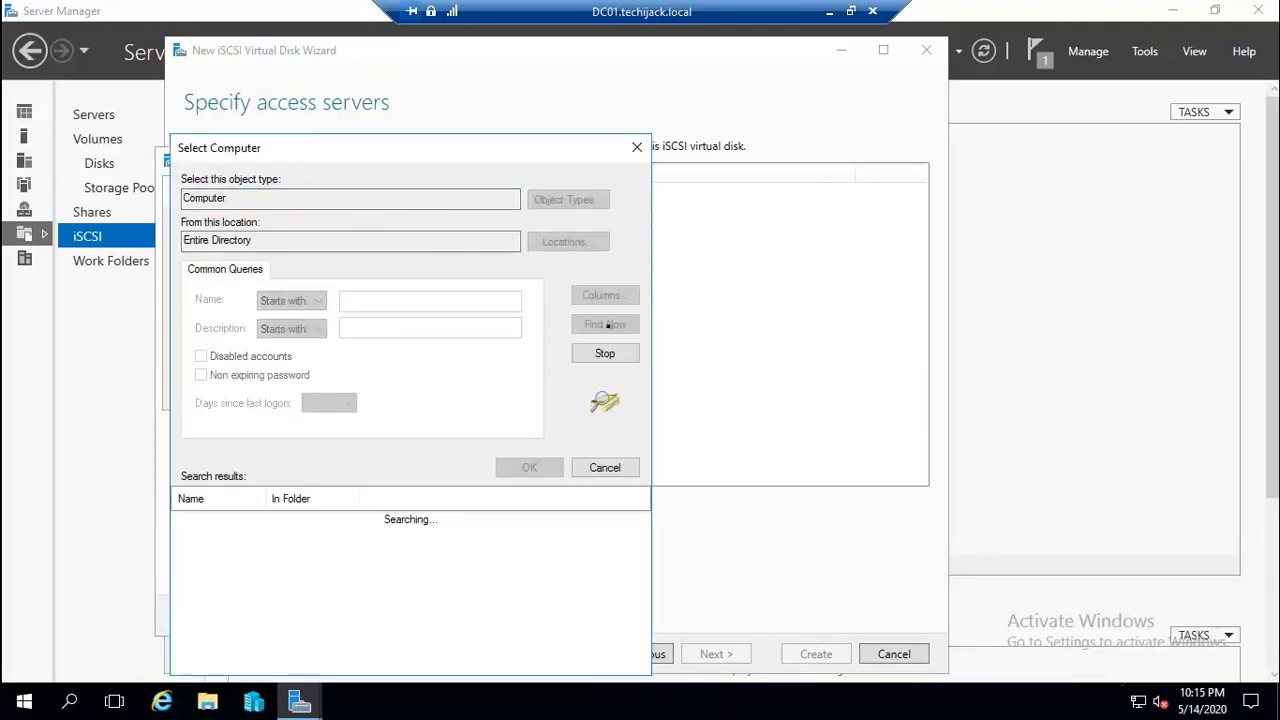
pyautogui.click(203, 535)
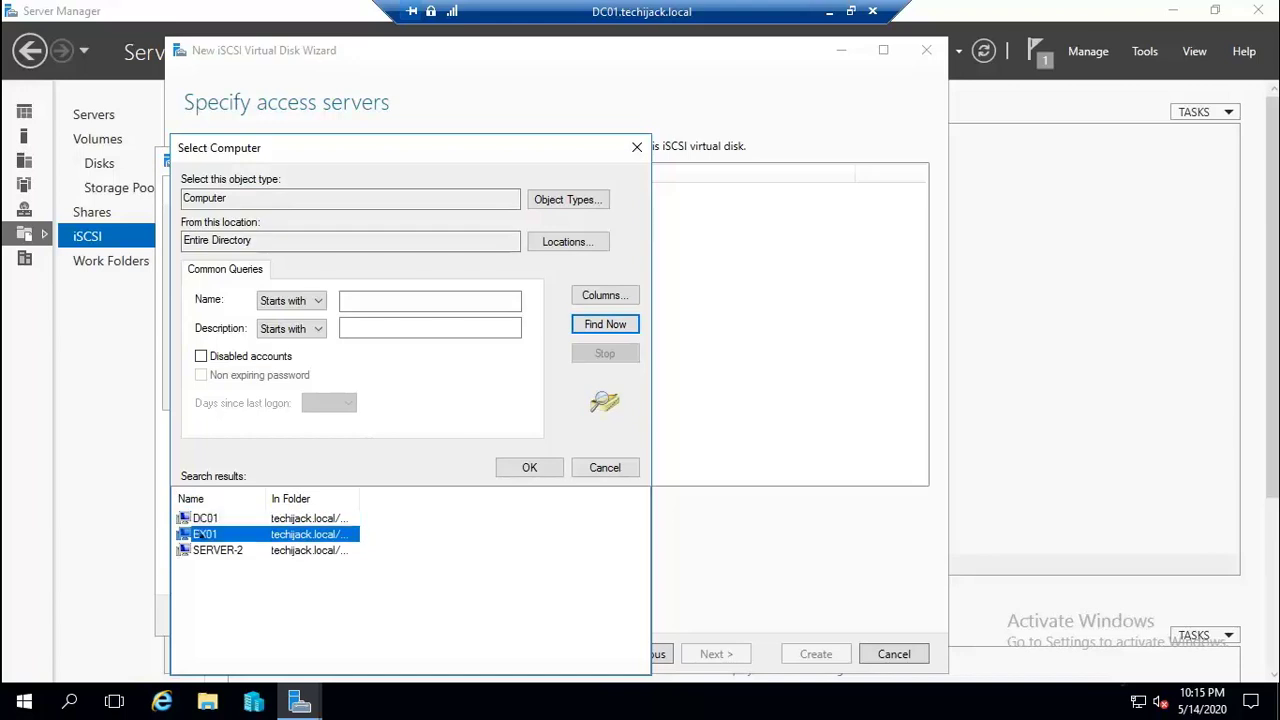
pyautogui.click(529, 467)
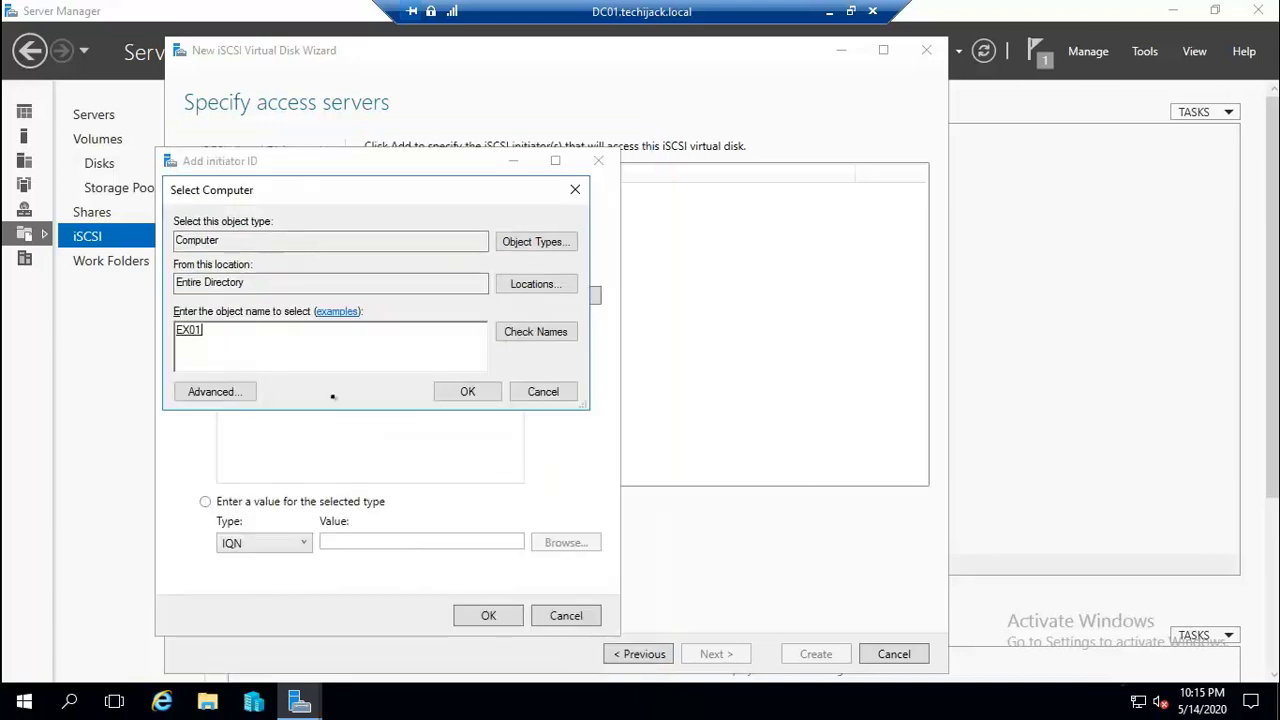
pyautogui.click(467, 391)
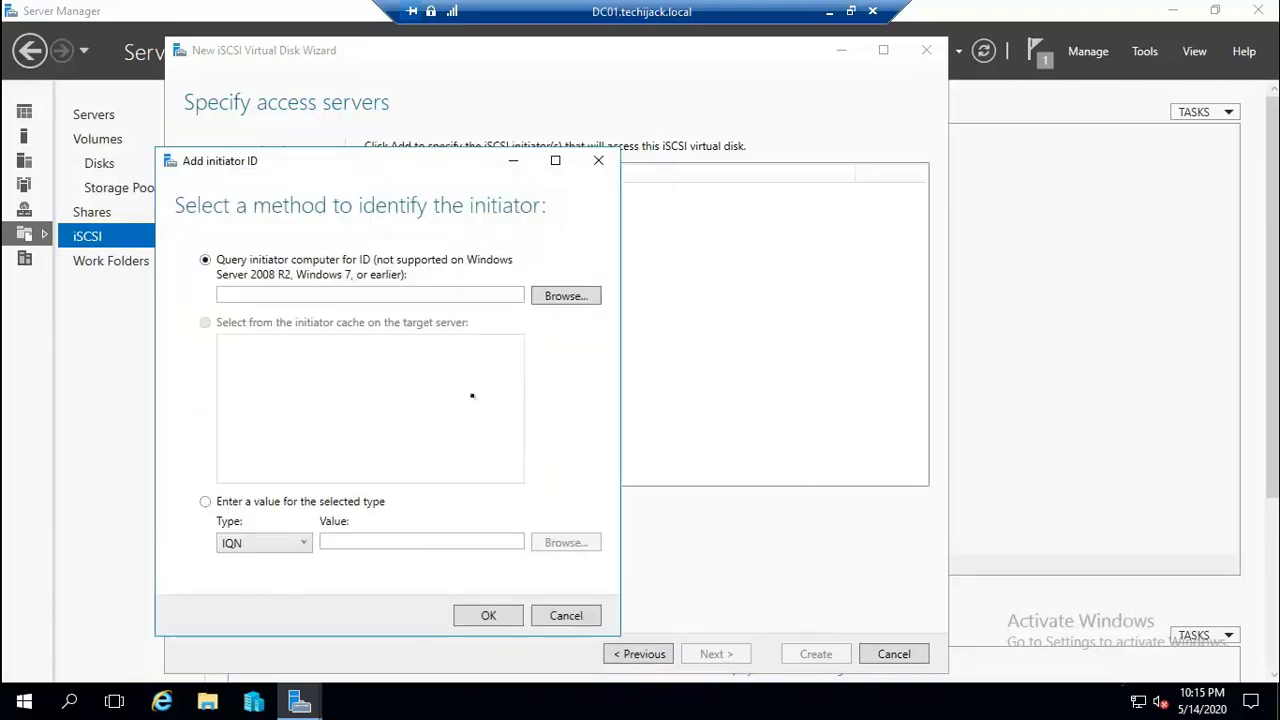
pyautogui.click(488, 615)
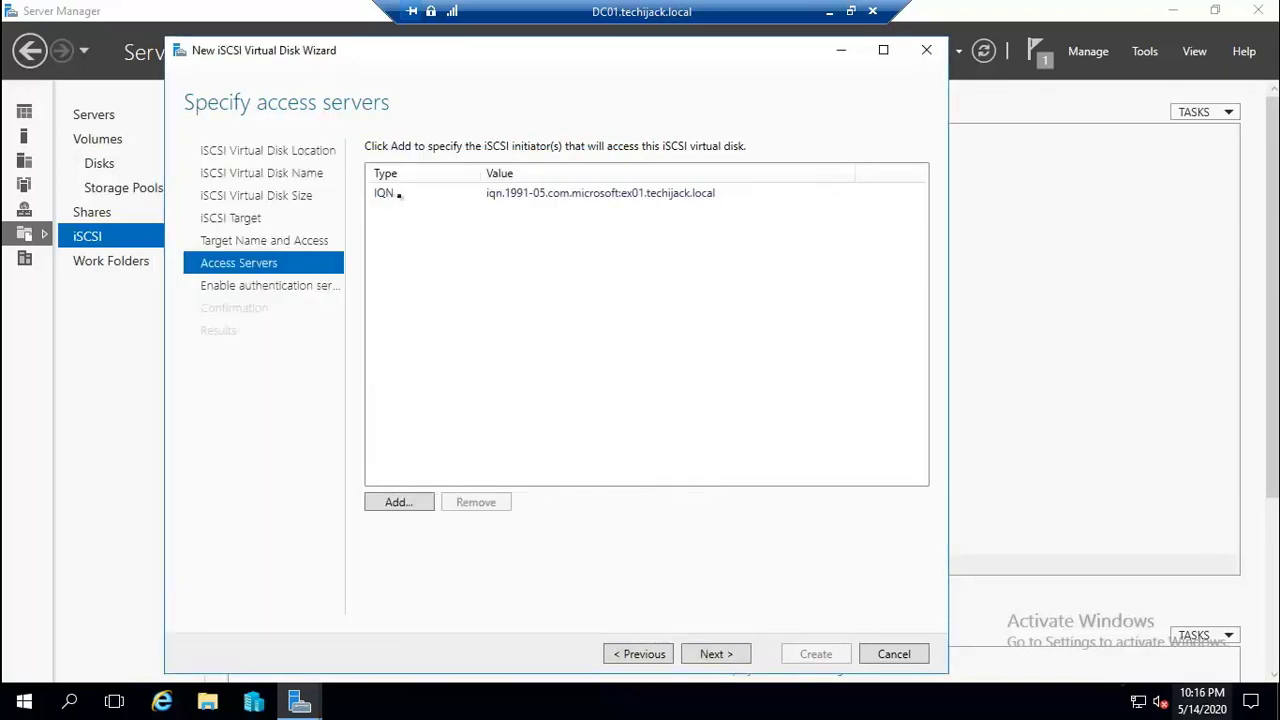
pyautogui.click(527, 193)
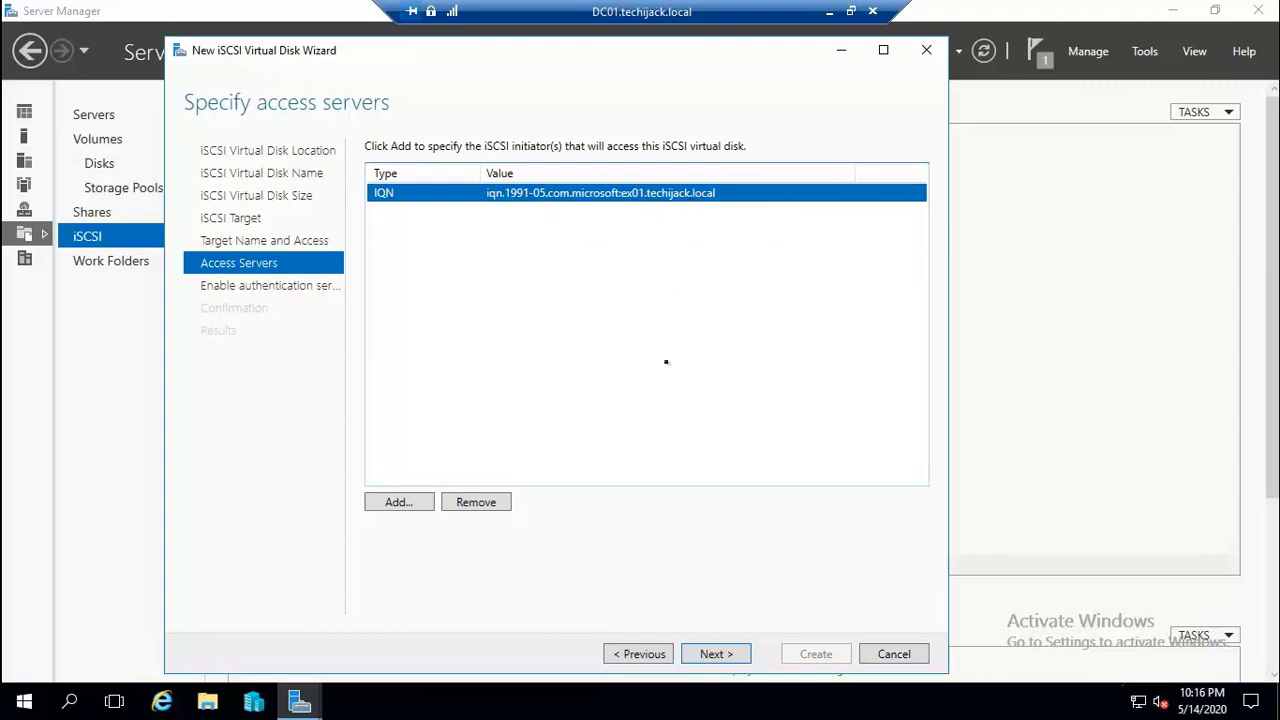
# Leave CHAP off and create the iScsi_Disk1 virtual disk.
pyautogui.click(716, 654)
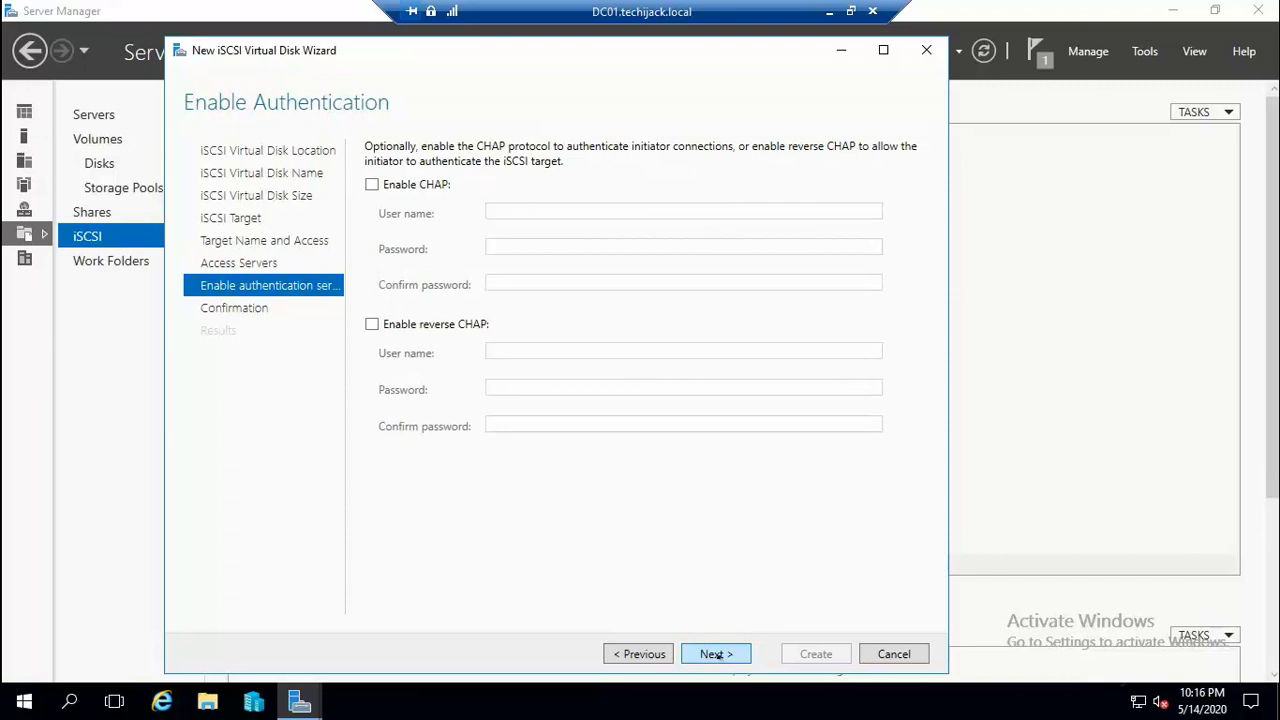
pyautogui.click(716, 654)
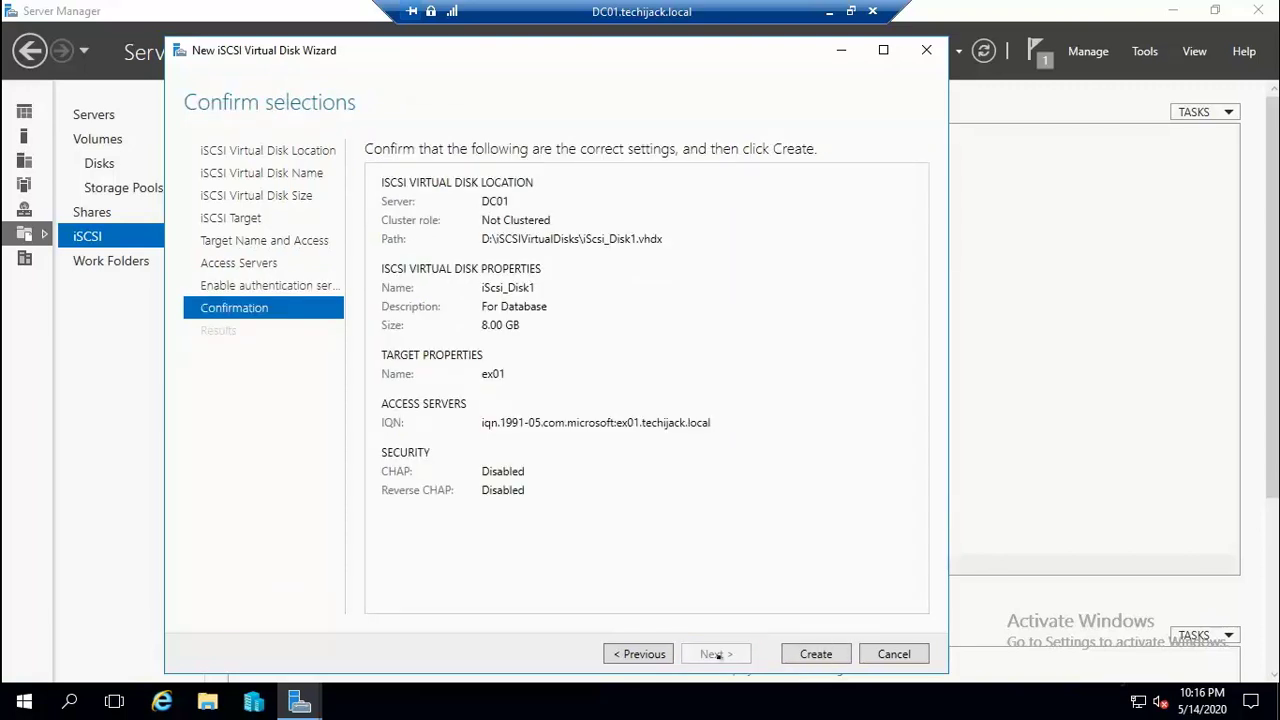
pyautogui.click(816, 654)
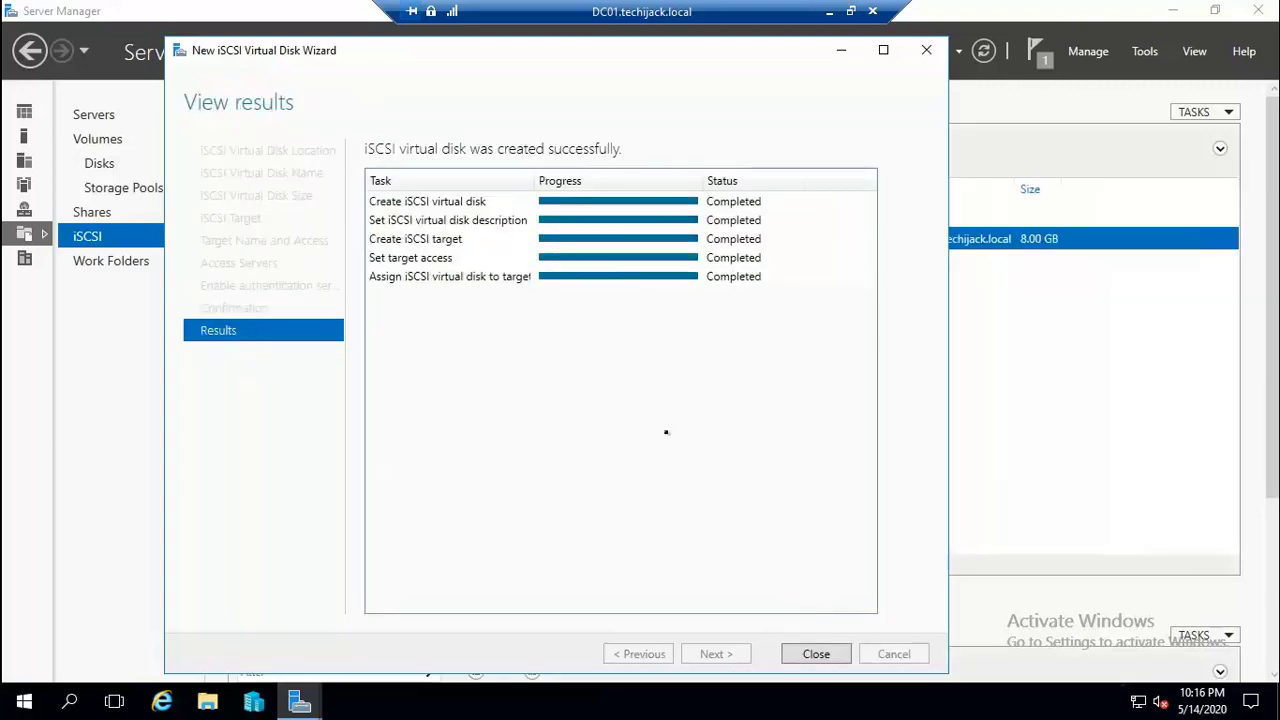
pyautogui.click(816, 654)
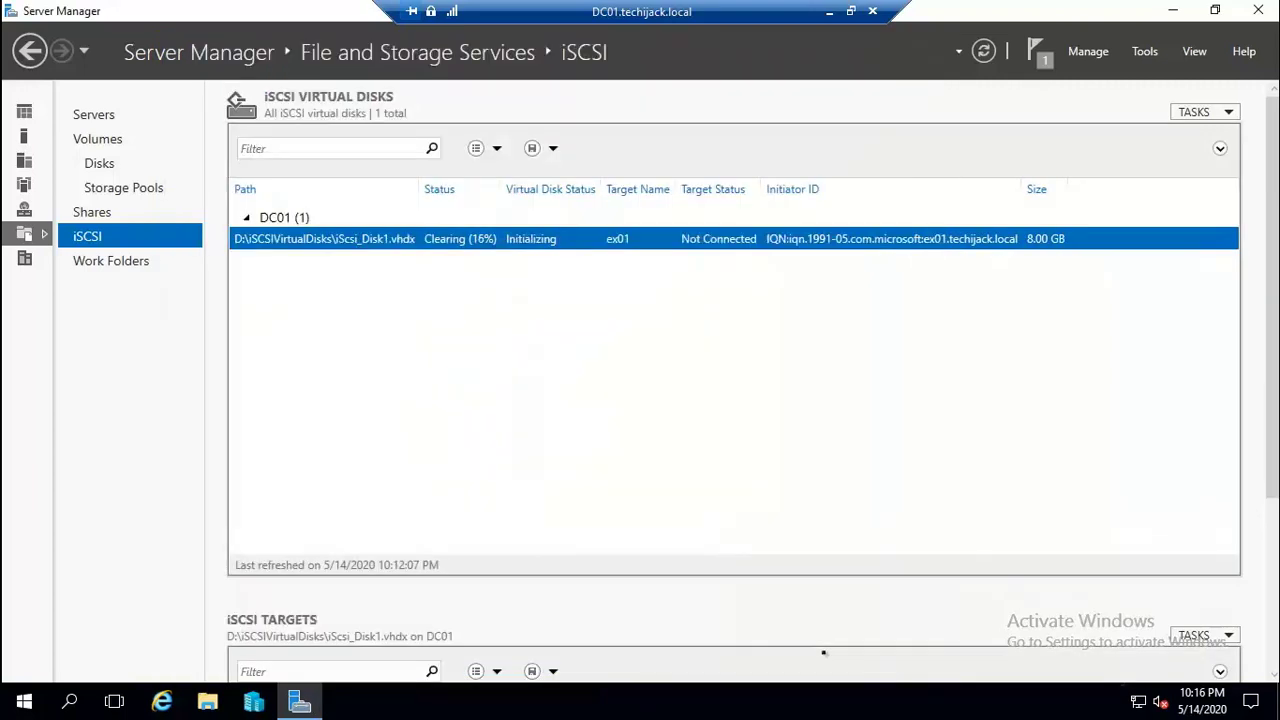
pyautogui.click(1197, 112)
# Start a second iSCSI virtual disk on volume D: named iScsi_Disk2.
pyautogui.click(1188, 131)
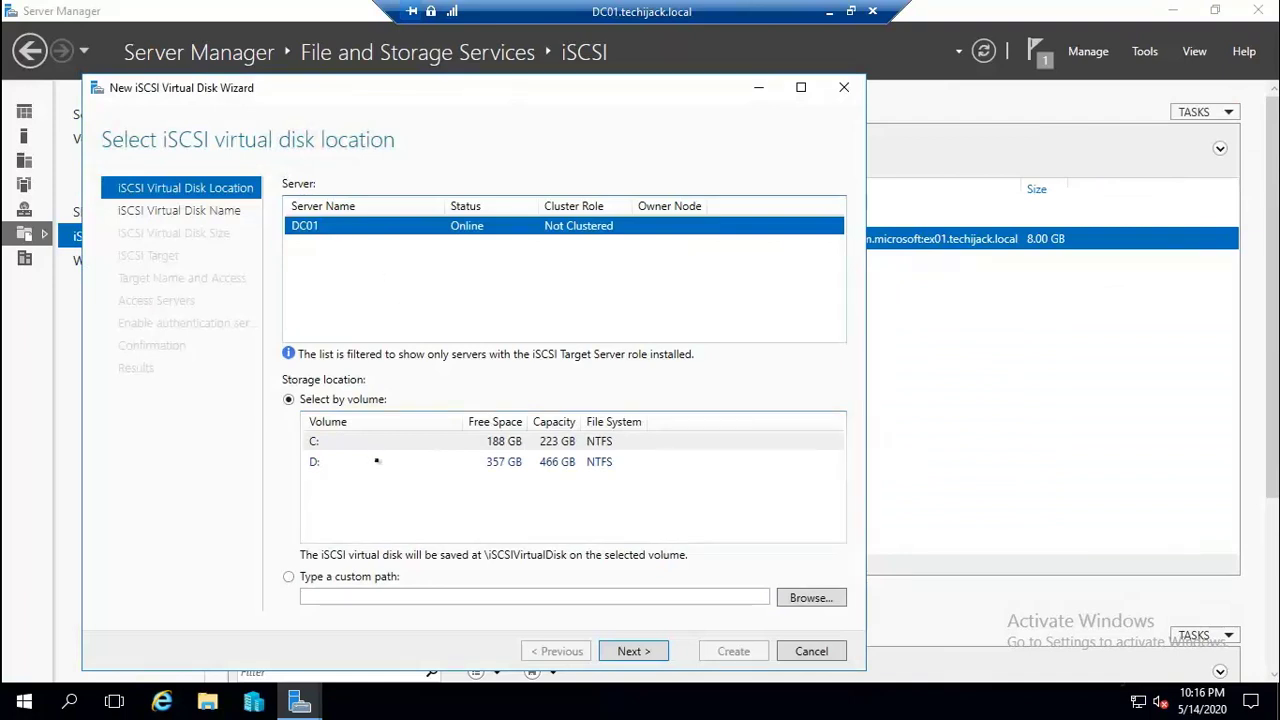
pyautogui.click(377, 461)
pyautogui.click(633, 651)
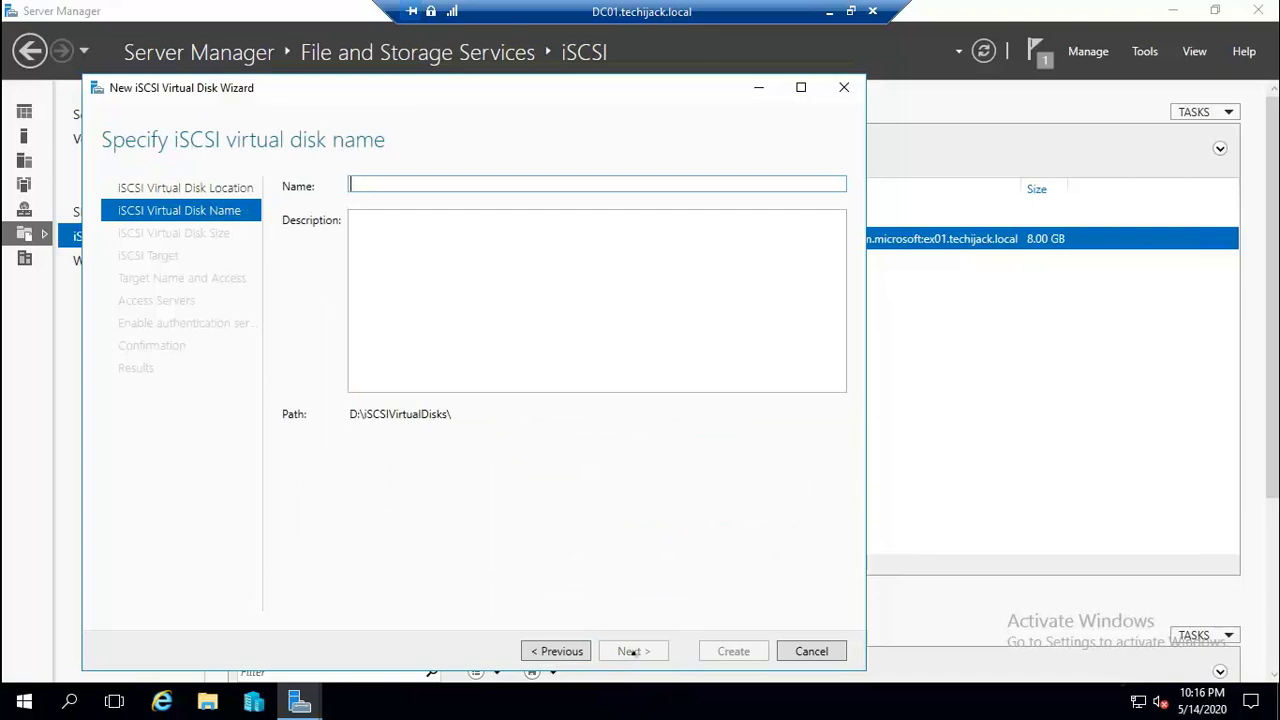
pyautogui.write('iScsi_Disk2')
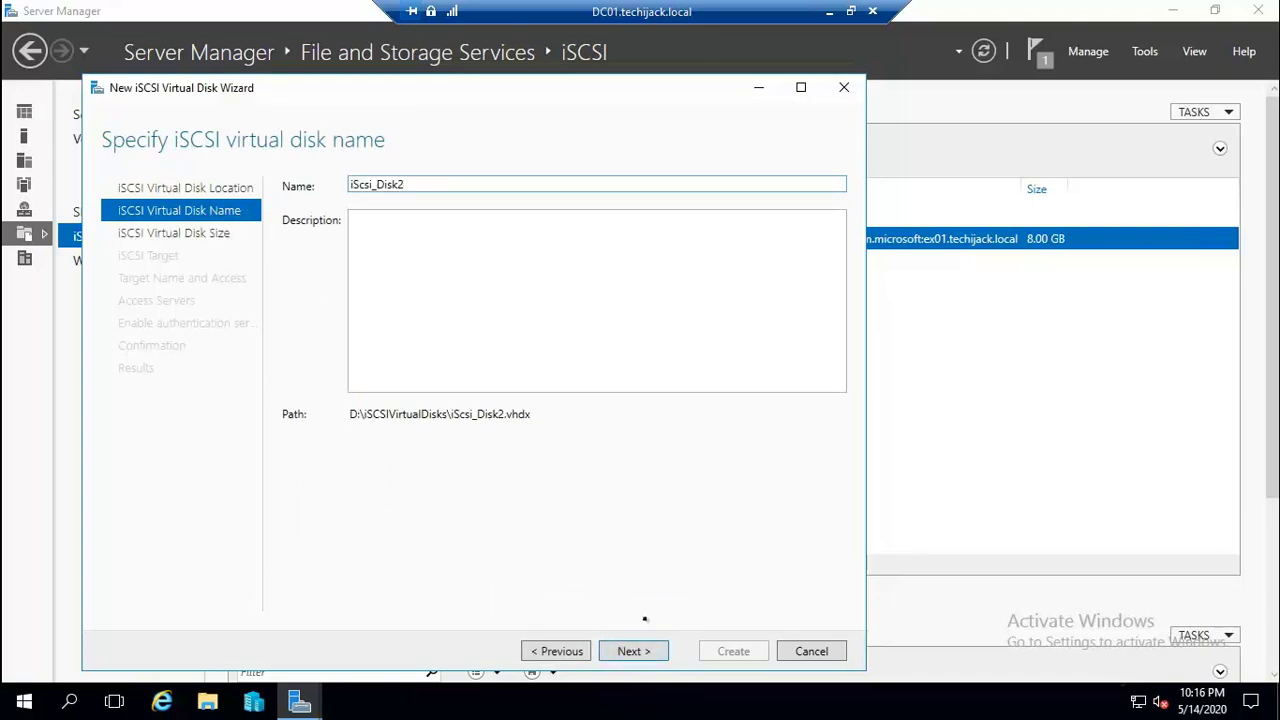
pyautogui.click(633, 651)
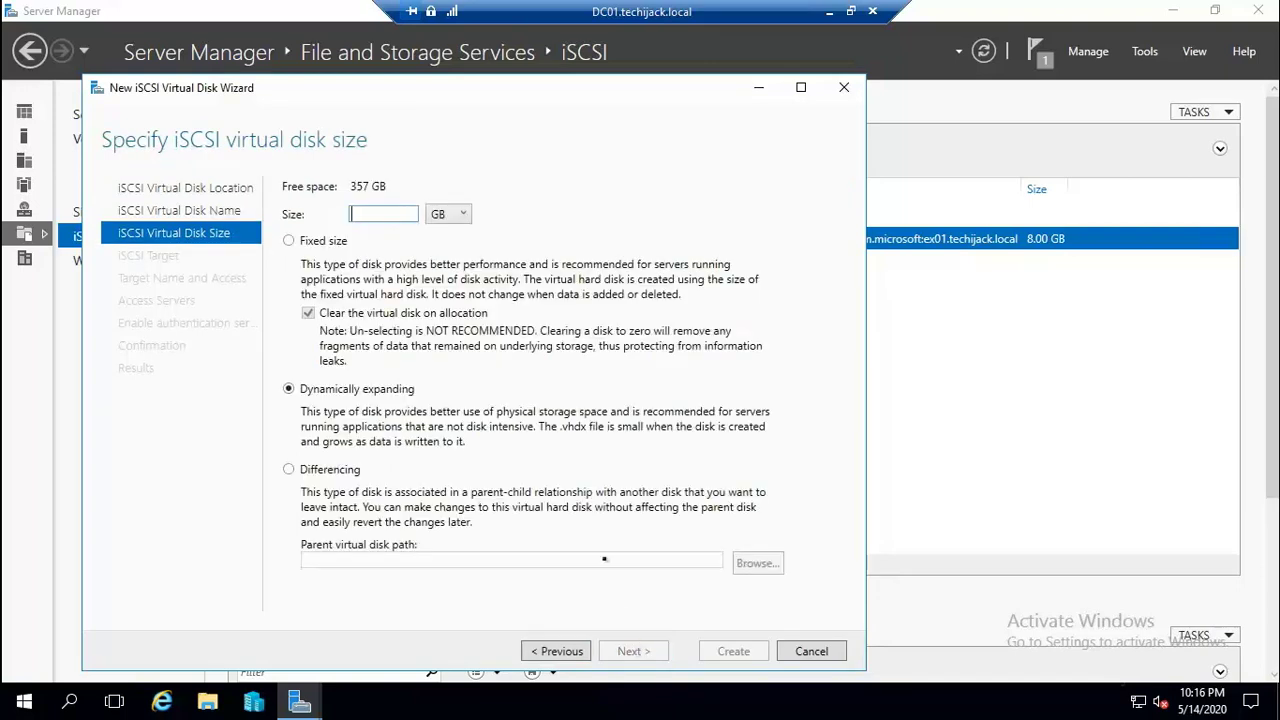
# Make iScsi_Disk2 an 8 GB fixed disk on existing target ex01 and create it.
pyautogui.write('8')
pyautogui.click(289, 241)
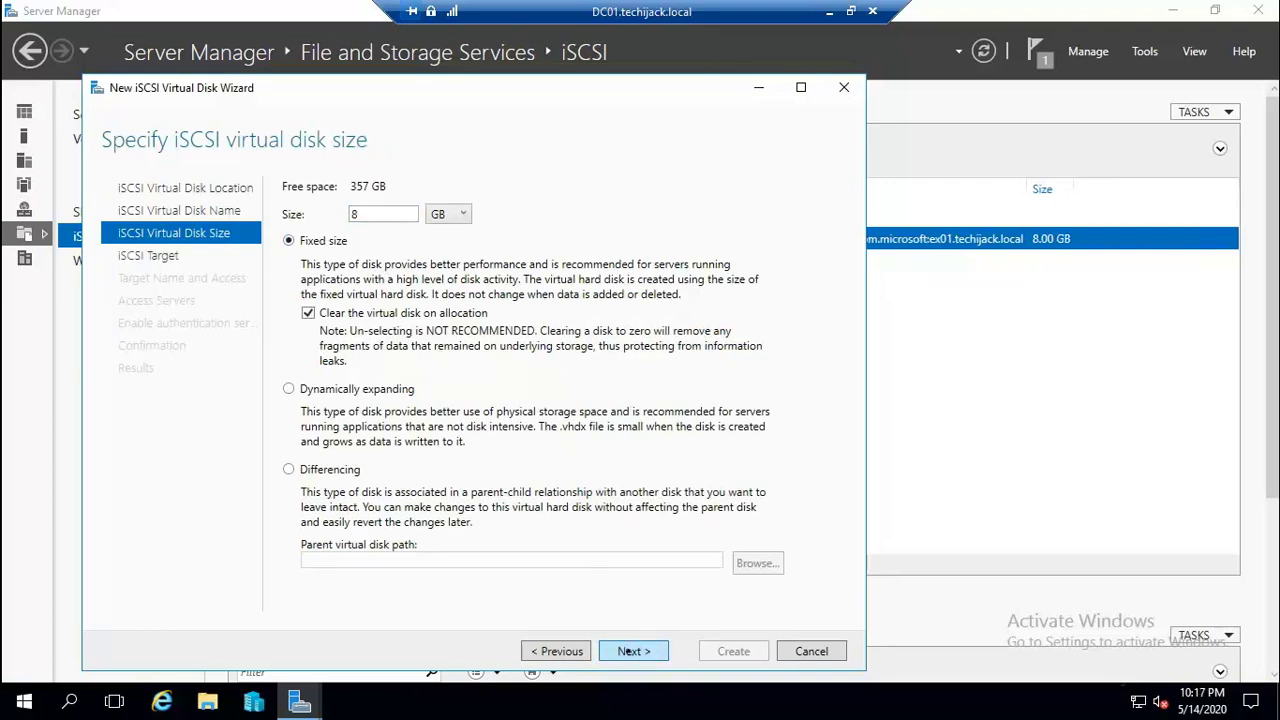
pyautogui.click(628, 652)
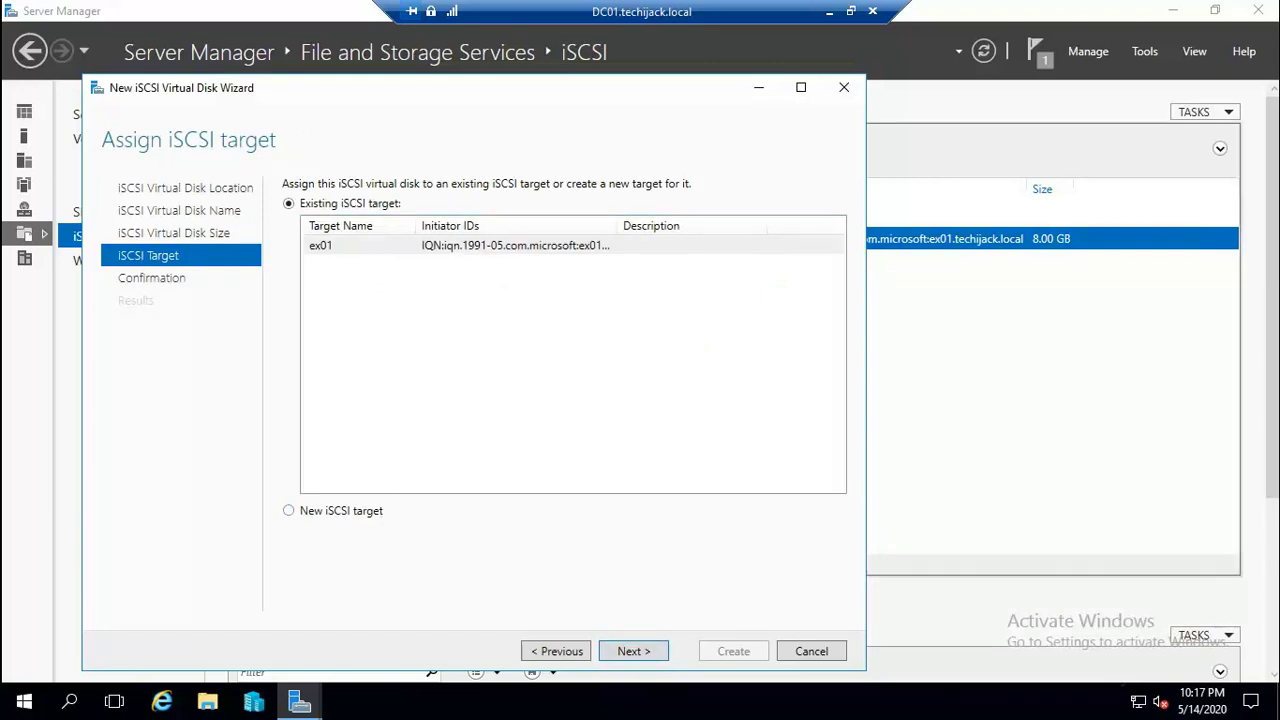
pyautogui.click(640, 652)
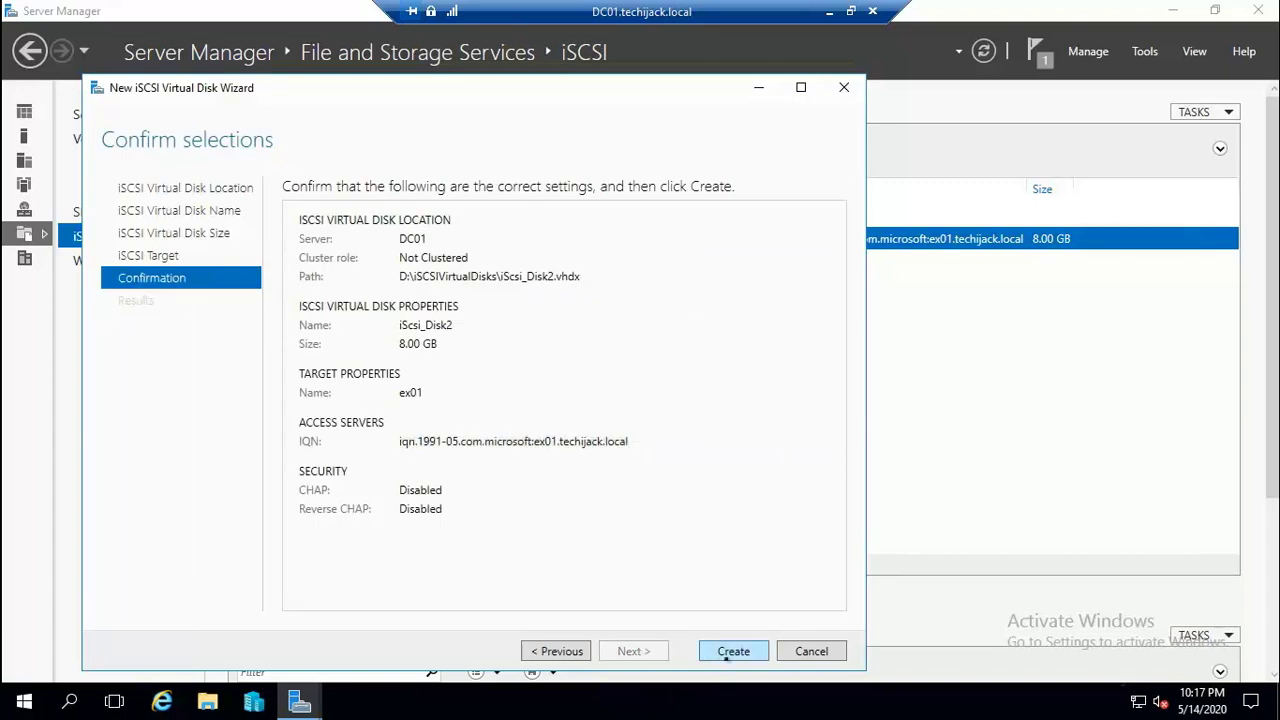
pyautogui.click(734, 651)
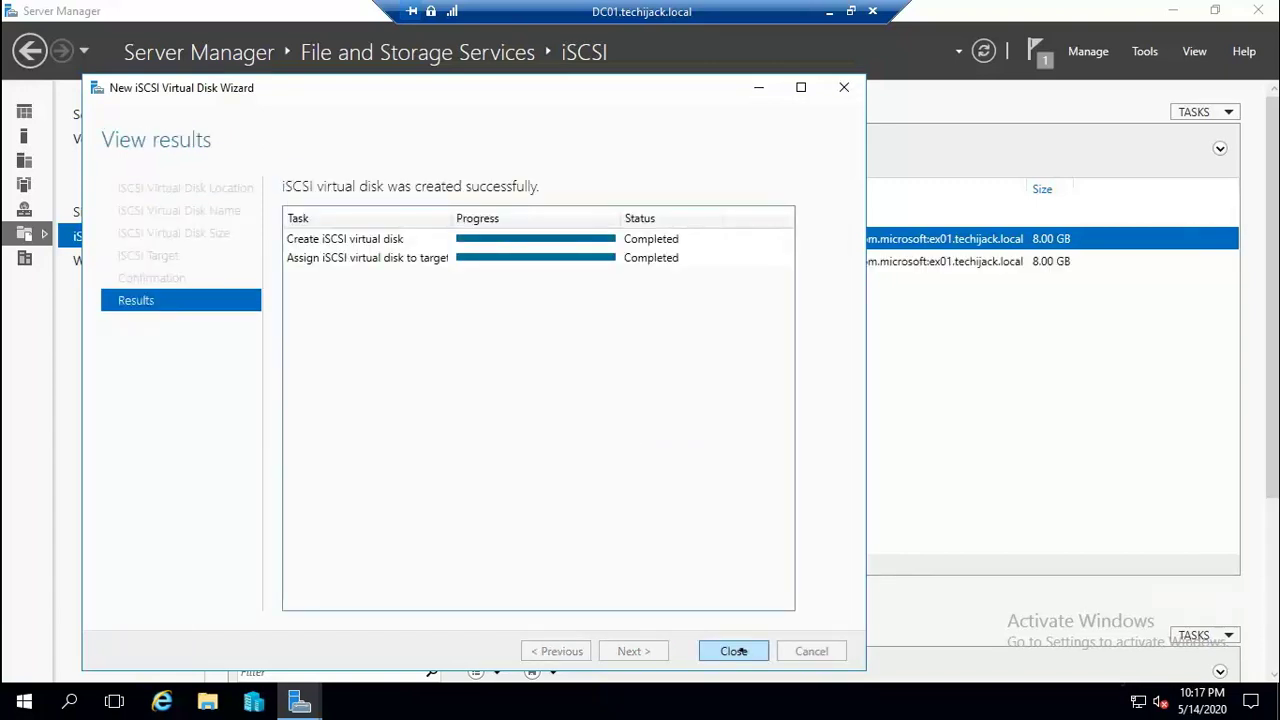
pyautogui.click(734, 651)
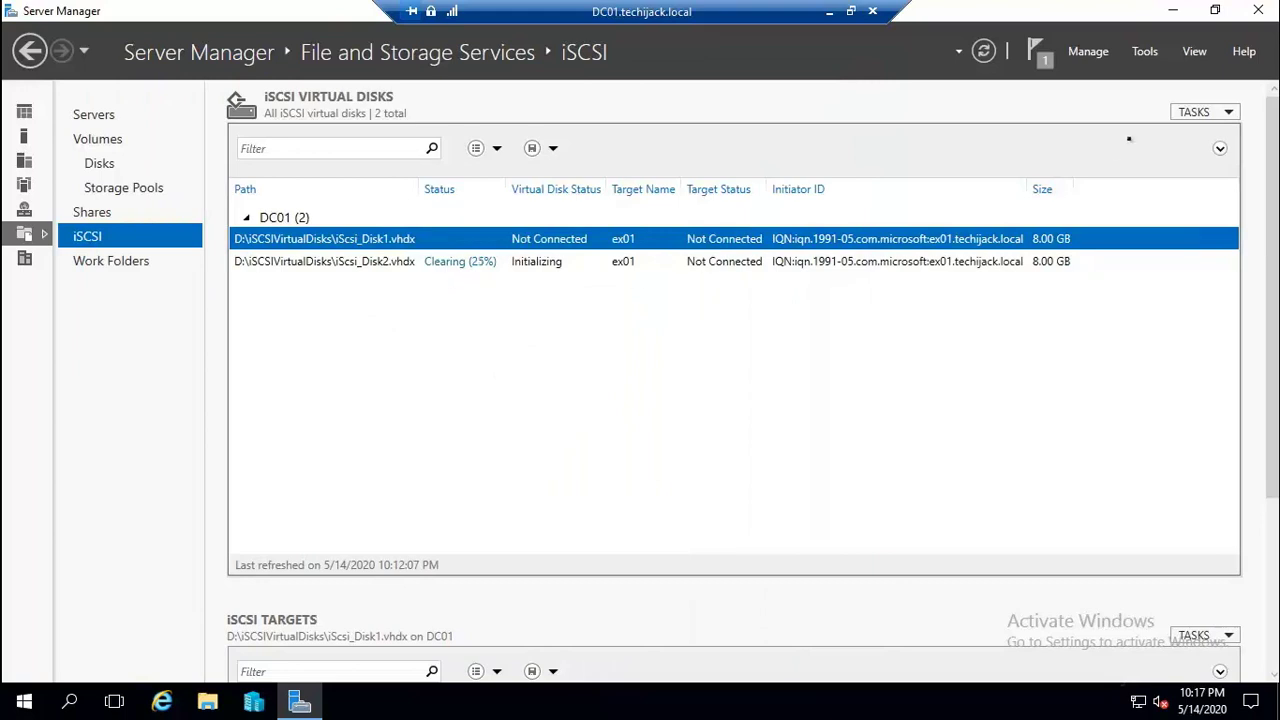
pyautogui.click(1200, 112)
# Start a third iSCSI virtual disk on volume D: named iScsi_Disk3, described 'For Logs'.
pyautogui.click(1163, 133)
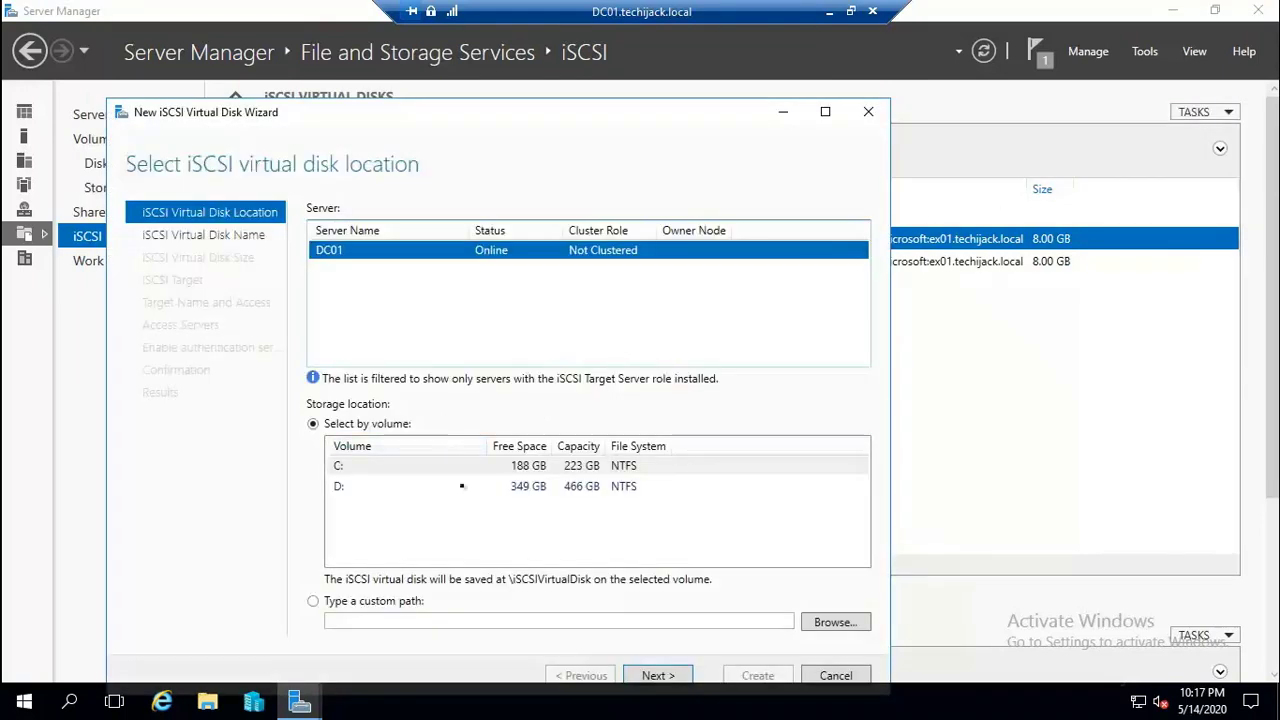
pyautogui.click(388, 487)
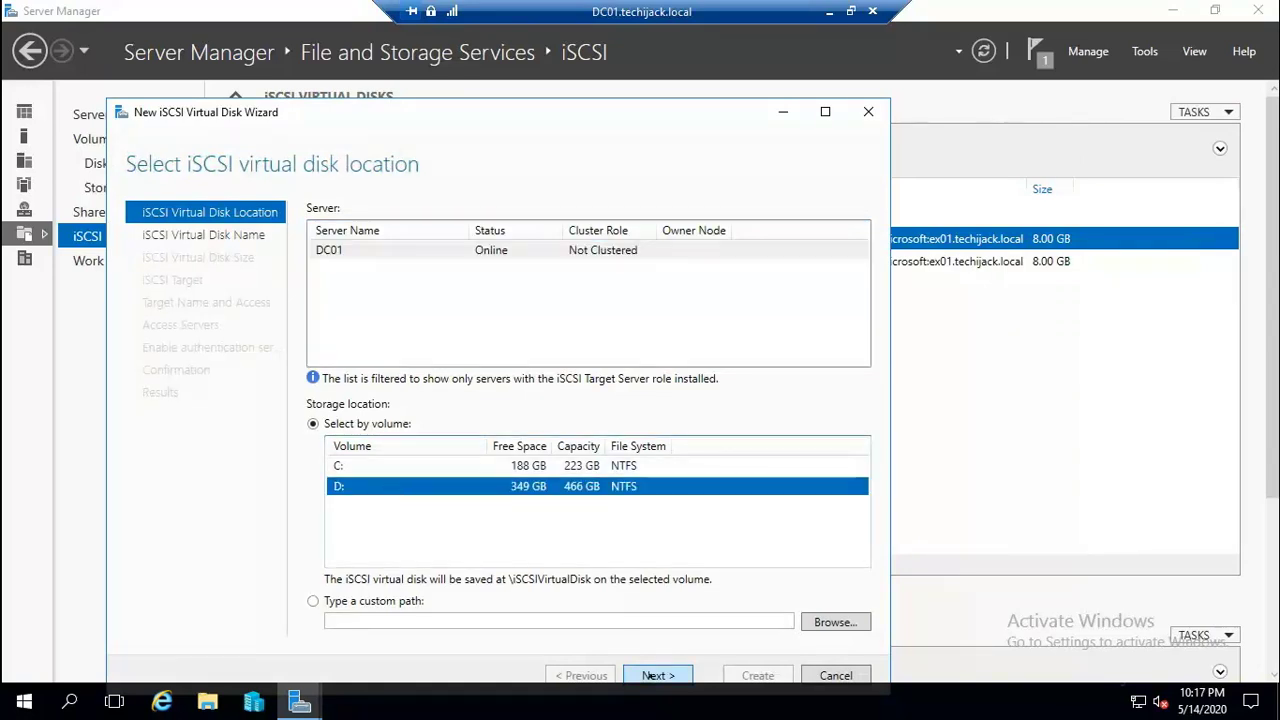
pyautogui.click(652, 676)
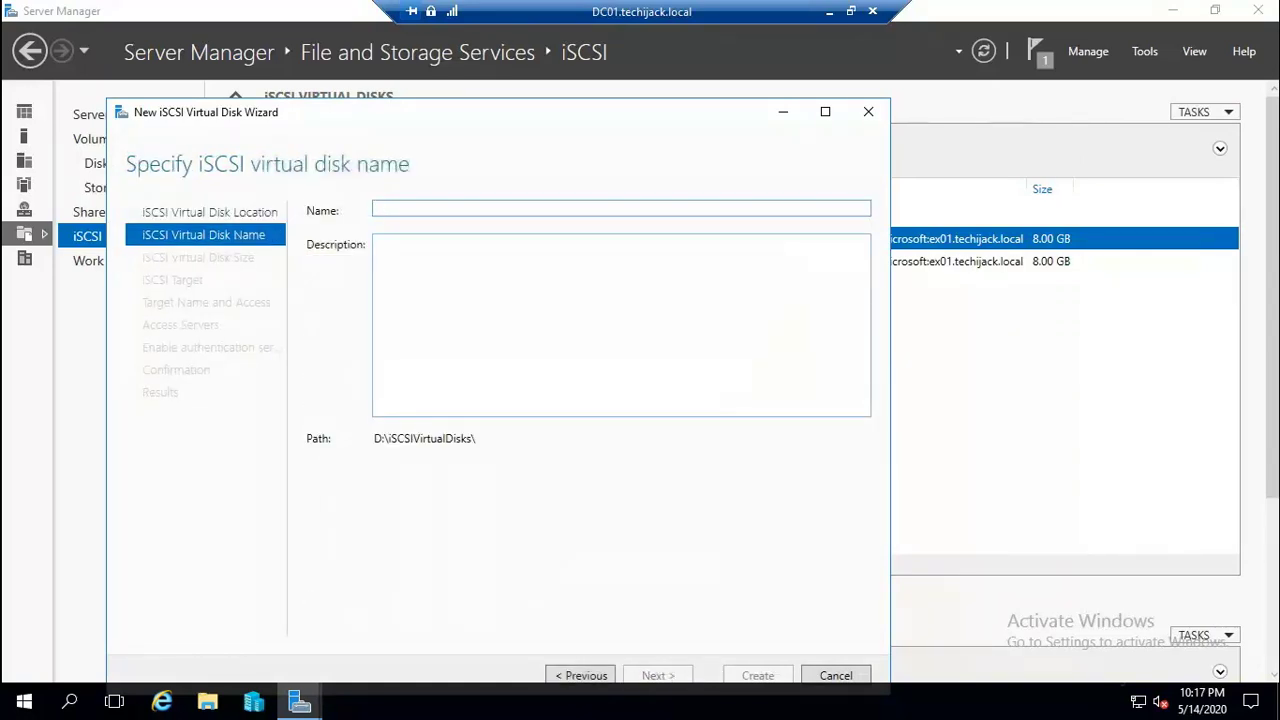
pyautogui.write('iScsi_Disk3')
pyautogui.press('Tab')
pyautogui.write('F')
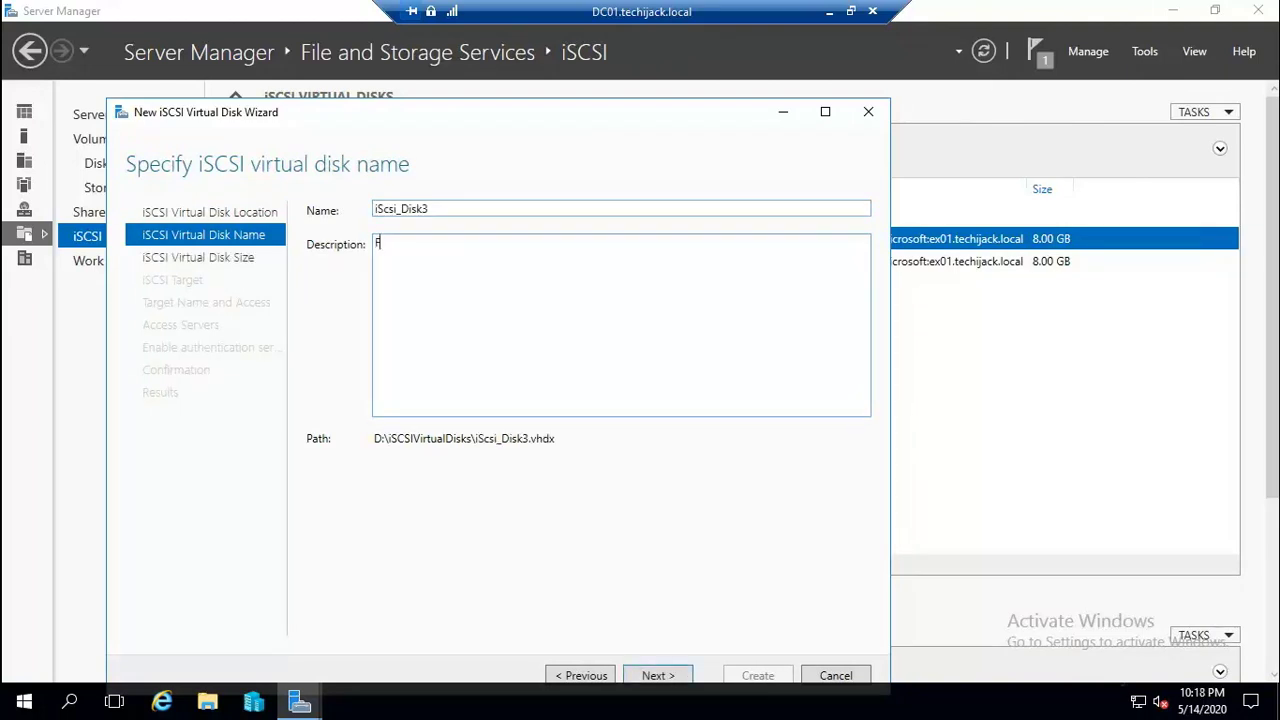
pyautogui.write('or Logs')
# Make iScsi_Disk3 an 8 GB fixed disk on existing target ex01 and create it.
pyautogui.click(658, 676)
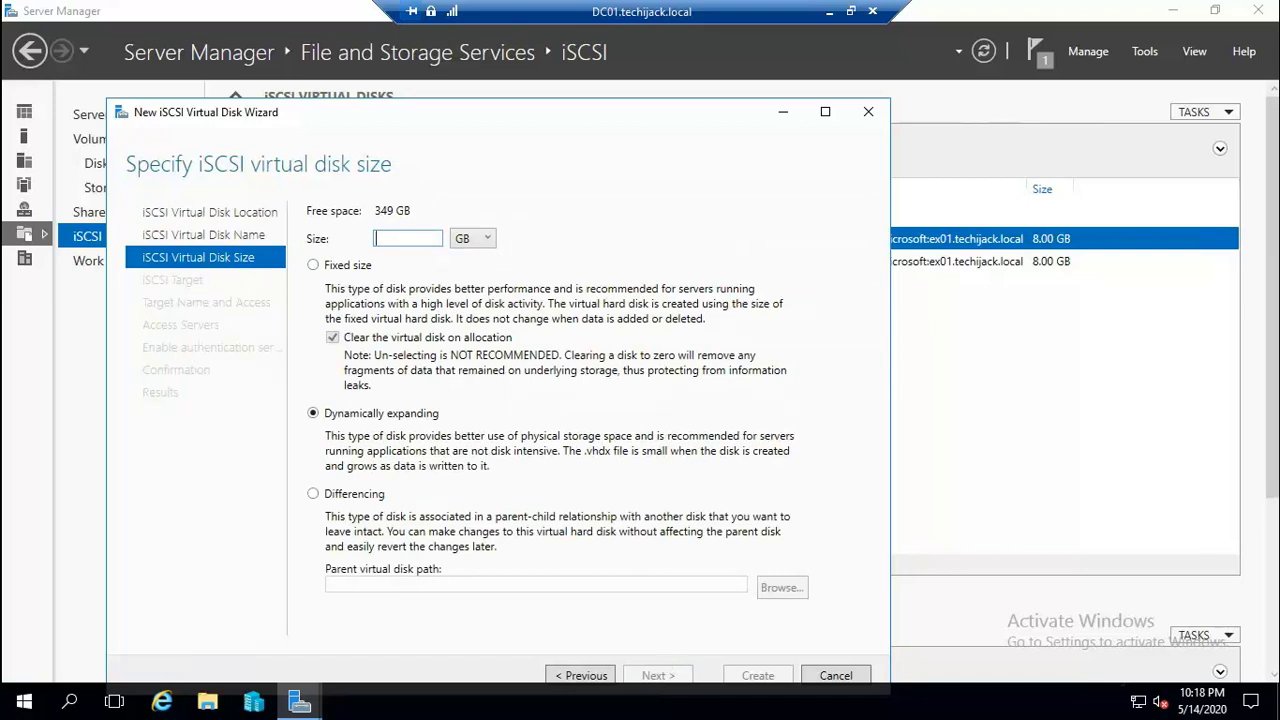
pyautogui.write('8')
pyautogui.click(313, 265)
pyautogui.click(657, 676)
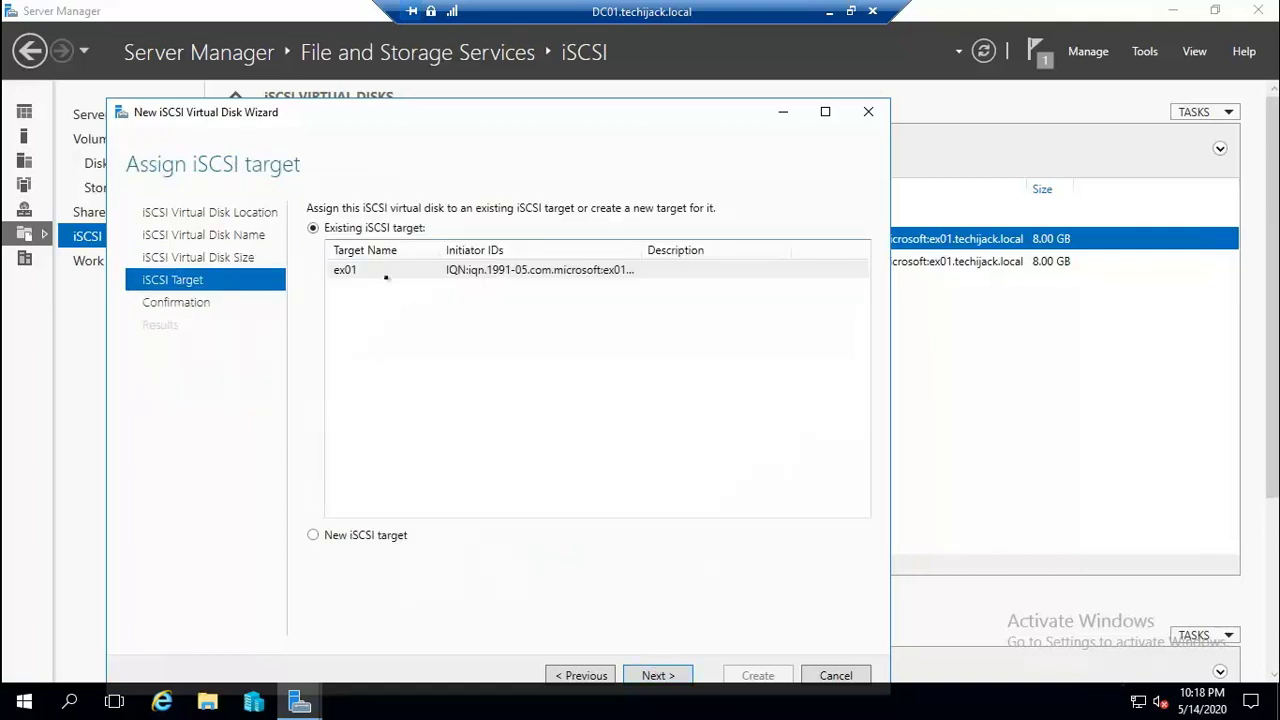
pyautogui.click(385, 266)
pyautogui.click(668, 673)
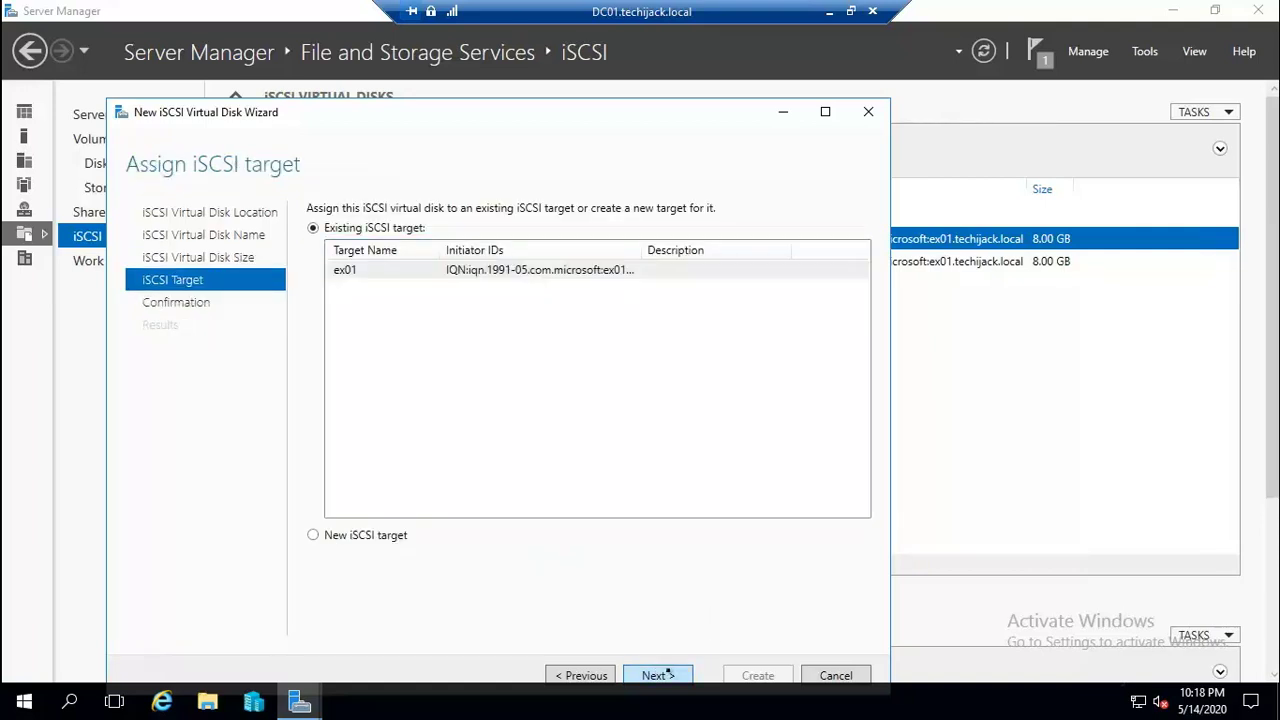
pyautogui.click(758, 676)
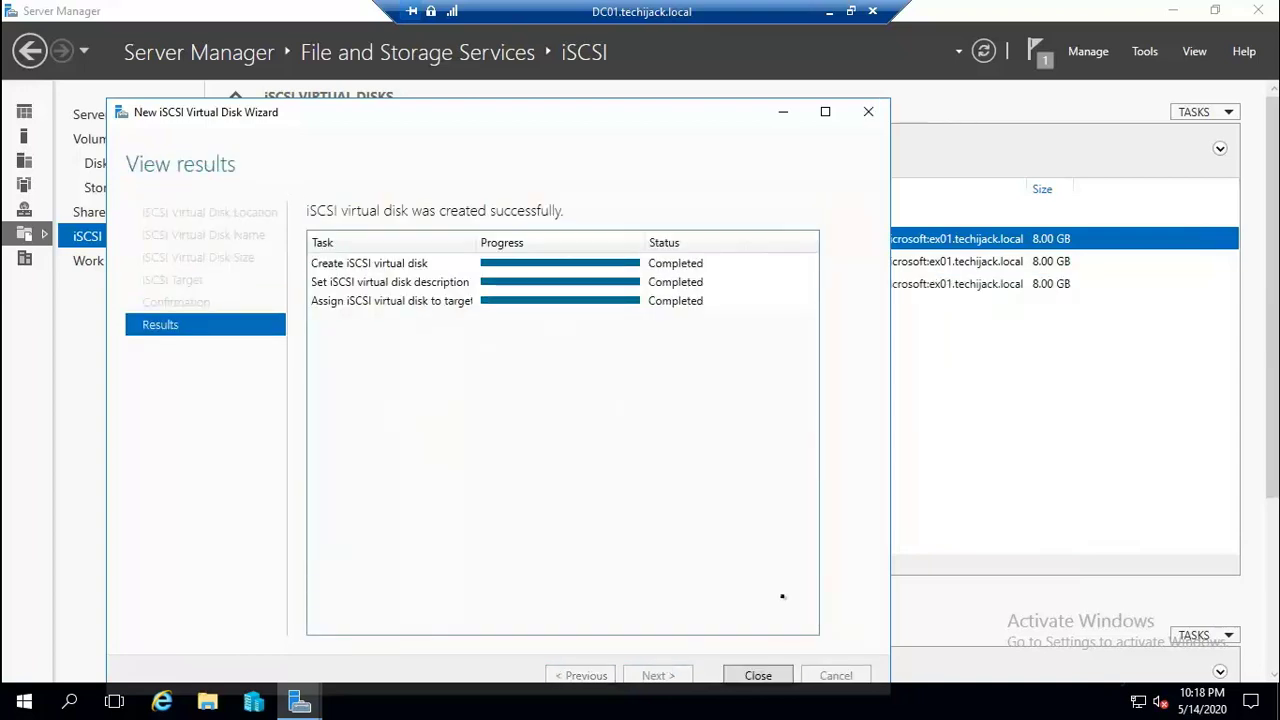
pyautogui.click(756, 675)
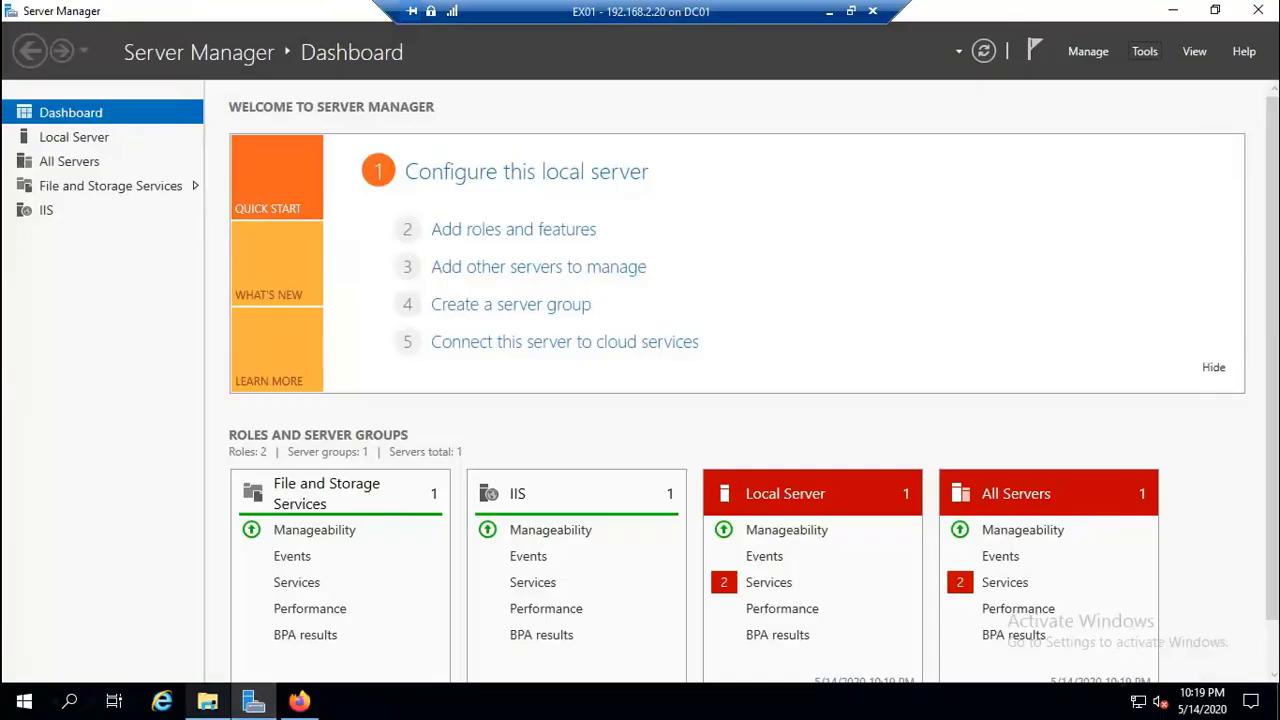
# Launch the iSCSI Initiator, start the iSCSI service automatically, and enter target 192.168.2.7.
pyautogui.press('super+e')
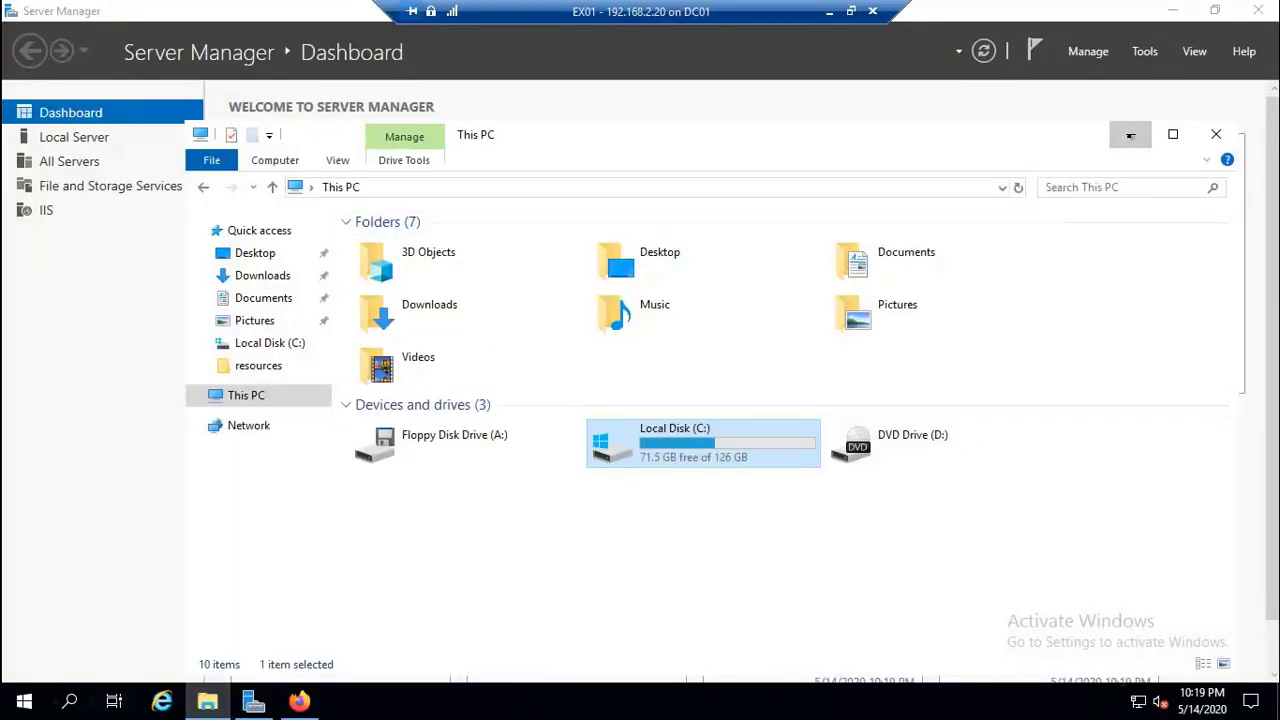
pyautogui.click(1130, 135)
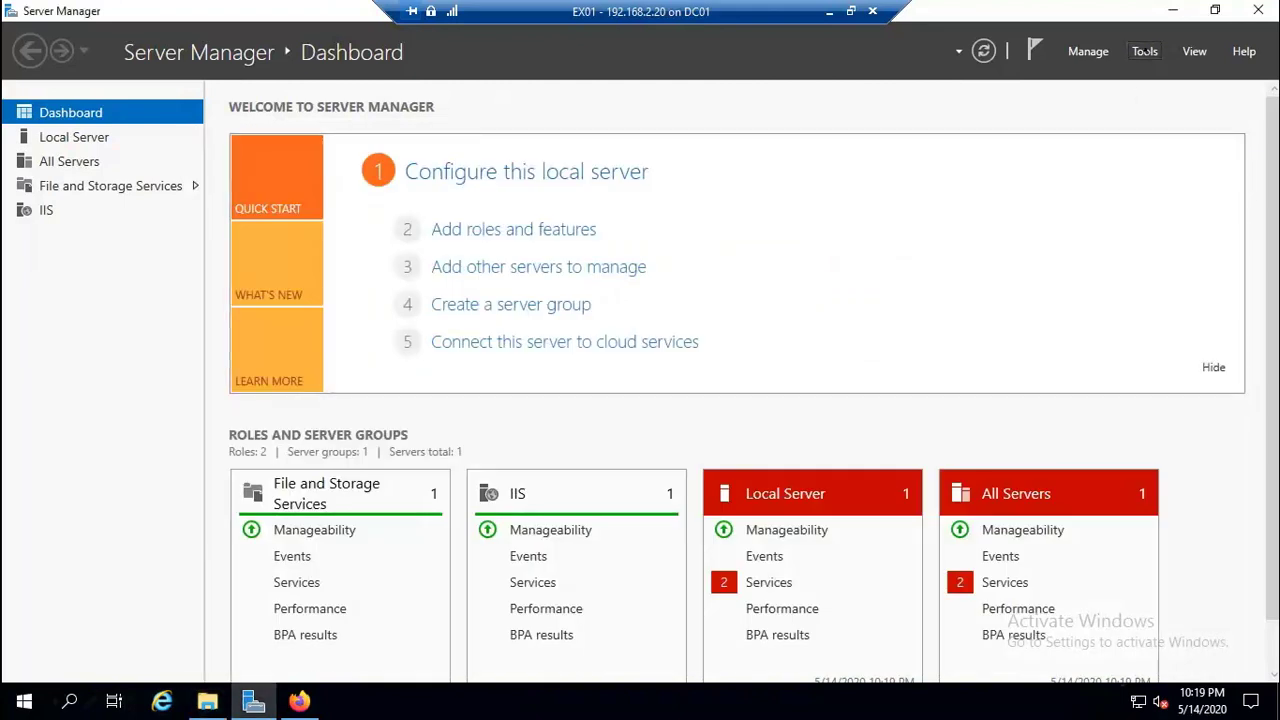
pyautogui.click(1141, 56)
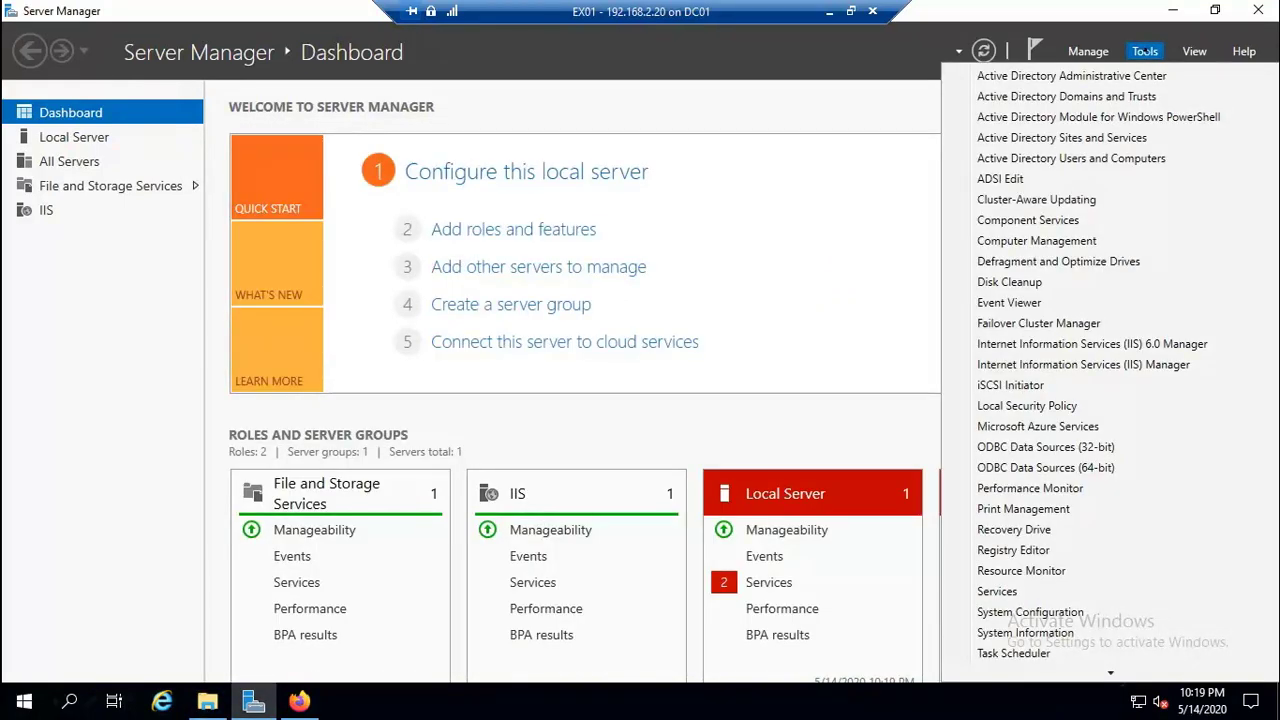
pyautogui.click(1005, 385)
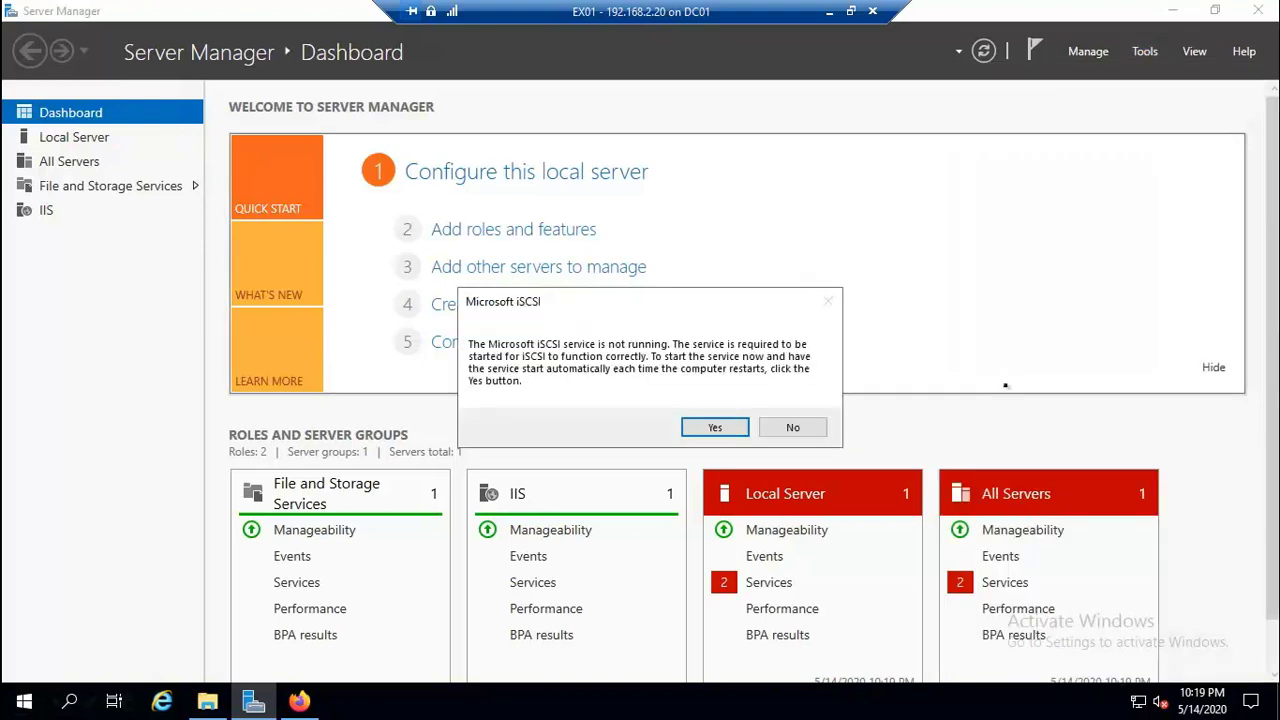
pyautogui.click(720, 433)
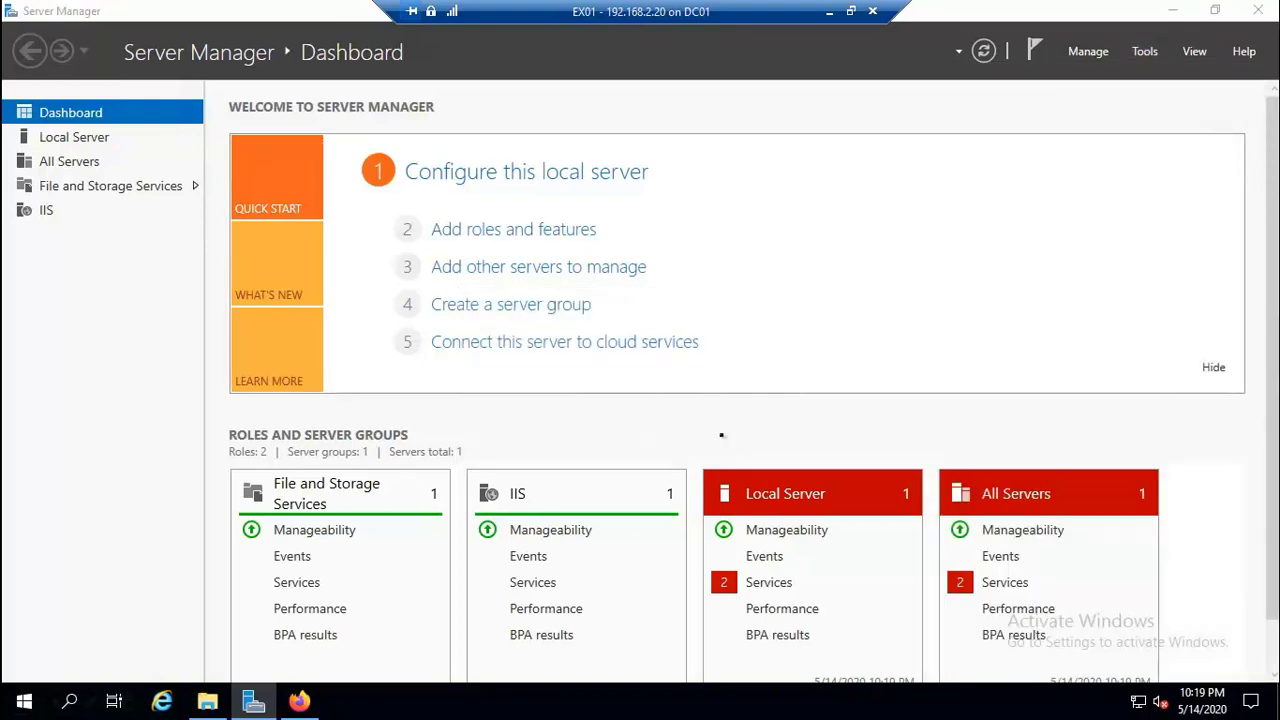
pyautogui.write('192.')
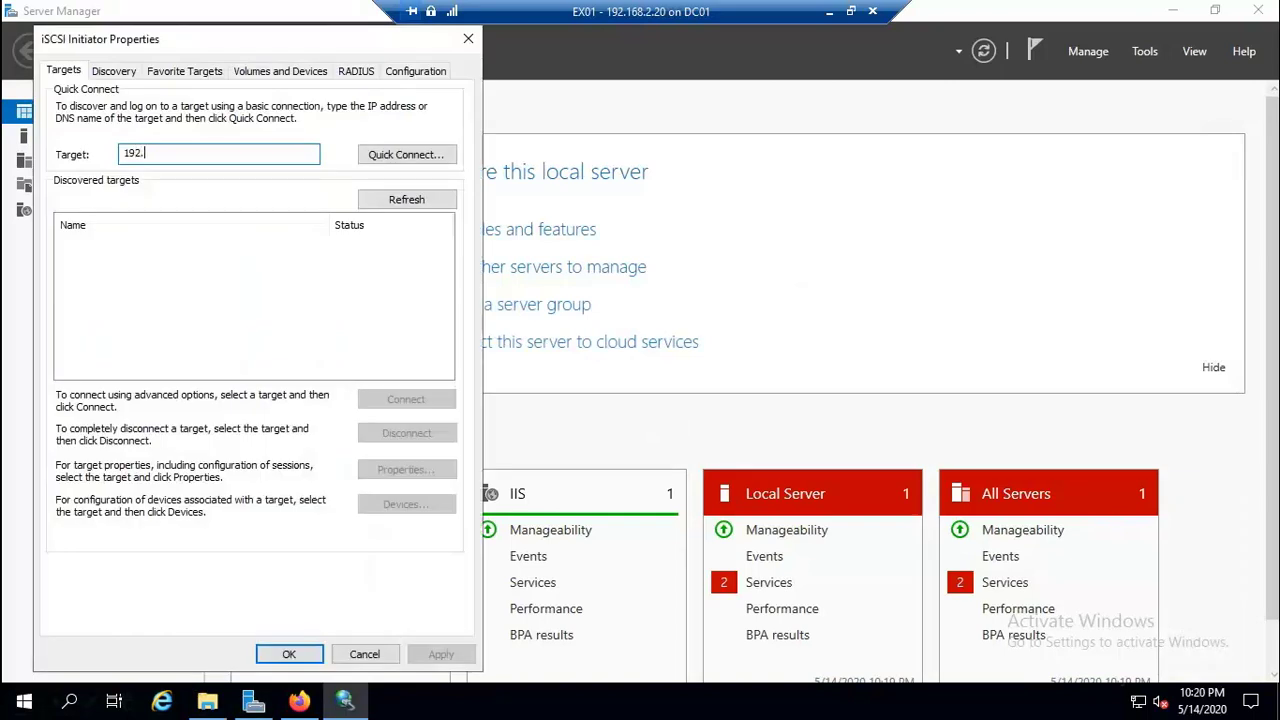
pyautogui.write('168.2.7')
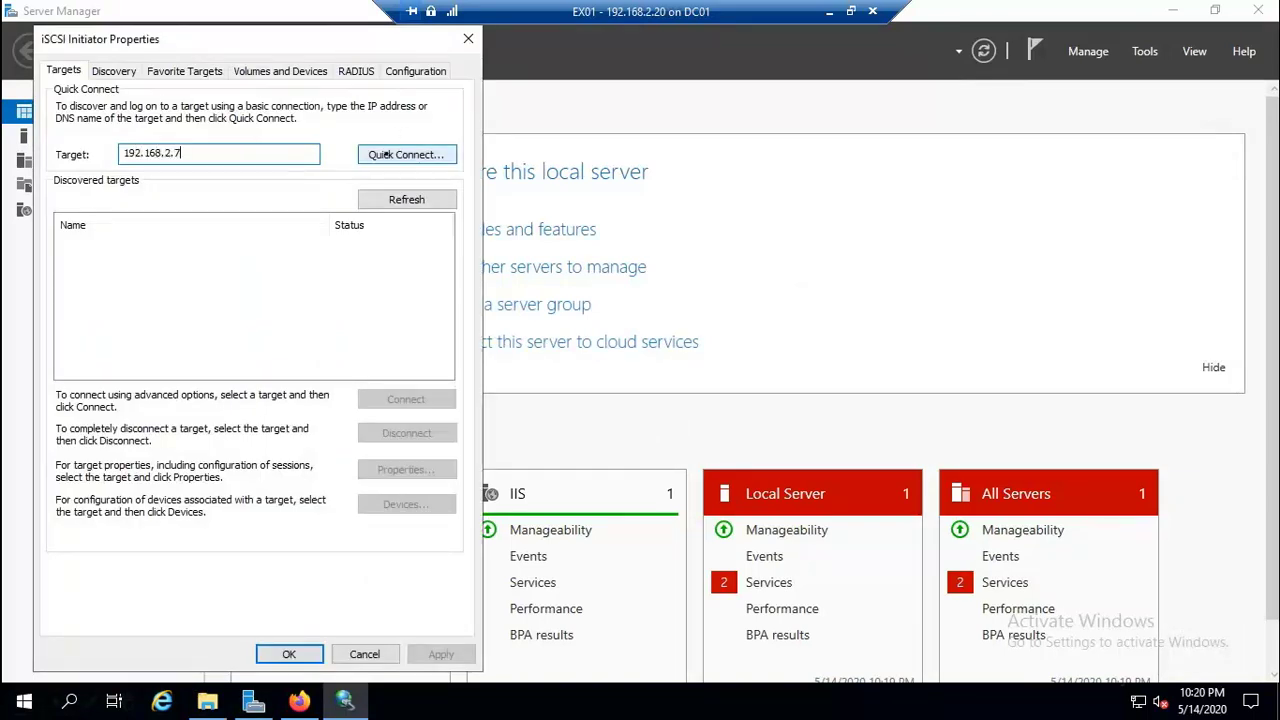
# Quick Connect to target 192.168.2.7, check Favorite Targets and Discovery, then close the initiator.
pyautogui.click(386, 154)
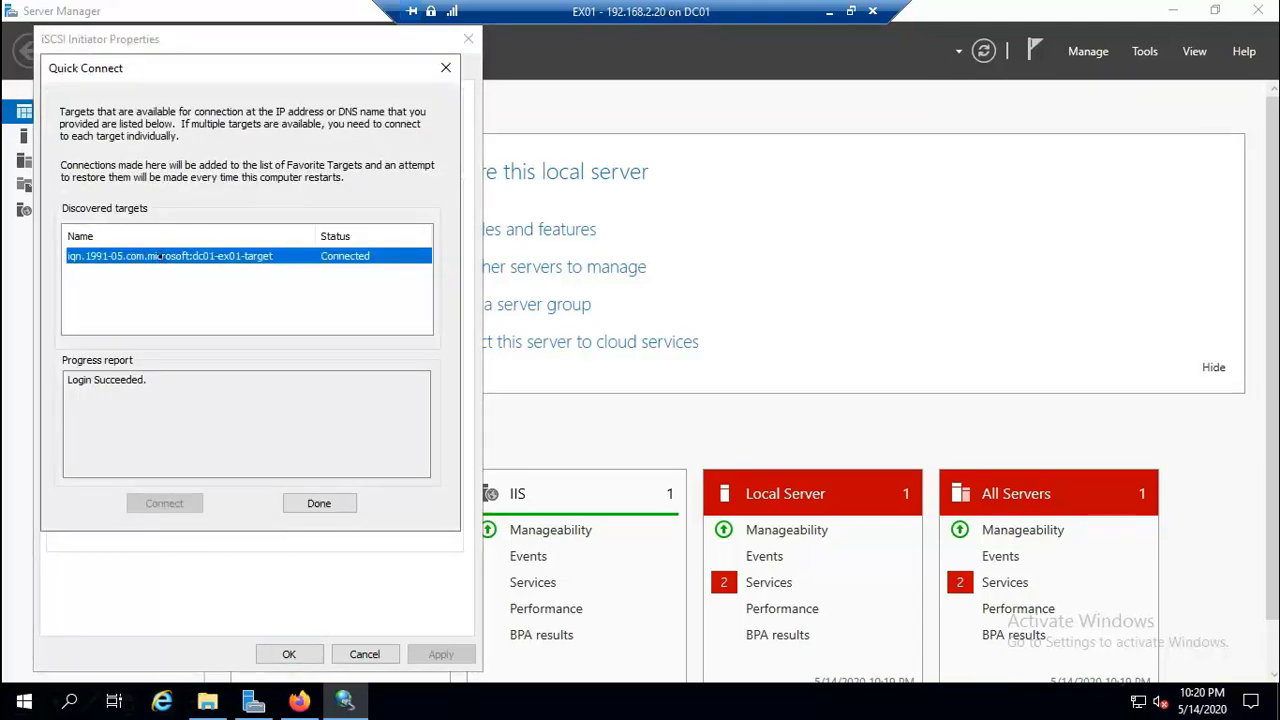
pyautogui.click(316, 505)
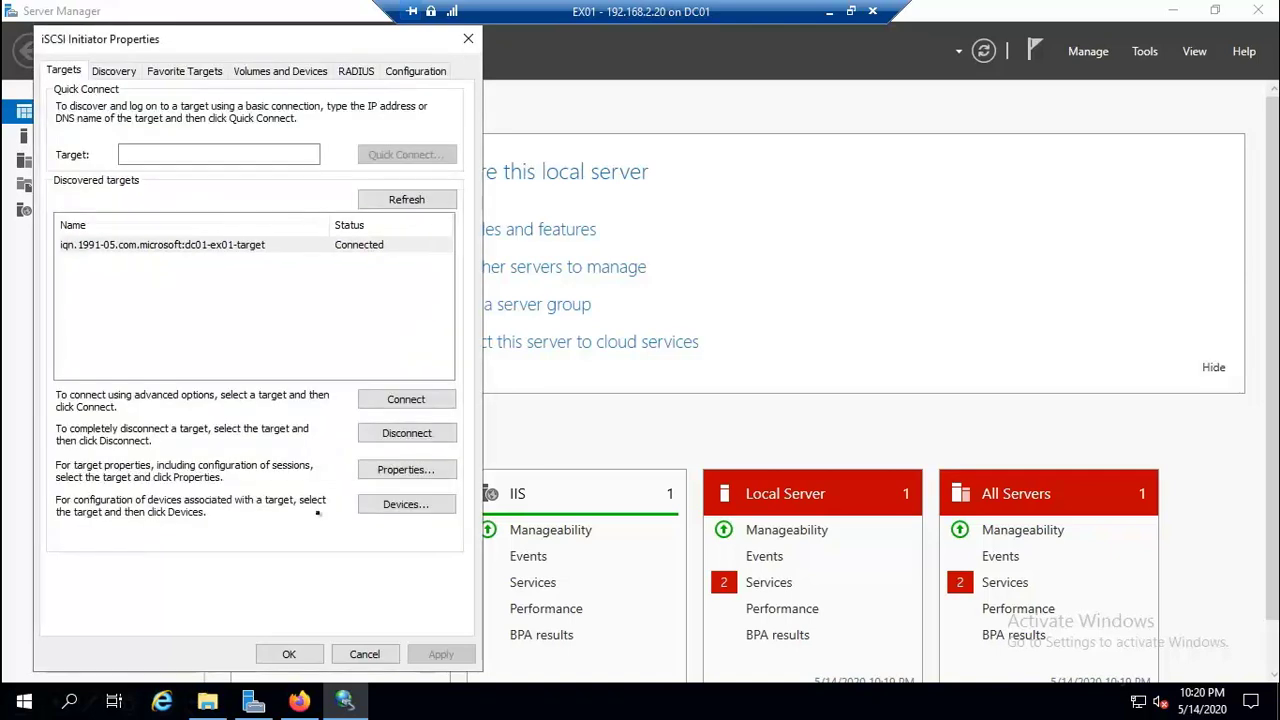
pyautogui.click(171, 71)
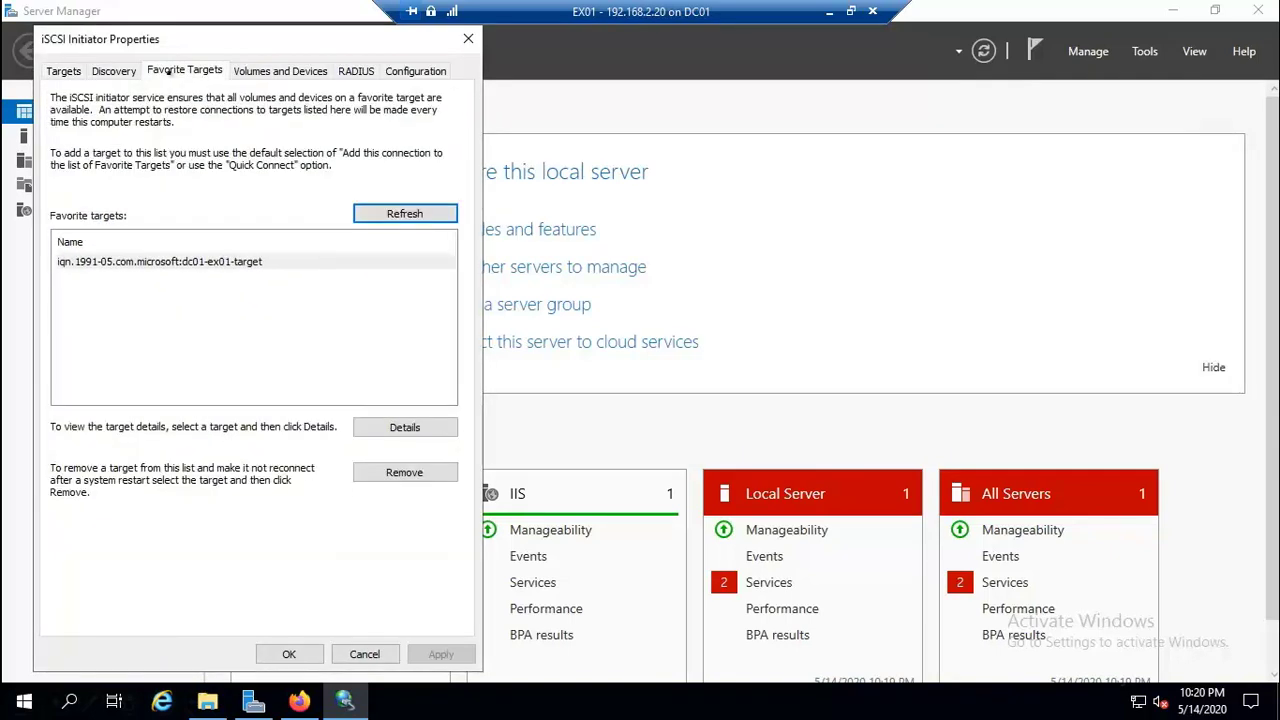
pyautogui.click(128, 71)
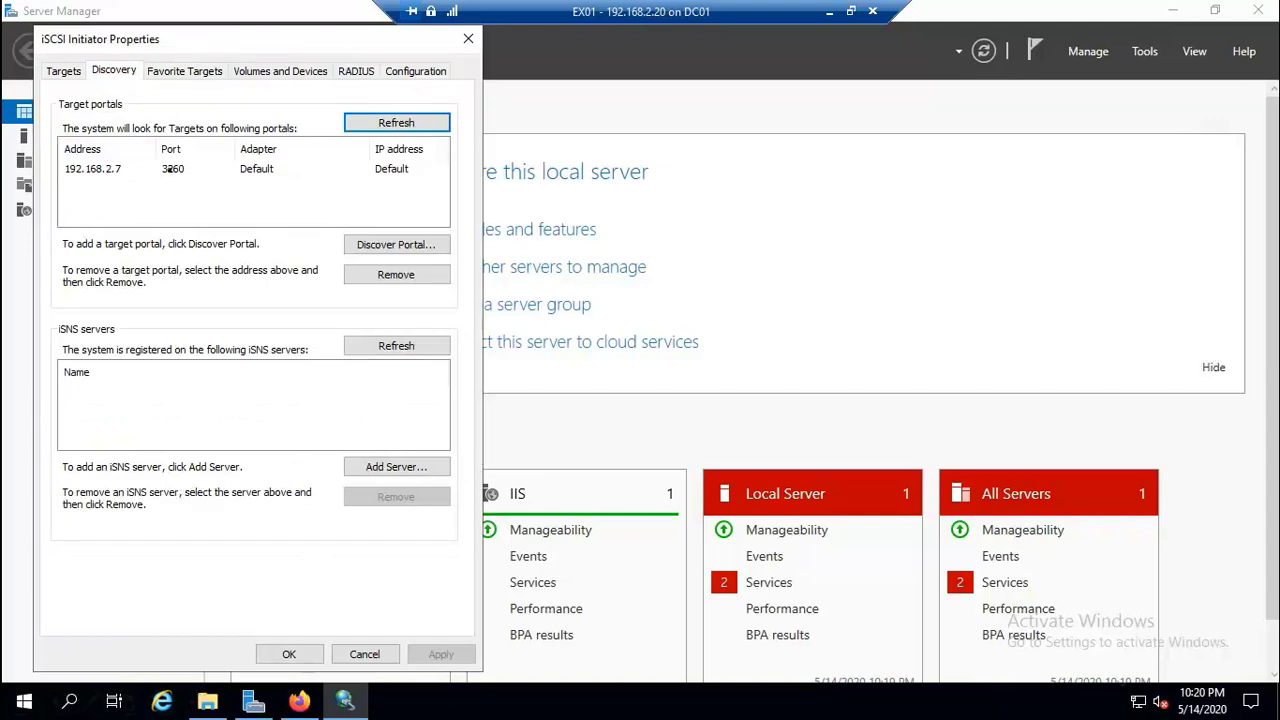
pyautogui.click(58, 76)
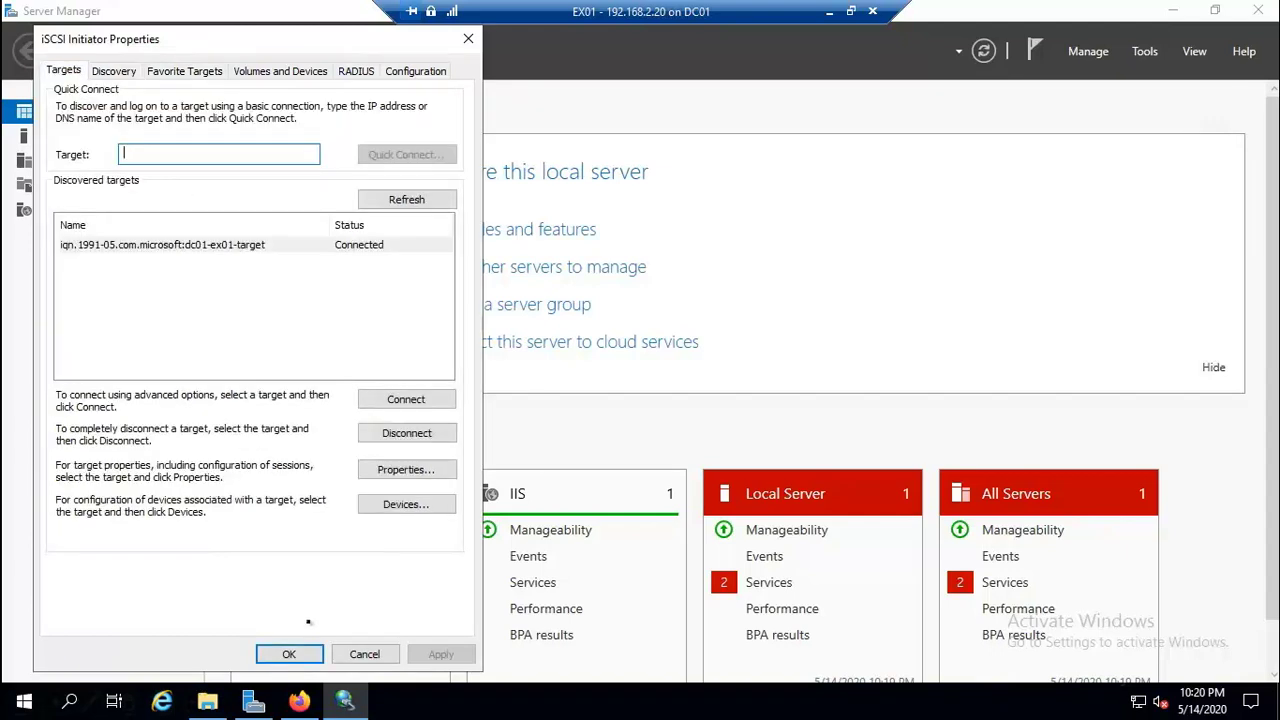
pyautogui.click(288, 654)
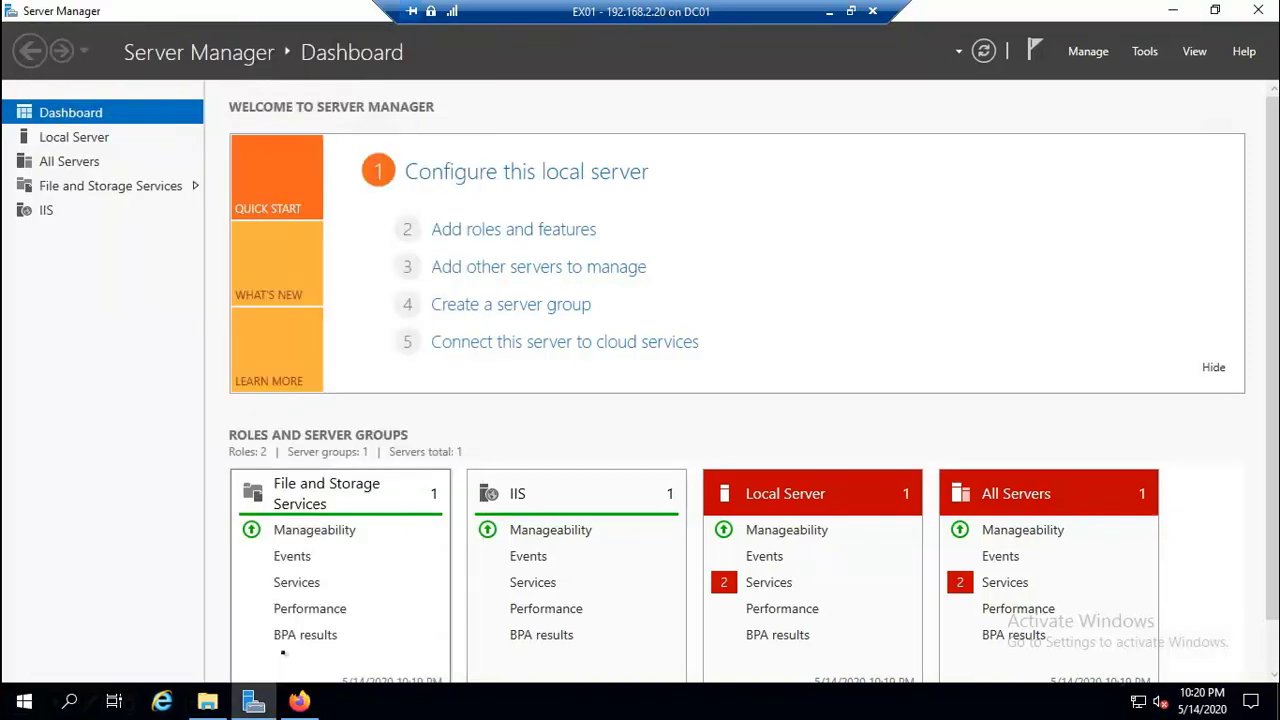
# Show the Disks list under File and Storage Services, checking disks 2 and 3.
pyautogui.click(78, 186)
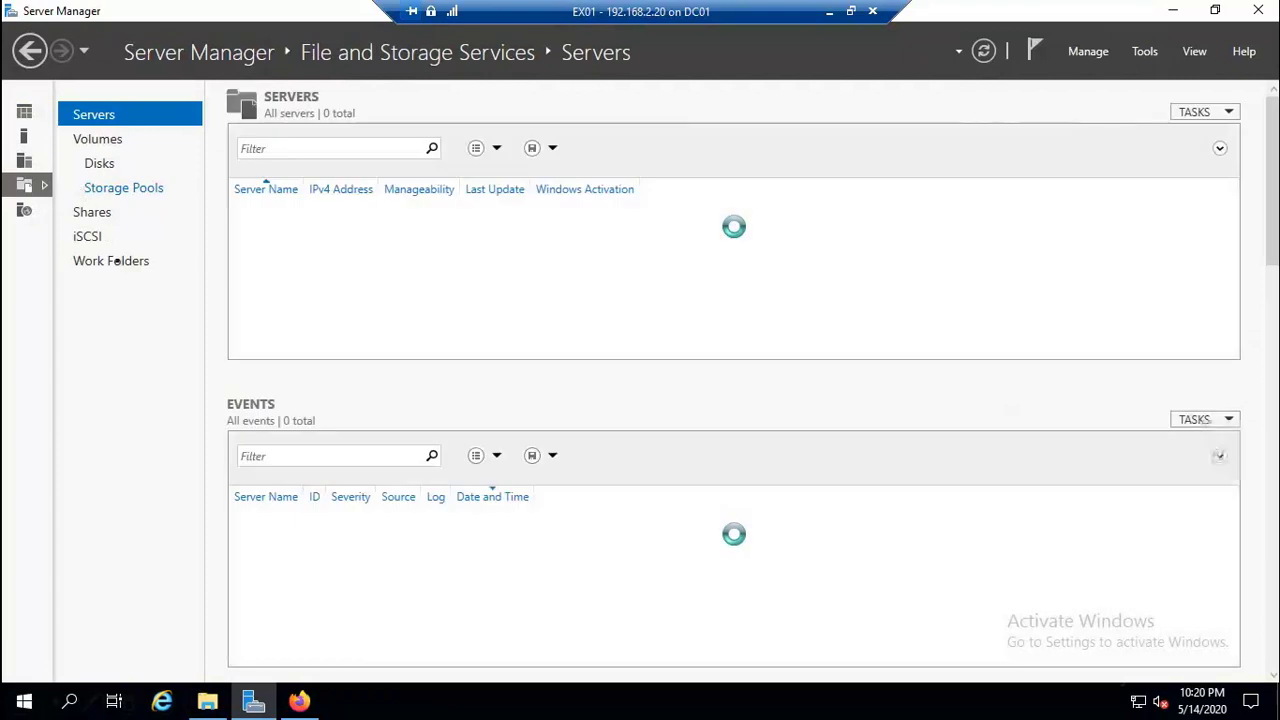
pyautogui.click(130, 164)
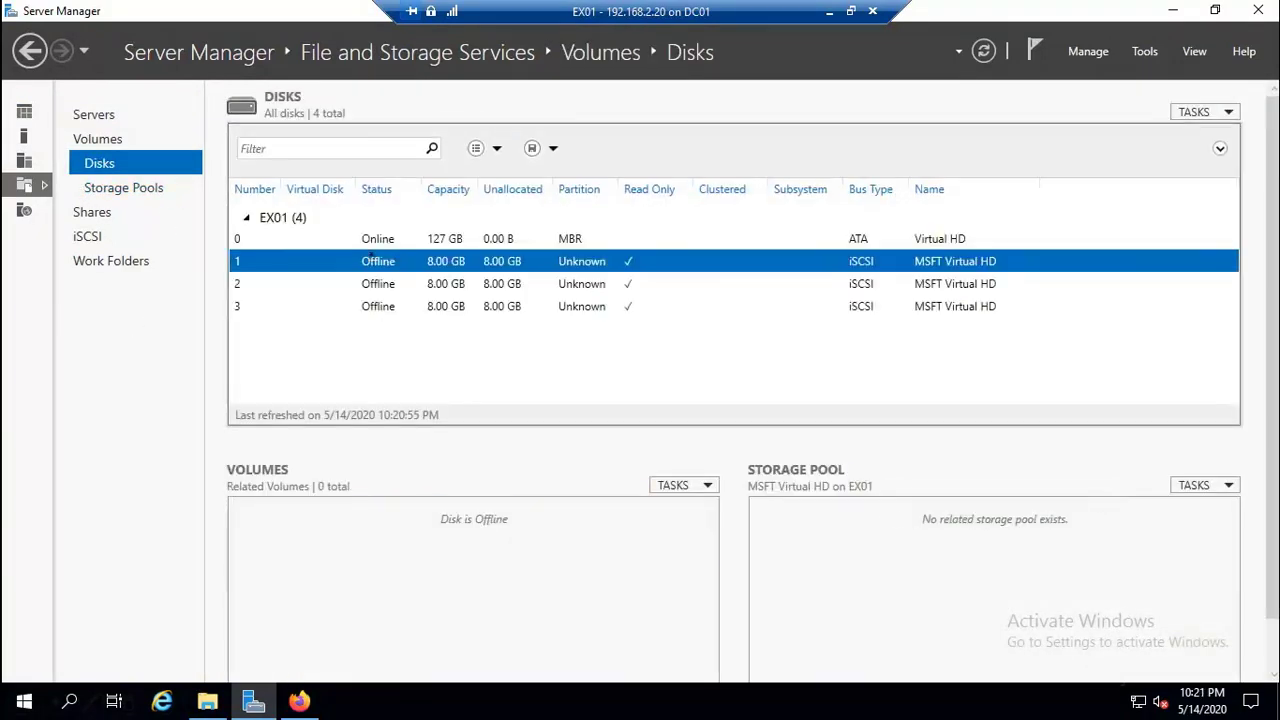
pyautogui.click(366, 288)
pyautogui.click(380, 308)
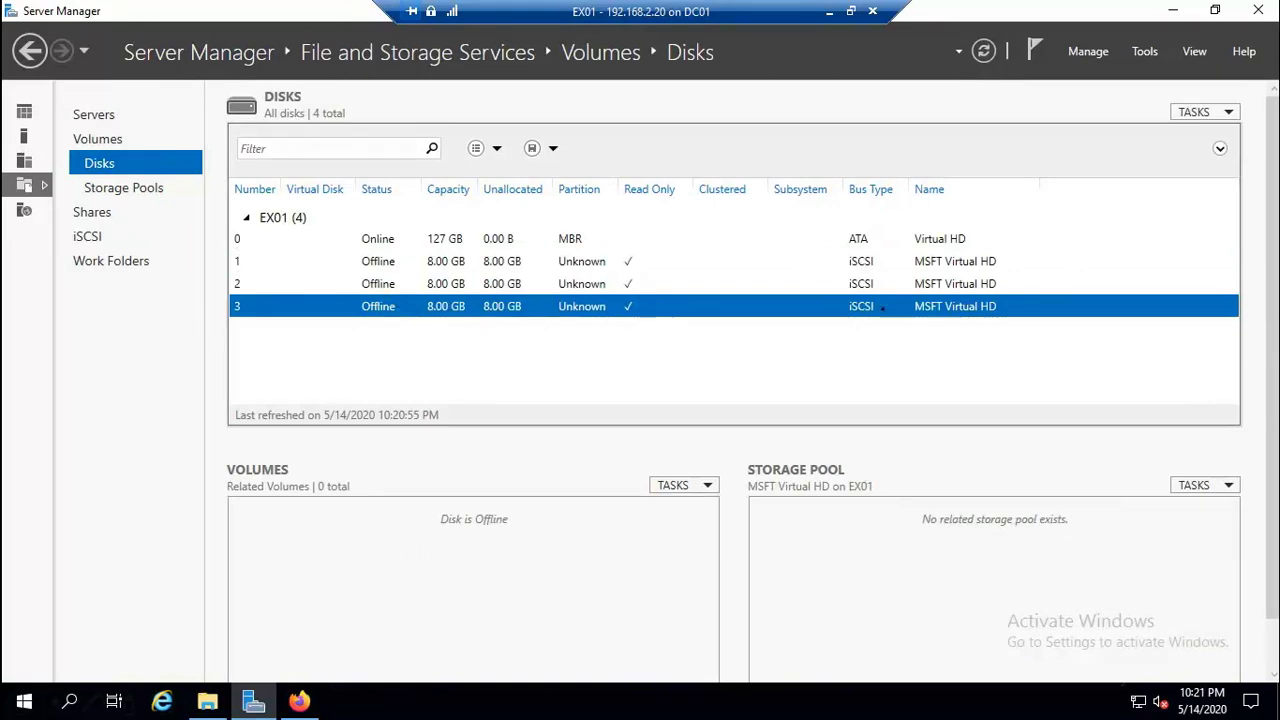
# Bring iSCSI disk 1 online.
pyautogui.click(378, 261)
pyautogui.rightClick(378, 261)
pyautogui.click(420, 300)
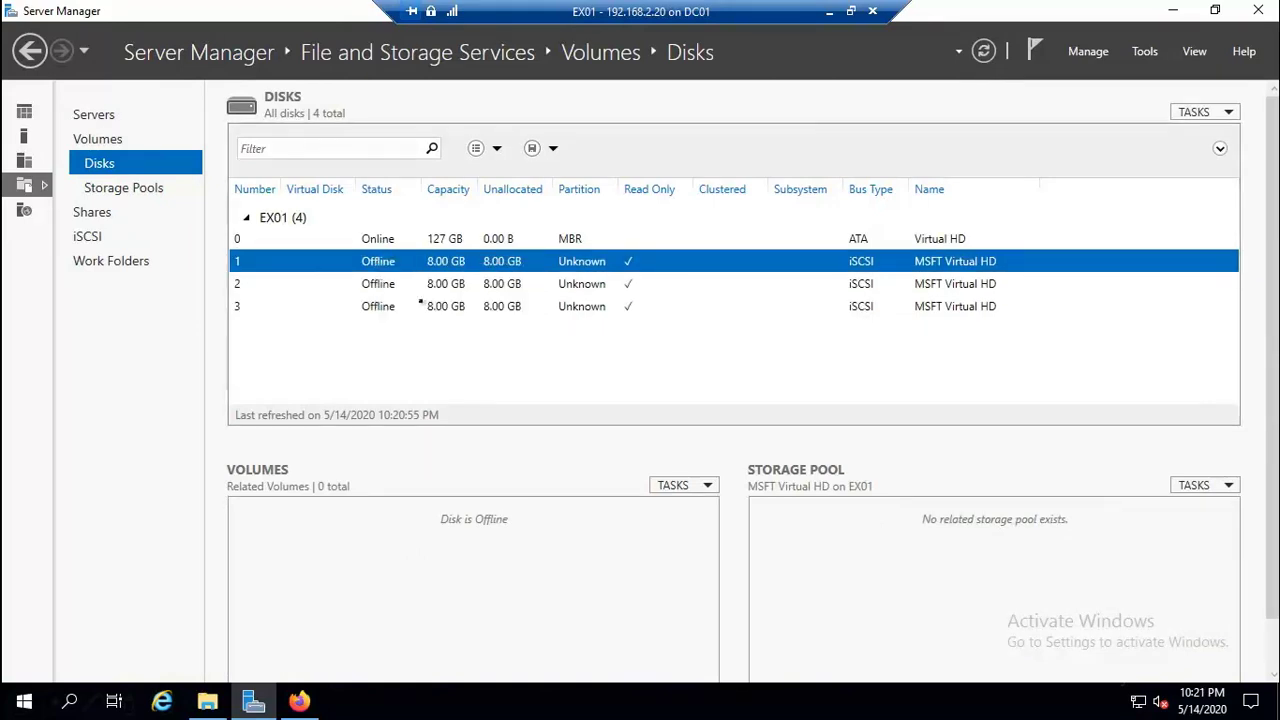
pyautogui.click(688, 421)
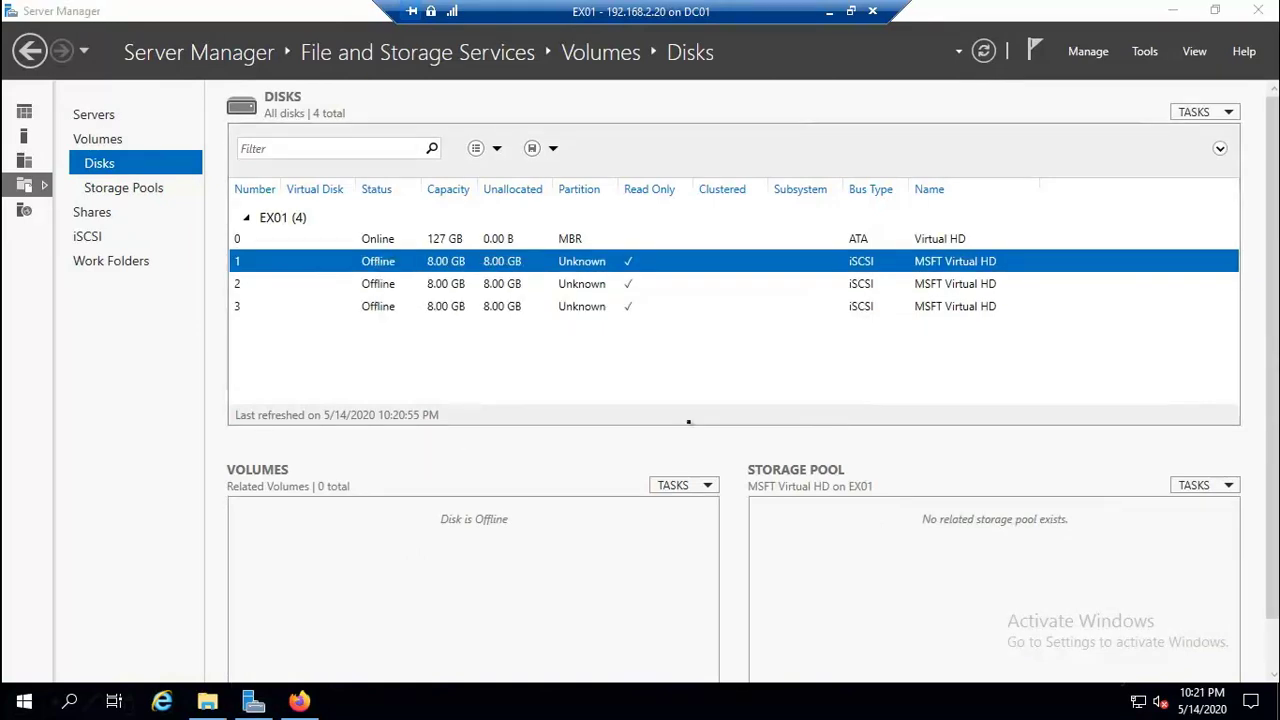
pyautogui.rightClick(402, 263)
# Start a new volume on Disk 1, initializing it as GPT with full 7.97 GB and letter E.
pyautogui.click(447, 273)
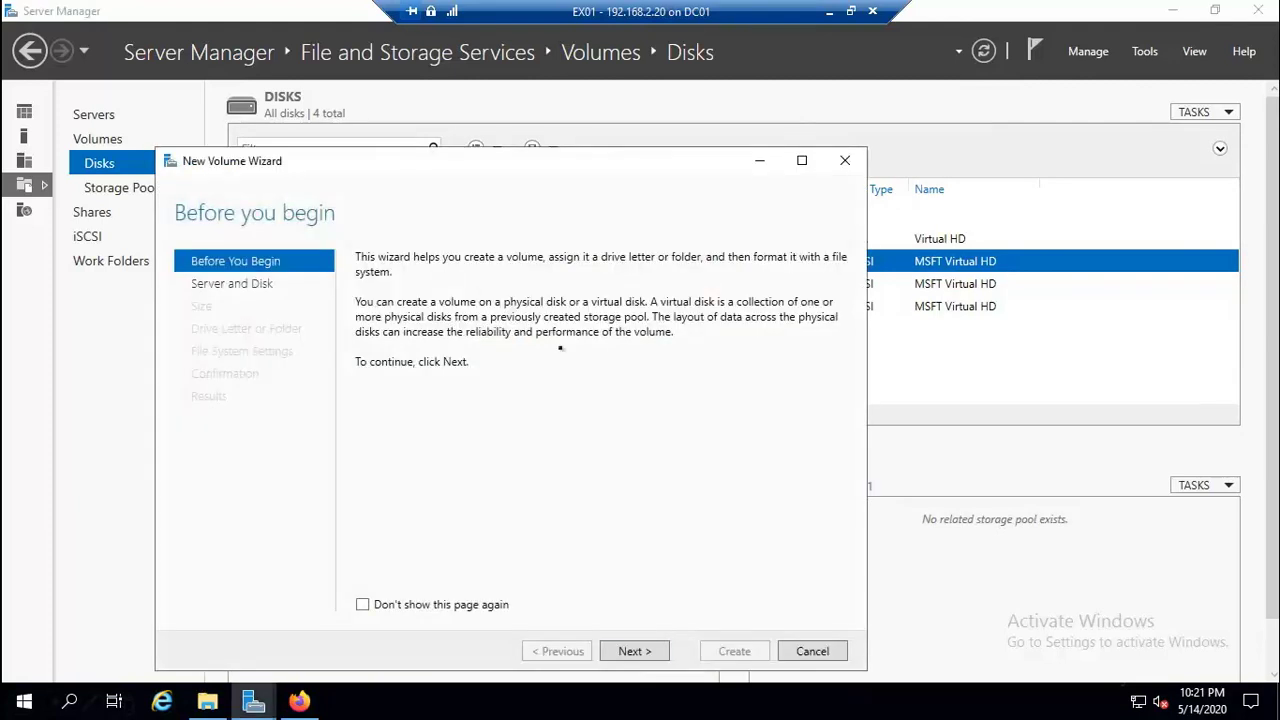
pyautogui.click(640, 651)
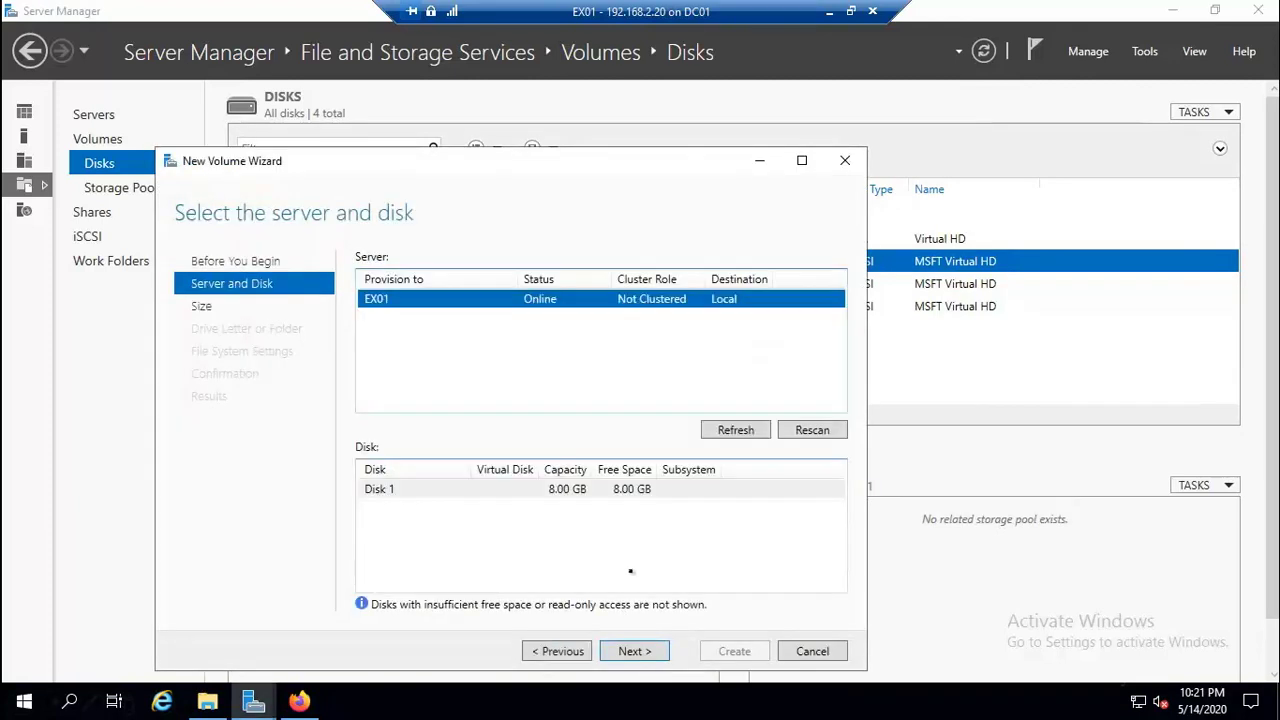
pyautogui.click(647, 651)
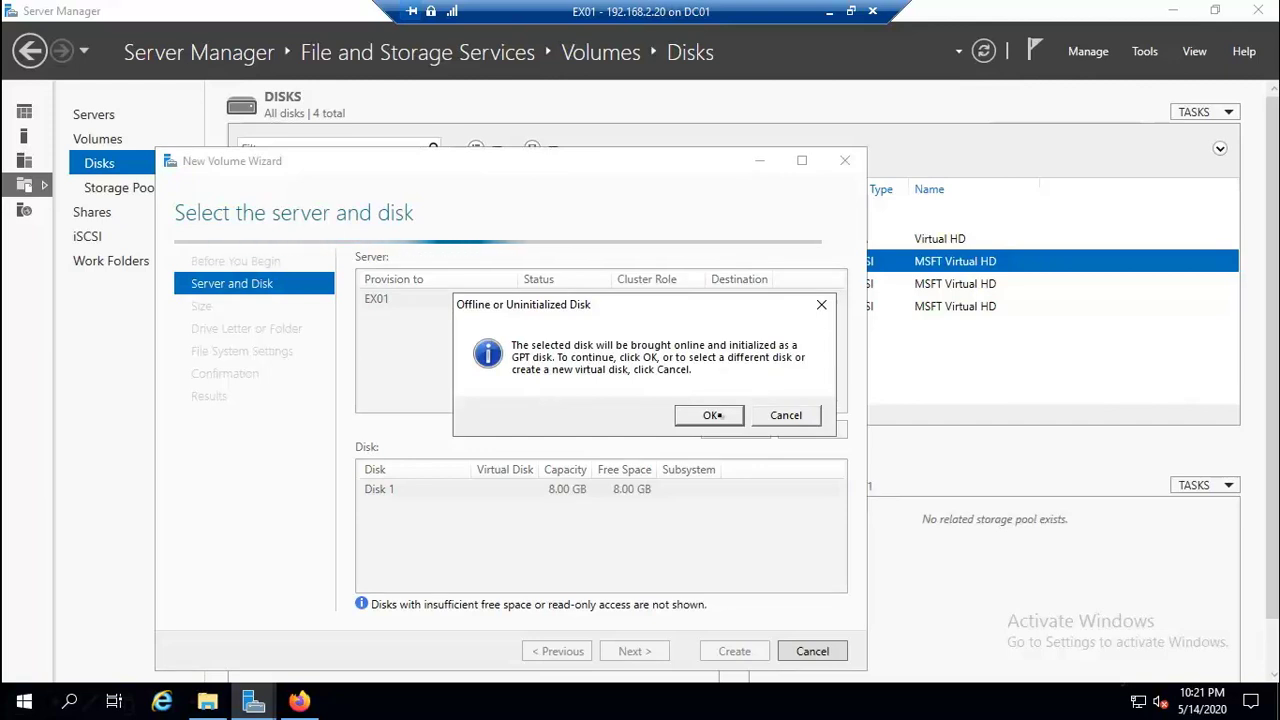
pyautogui.click(719, 415)
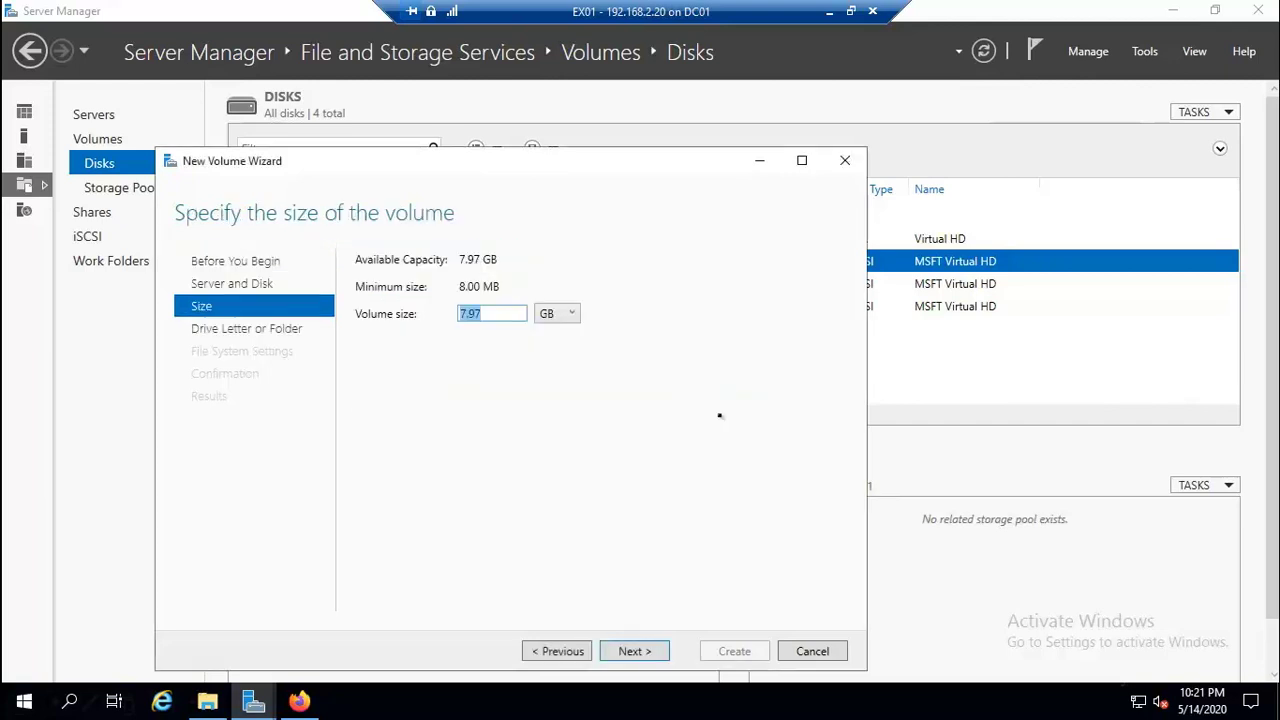
pyautogui.click(644, 651)
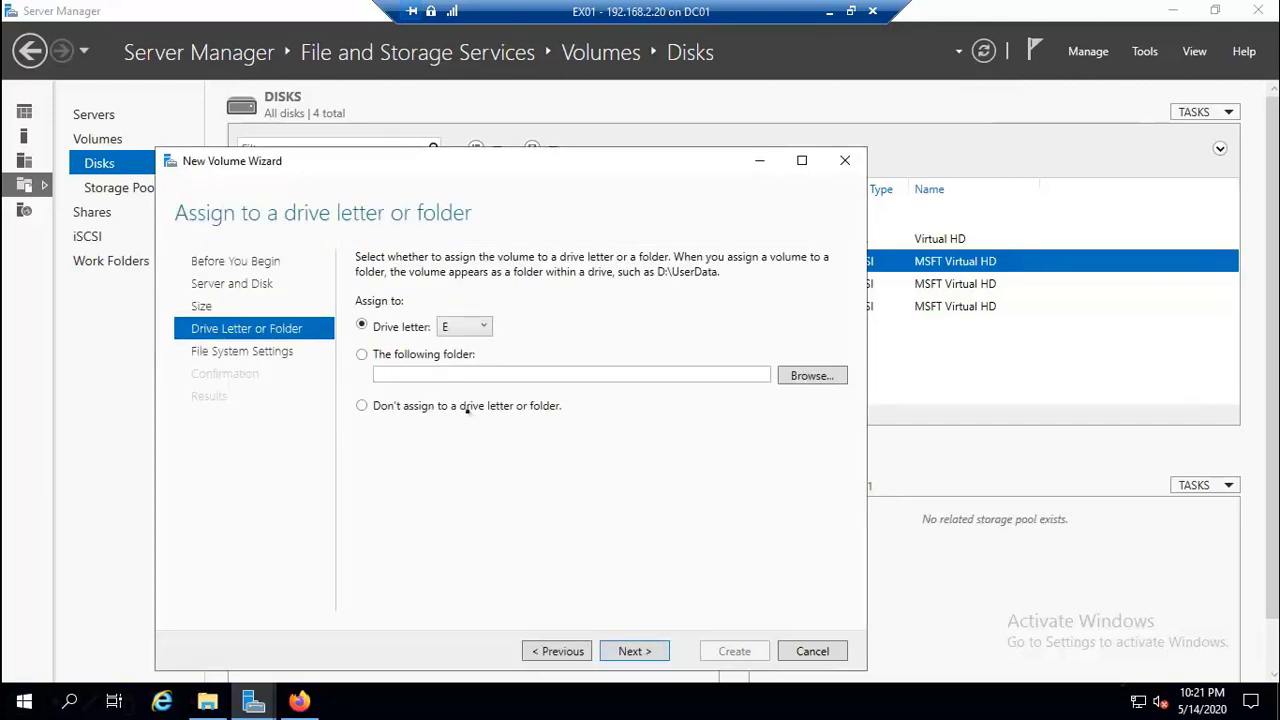
pyautogui.click(645, 651)
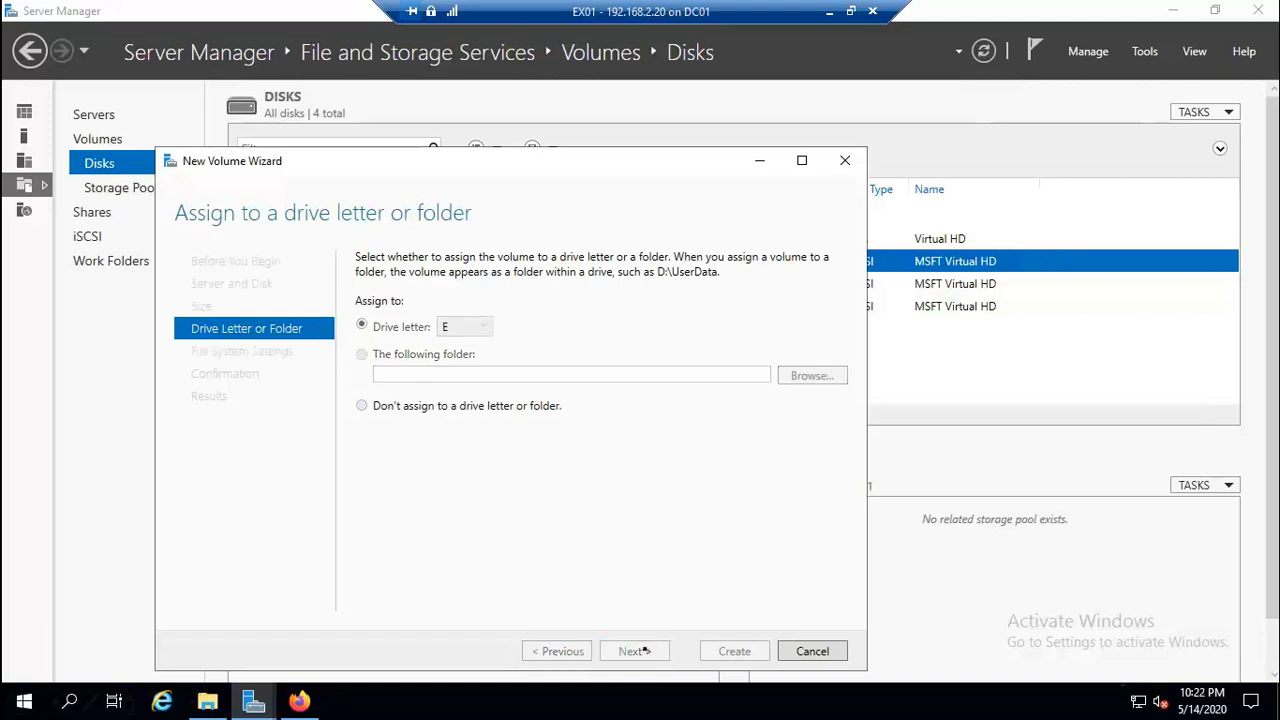
# Keep NTFS, label the volume DB01, and create it.
pyautogui.click(627, 264)
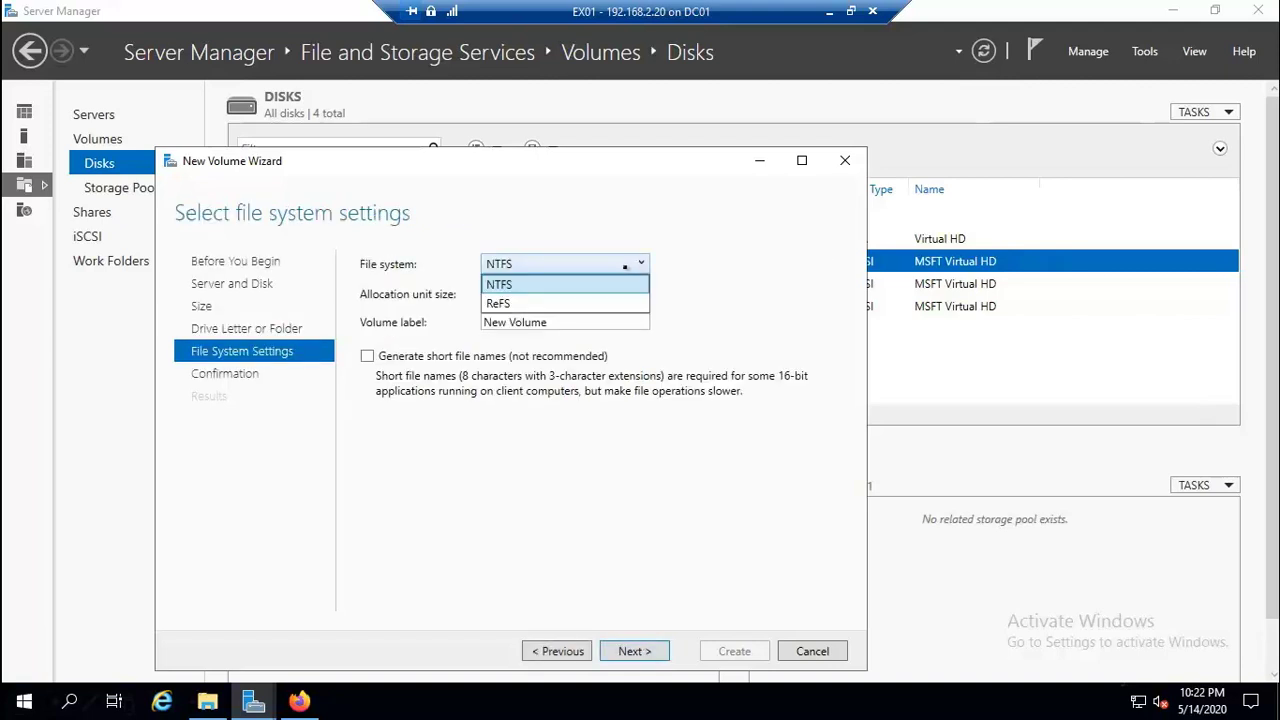
pyautogui.click(532, 285)
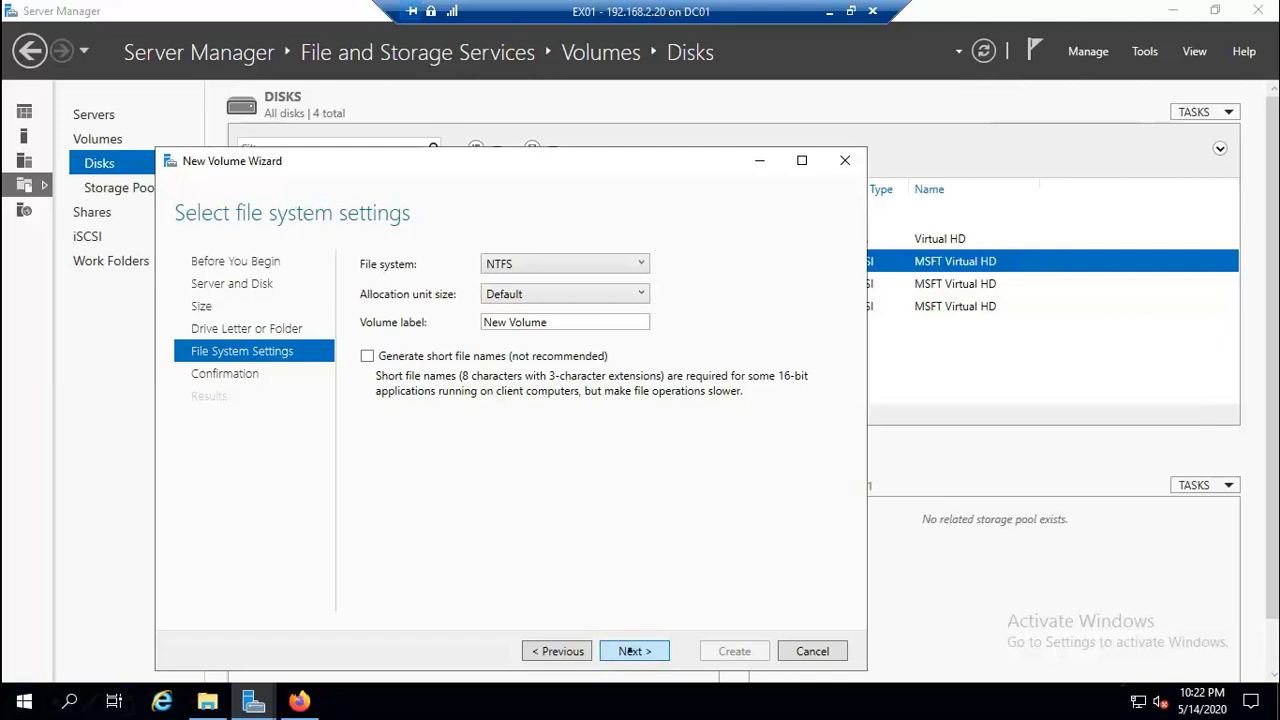
pyautogui.tripleClick(560, 321)
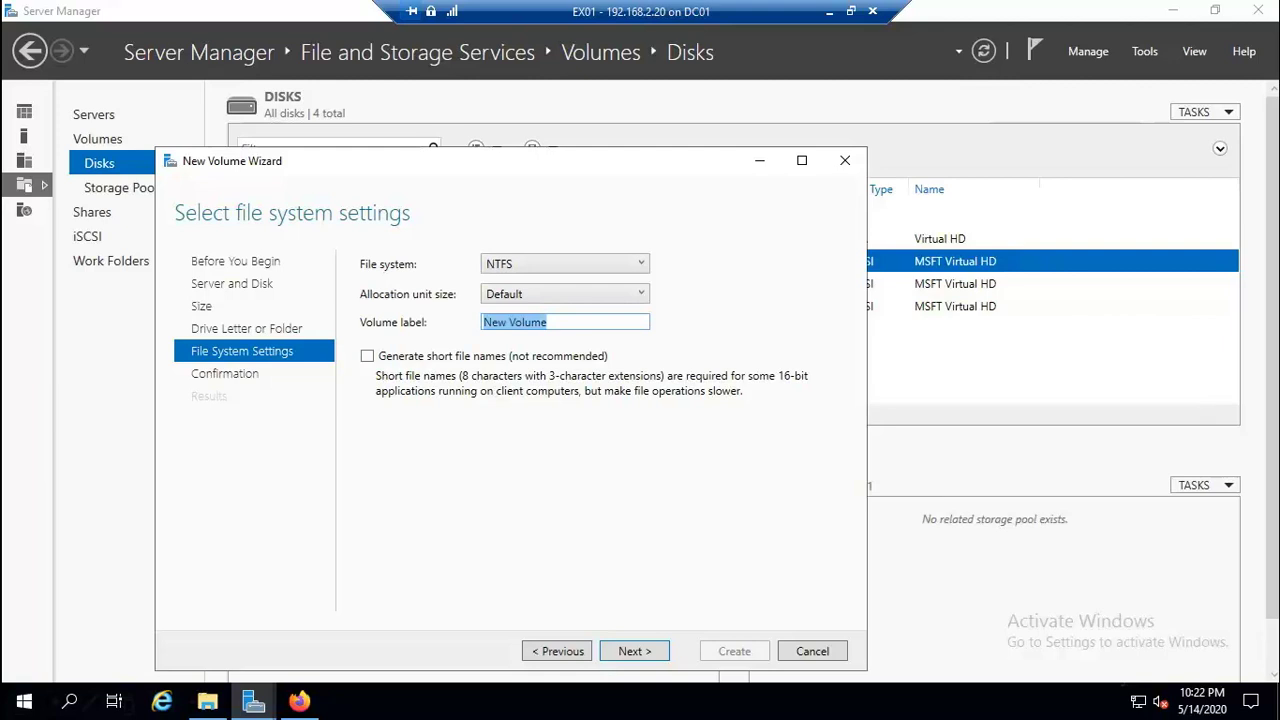
pyautogui.write('D')
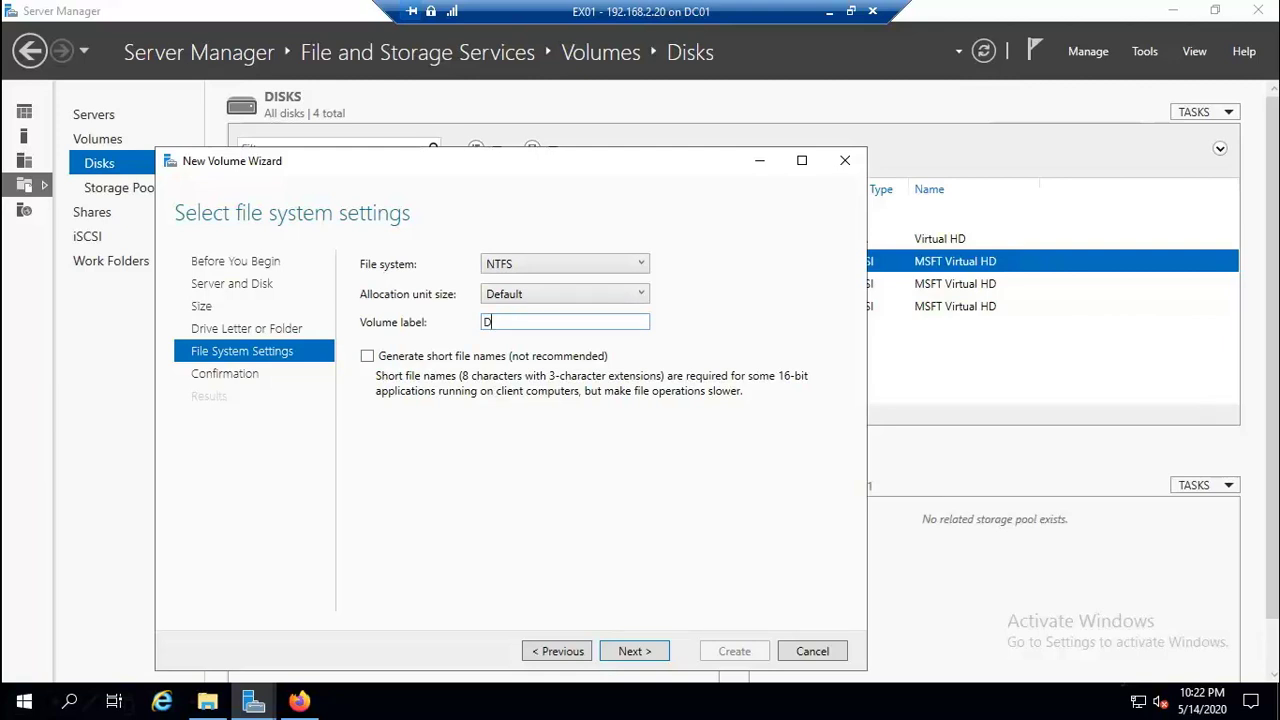
pyautogui.write('B01')
pyautogui.click(634, 651)
pyautogui.click(734, 651)
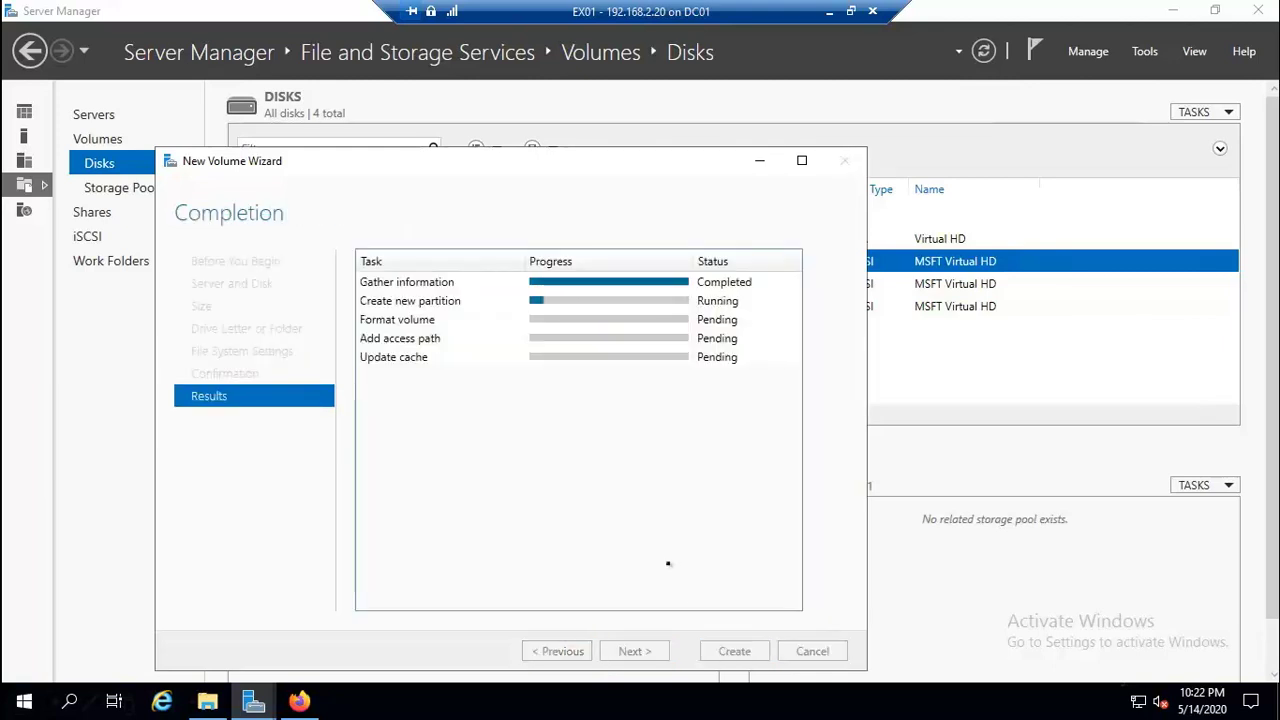
pyautogui.click(734, 651)
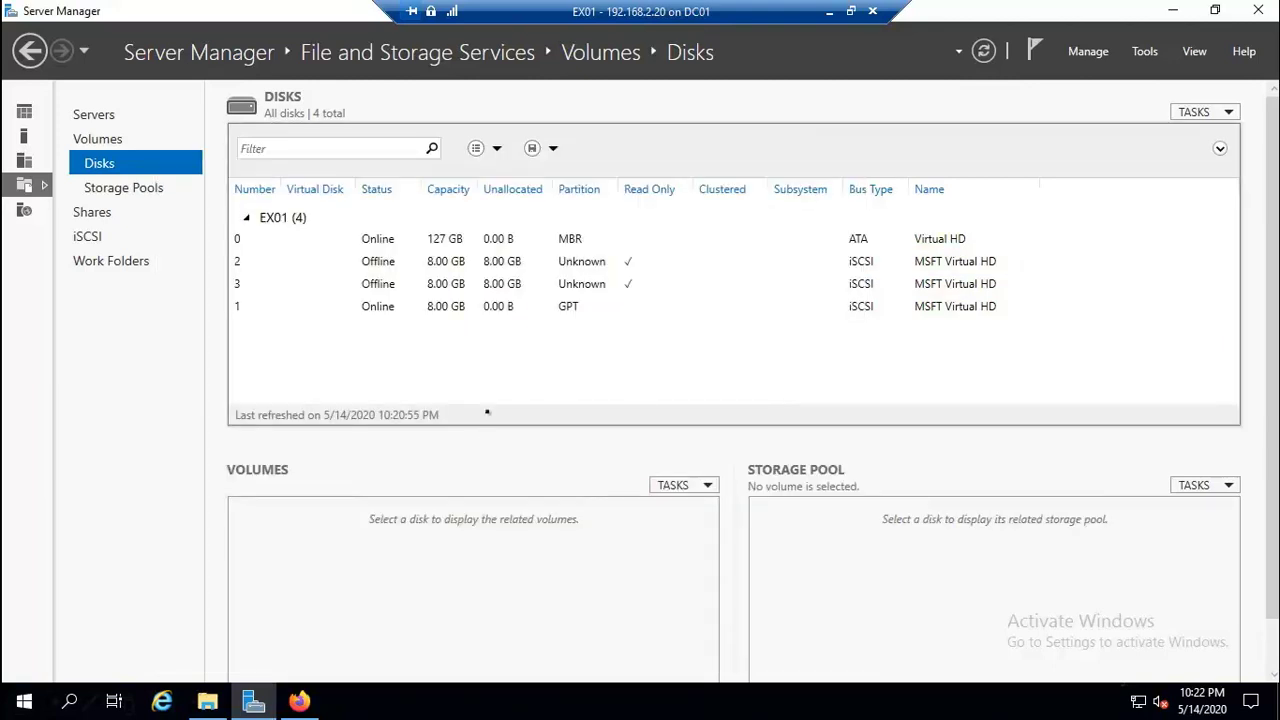
pyautogui.click(207, 701)
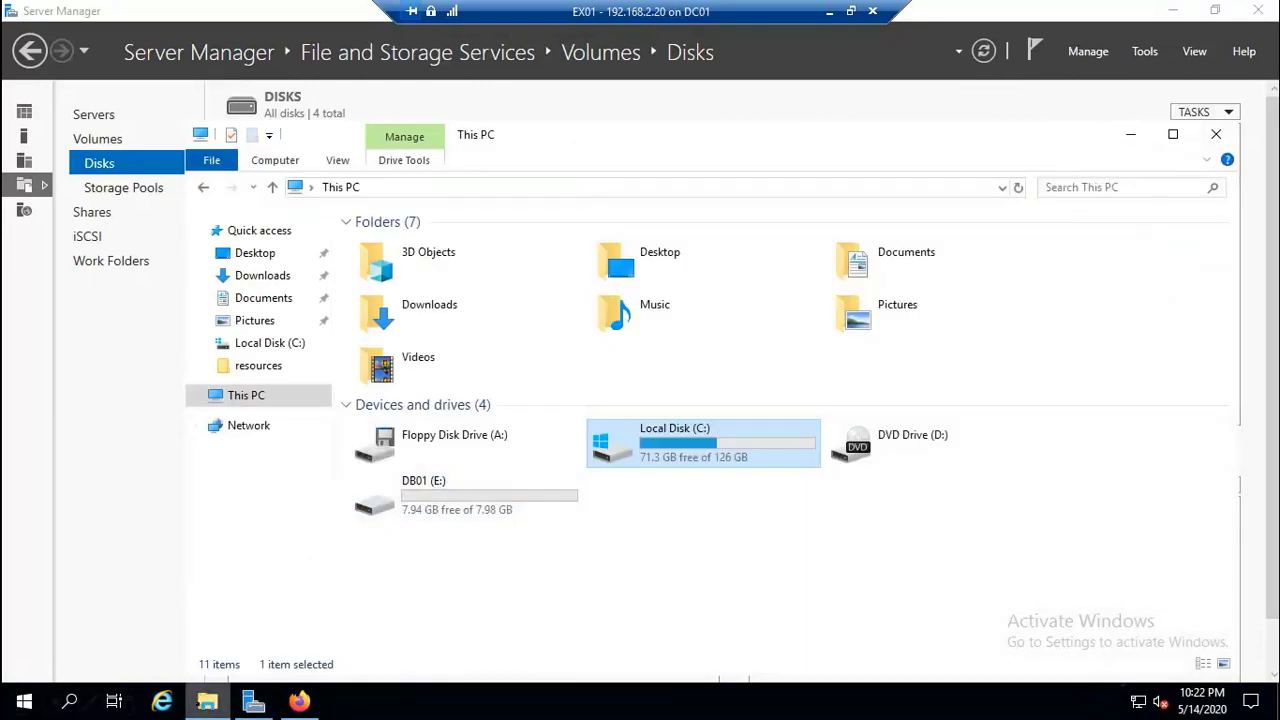
pyautogui.hotkey('alt', 'F4')
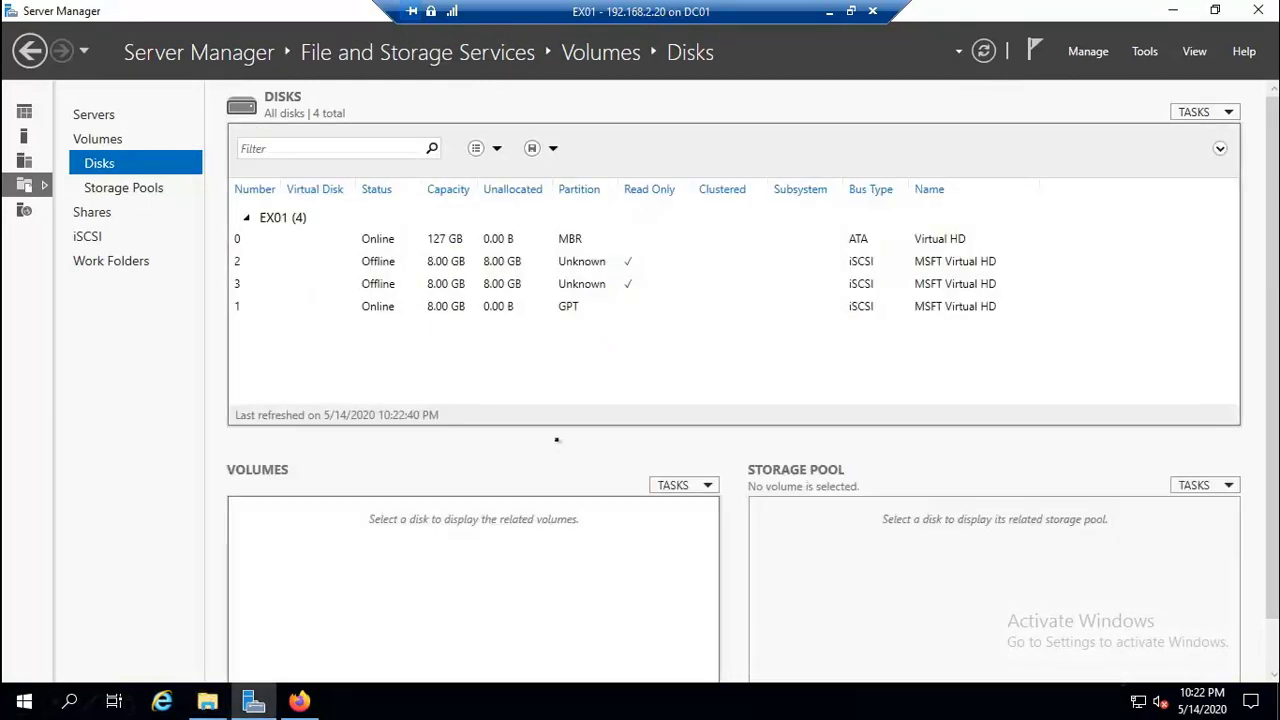
pyautogui.click(374, 265)
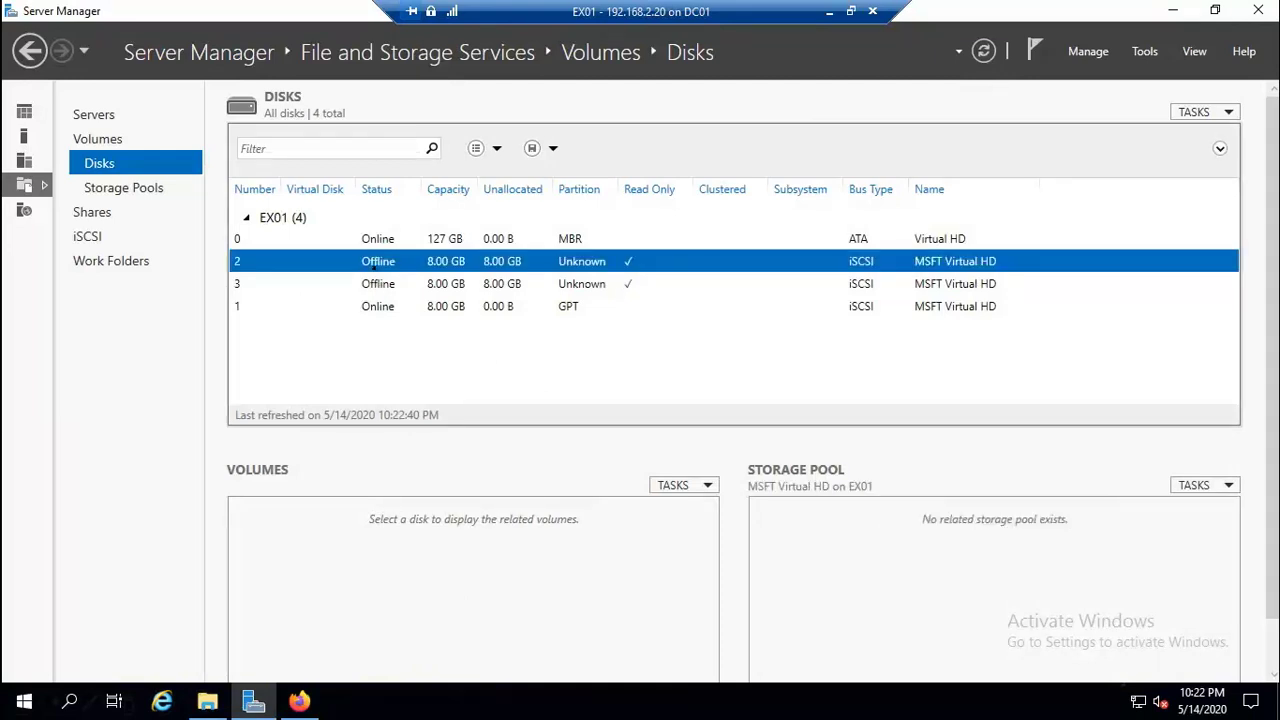
# Bring disks 2 and 3 online.
pyautogui.rightClick(378, 261)
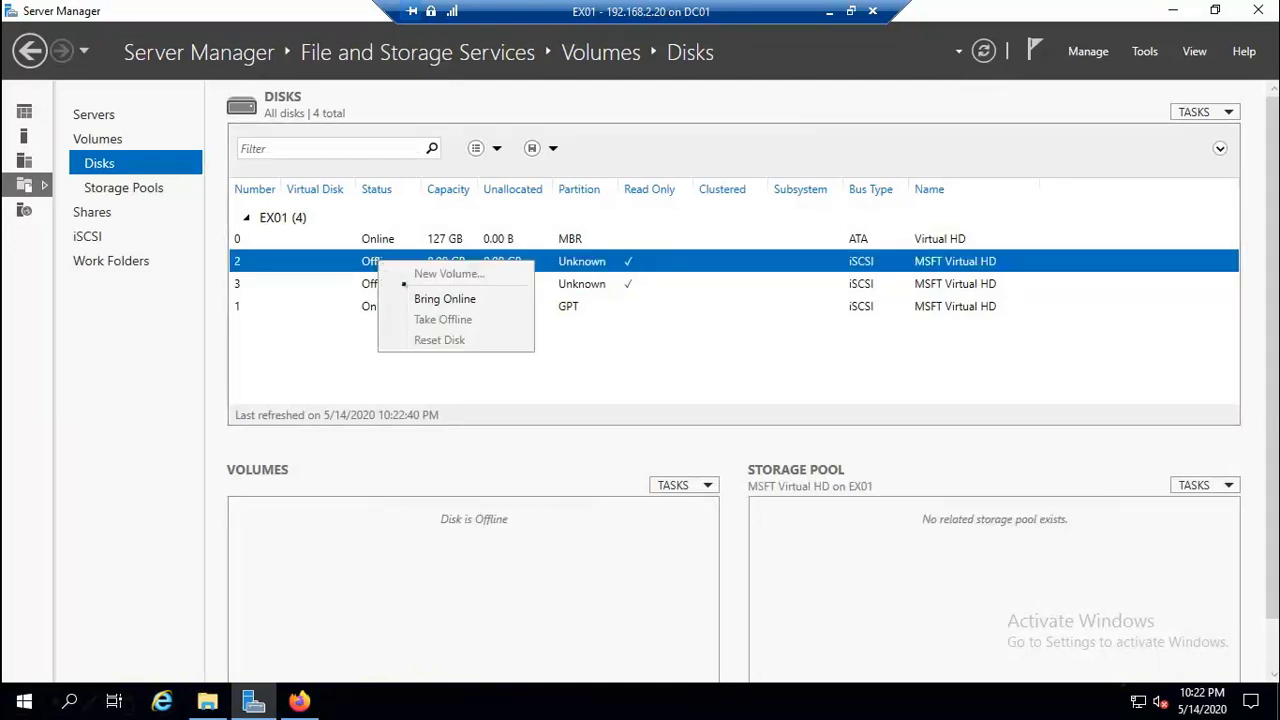
pyautogui.click(428, 302)
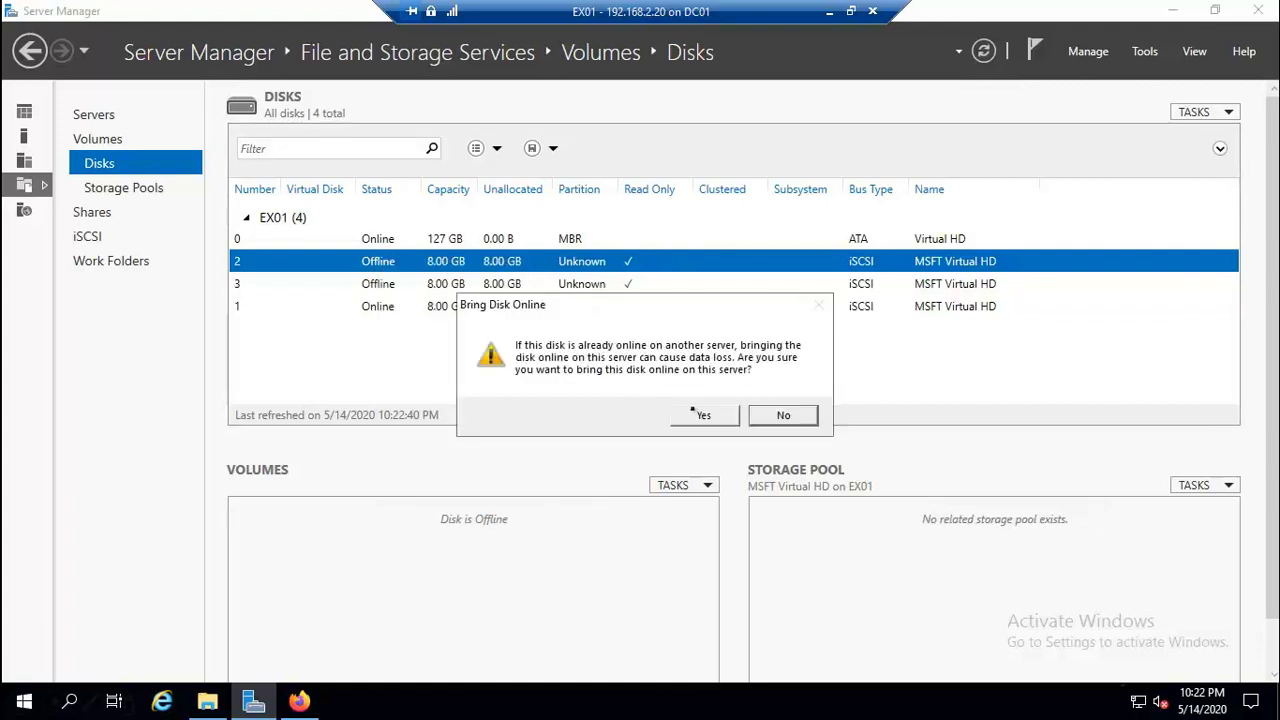
pyautogui.click(692, 412)
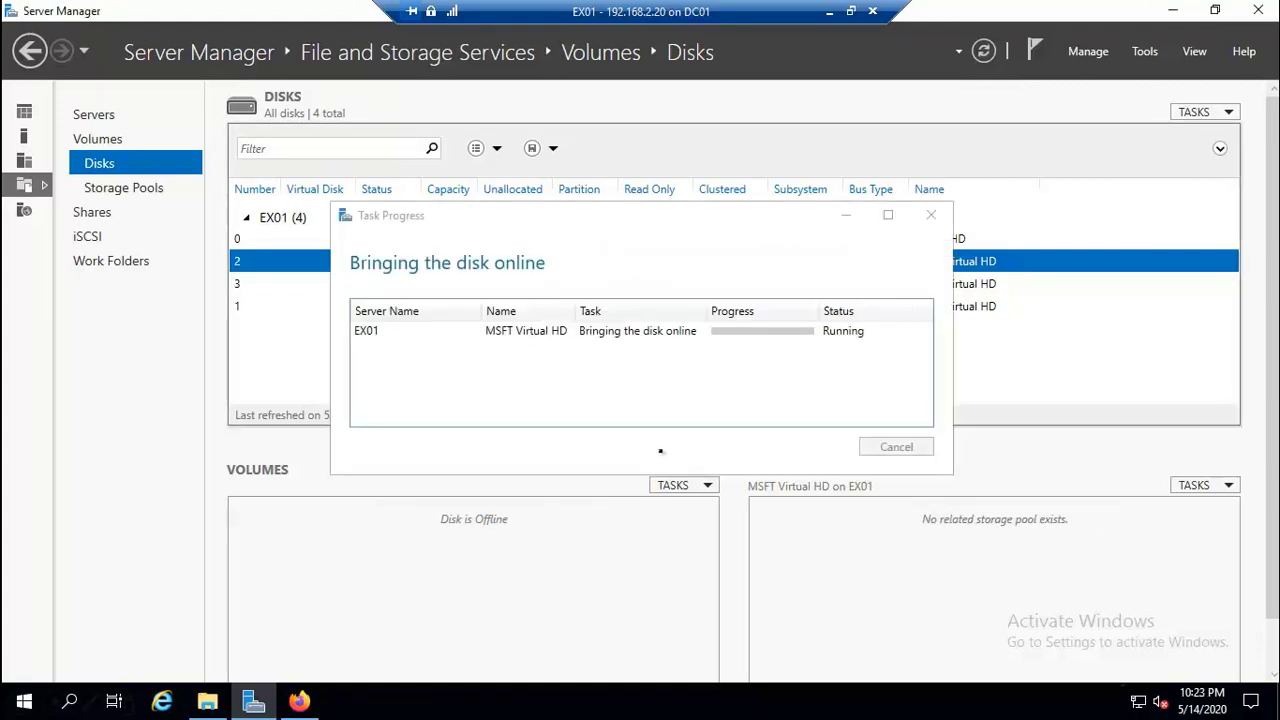
pyautogui.rightClick(372, 284)
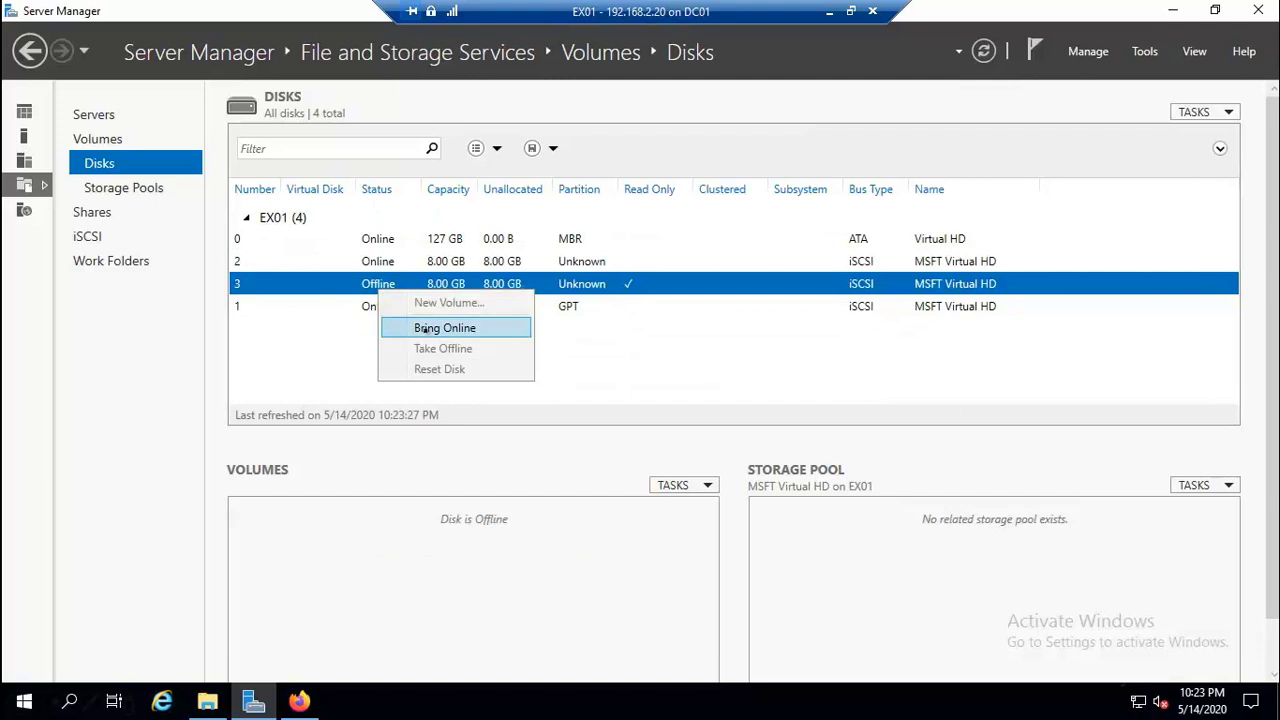
pyautogui.click(420, 326)
pyautogui.click(702, 415)
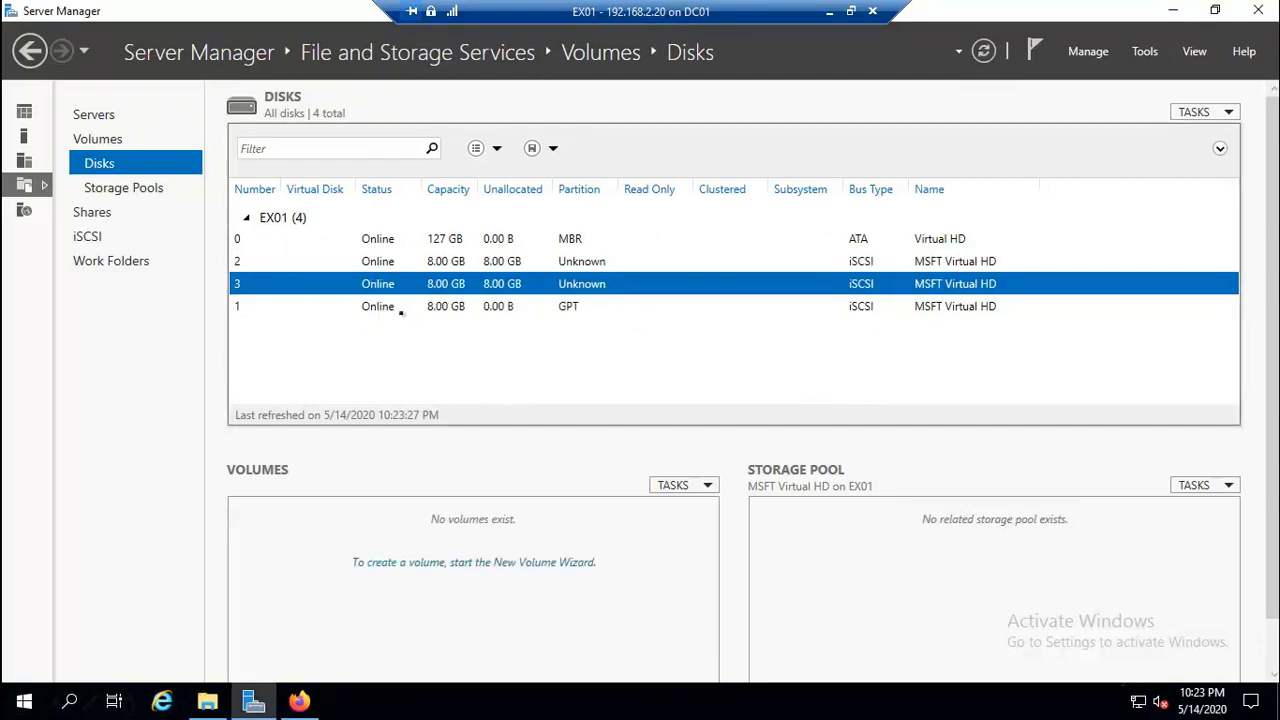
# Start a new volume on Disk 2 and accept initializing it as GPT.
pyautogui.click(389, 263)
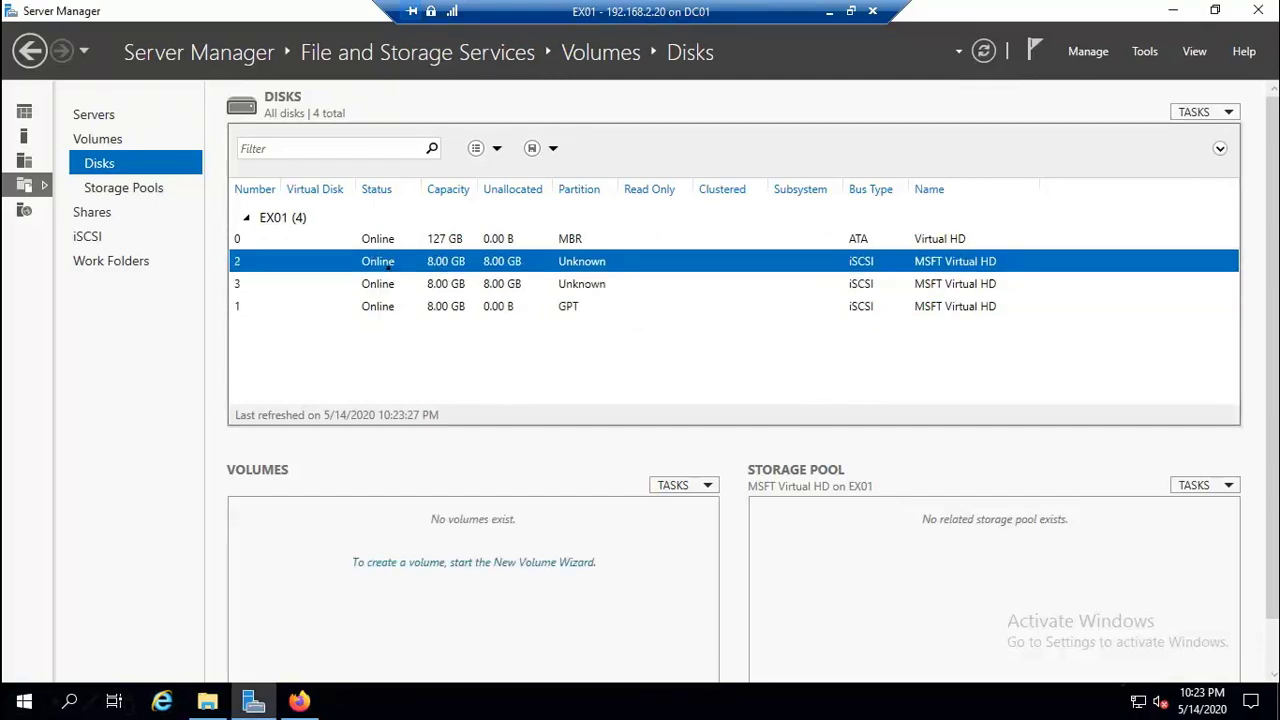
pyautogui.rightClick(389, 263)
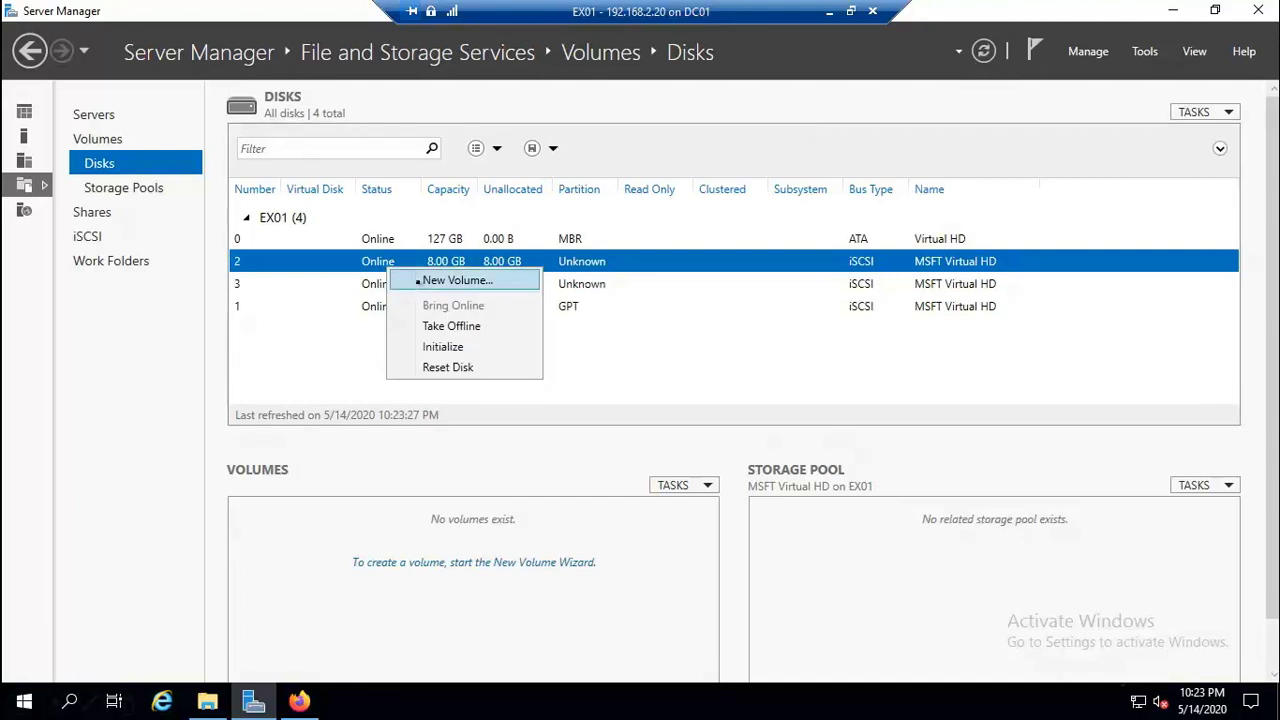
pyautogui.click(416, 280)
pyautogui.click(523, 530)
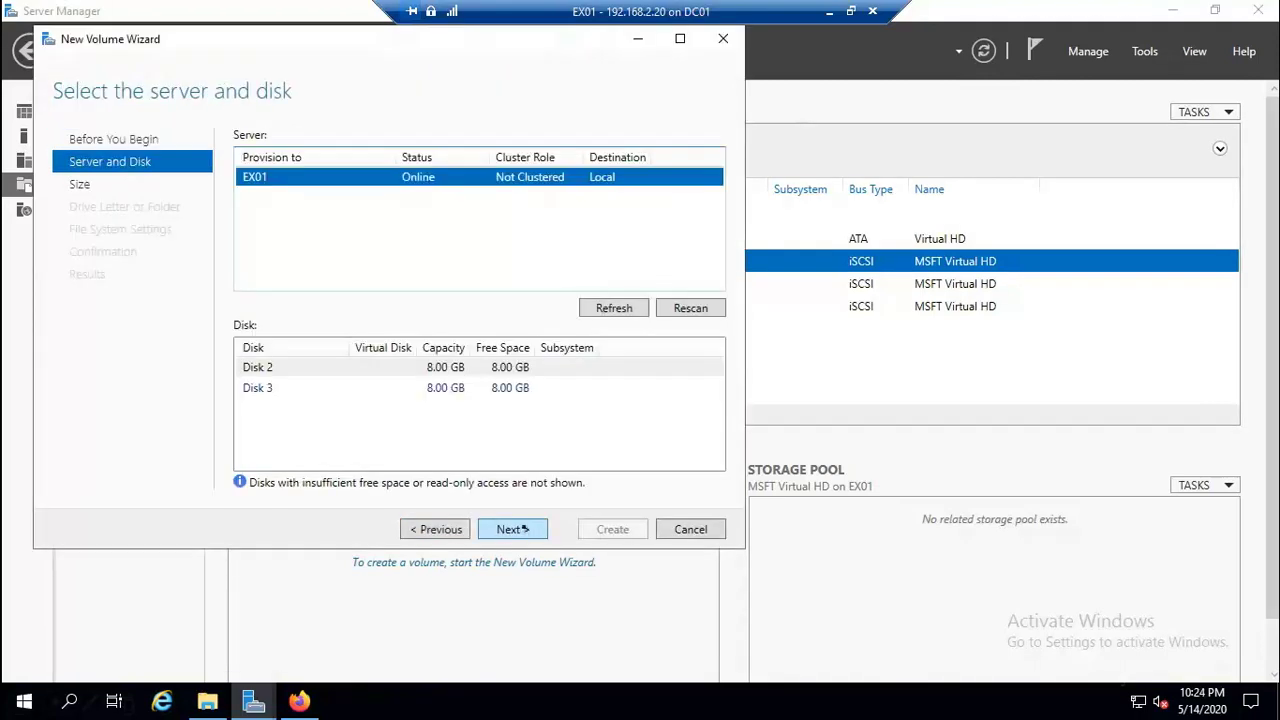
pyautogui.click(268, 369)
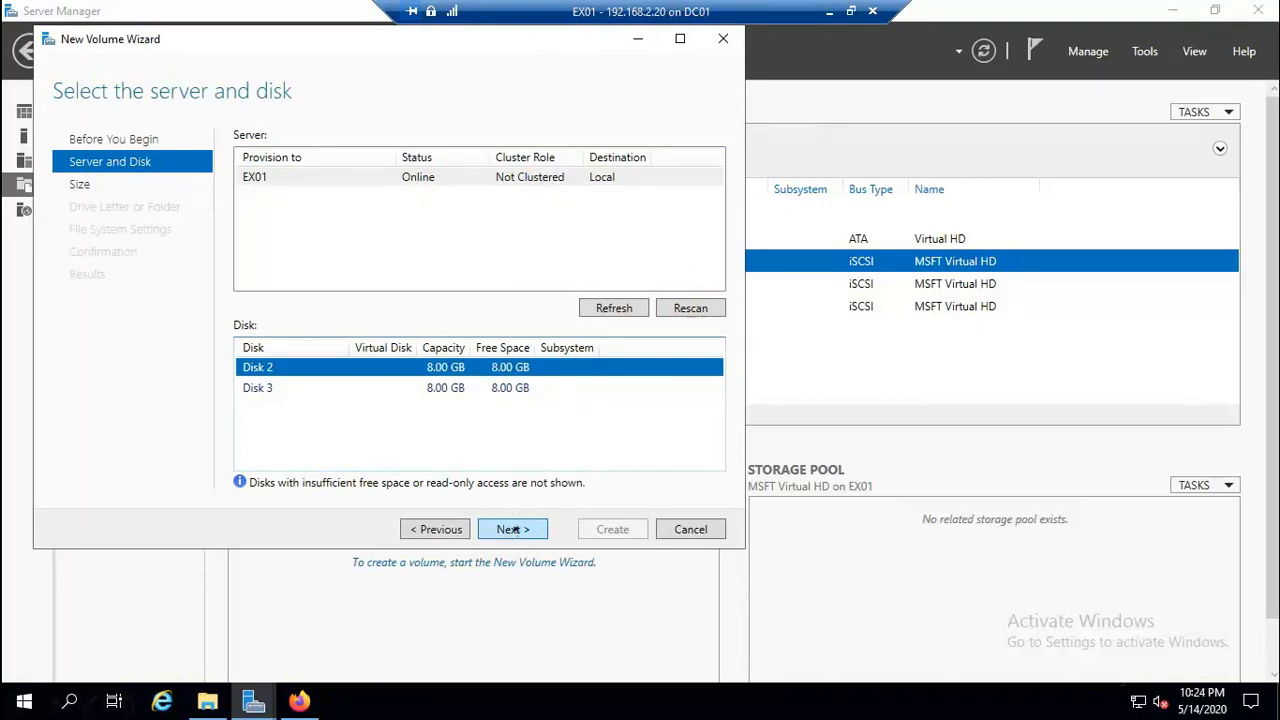
pyautogui.click(512, 529)
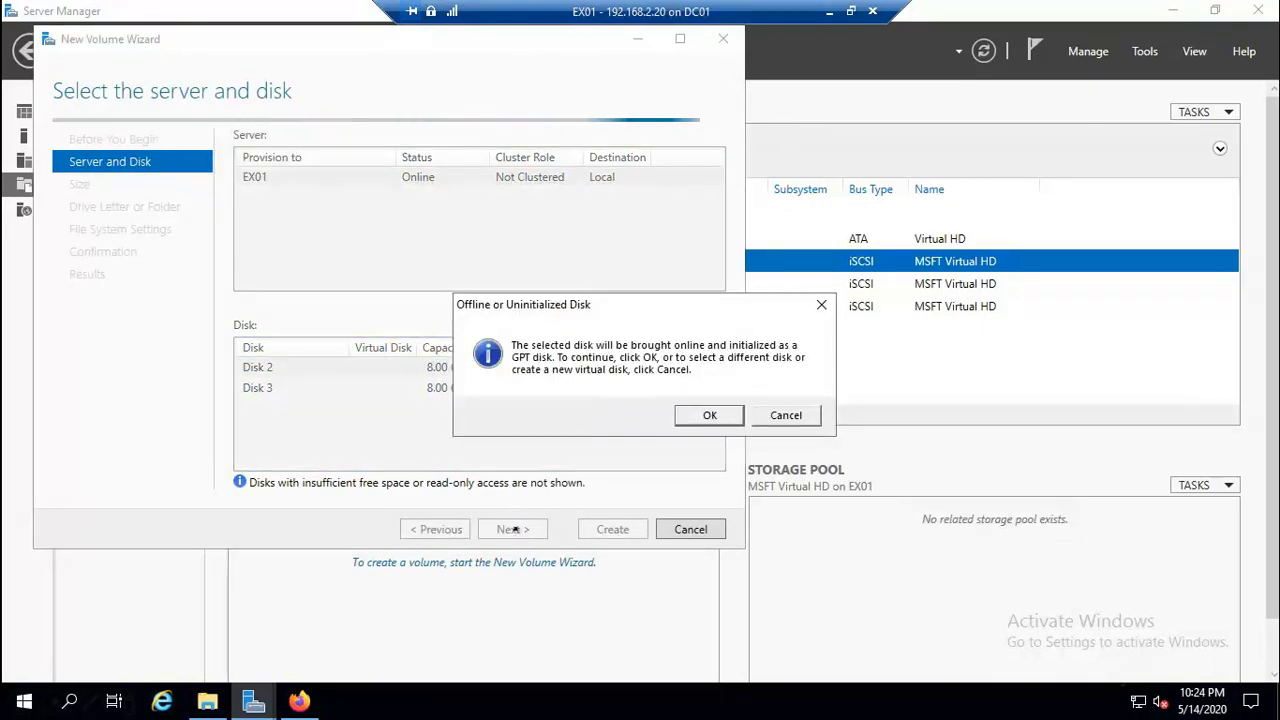
pyautogui.click(709, 413)
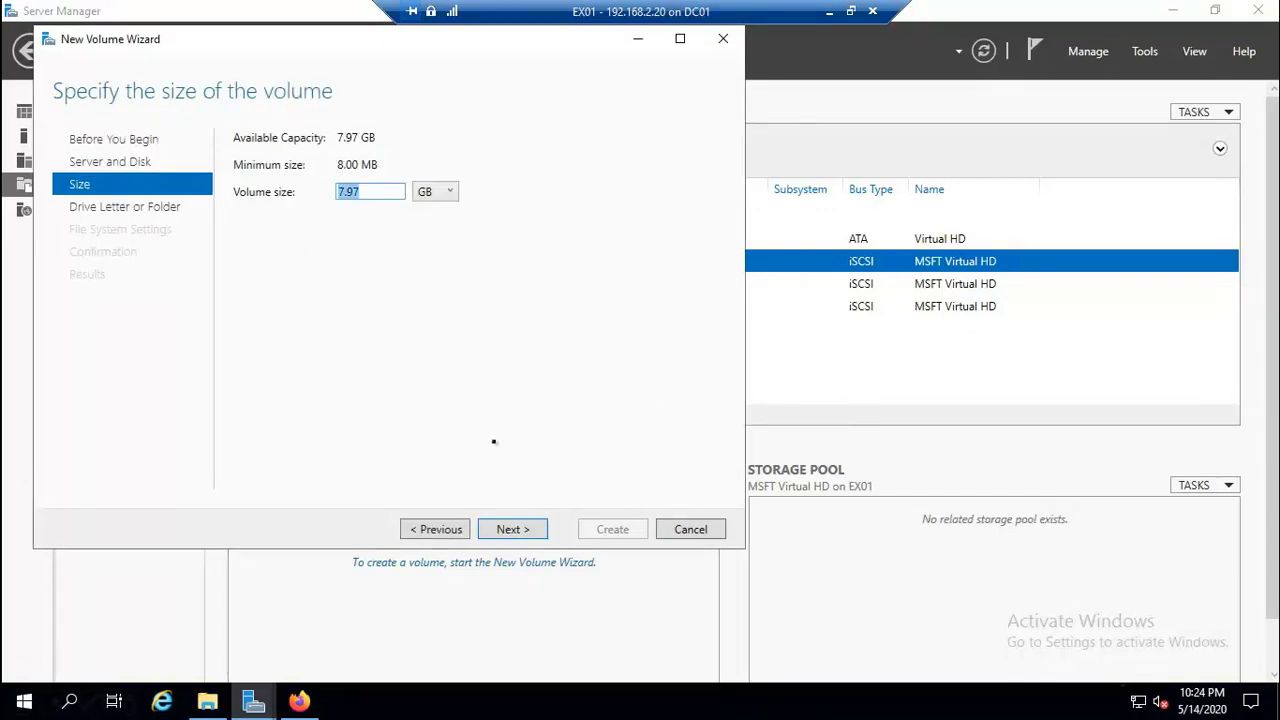
# Create the full 7.97 GB NTFS volume on drive letter F.
pyautogui.click(511, 530)
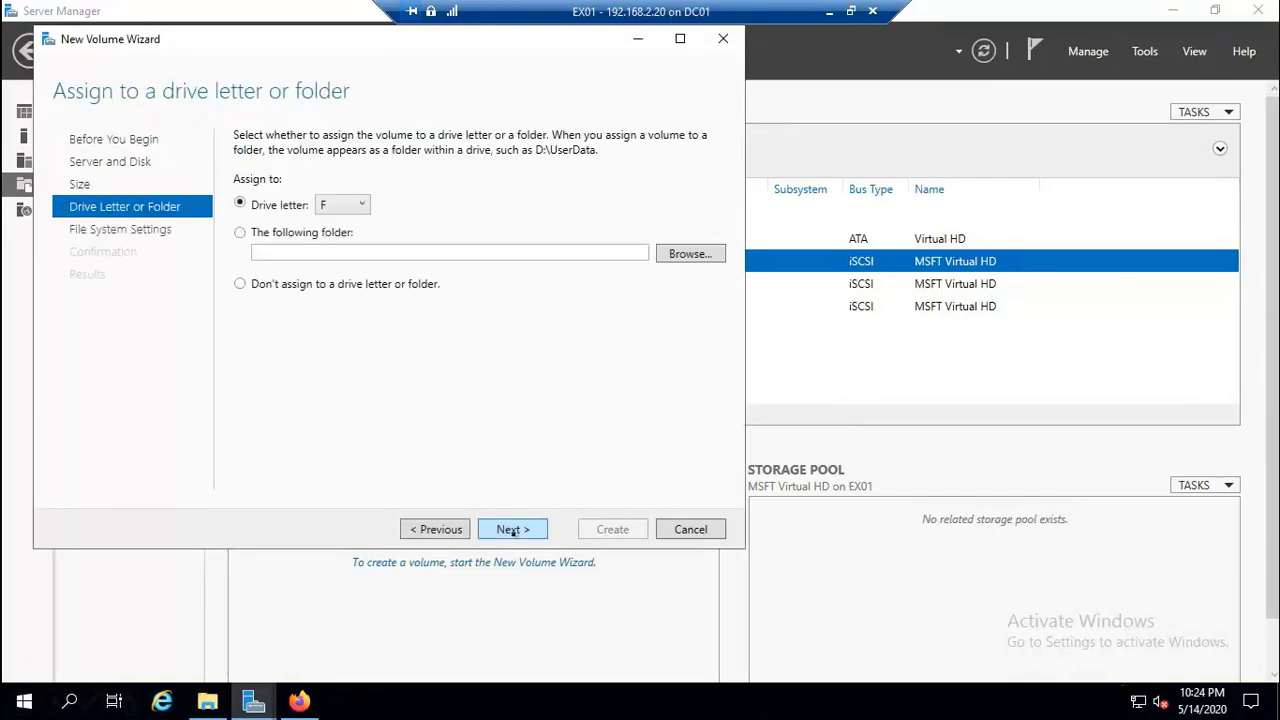
pyautogui.click(512, 530)
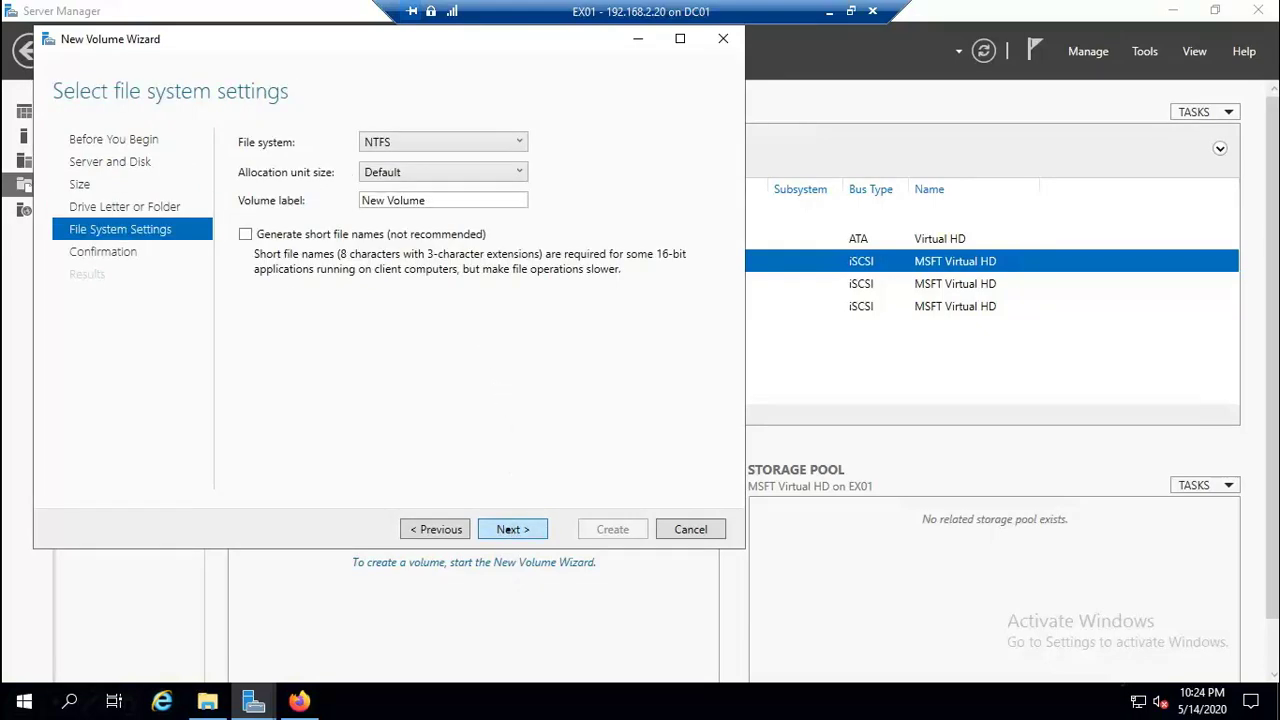
pyautogui.click(511, 530)
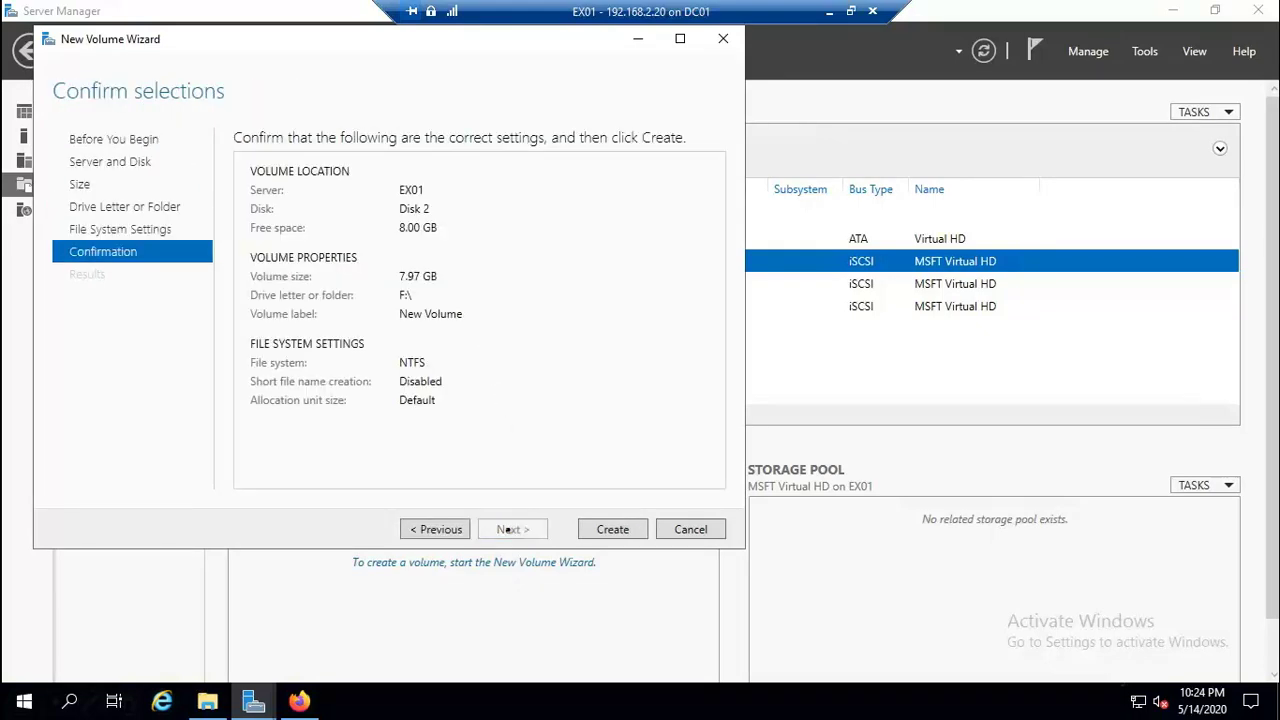
pyautogui.click(613, 530)
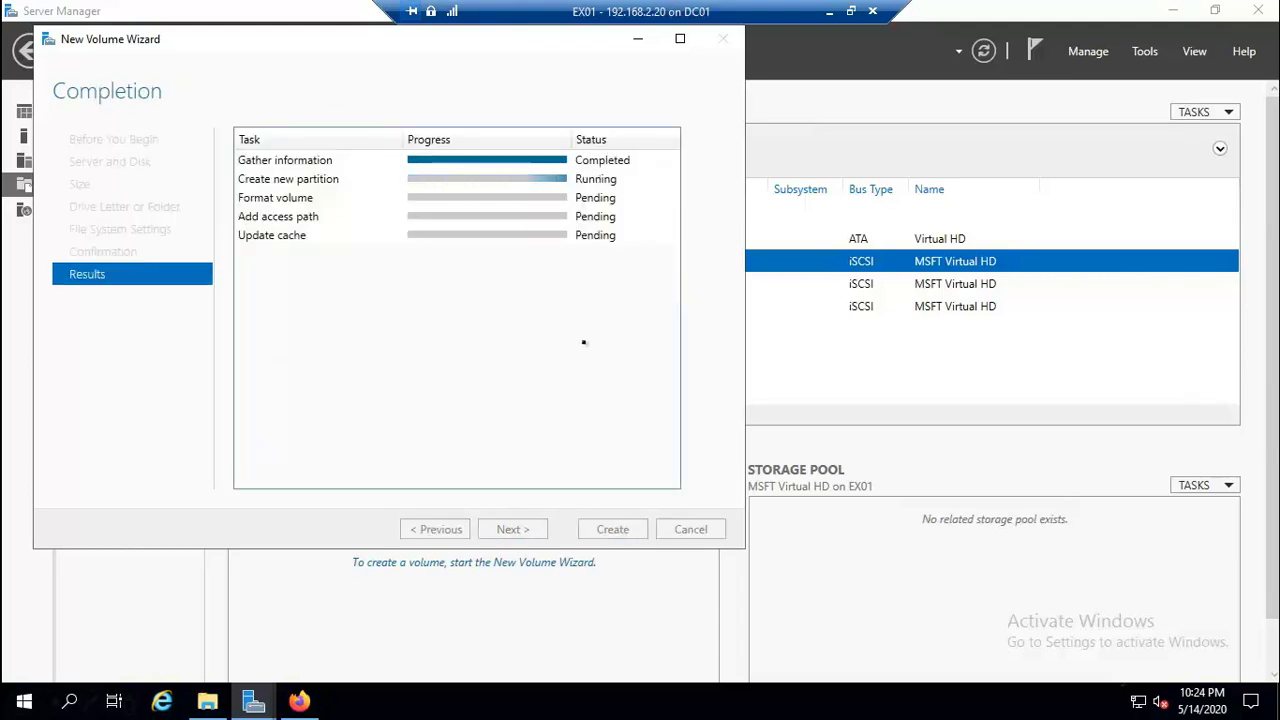
pyautogui.click(606, 530)
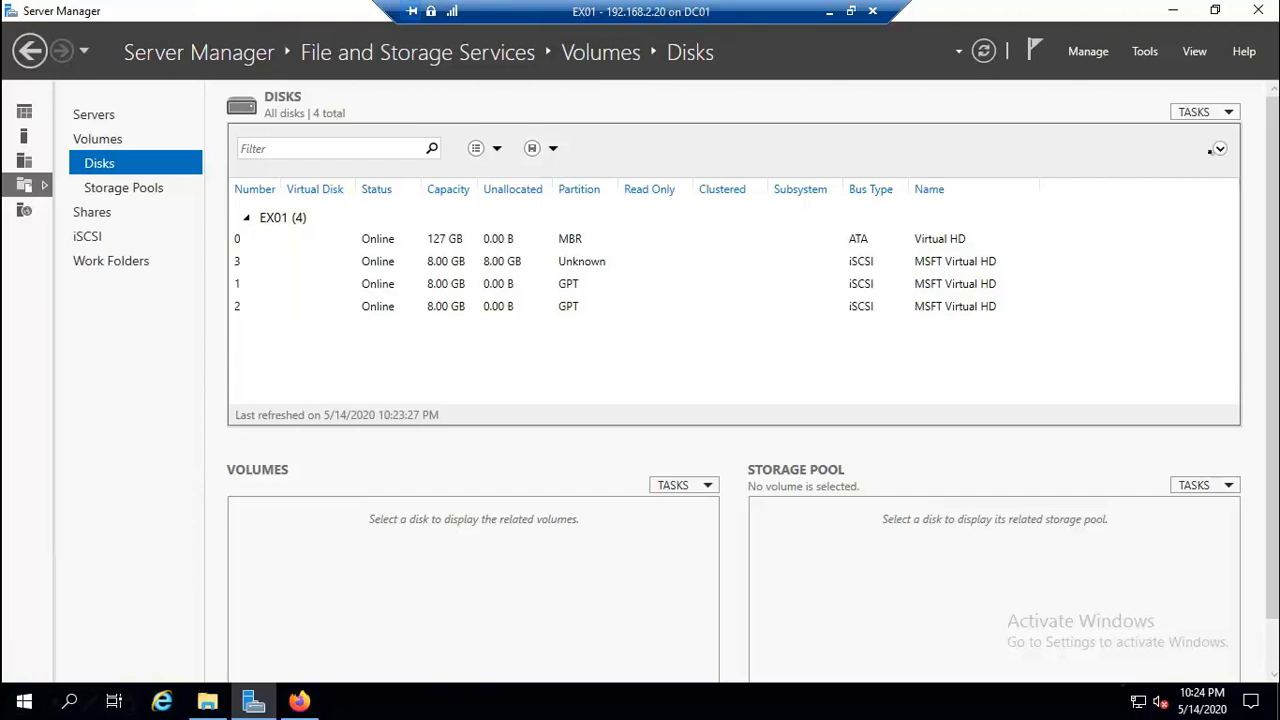
# Create a full-size GPT NTFS volume on Disk 3 with letter G, labelled Logs.
pyautogui.rightClick(368, 260)
pyautogui.click(392, 272)
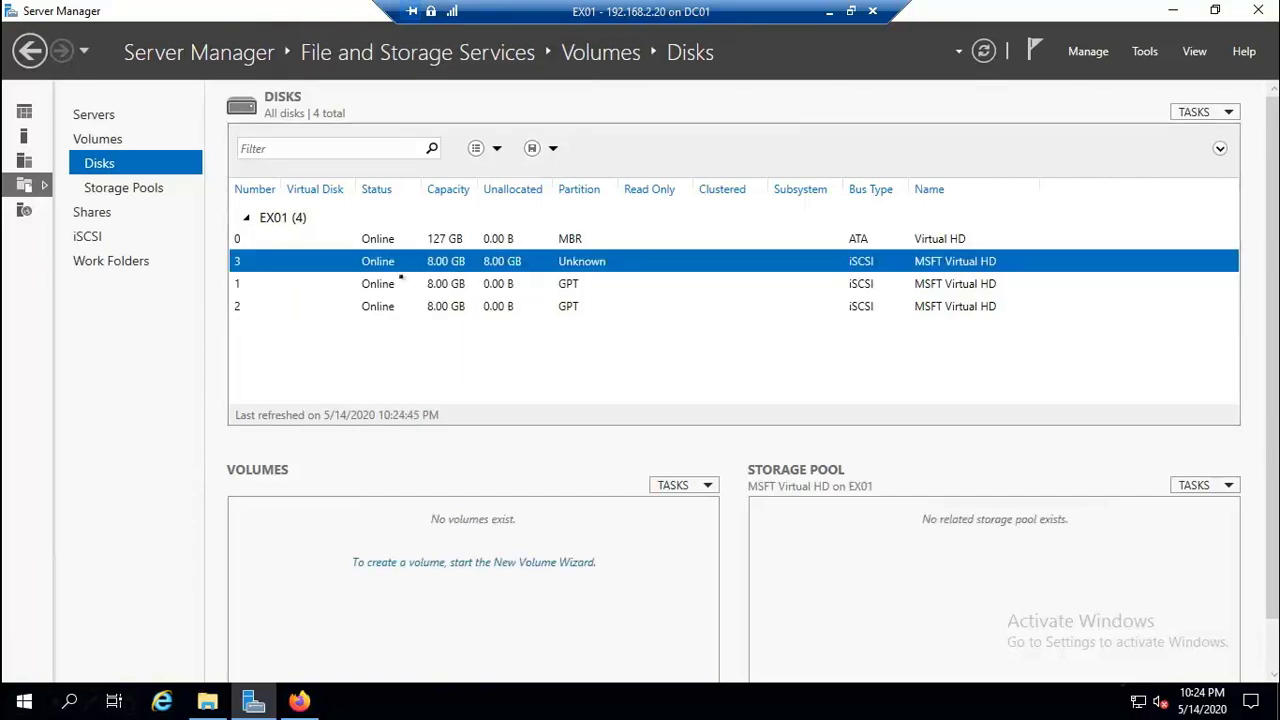
pyautogui.click(512, 529)
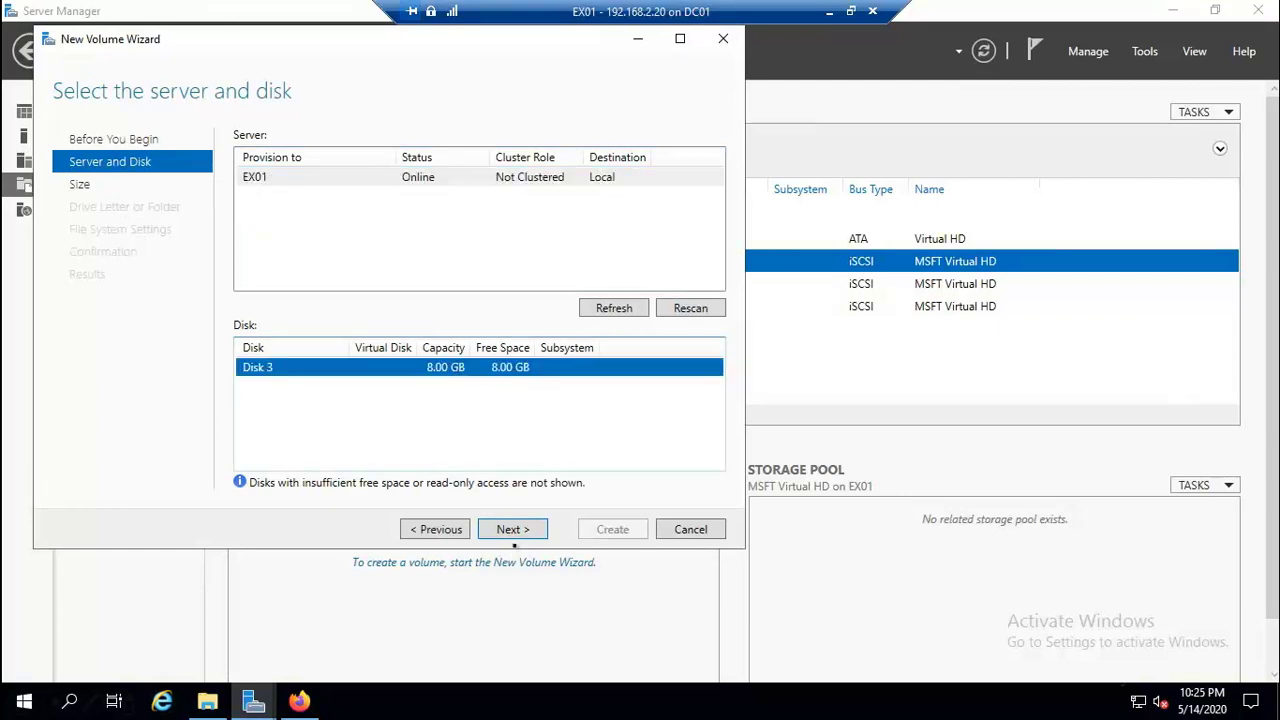
pyautogui.click(519, 529)
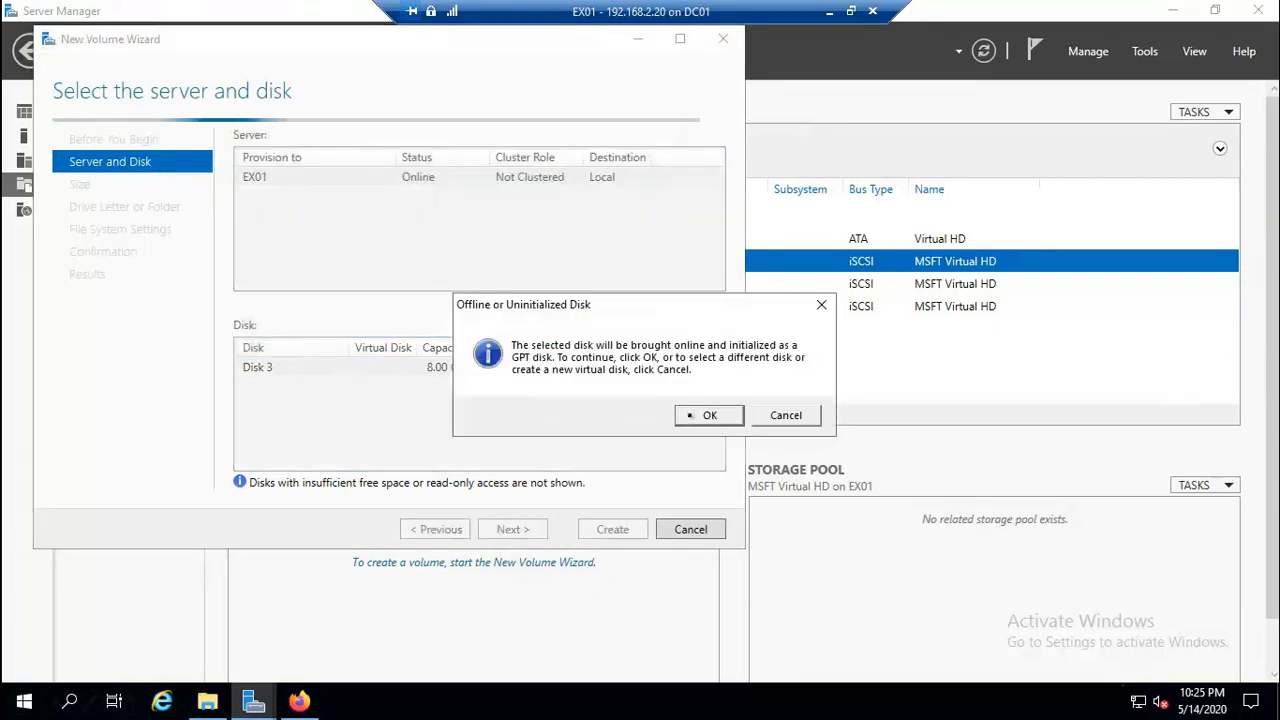
pyautogui.click(697, 416)
pyautogui.click(511, 529)
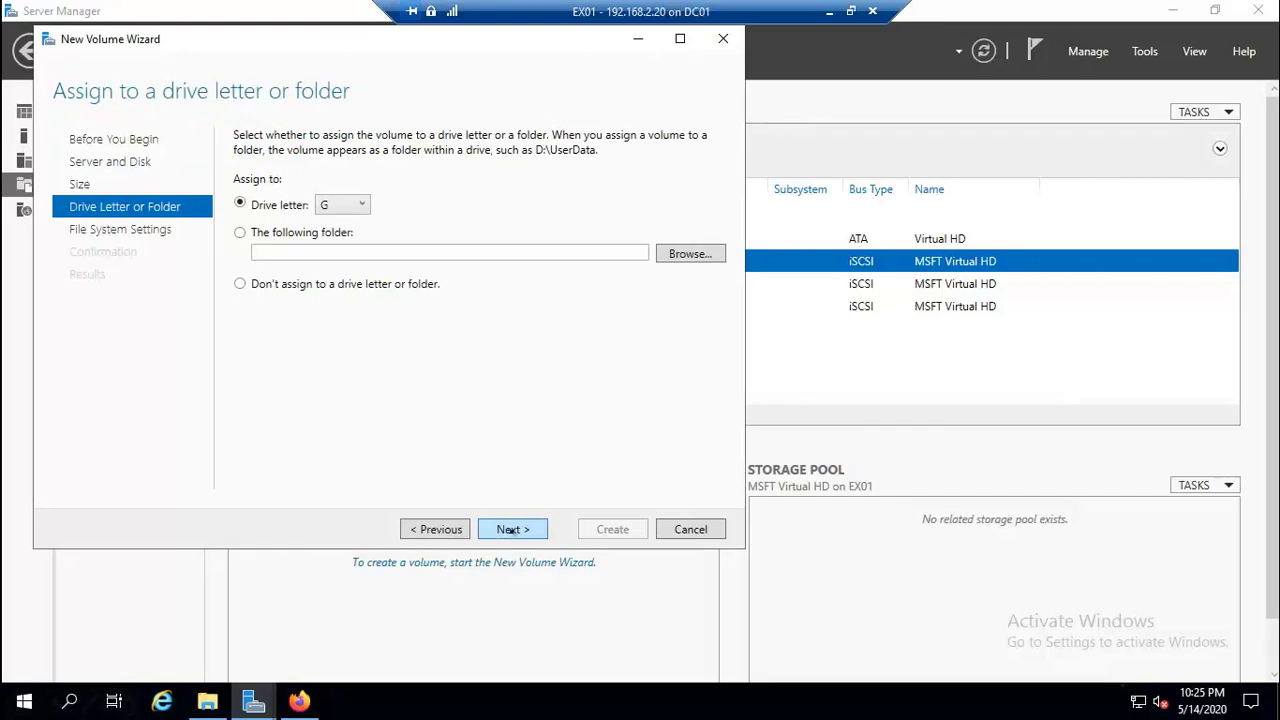
pyautogui.click(511, 529)
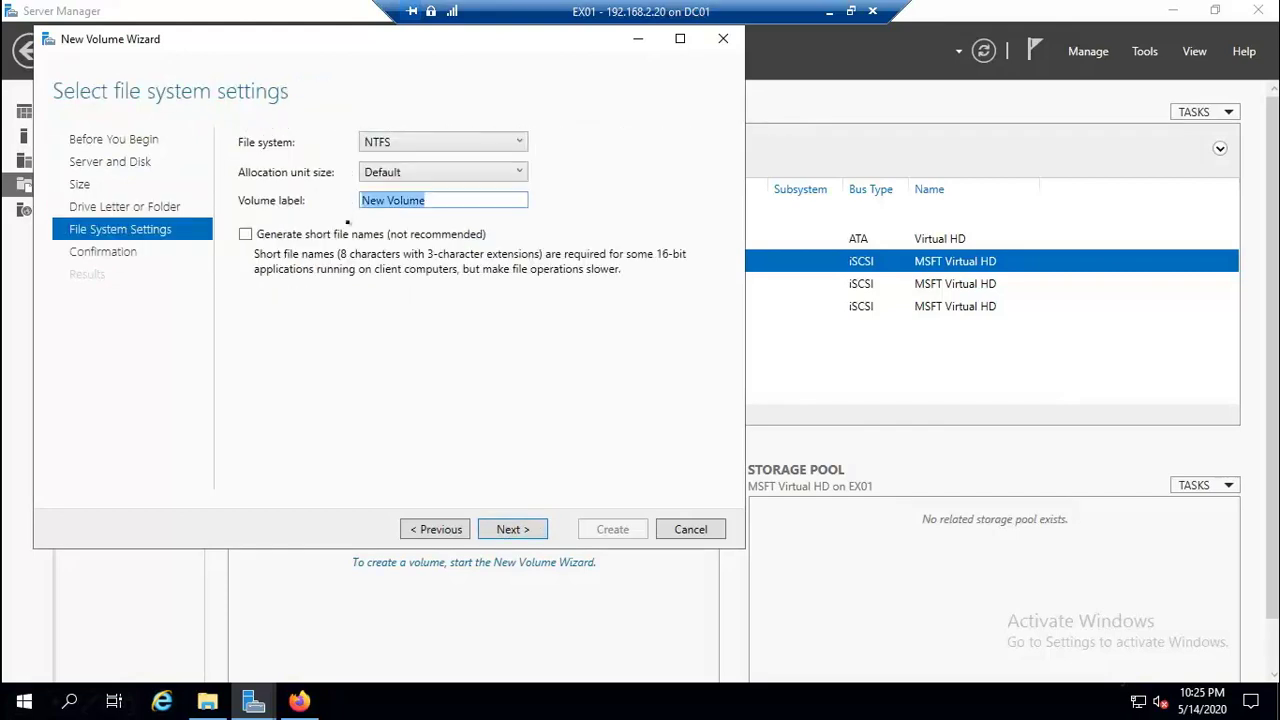
pyautogui.write('Logs')
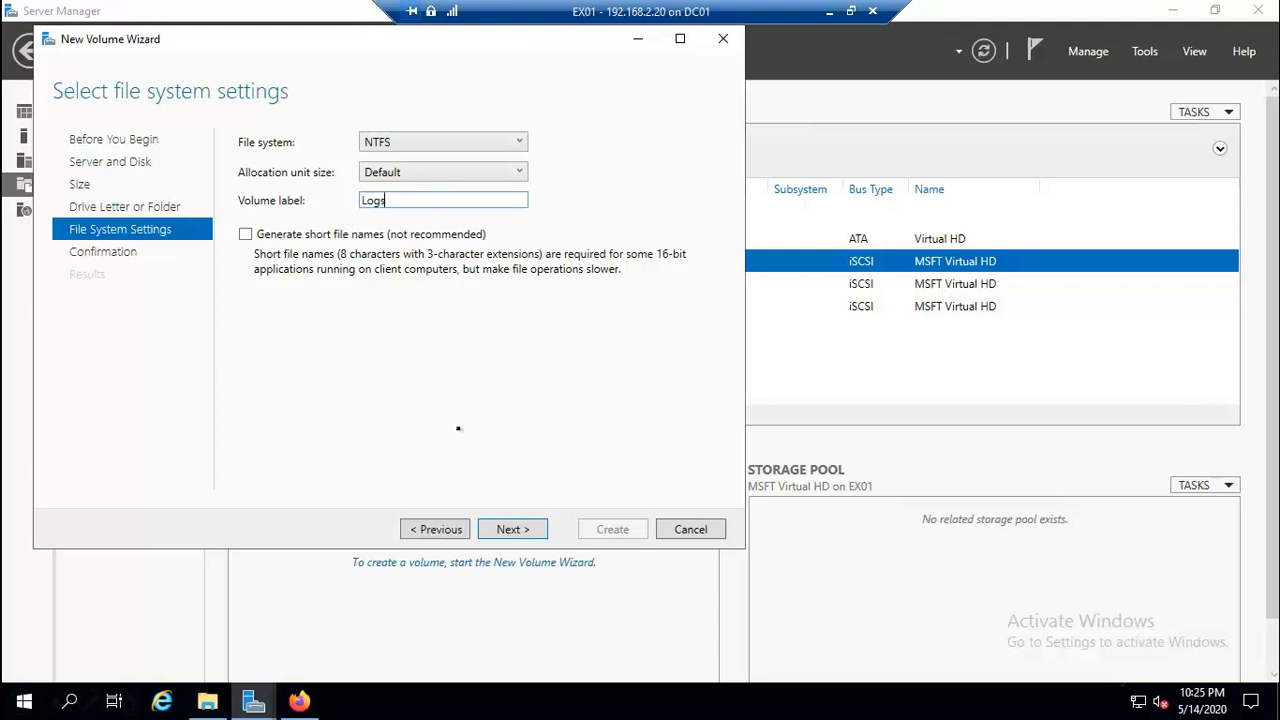
pyautogui.click(514, 530)
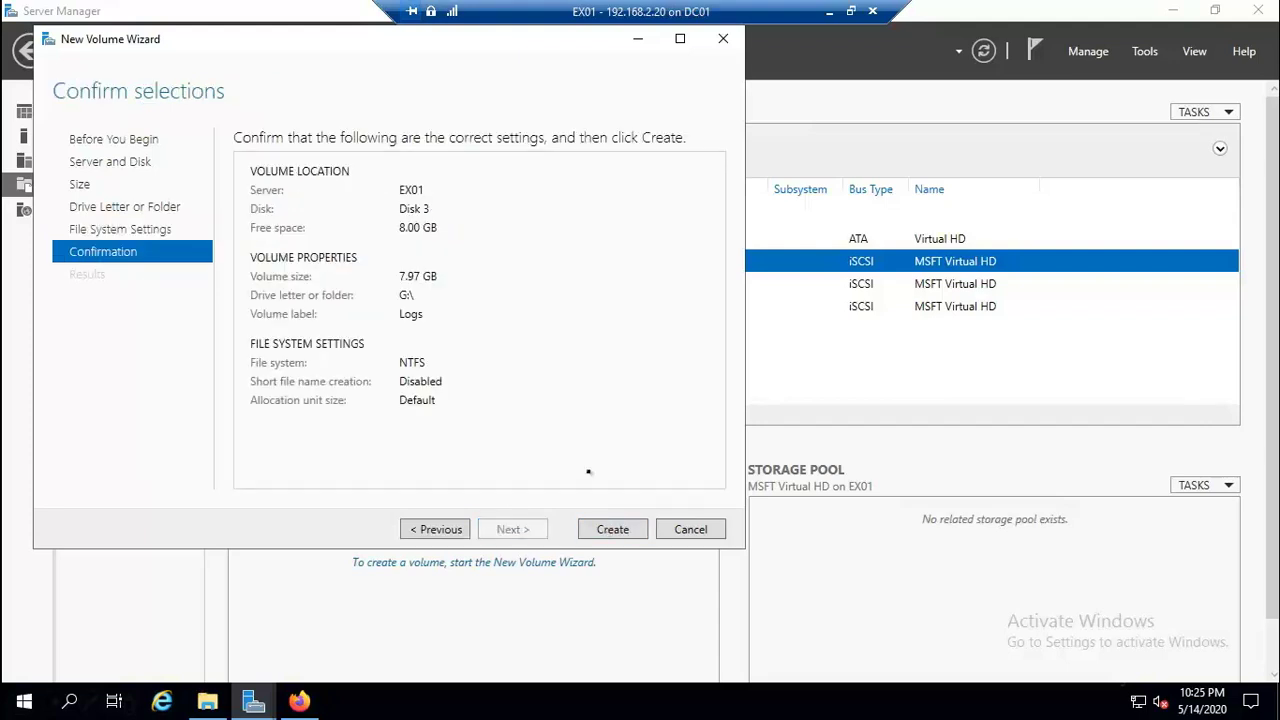
pyautogui.click(612, 529)
pyautogui.click(610, 530)
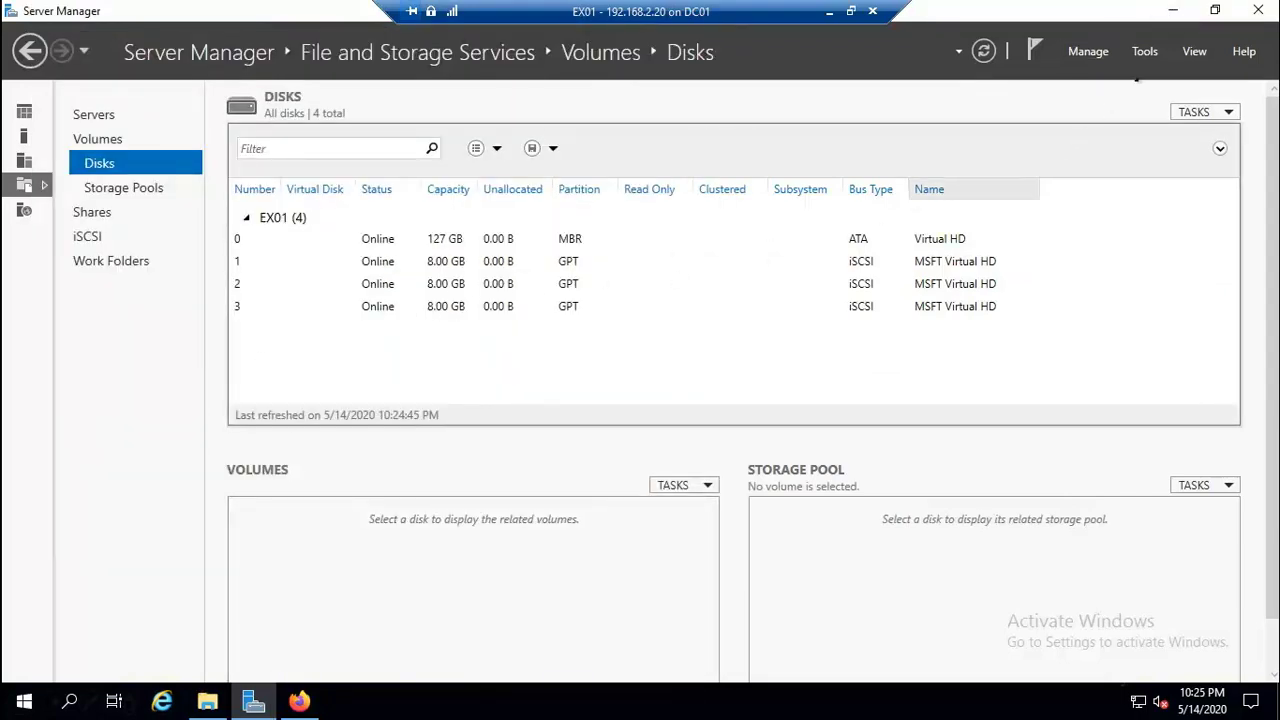
pyautogui.click(862, 306)
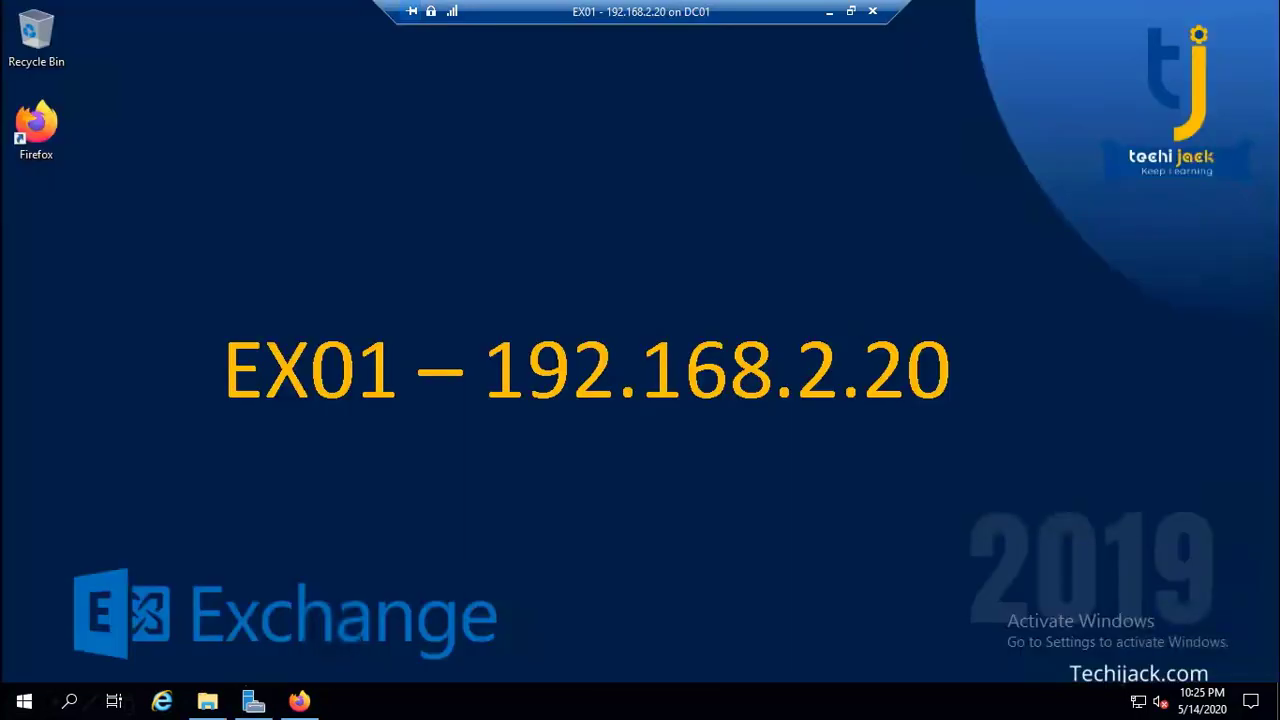
# Rename the New Volume (F:) drive to DB02 in This PC.
pyautogui.press('super+e')
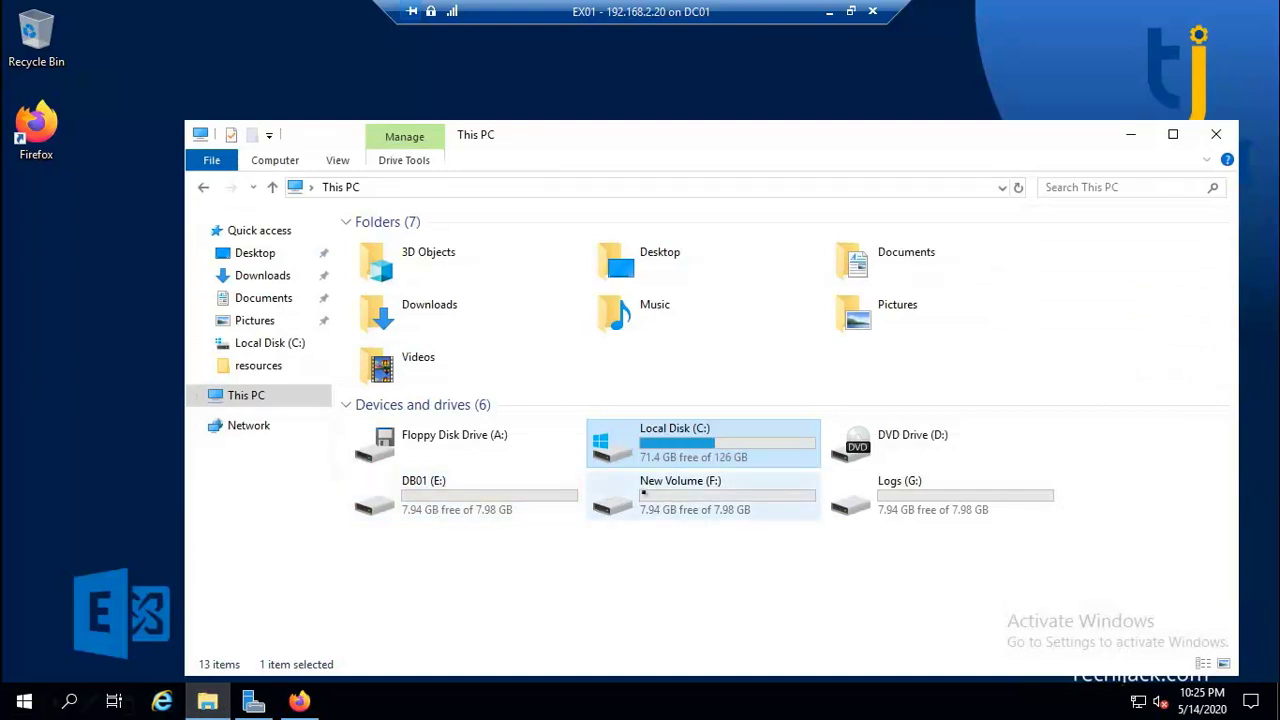
pyautogui.click(643, 493)
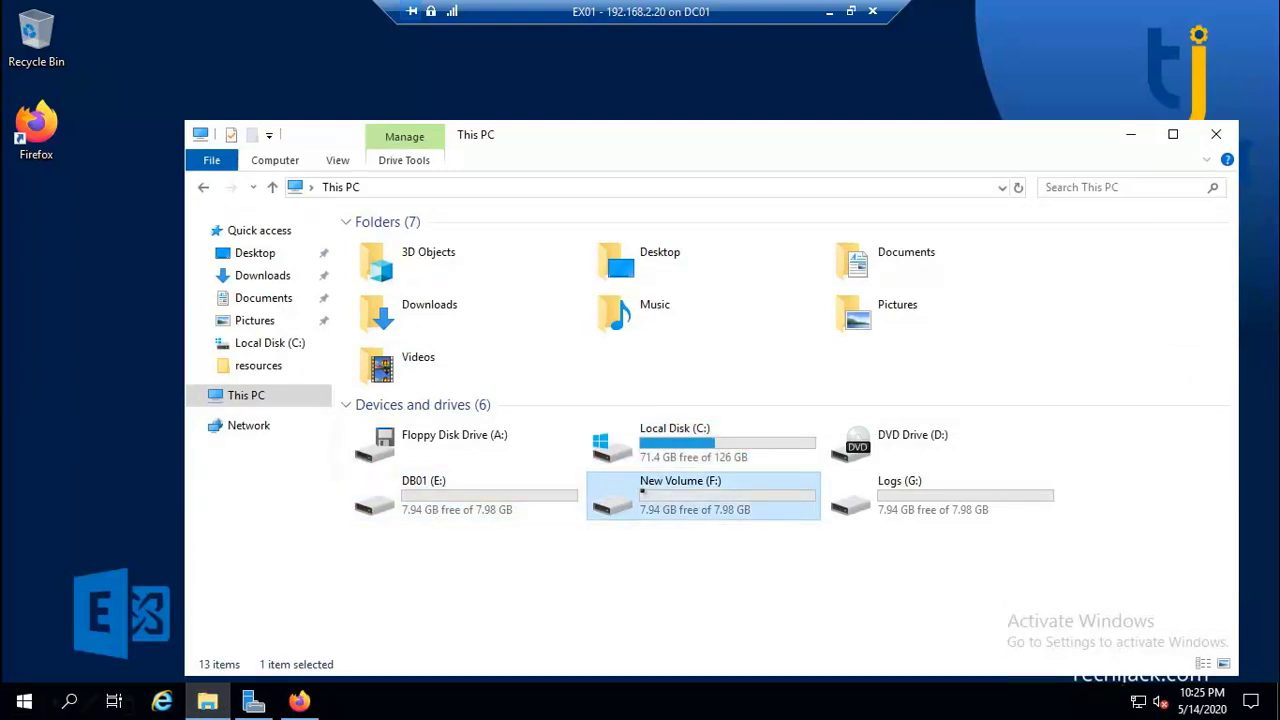
pyautogui.rightClick(643, 493)
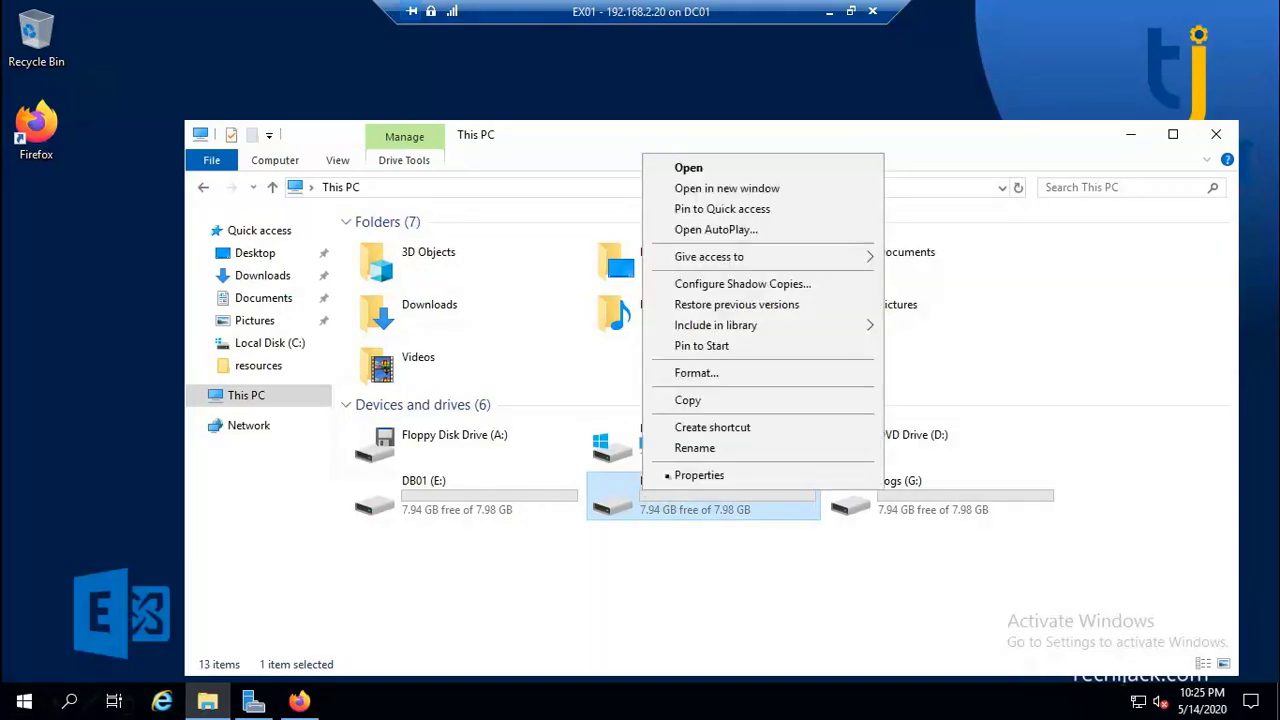
pyautogui.click(686, 449)
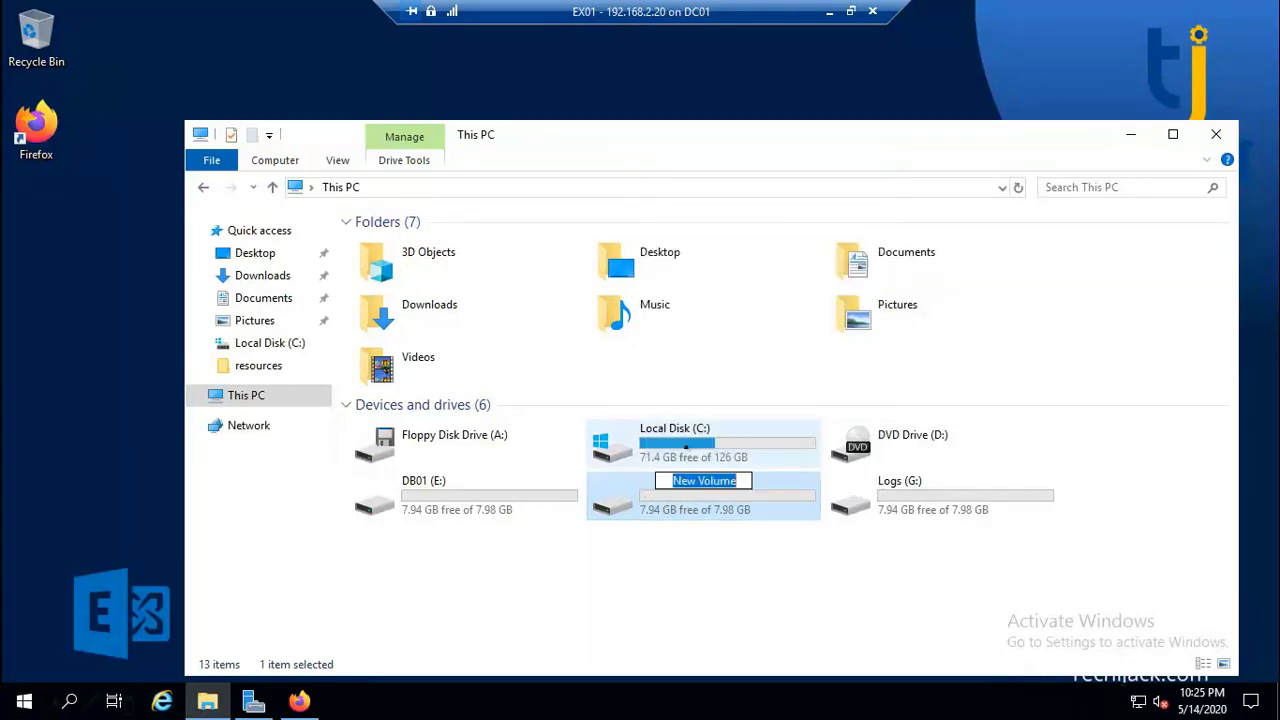
pyautogui.write('D')
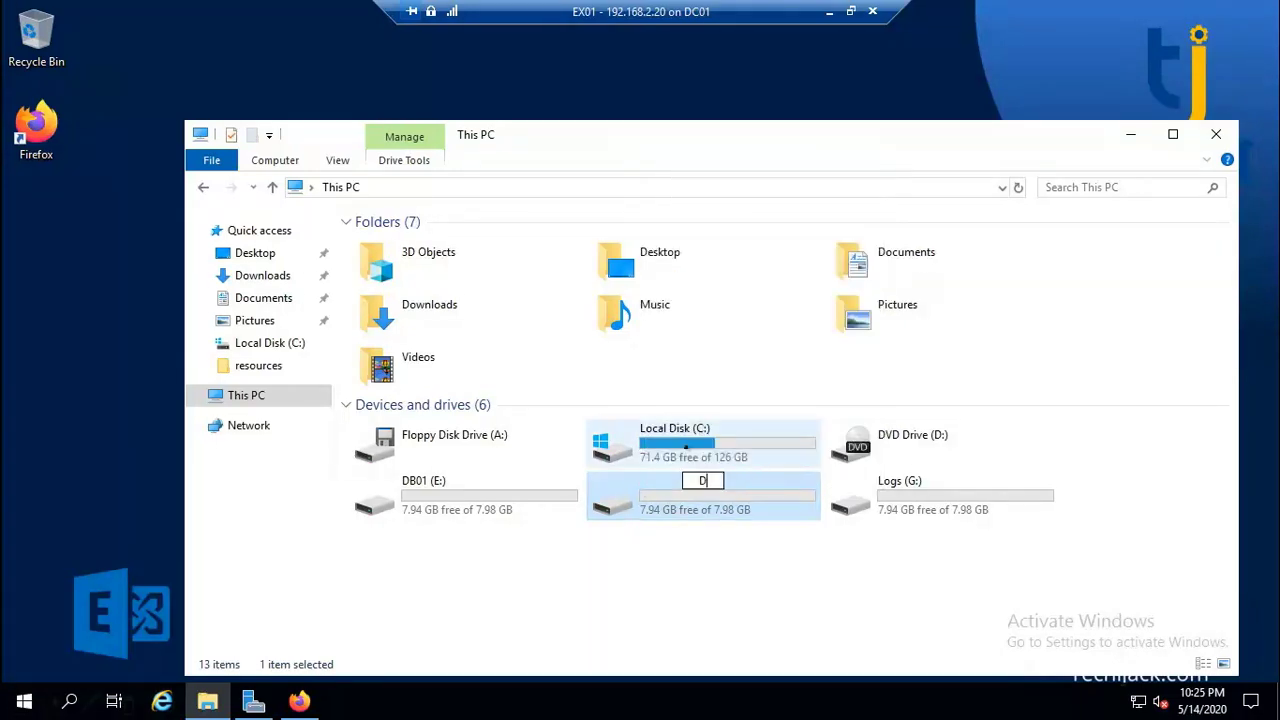
pyautogui.write('B02')
pyautogui.press('Return')
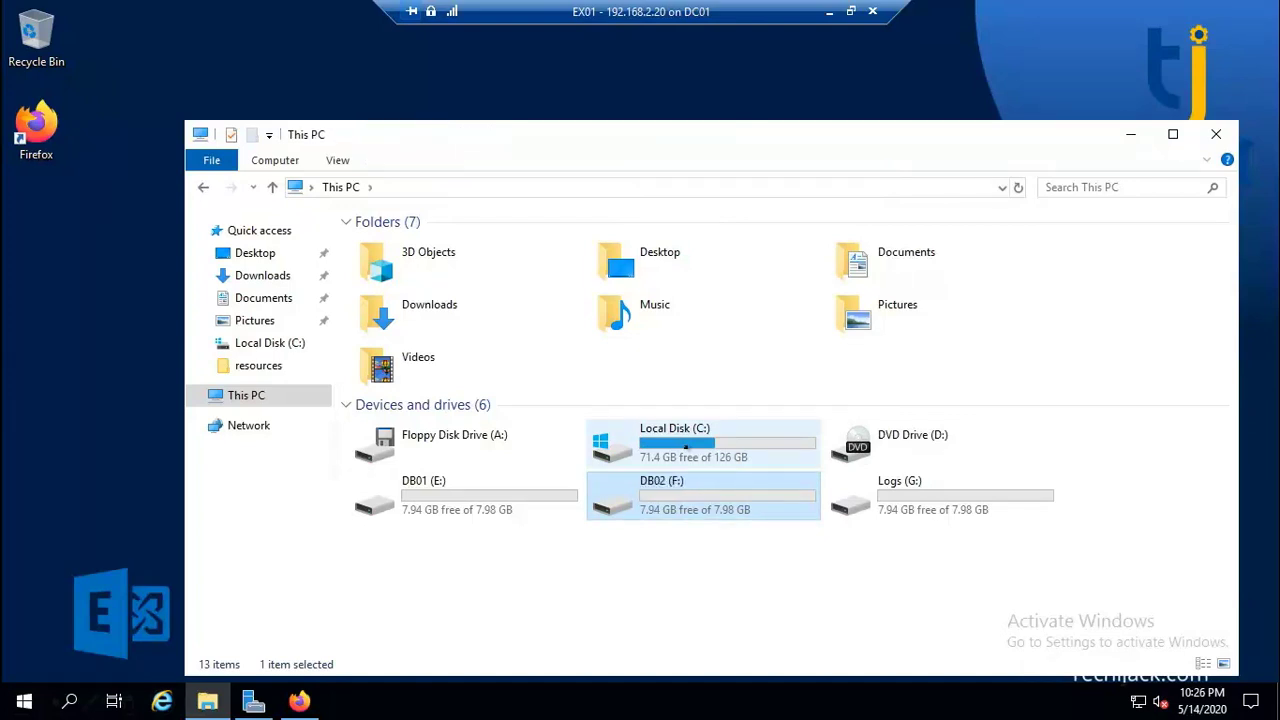
# Create a DB02 folder on the DB02 (F:) drive.
pyautogui.doubleClick(634, 503)
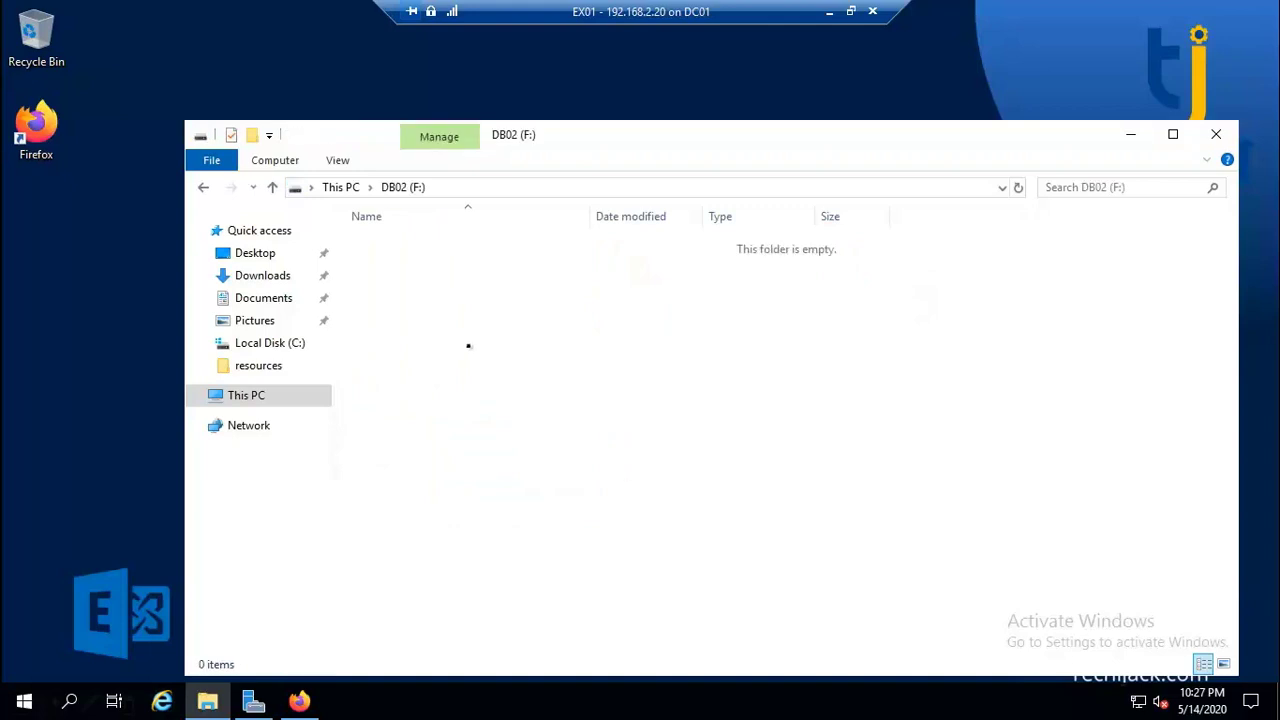
pyautogui.rightClick(458, 328)
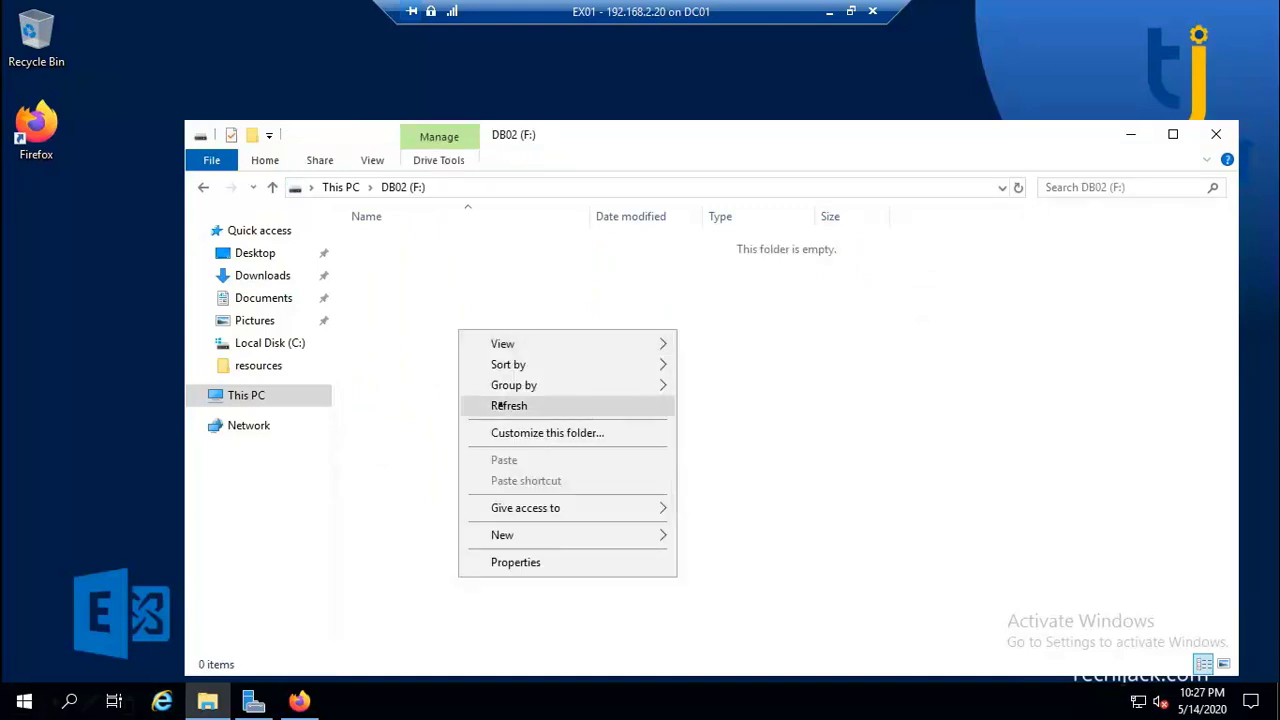
pyautogui.moveTo(560, 534)
pyautogui.click(713, 538)
pyautogui.write('DB02')
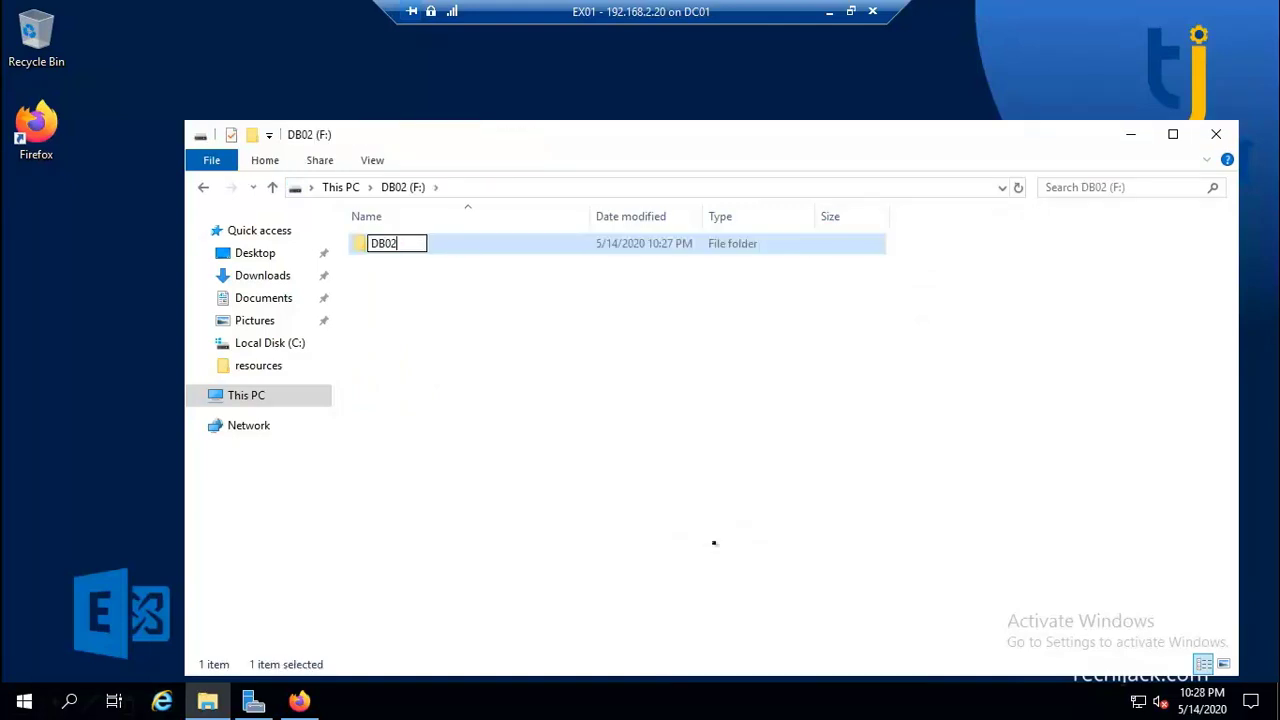
pyautogui.press('Return')
pyautogui.press('Return')
pyautogui.press('BackSpace')
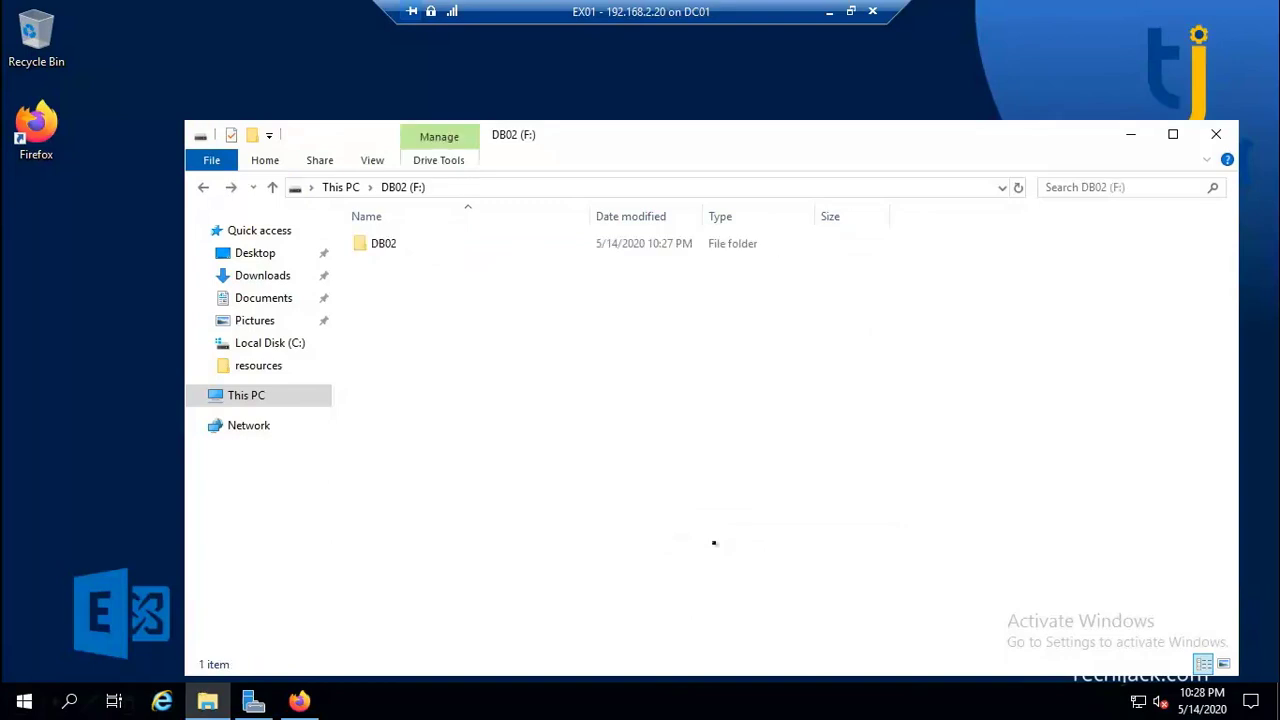
pyautogui.click(209, 188)
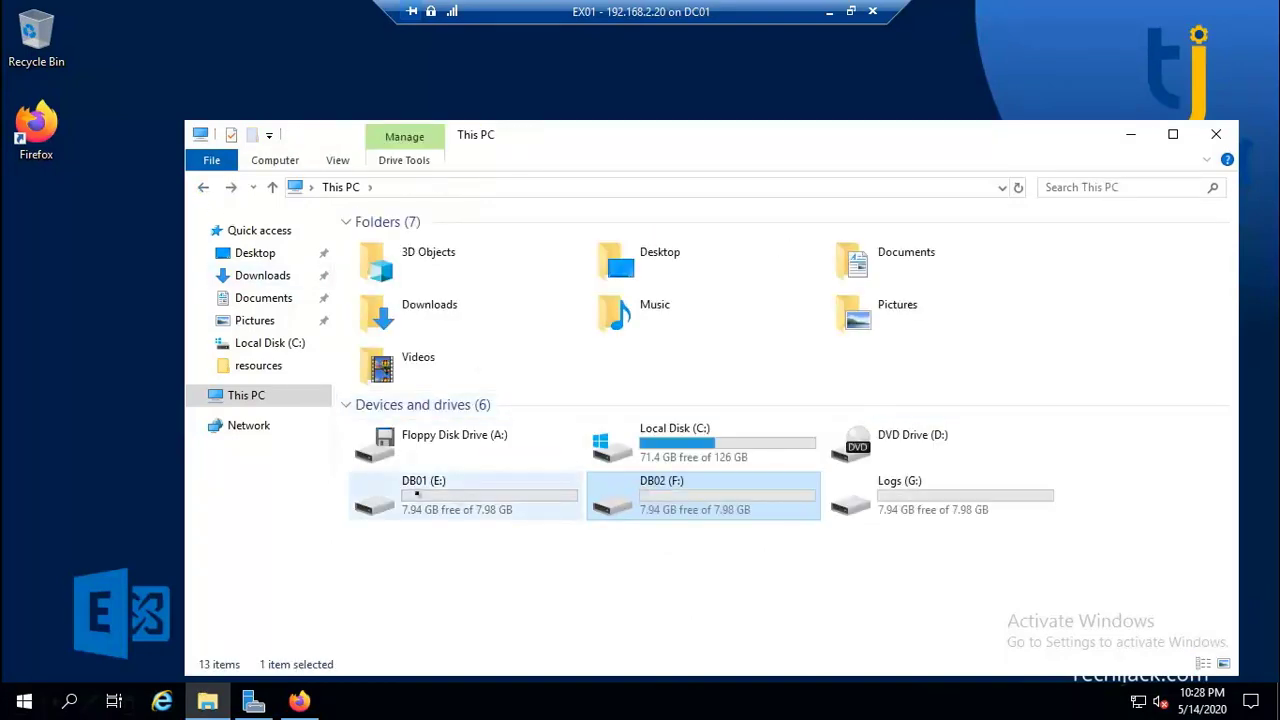
# Create a DB01 folder on the DB01 (E:) drive.
pyautogui.click(433, 478)
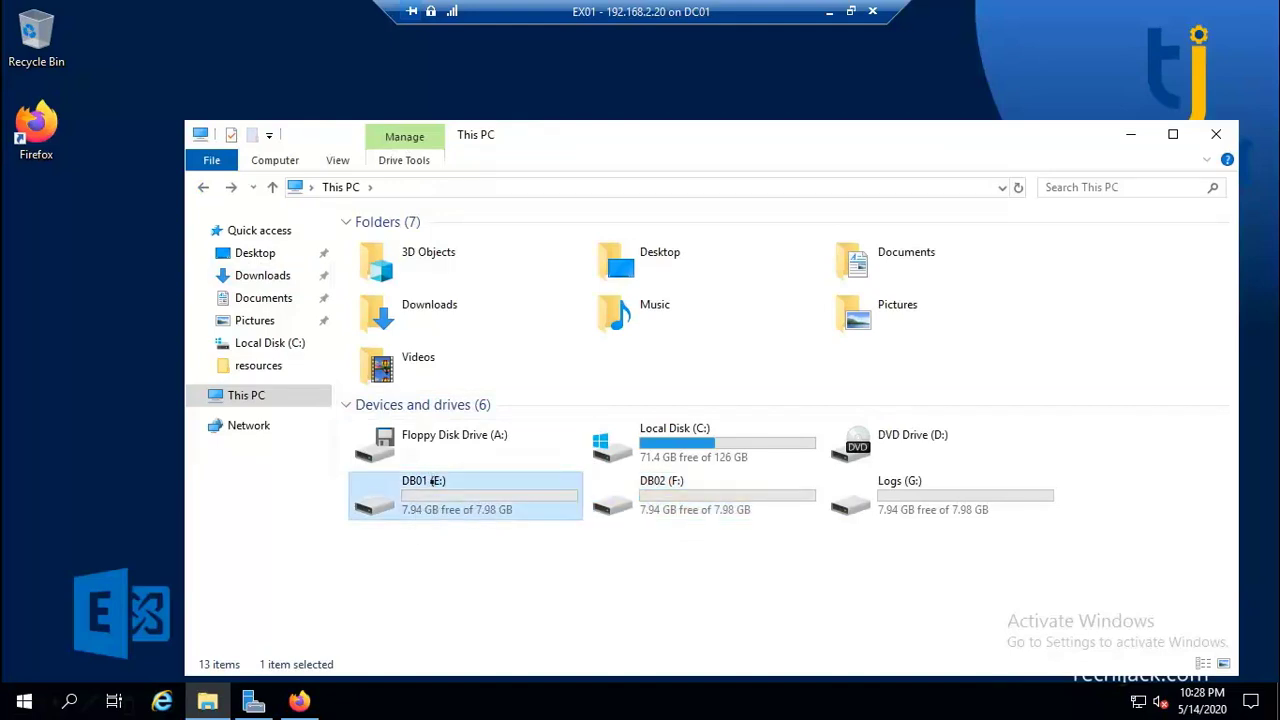
pyautogui.doubleClick(430, 482)
pyautogui.rightClick(417, 343)
pyautogui.moveTo(600, 566)
pyautogui.click(672, 568)
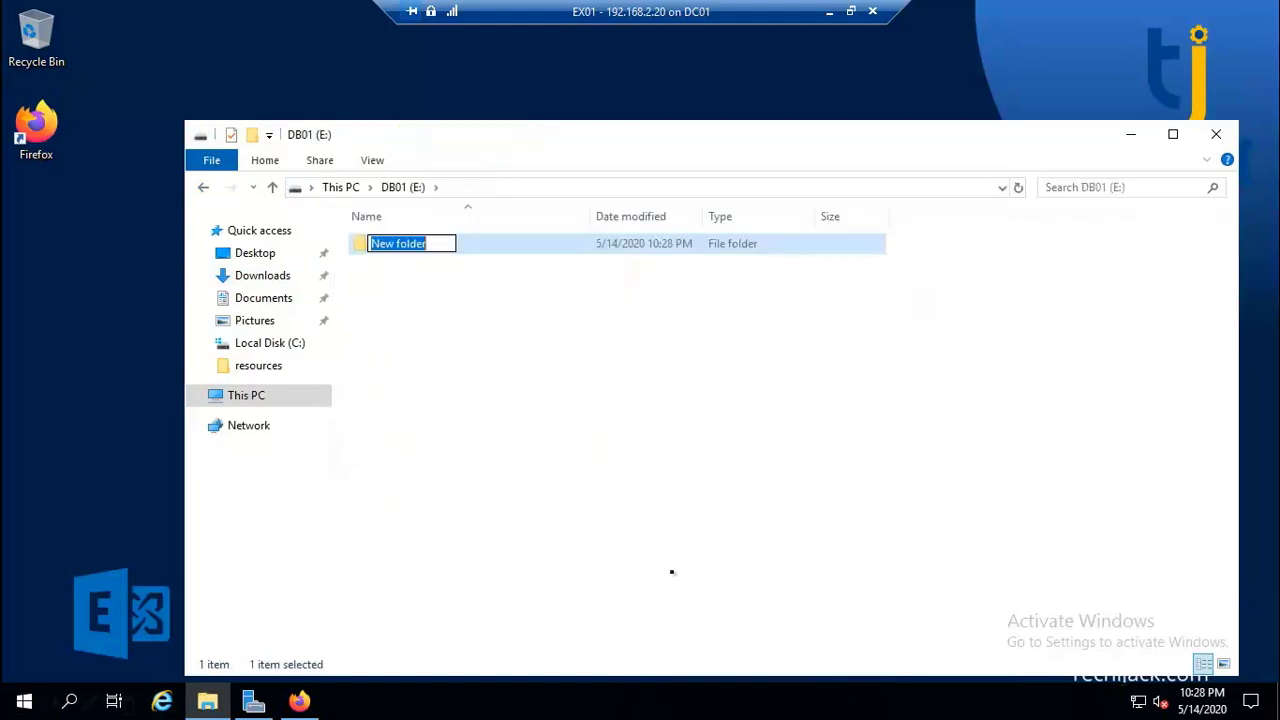
pyautogui.write('DB01')
pyautogui.press('Return')
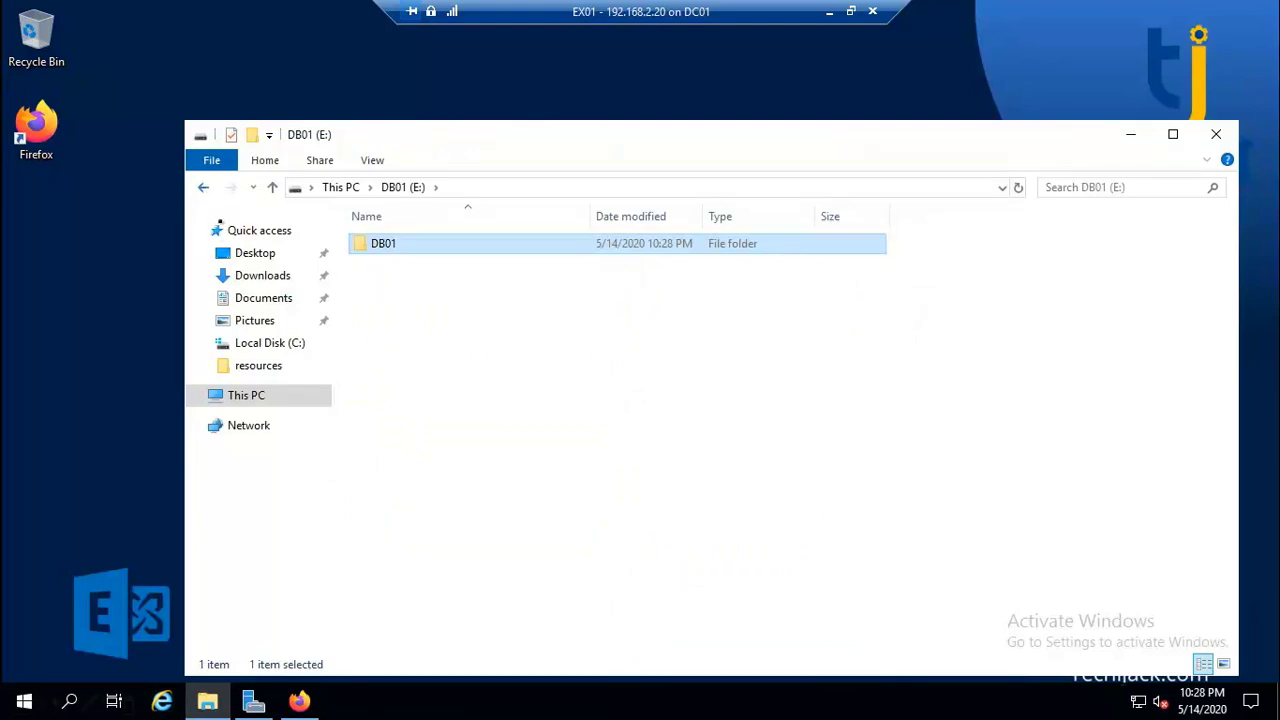
pyautogui.hotkey('alt', 'Left')
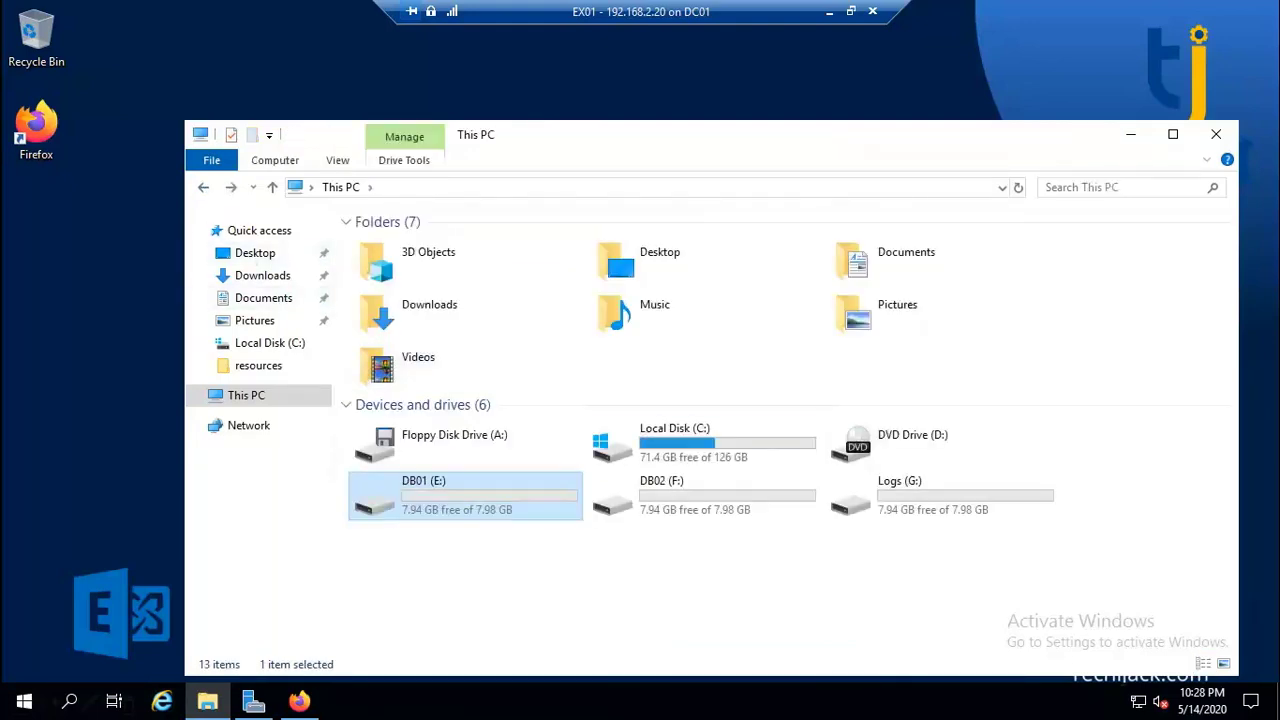
# On the Logs (G:) drive, create a Logs folder containing a DB01 subfolder.
pyautogui.doubleClick(858, 505)
pyautogui.rightClick(506, 332)
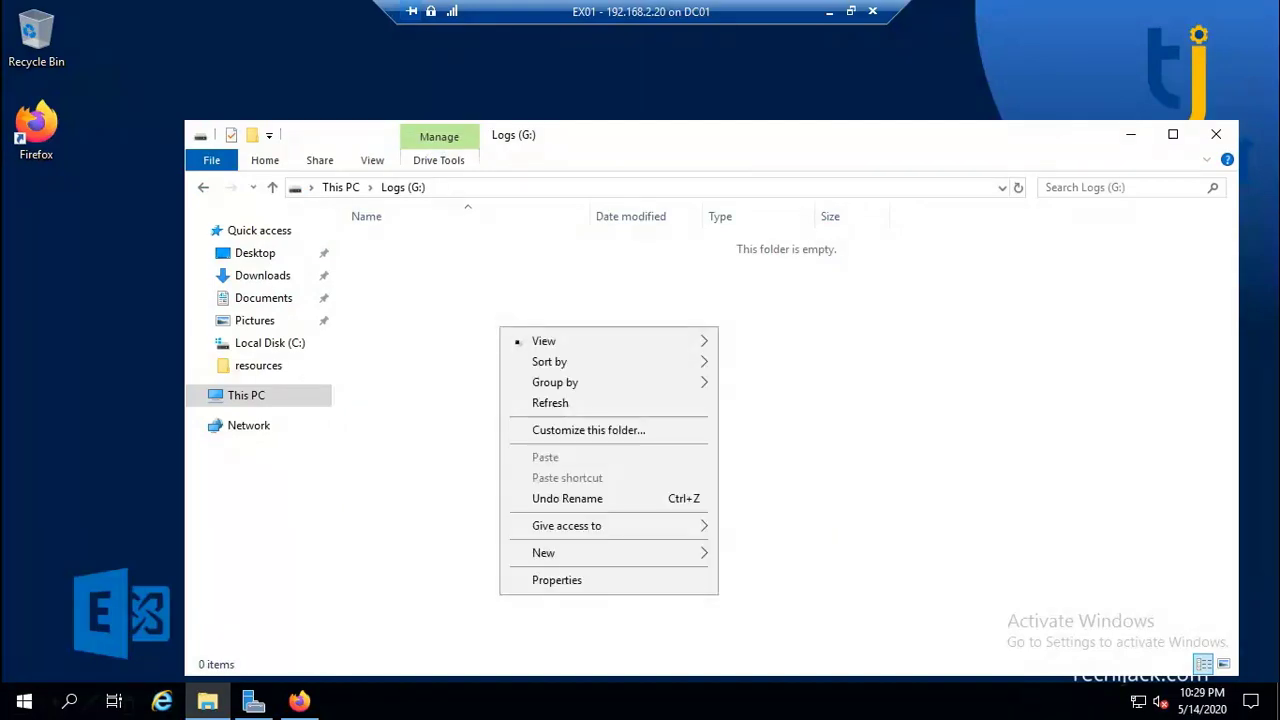
pyautogui.moveTo(654, 553)
pyautogui.click(762, 554)
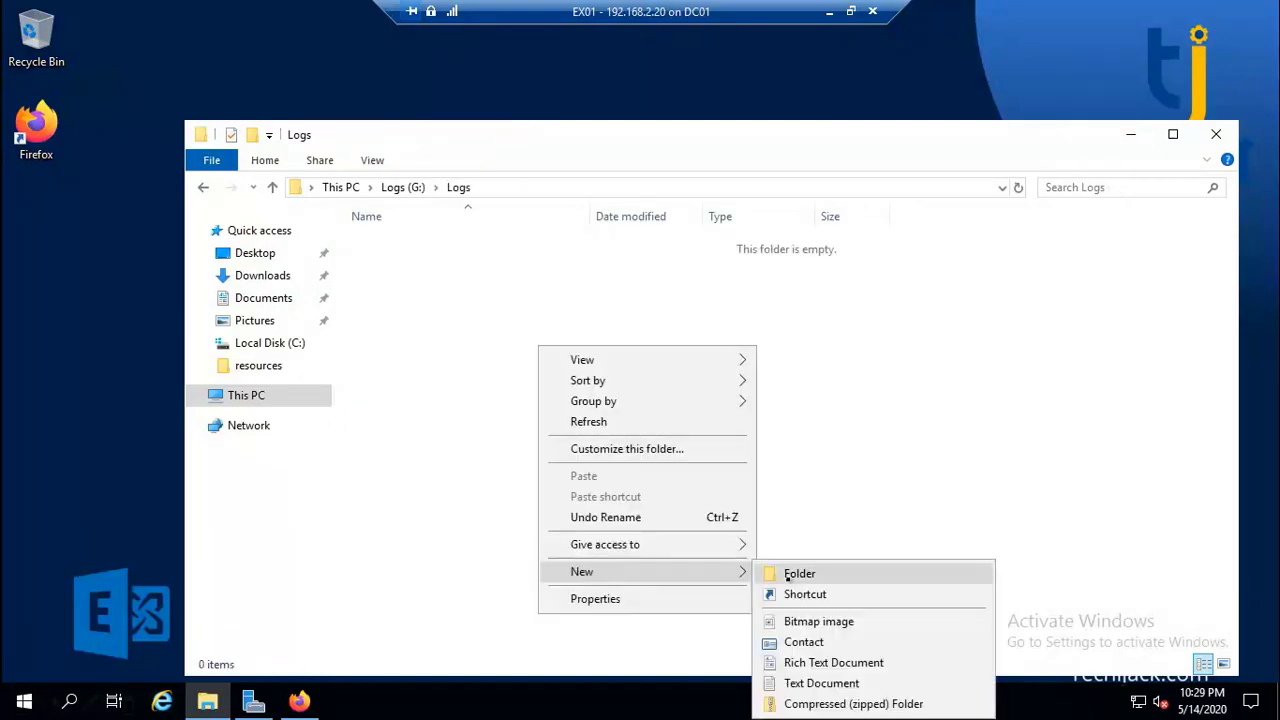
pyautogui.click(770, 571)
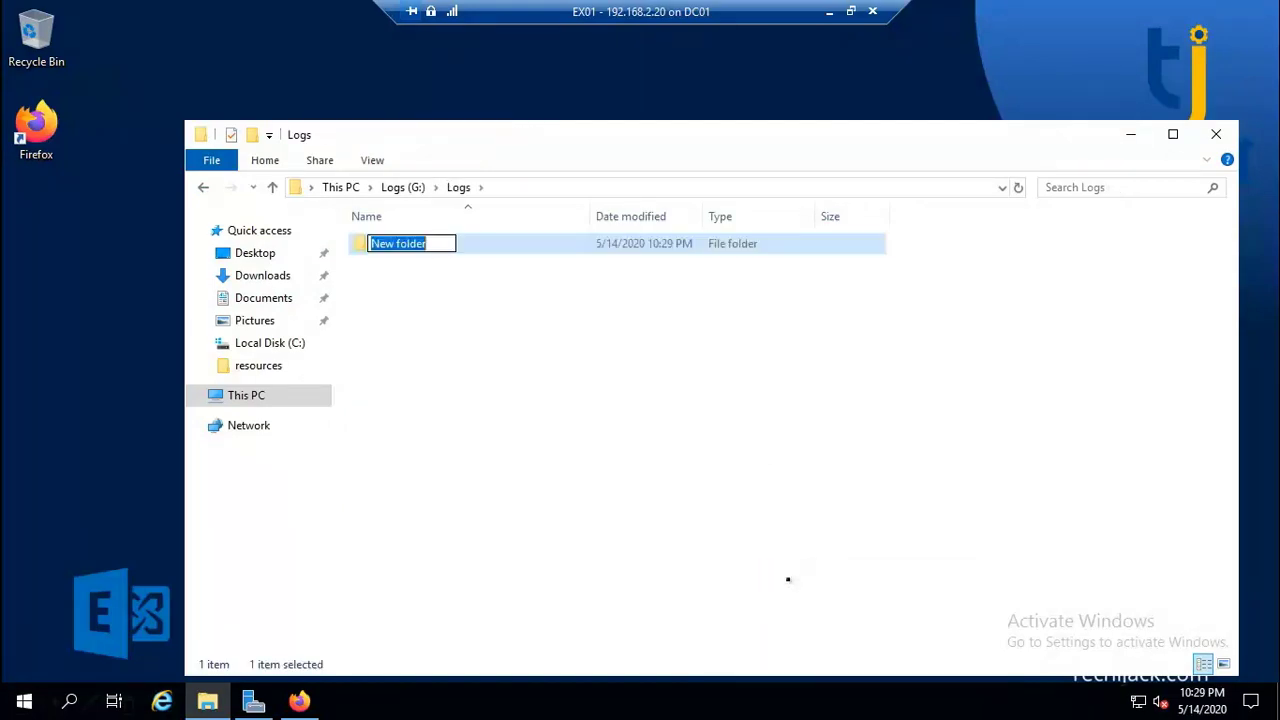
pyautogui.write('DB01')
pyautogui.press('Return')
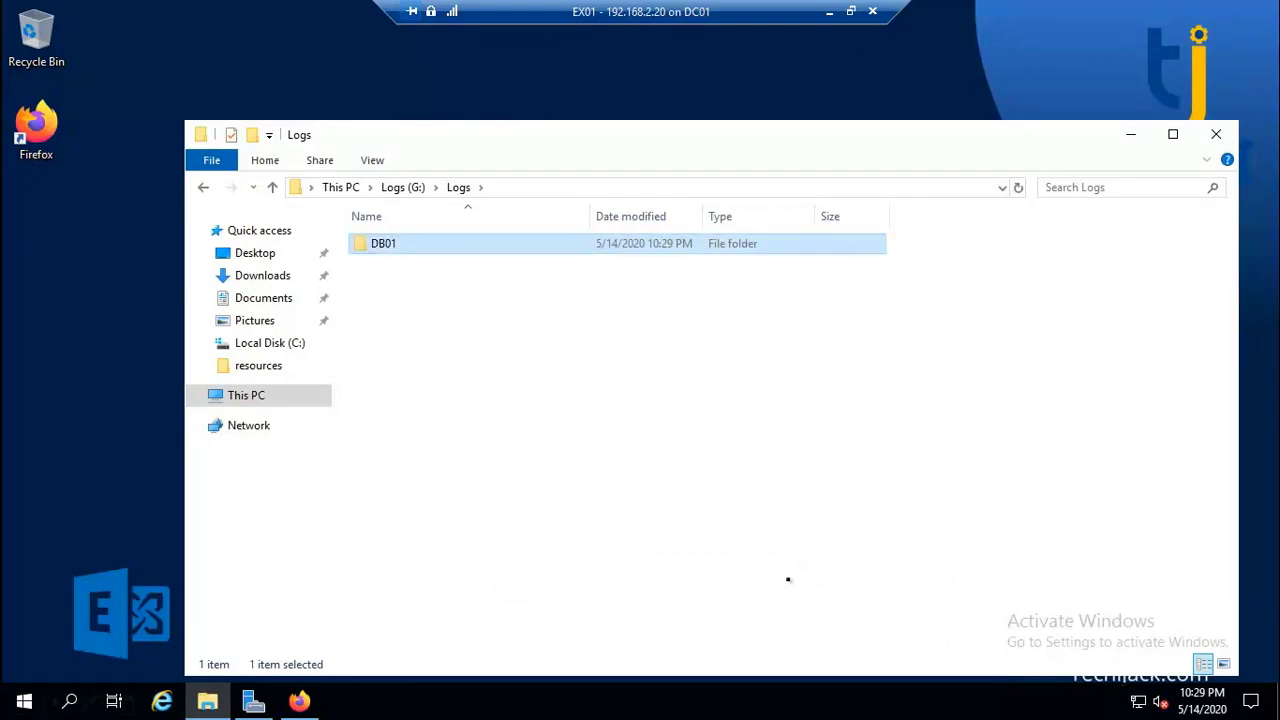
# Copy the DB01 folder, rename the copy DB02, and return to This PC.
pyautogui.hotkey('ctrl', 'c')
pyautogui.hotkey('ctrl', 'v')
pyautogui.press('F2')
pyautogui.write('DB02')
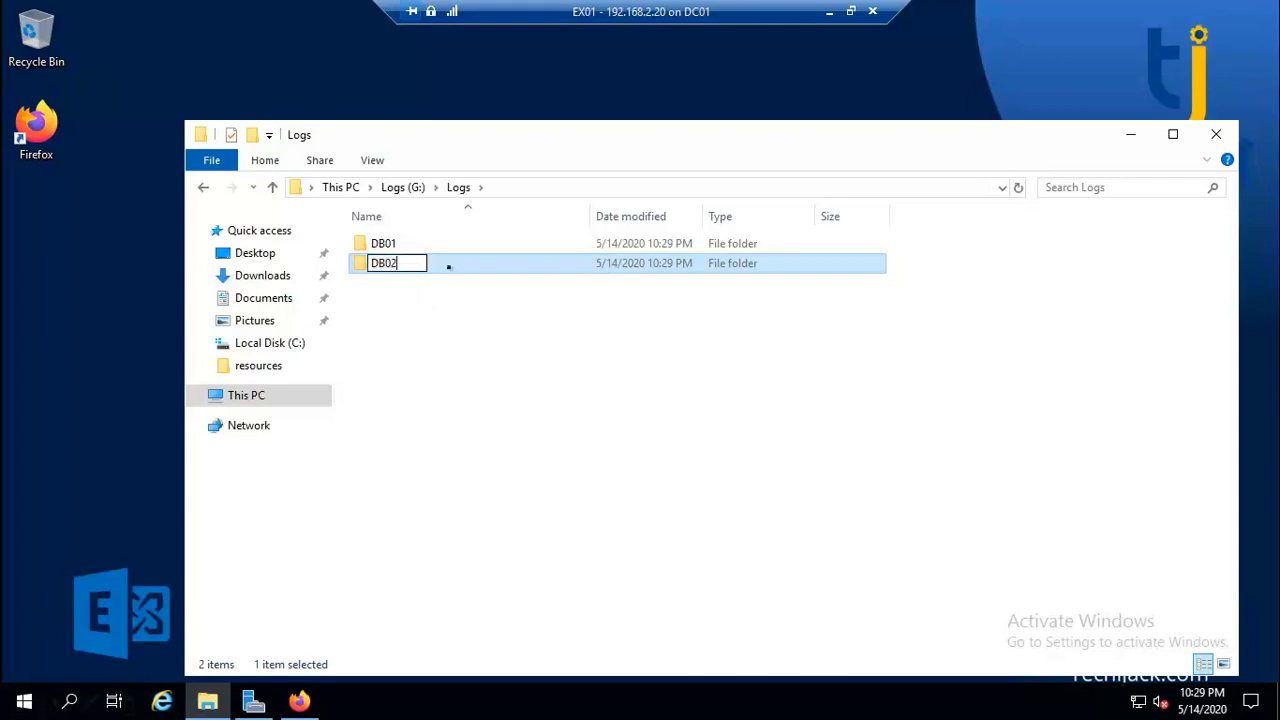
pyautogui.press('Return')
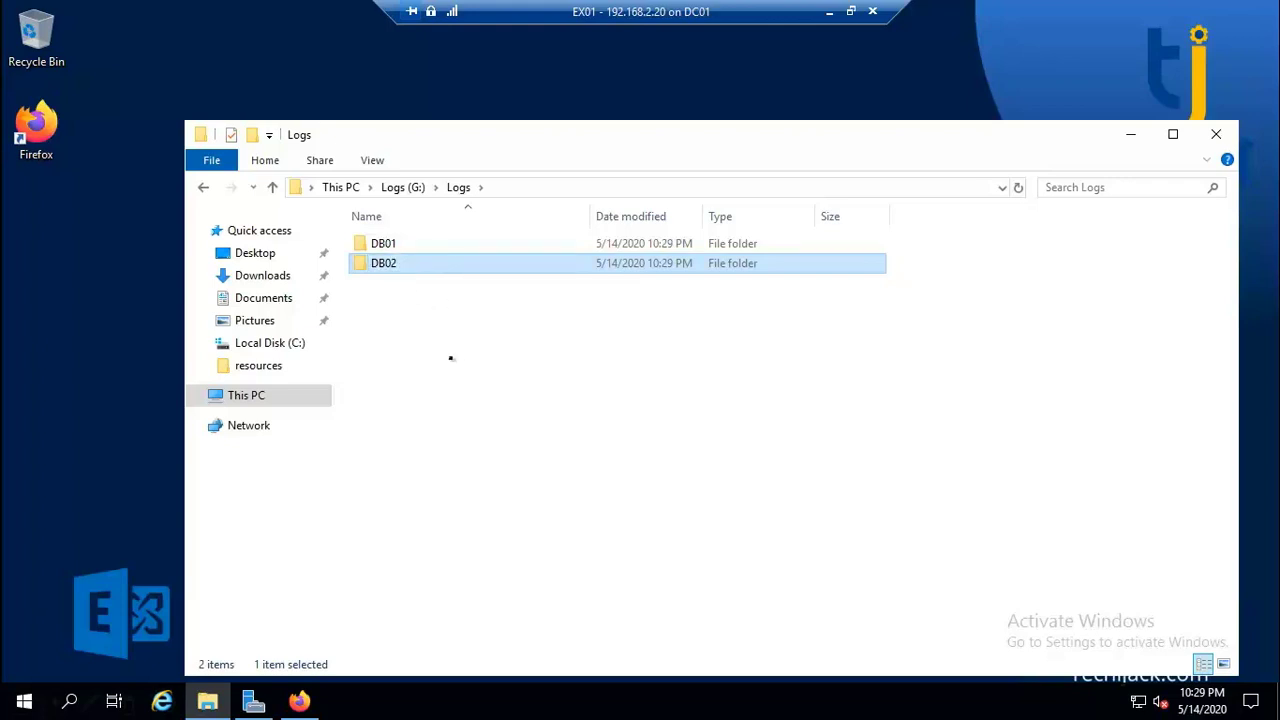
pyautogui.click(389, 304)
pyautogui.click(203, 187)
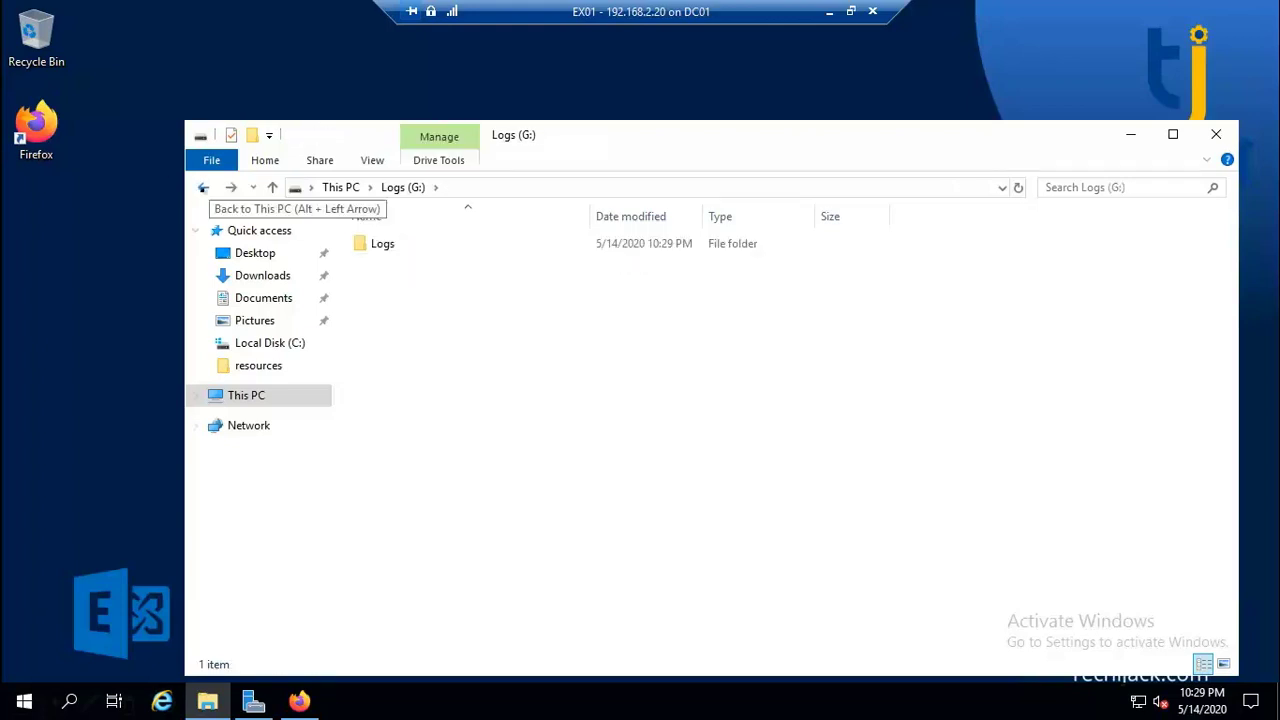
pyautogui.click(203, 187)
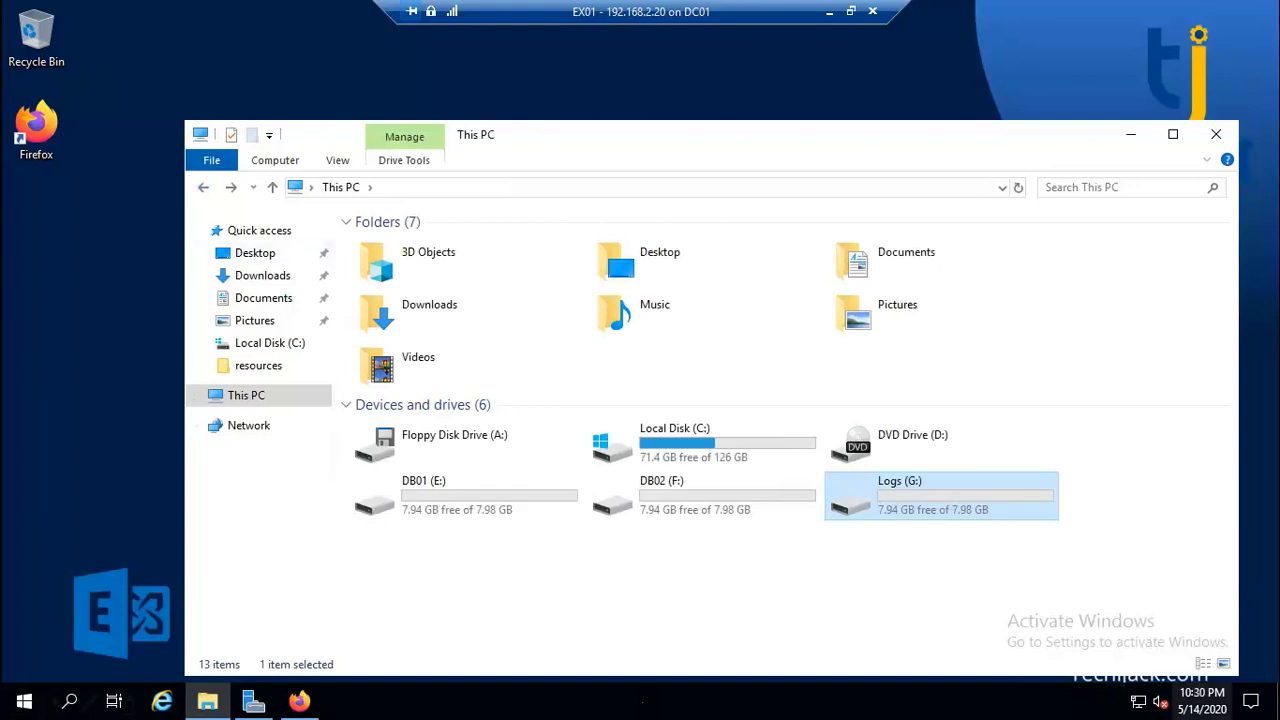
pyautogui.click(299, 701)
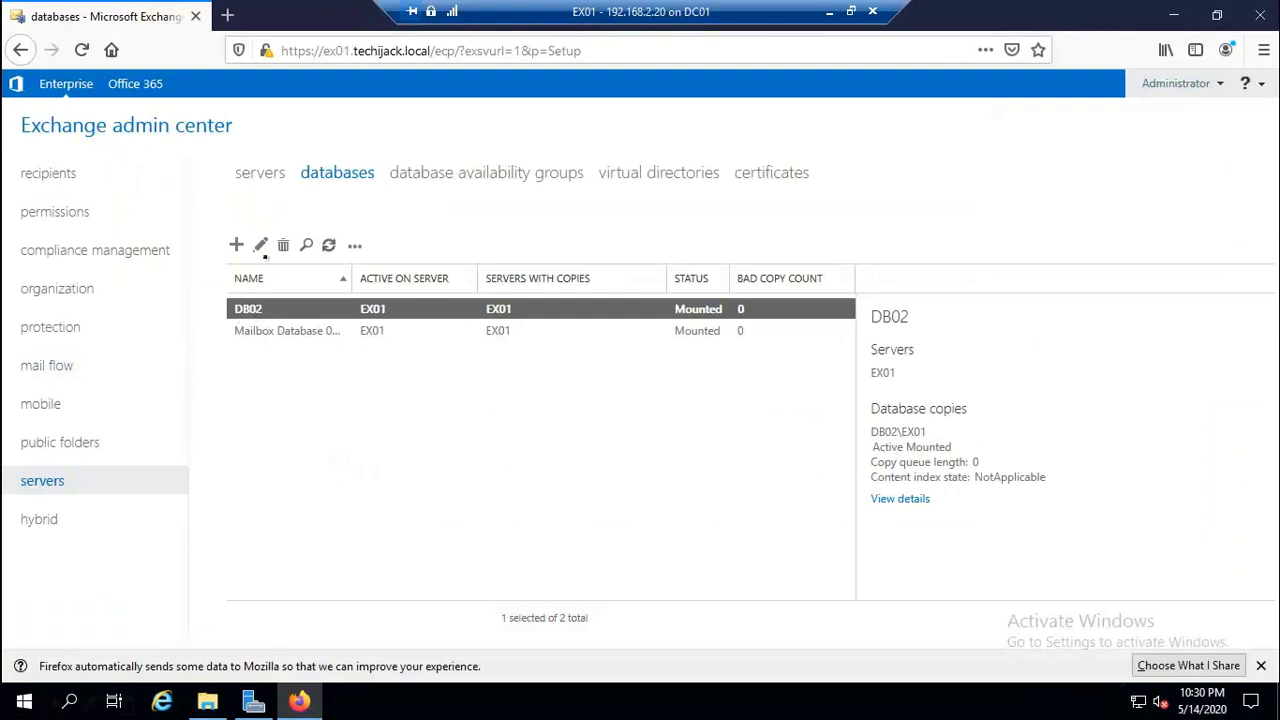
pyautogui.click(260, 246)
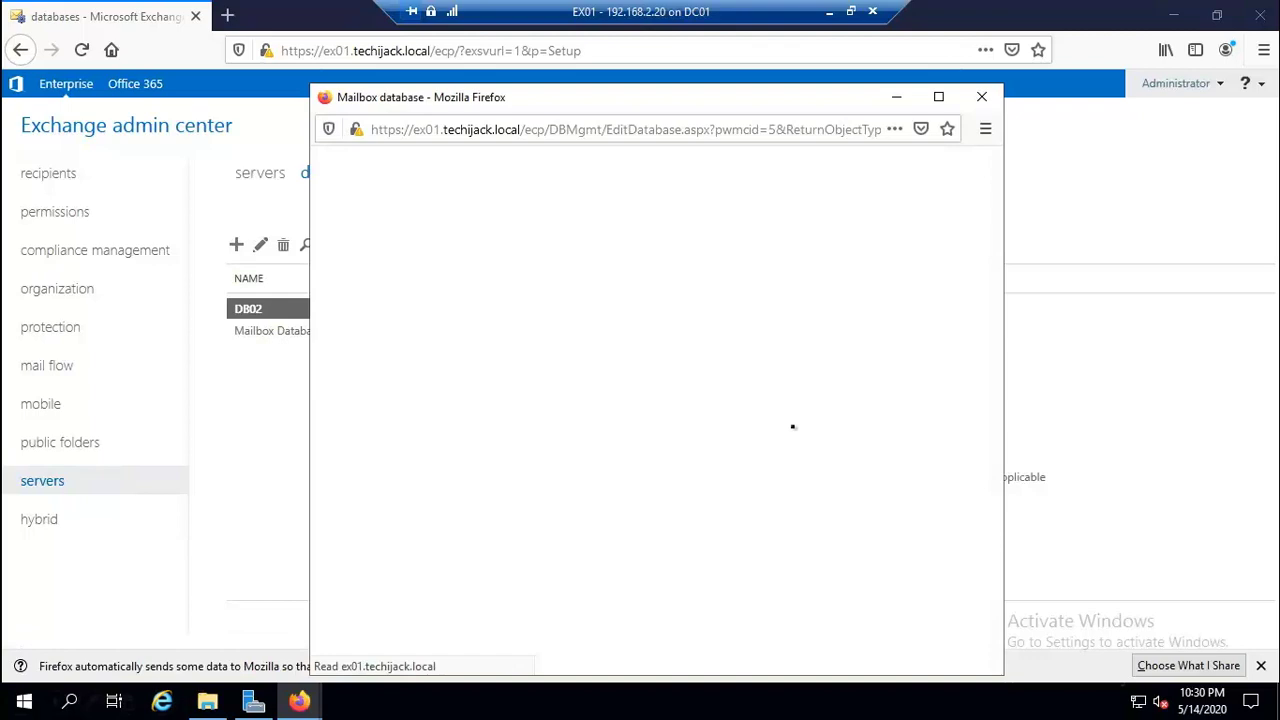
pyautogui.moveTo(506, 300); pyautogui.dragTo(736, 300)
pyautogui.click(921, 633)
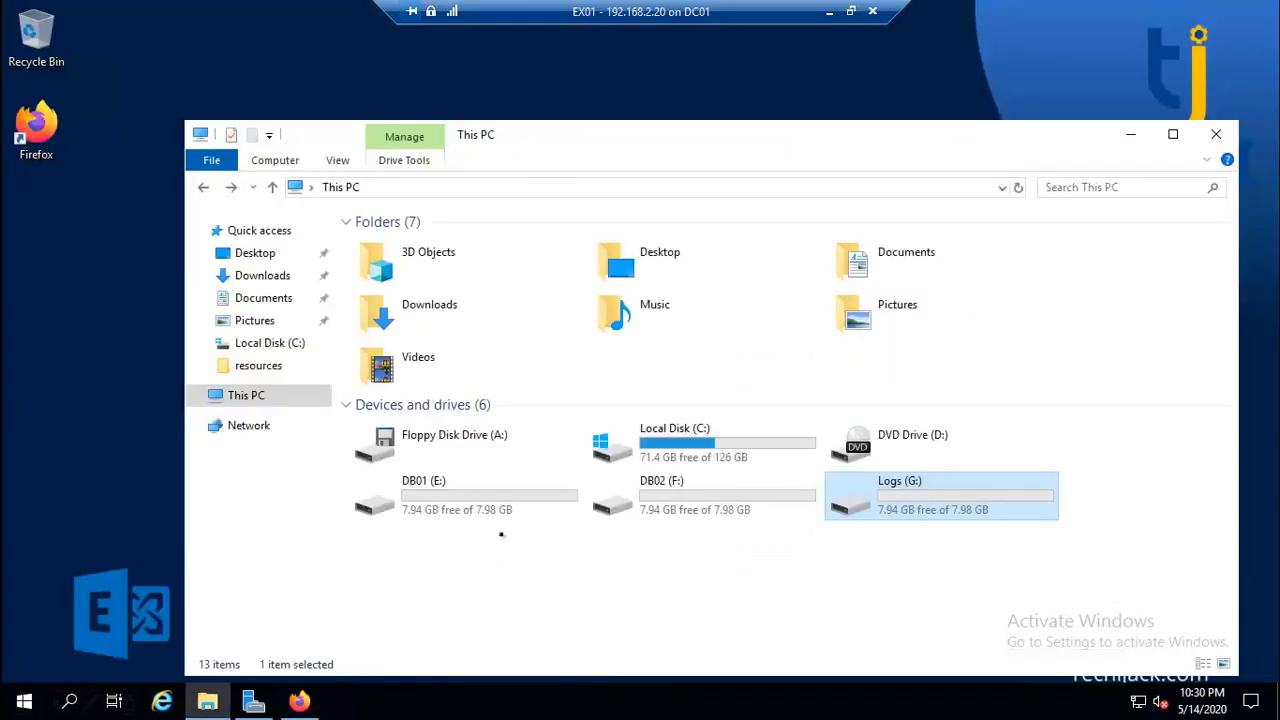
pyautogui.press('Left')
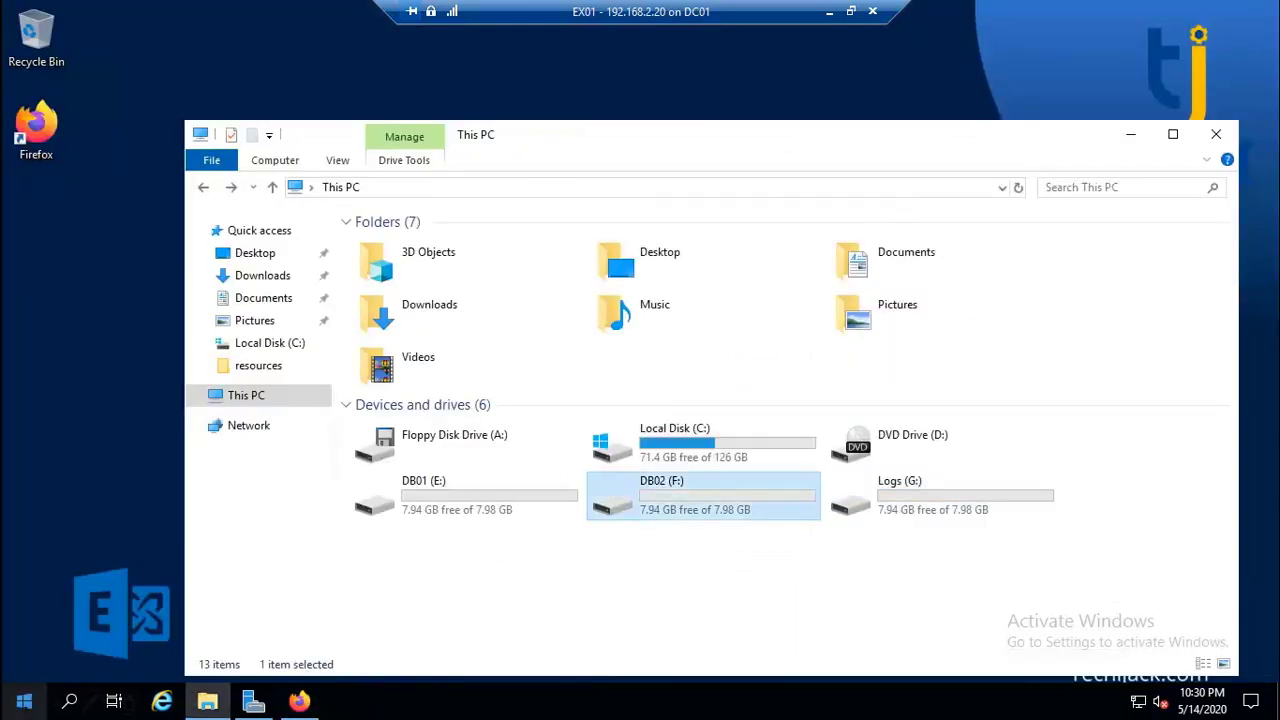
pyautogui.click(24, 701)
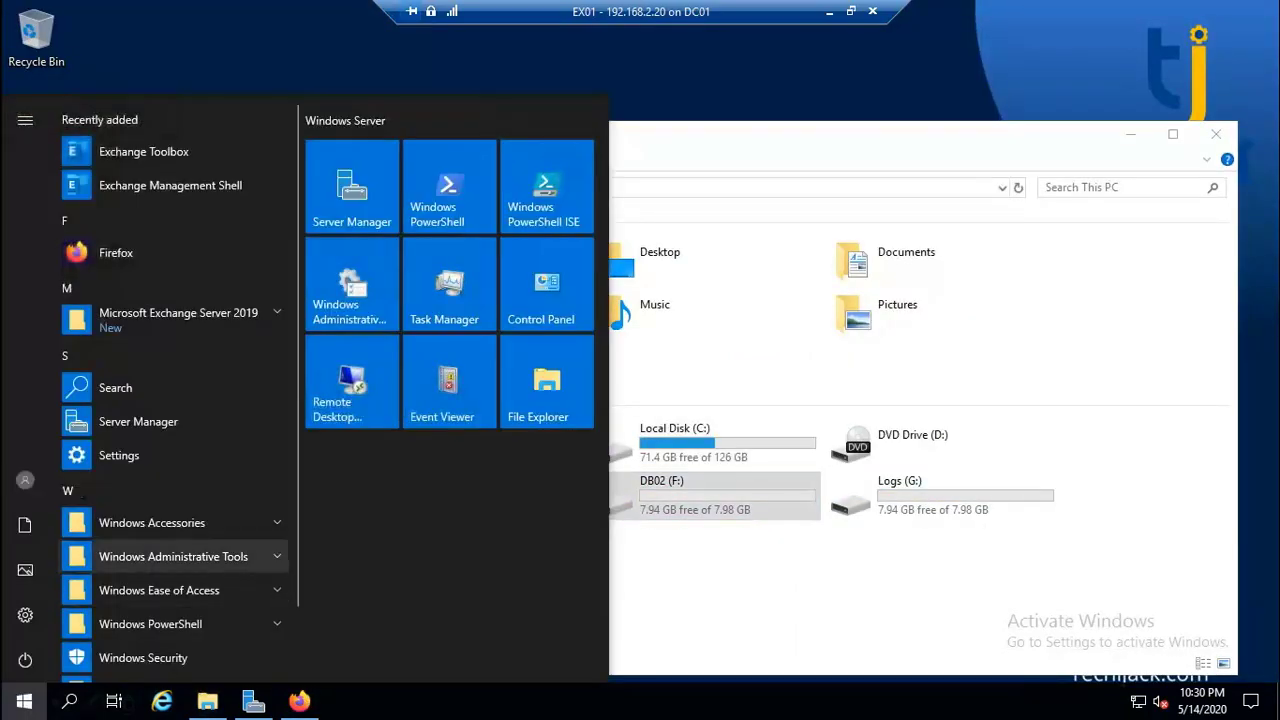
# In Exchange Management Shell, run Get-MailboxDatabase | fl Name, EdbFilePath, LogFolderPath.
pyautogui.click(155, 316)
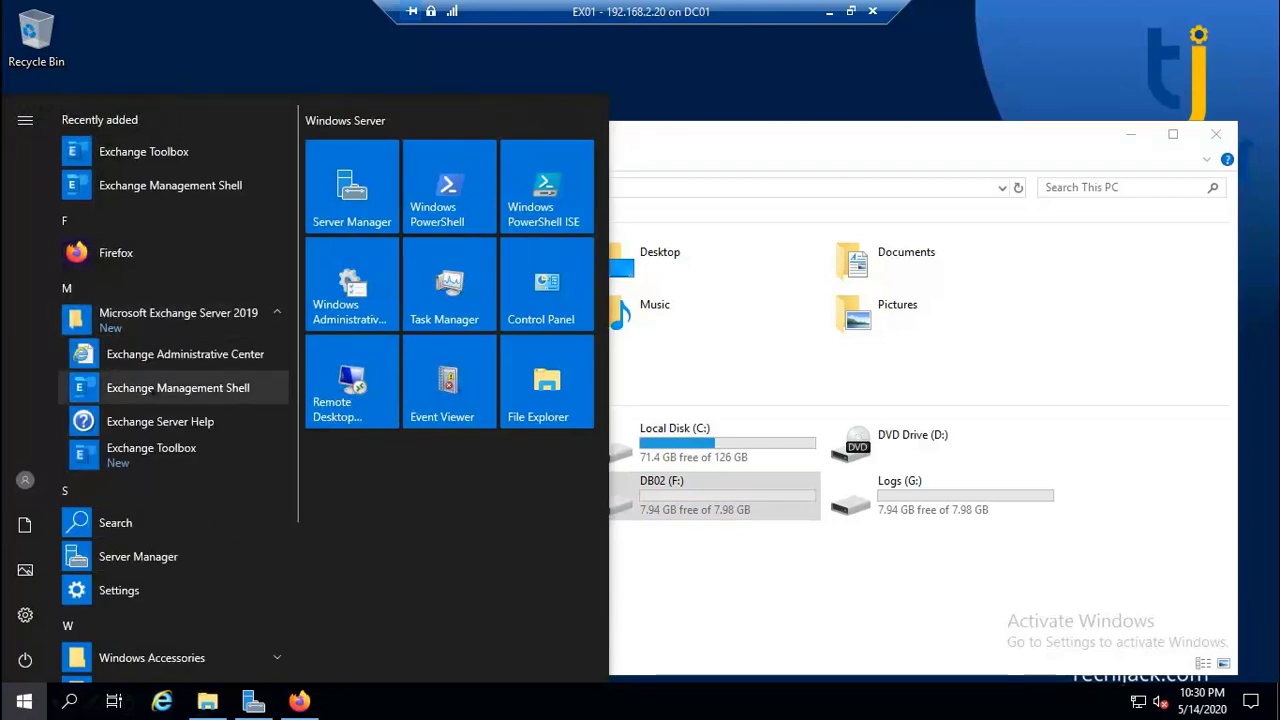
pyautogui.click(178, 388)
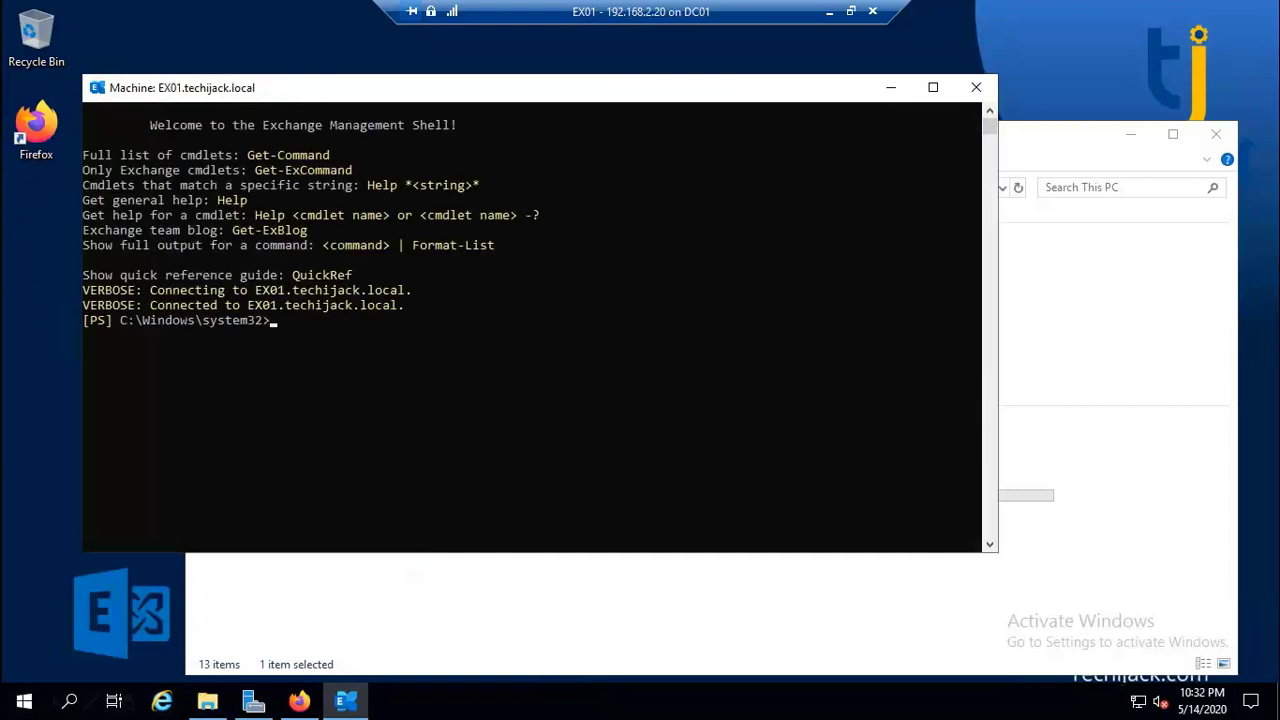
pyautogui.write('Get-MailboxDatabase ')
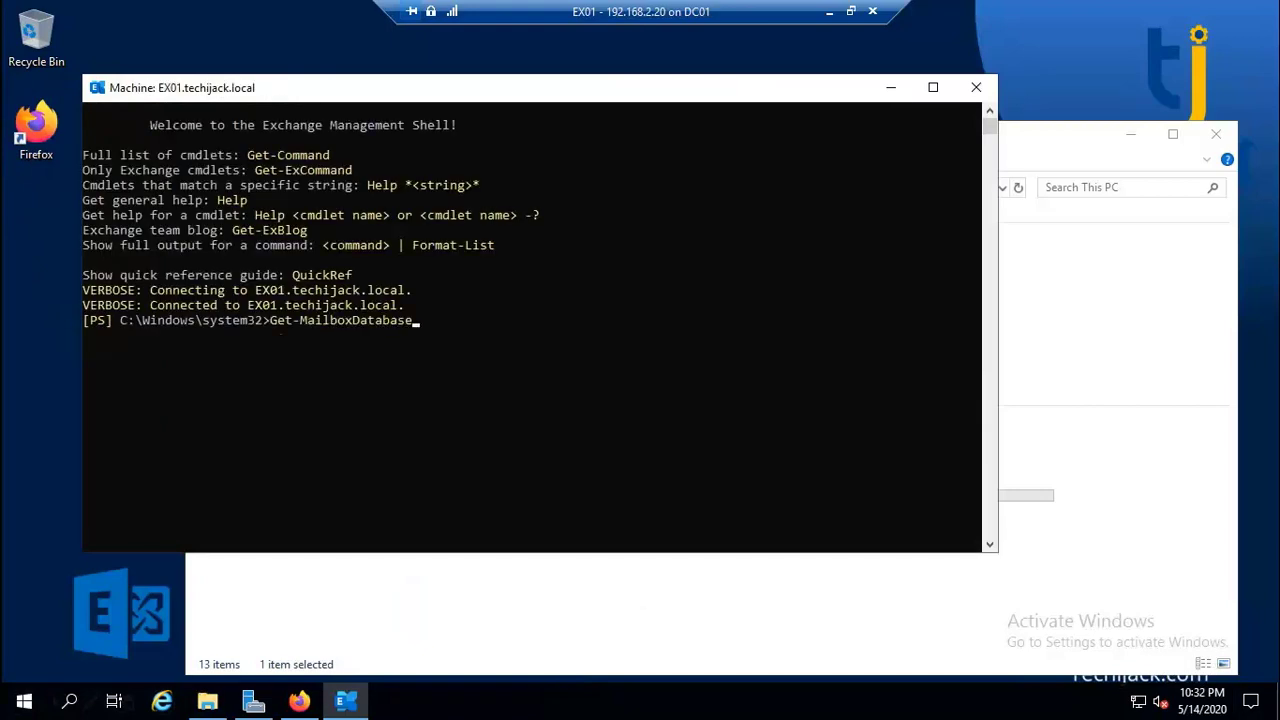
pyautogui.write('| fl Name, EdbfilePat')
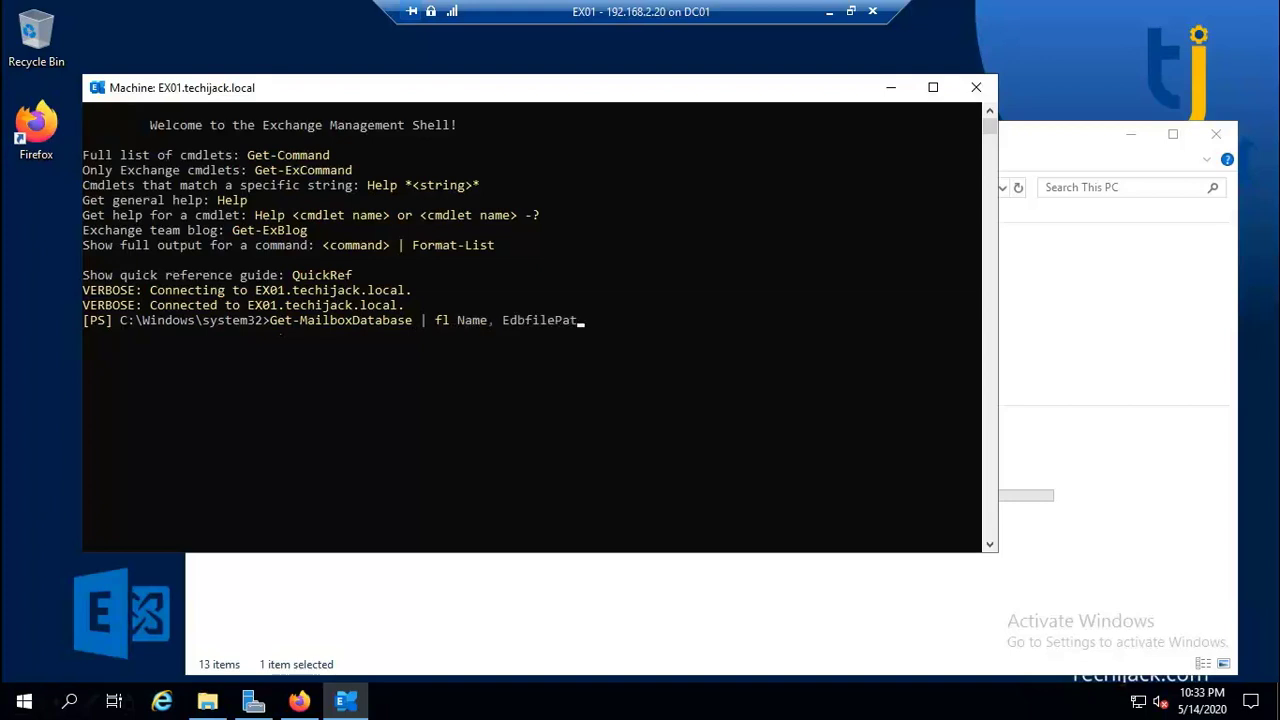
pyautogui.write('h,Log')
pyautogui.write('FolderP')
pyautogui.write('ath')
pyautogui.press('Return')
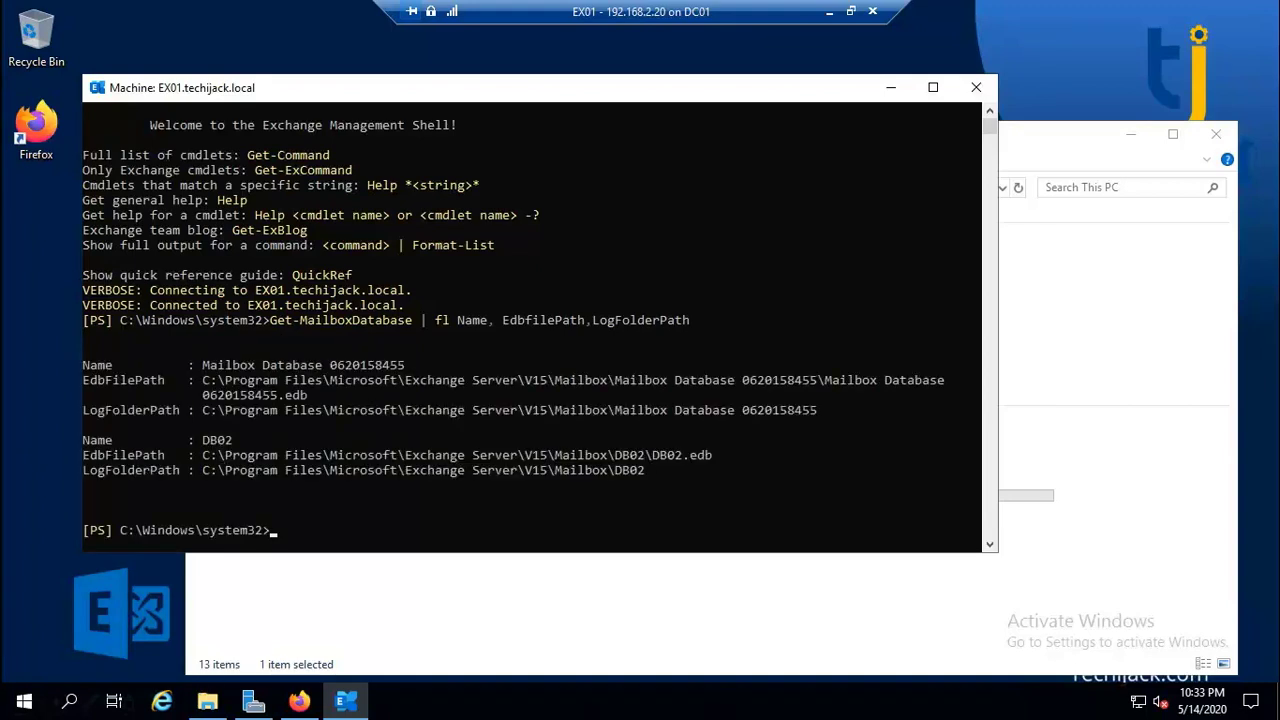
# Highlight the current C:\Program Files database and log paths in the output.
pyautogui.moveTo(210, 455); pyautogui.dragTo(300, 455)
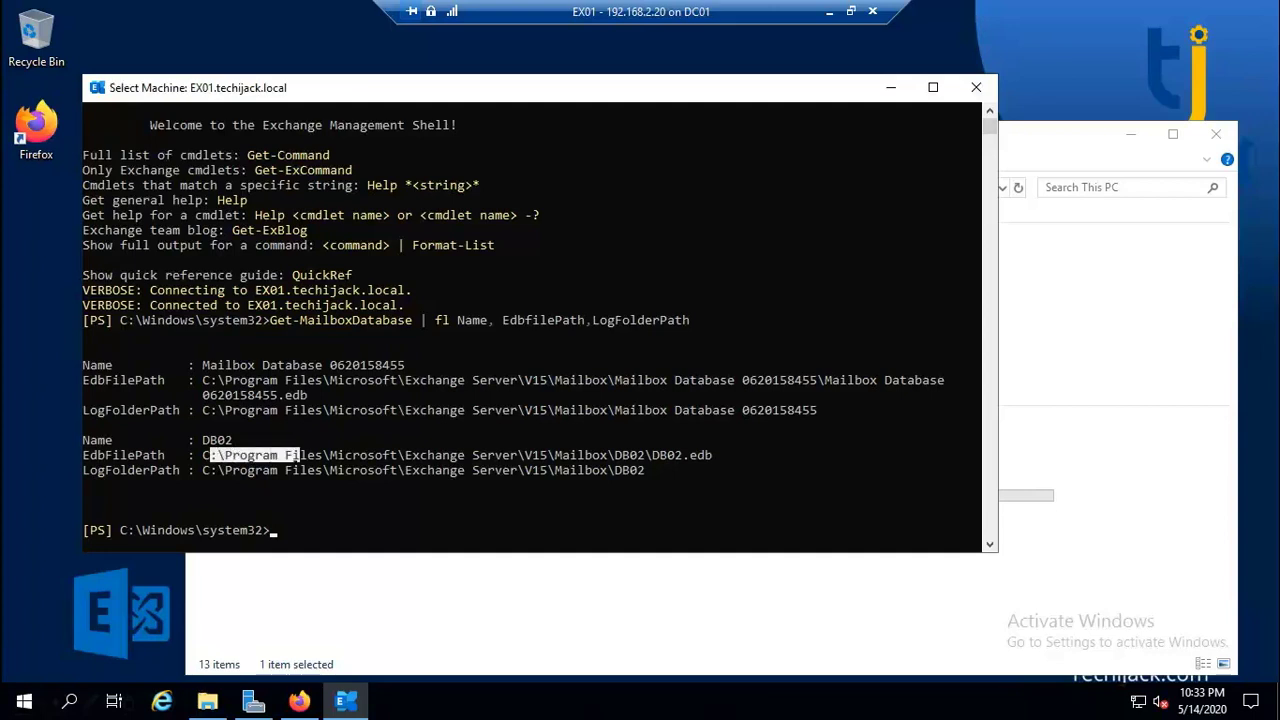
pyautogui.moveTo(210, 470); pyautogui.dragTo(270, 470)
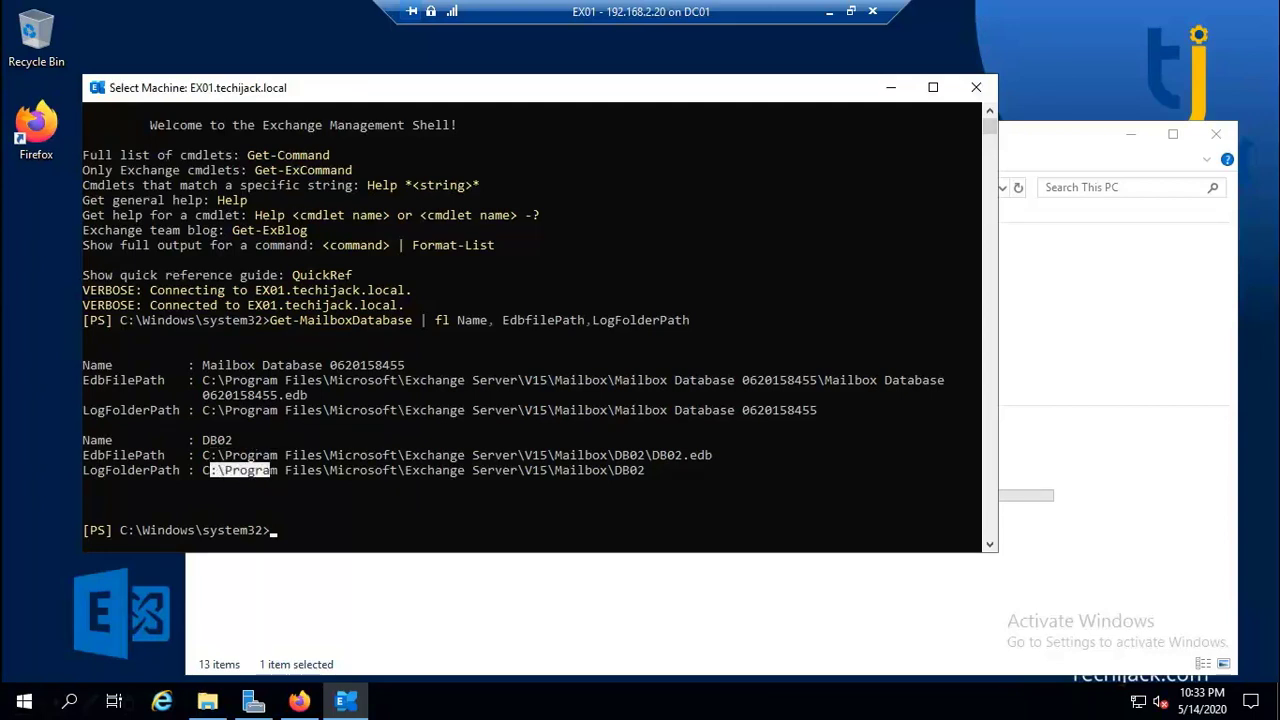
pyautogui.moveTo(202, 380); pyautogui.dragTo(286, 380)
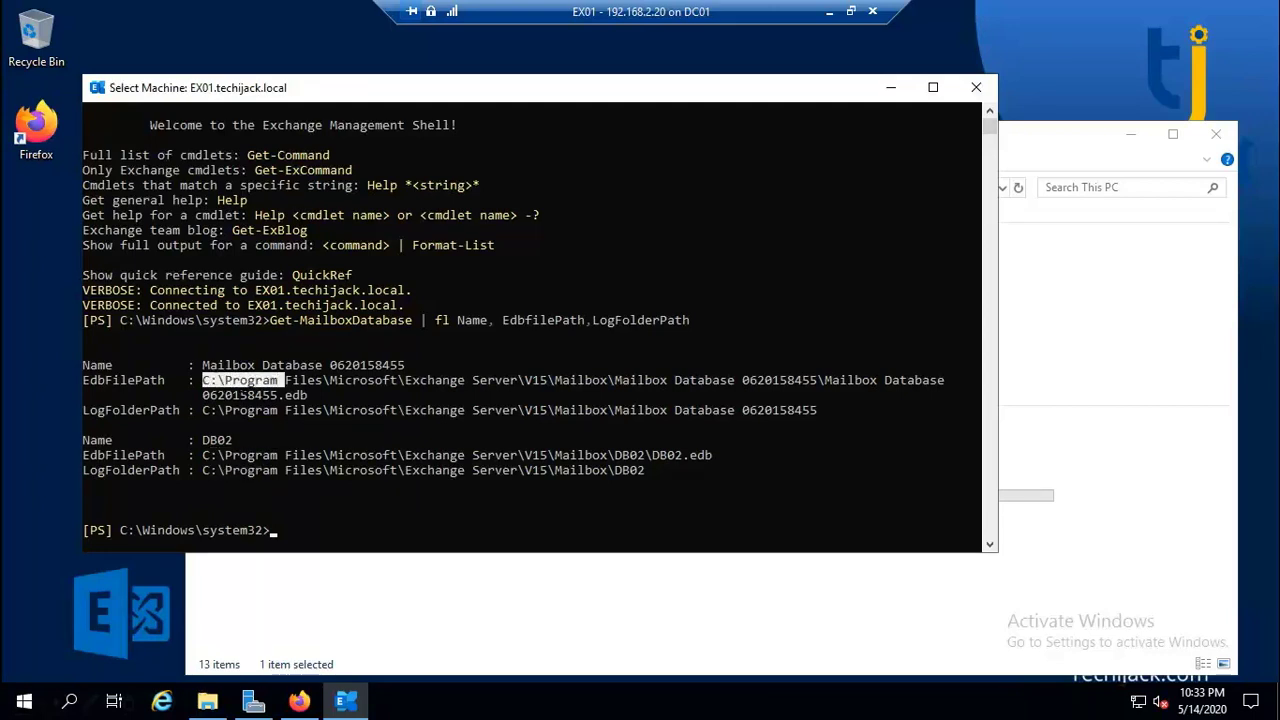
pyautogui.moveTo(187, 410); pyautogui.dragTo(294, 410)
pyautogui.click(400, 380)
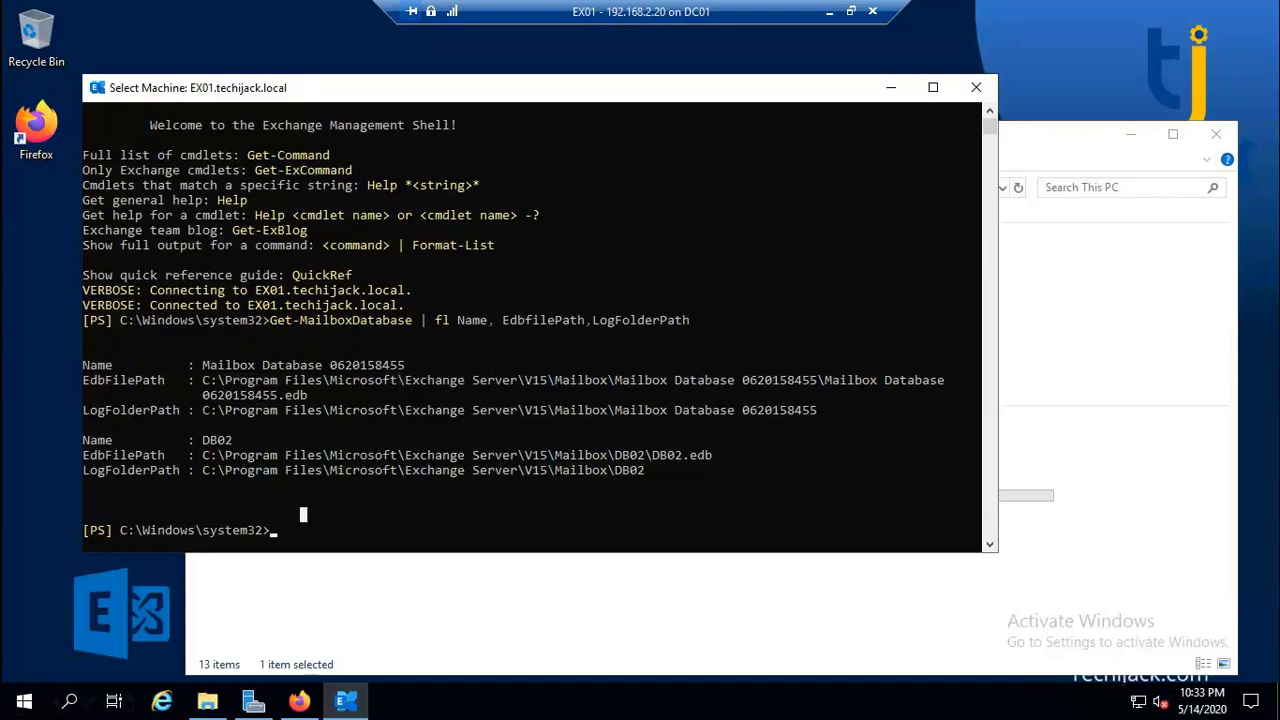
# Enter Move-DatabasePath for DB02 with -EdbFilePath F:\DB02\DB02.edb and -LogFolderPath G:\Logs\DB02.
pyautogui.write('Move-DatabasePath')
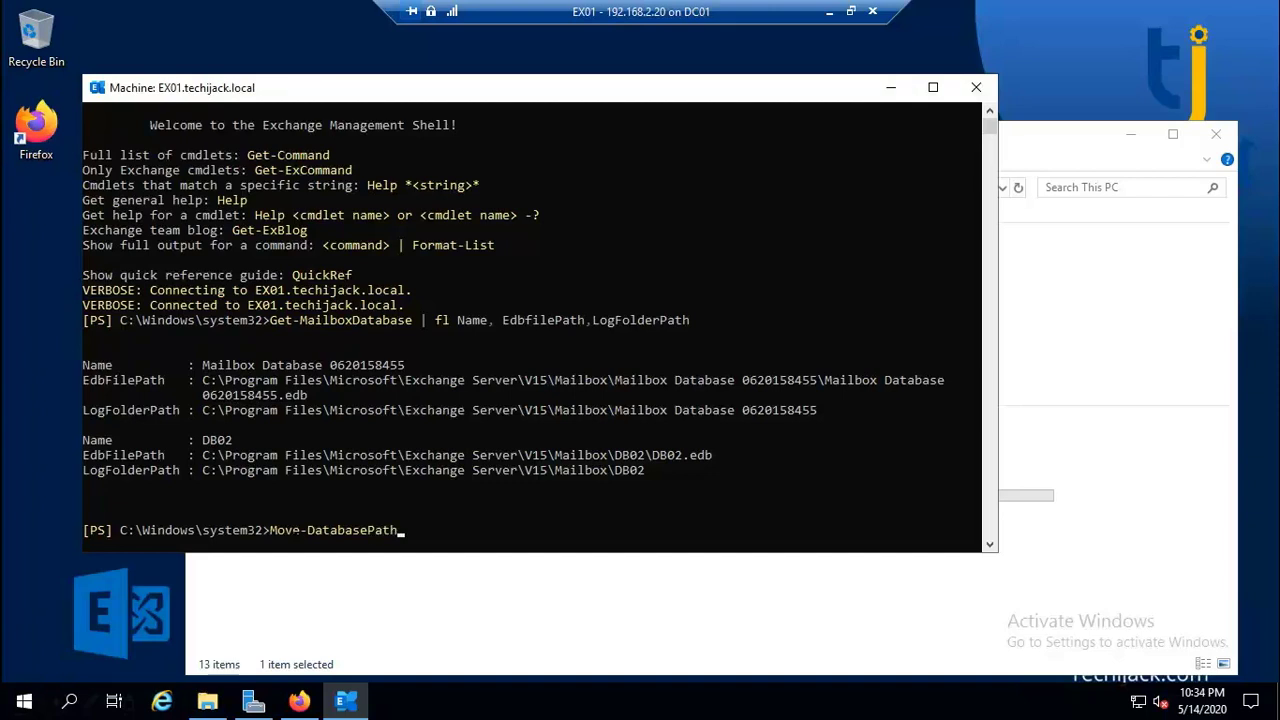
pyautogui.write(' DB02 -Ed')
pyautogui.press('Tab')
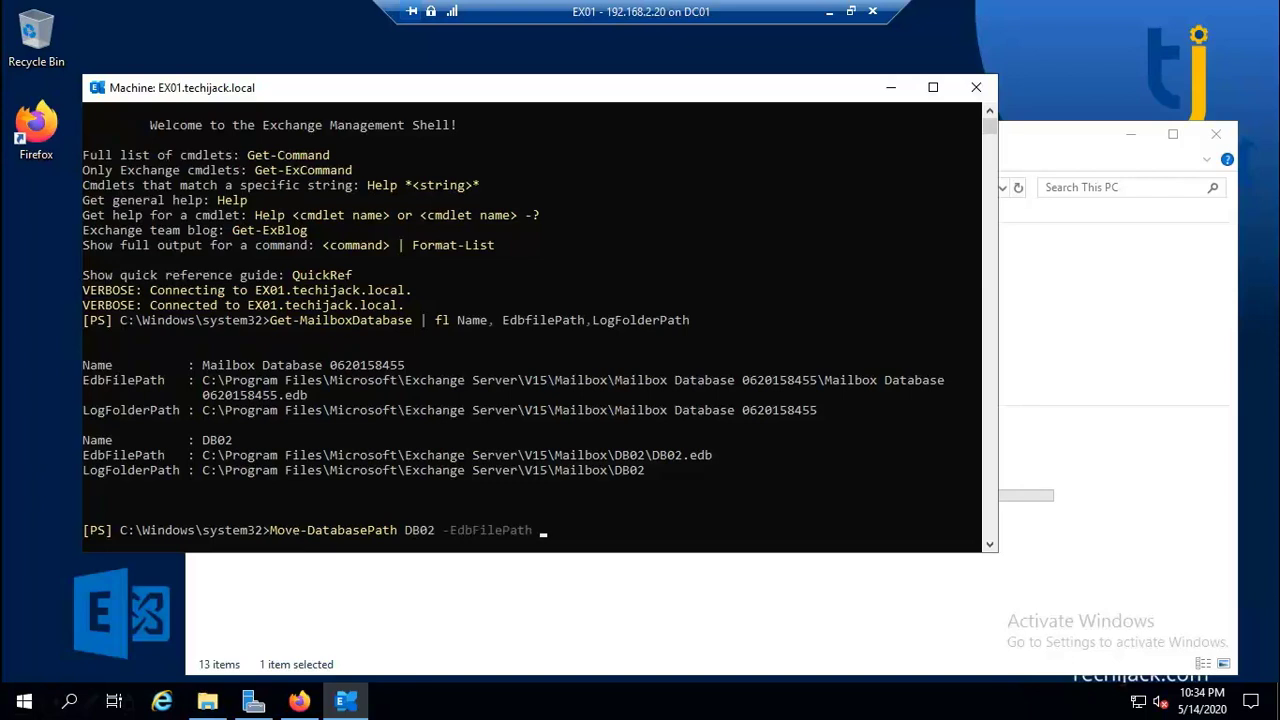
pyautogui.click(207, 701)
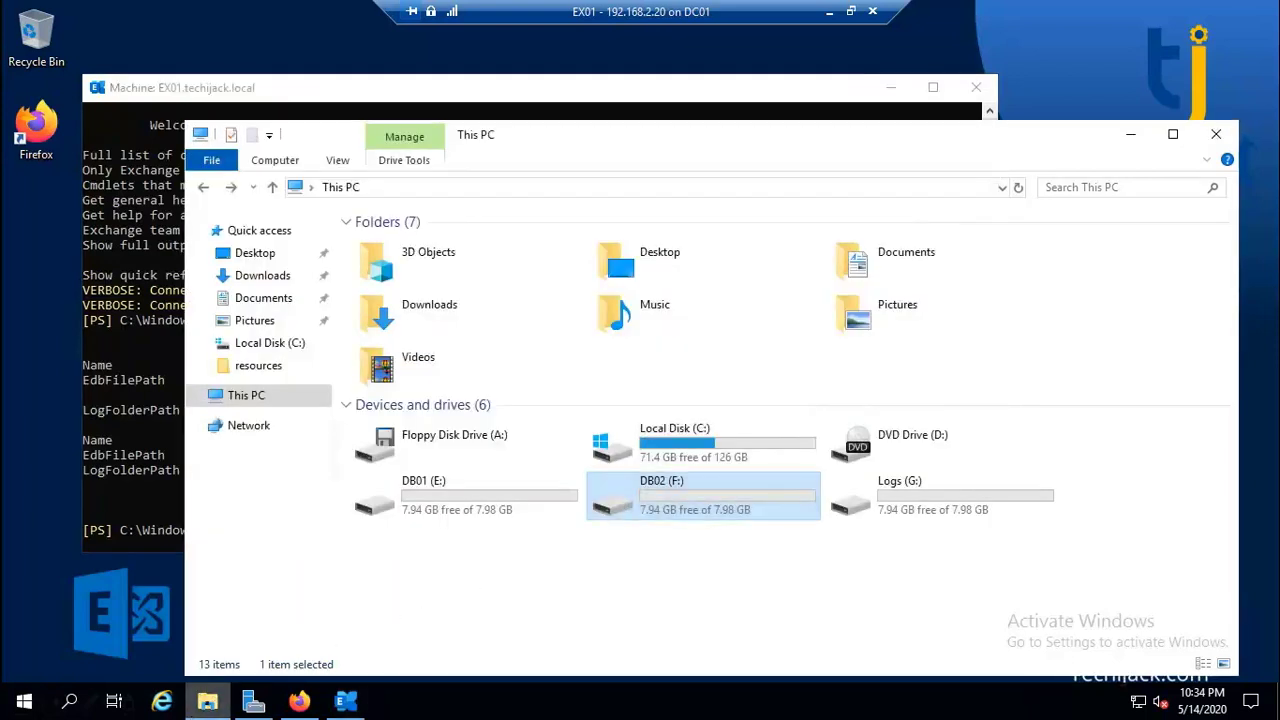
pyautogui.click(207, 701)
pyautogui.write('F:\\DB')
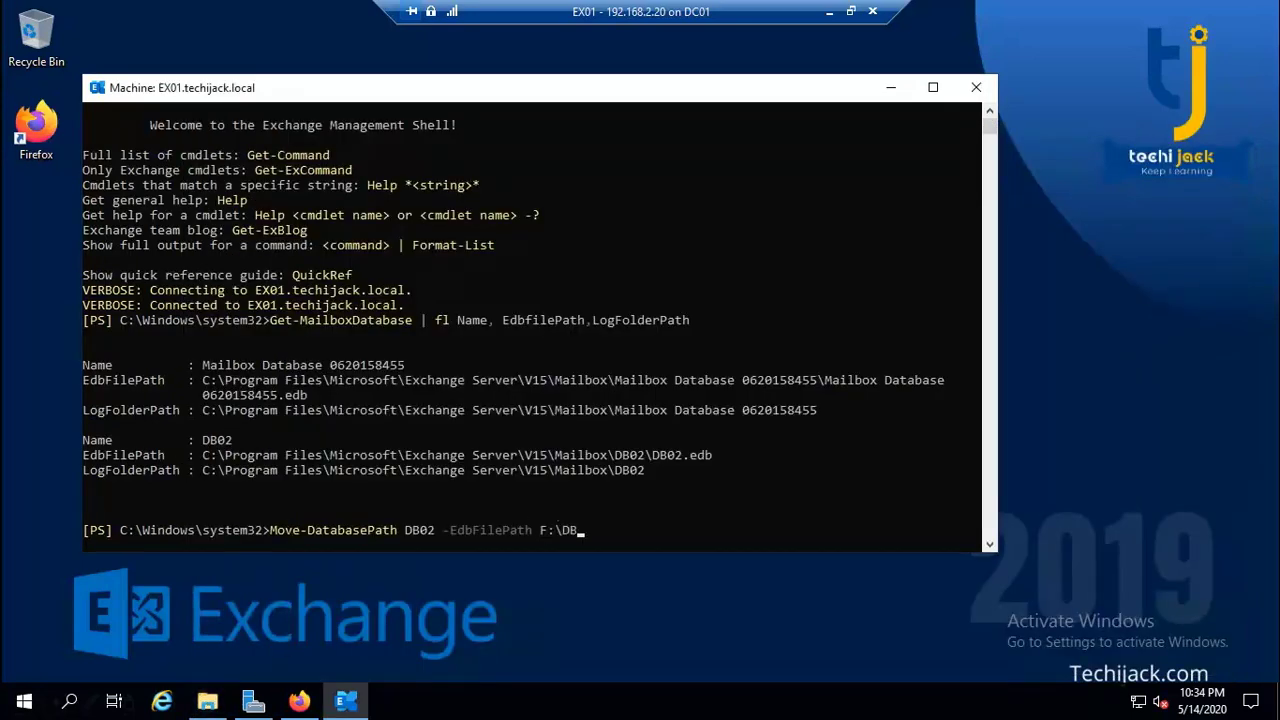
pyautogui.write('02\\DB')
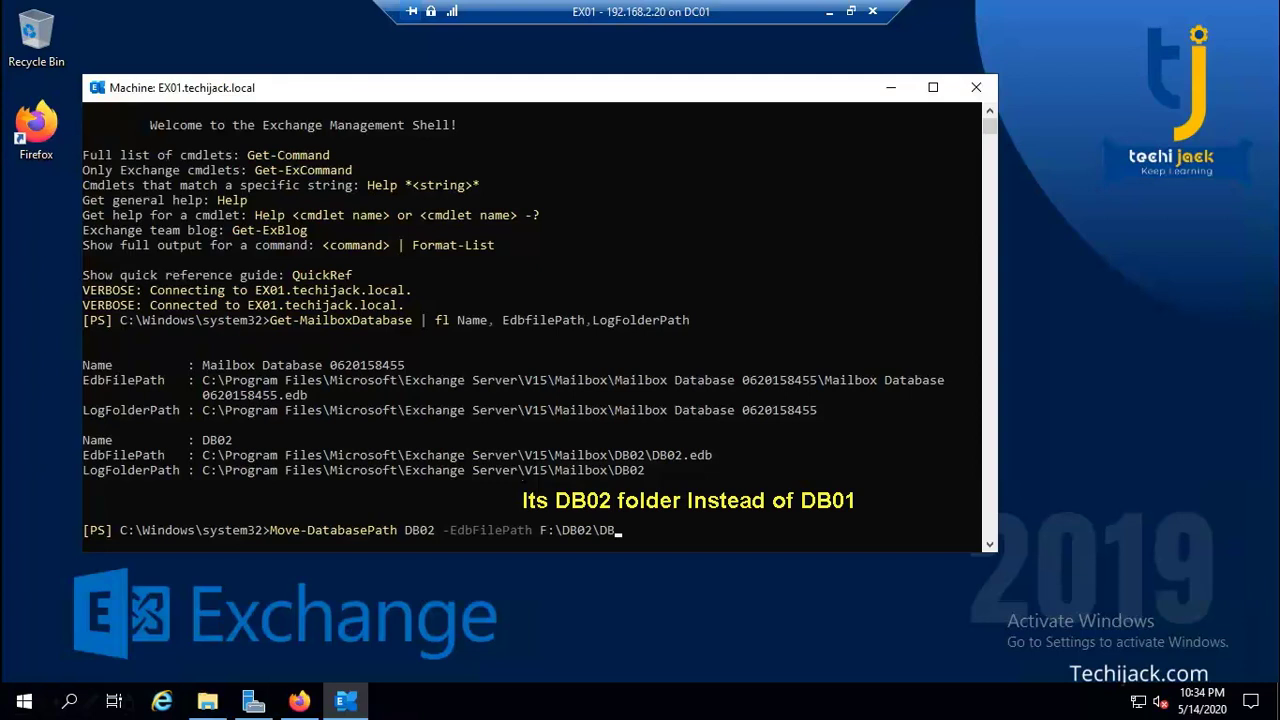
pyautogui.write('02.edb -Log')
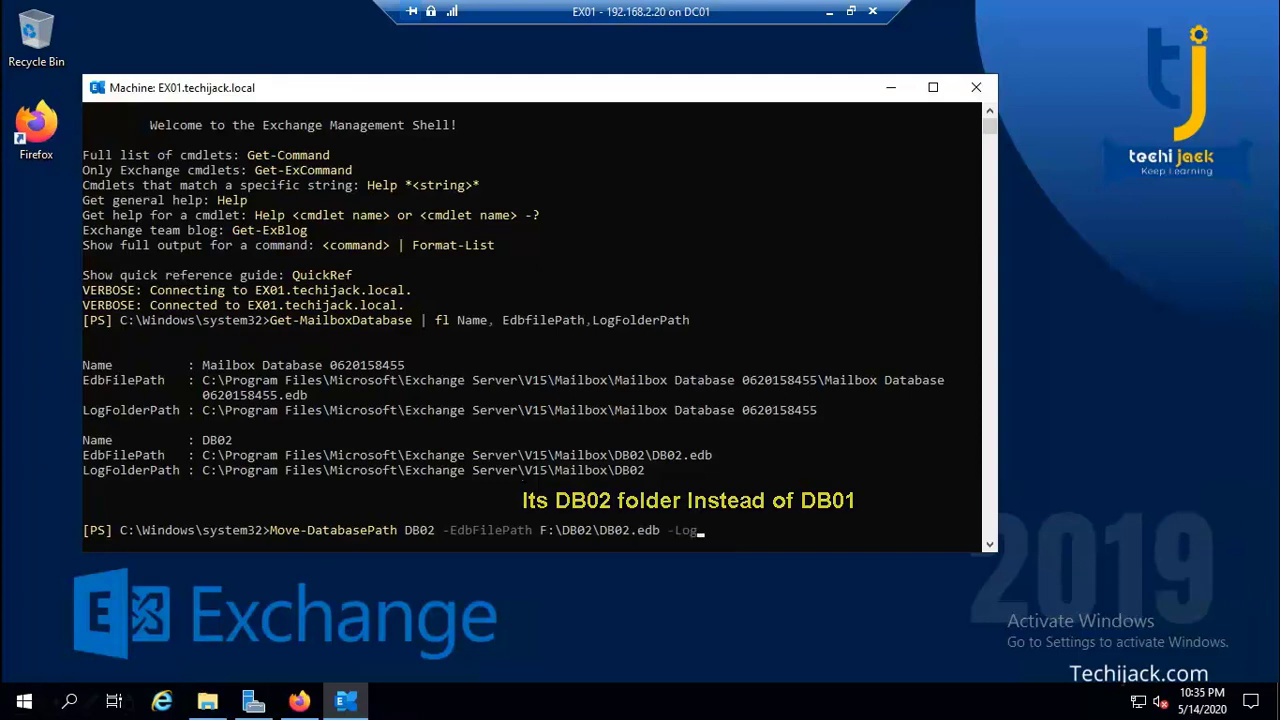
pyautogui.write('Folder')
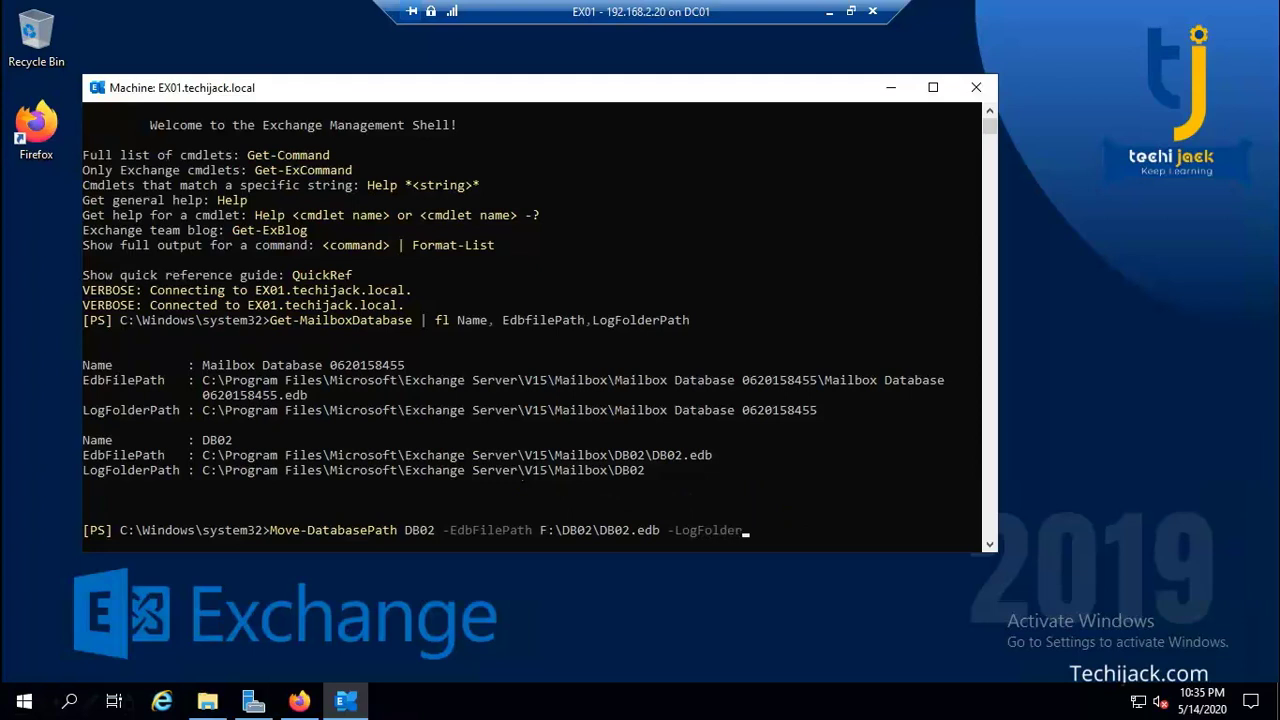
pyautogui.write('Path G:\\Logs\\DB02')
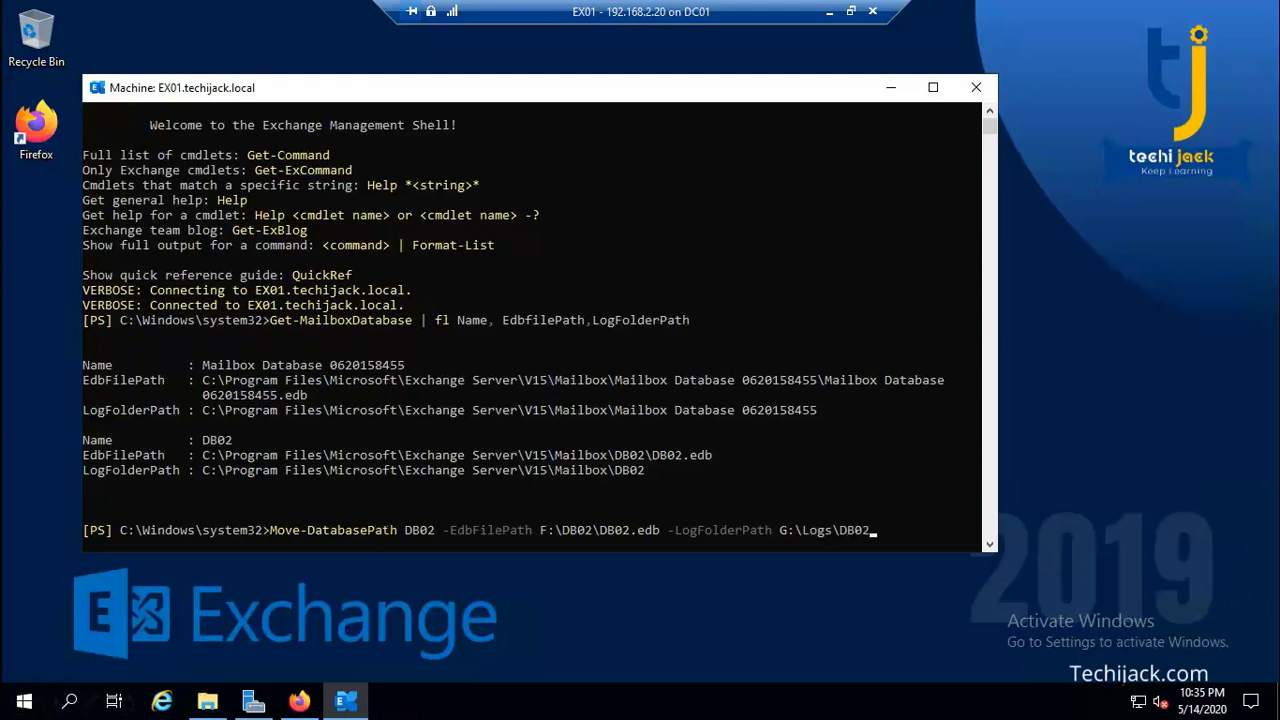
pyautogui.press('Return')
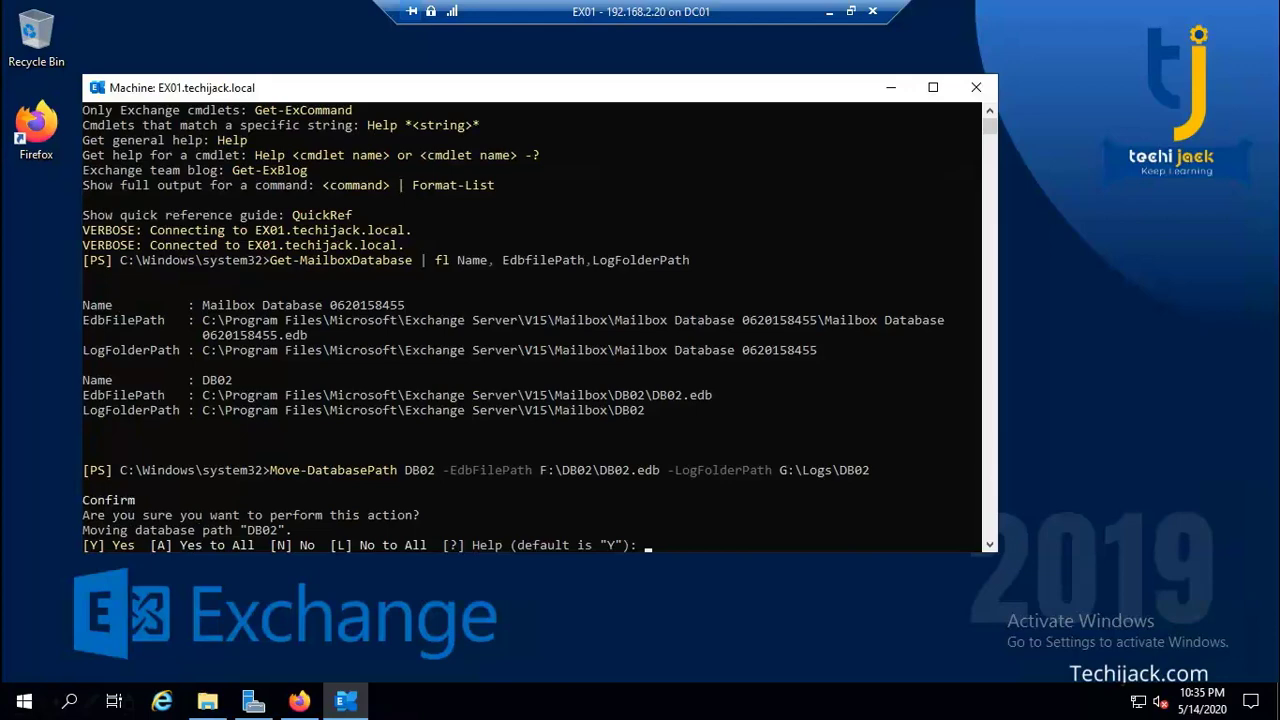
# Answer y to both prompts, approving DB02's path move and its temporary dismount.
pyautogui.write('y')
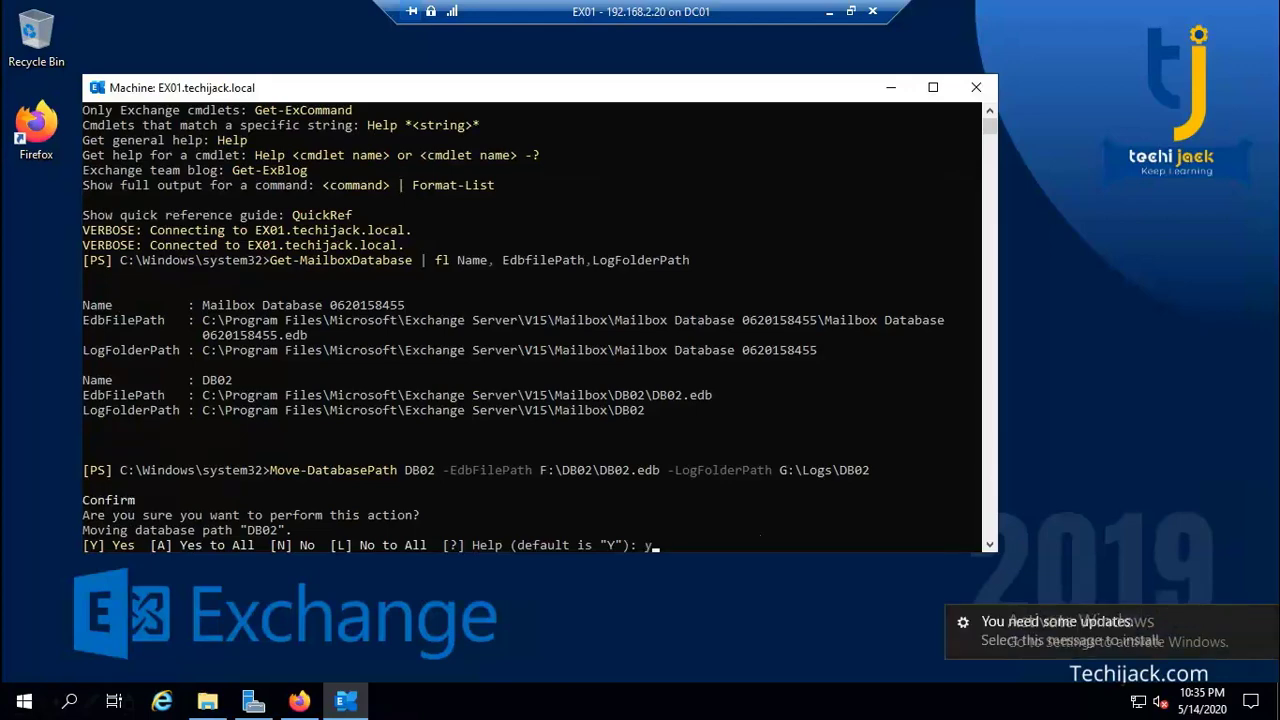
pyautogui.press('Return')
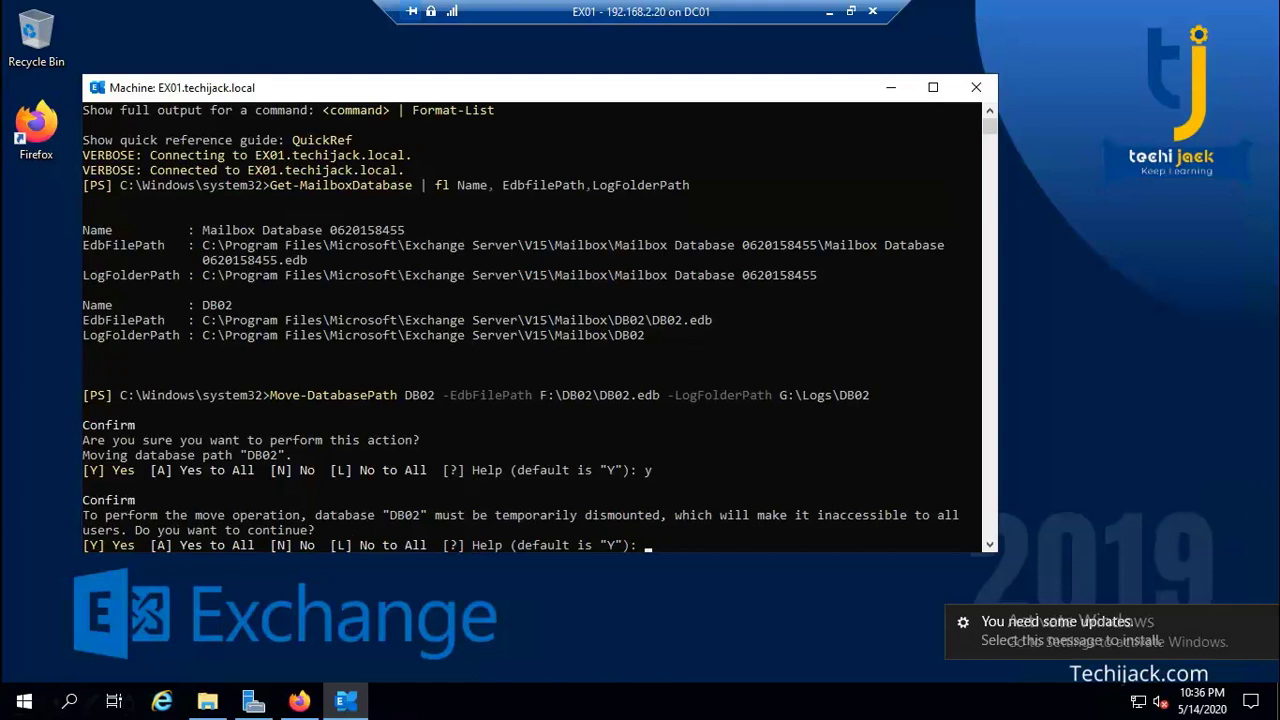
pyautogui.click(694, 547)
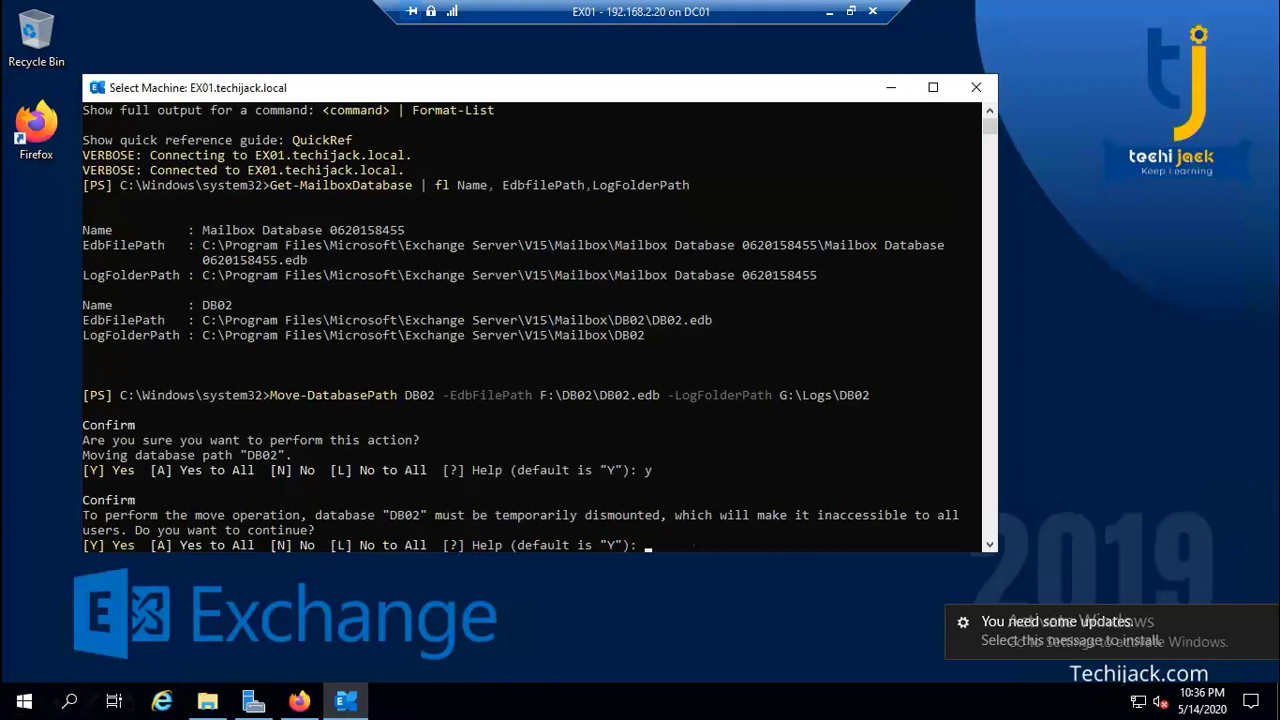
pyautogui.write('y')
pyautogui.press('Return')
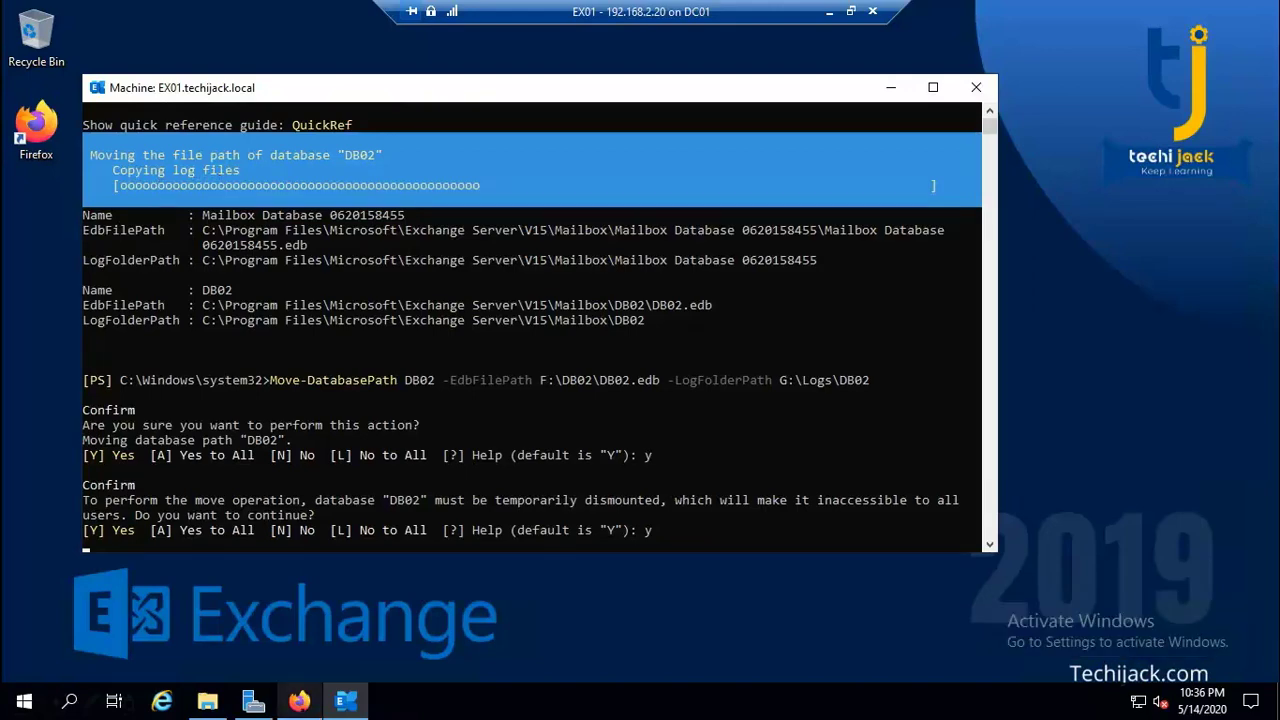
pyautogui.click(299, 701)
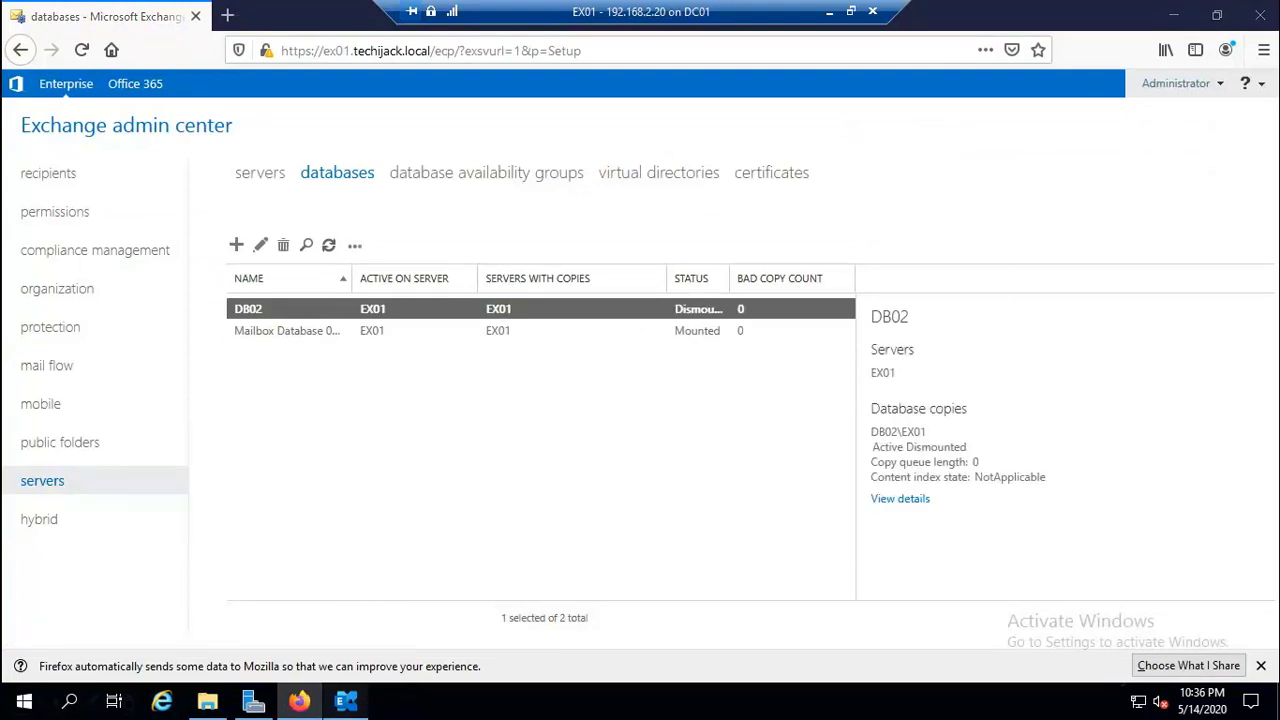
# Refresh the database list and confirm DB02 is mounted with path F:\DB02\DB02.edb.
pyautogui.click(345, 701)
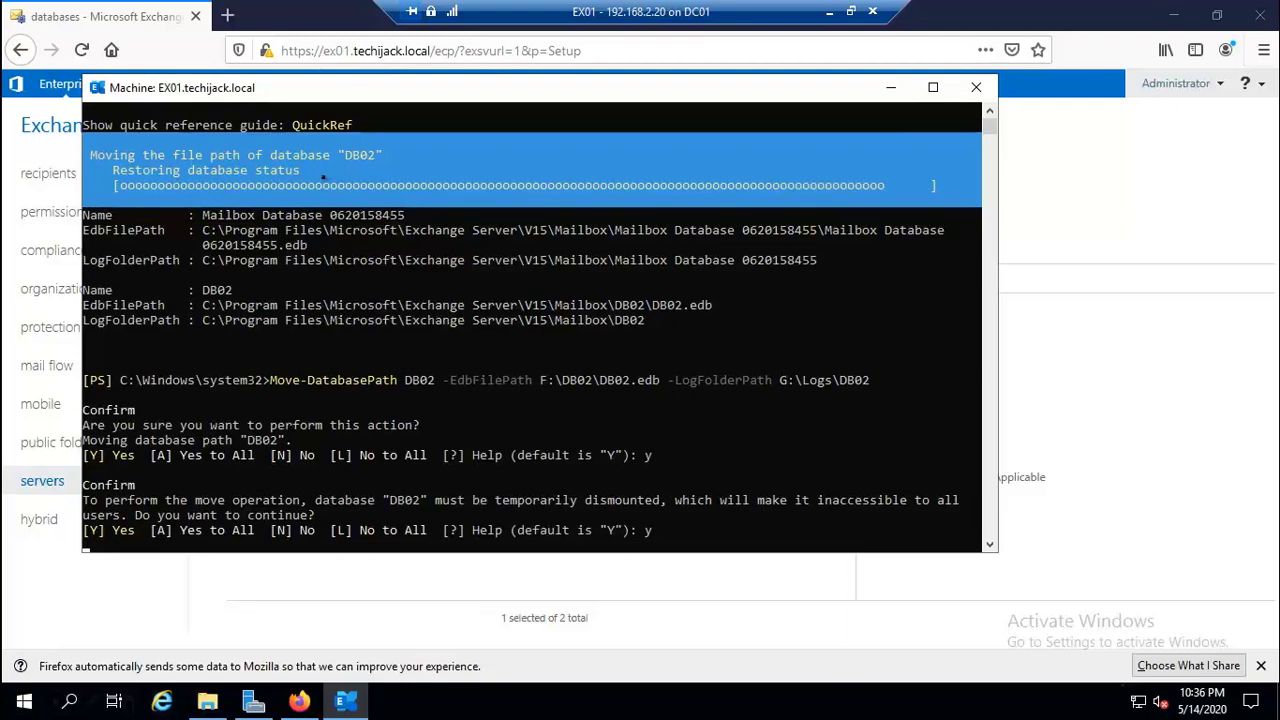
pyautogui.click(299, 701)
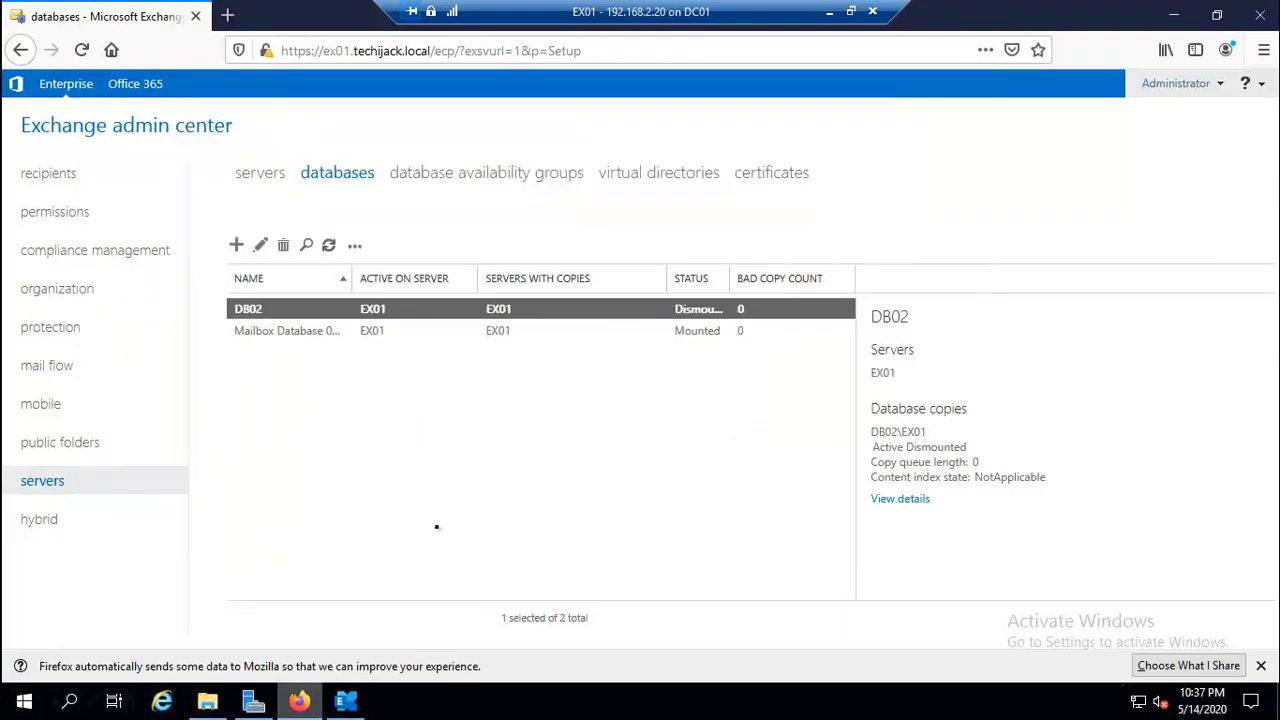
pyautogui.click(328, 245)
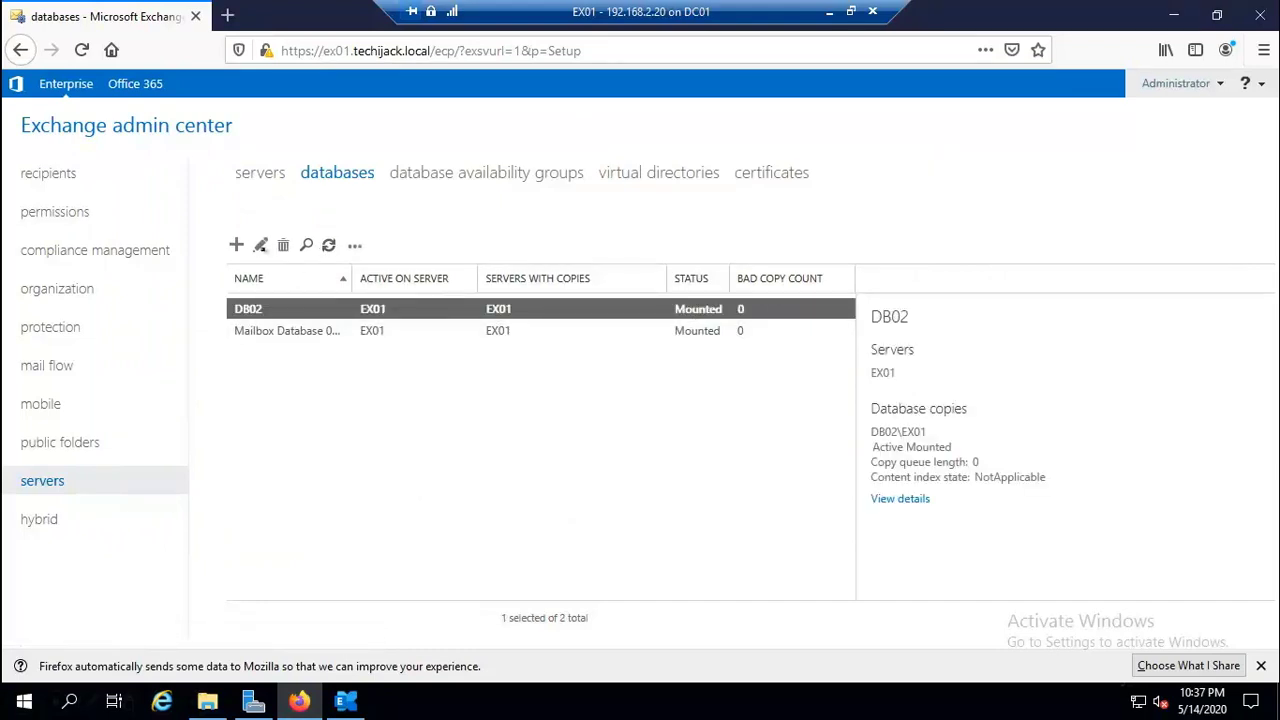
pyautogui.click(260, 245)
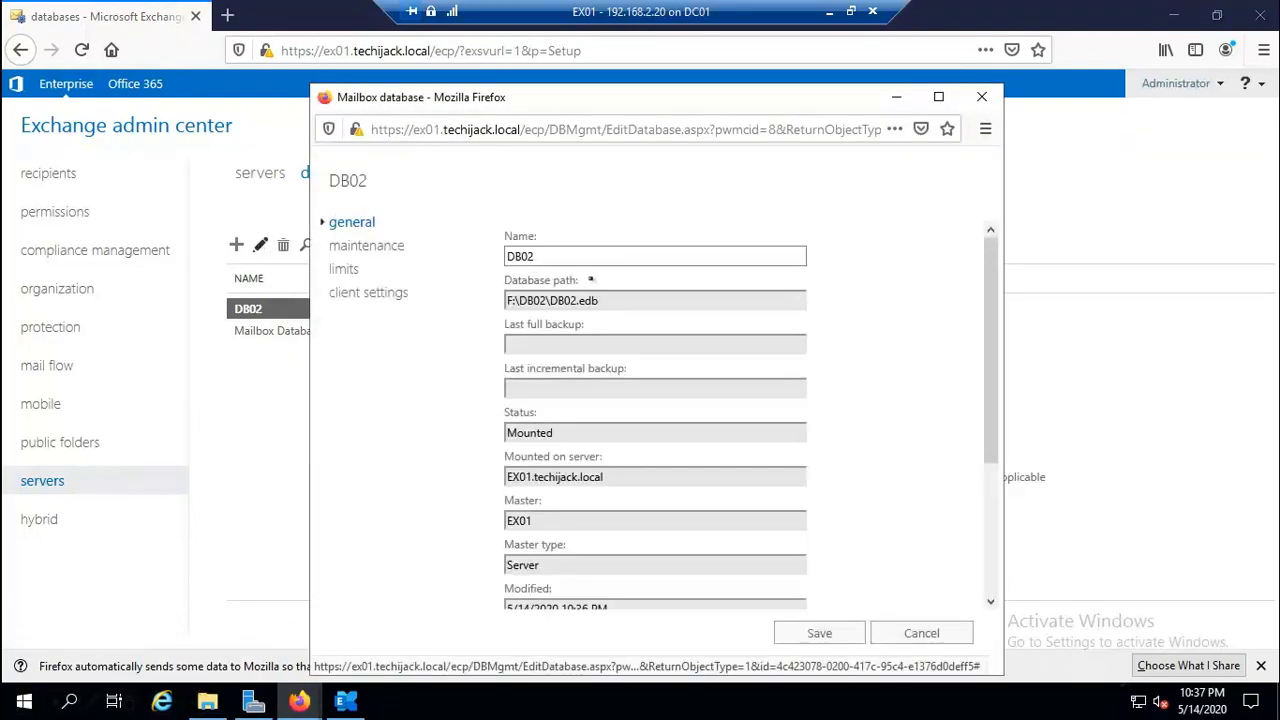
pyautogui.moveTo(600, 300); pyautogui.dragTo(506, 300)
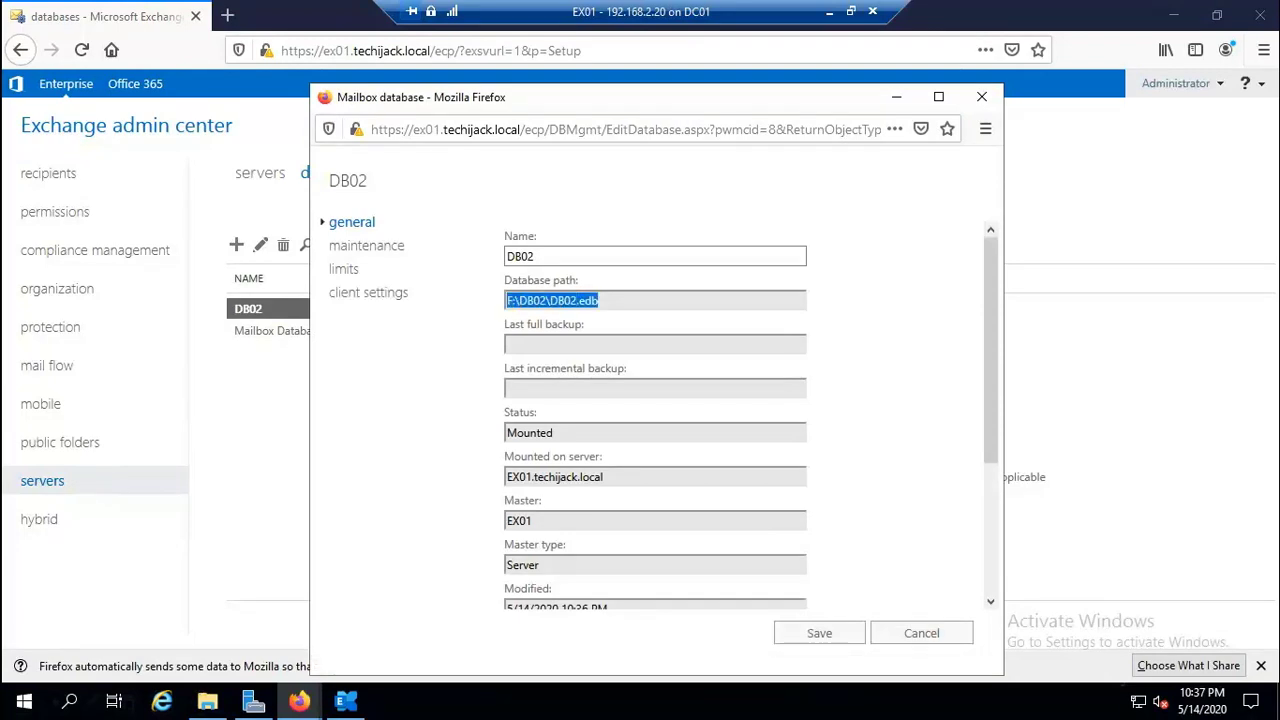
pyautogui.click(921, 634)
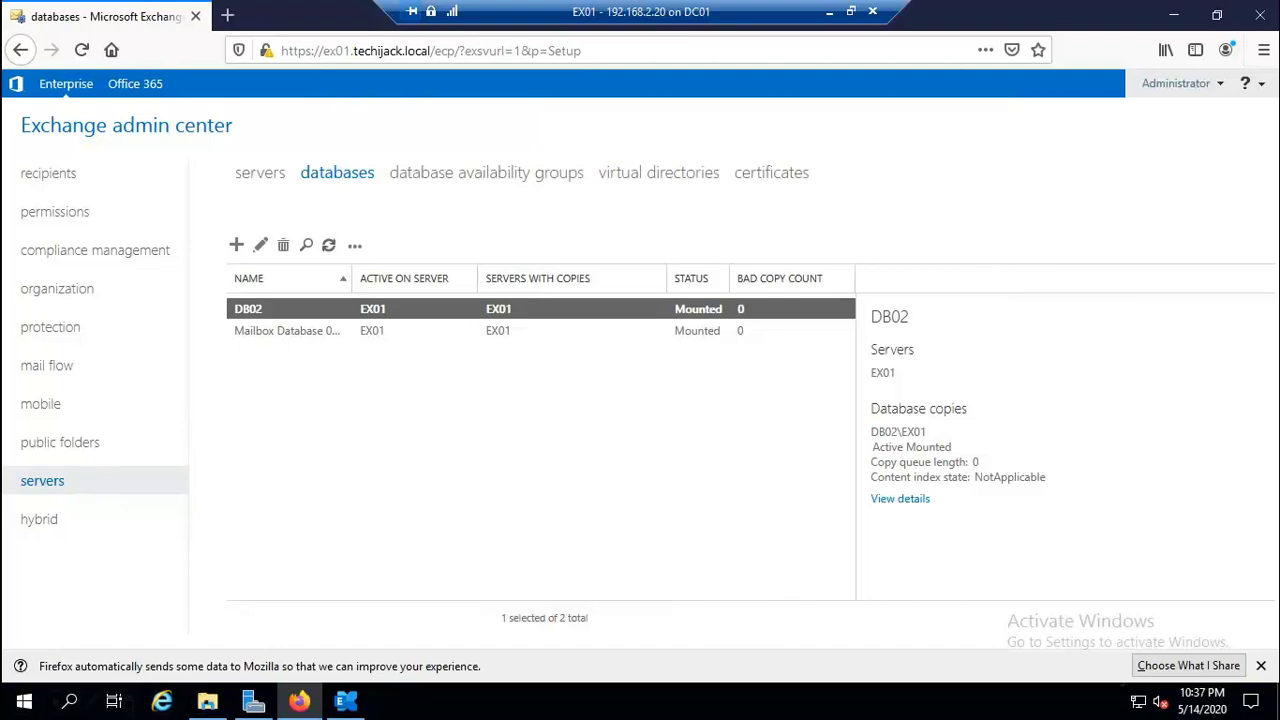
pyautogui.click(207, 701)
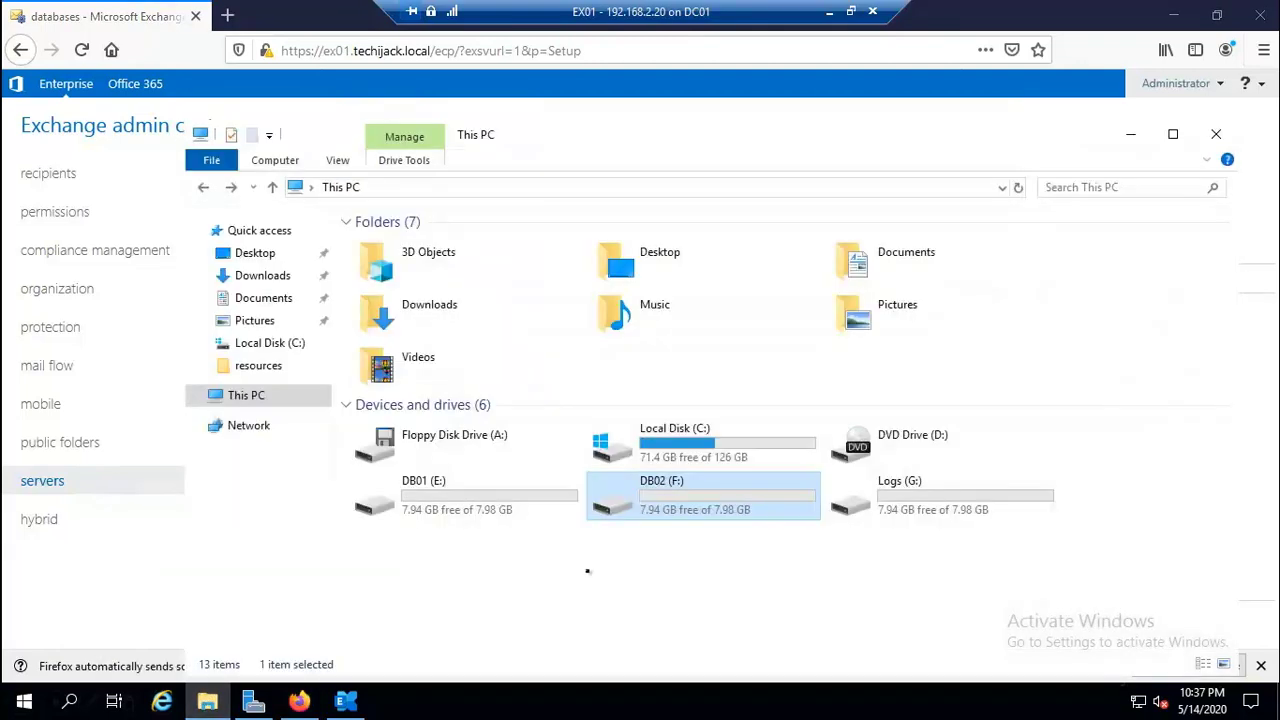
# Refresh This PC and check the DB02 folder on drive F: for DB02.edb.
pyautogui.rightClick(587, 568)
pyautogui.click(636, 431)
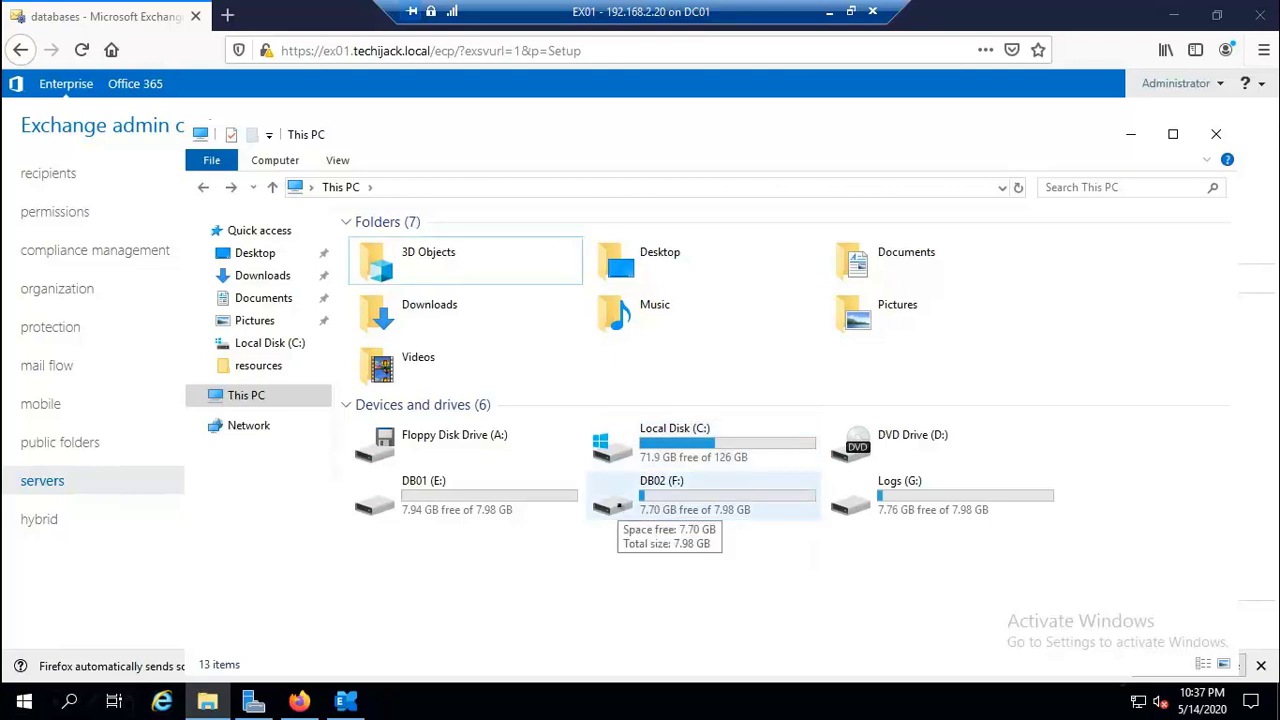
pyautogui.click(675, 492)
pyautogui.doubleClick(620, 500)
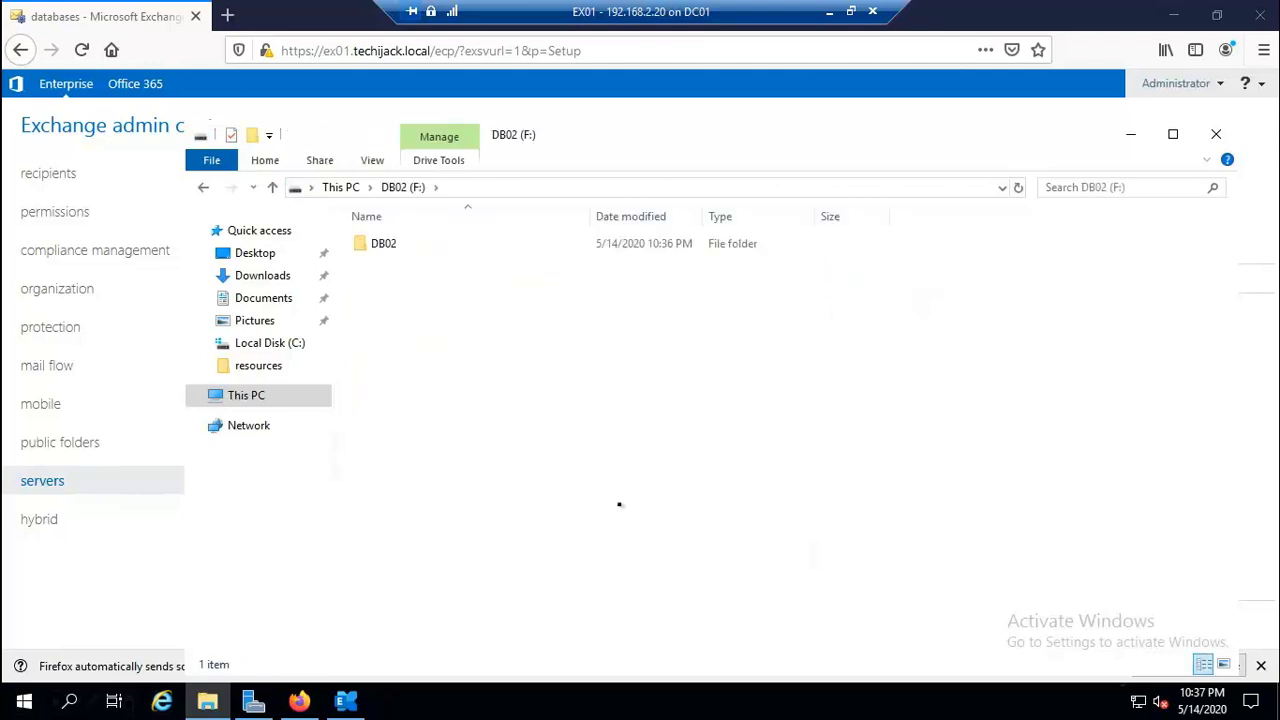
pyautogui.doubleClick(380, 244)
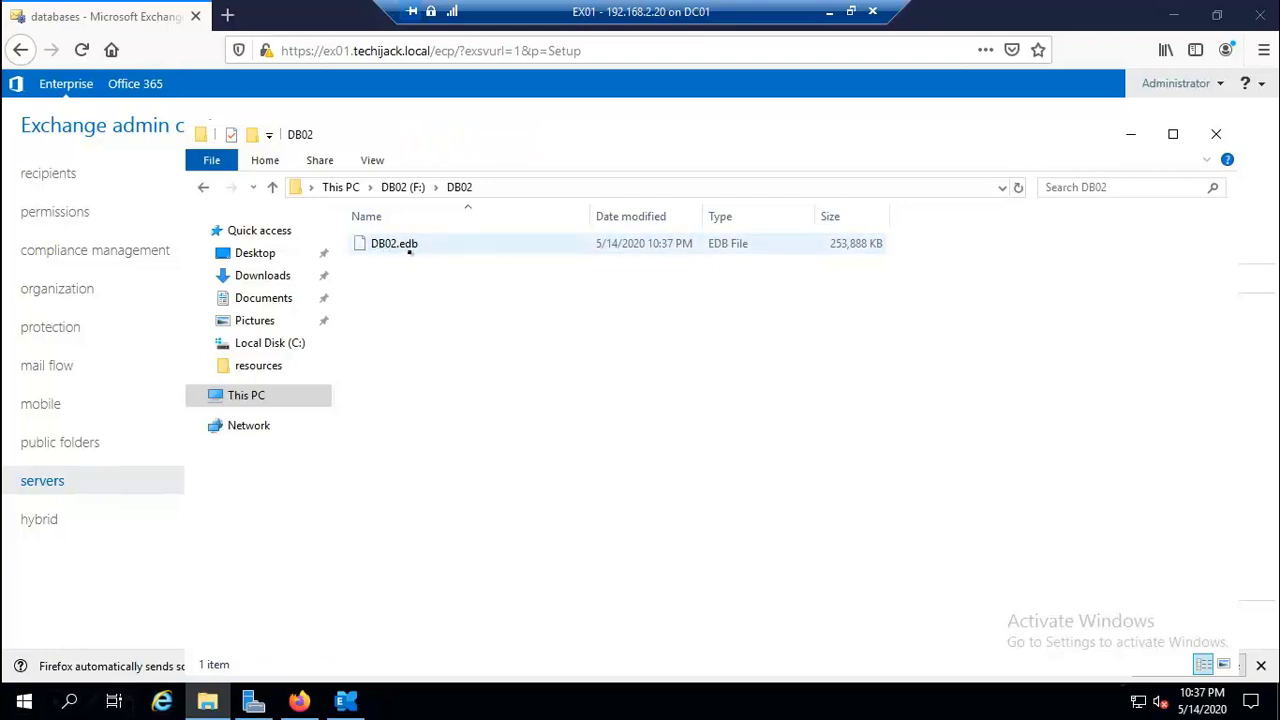
pyautogui.press('BackSpace')
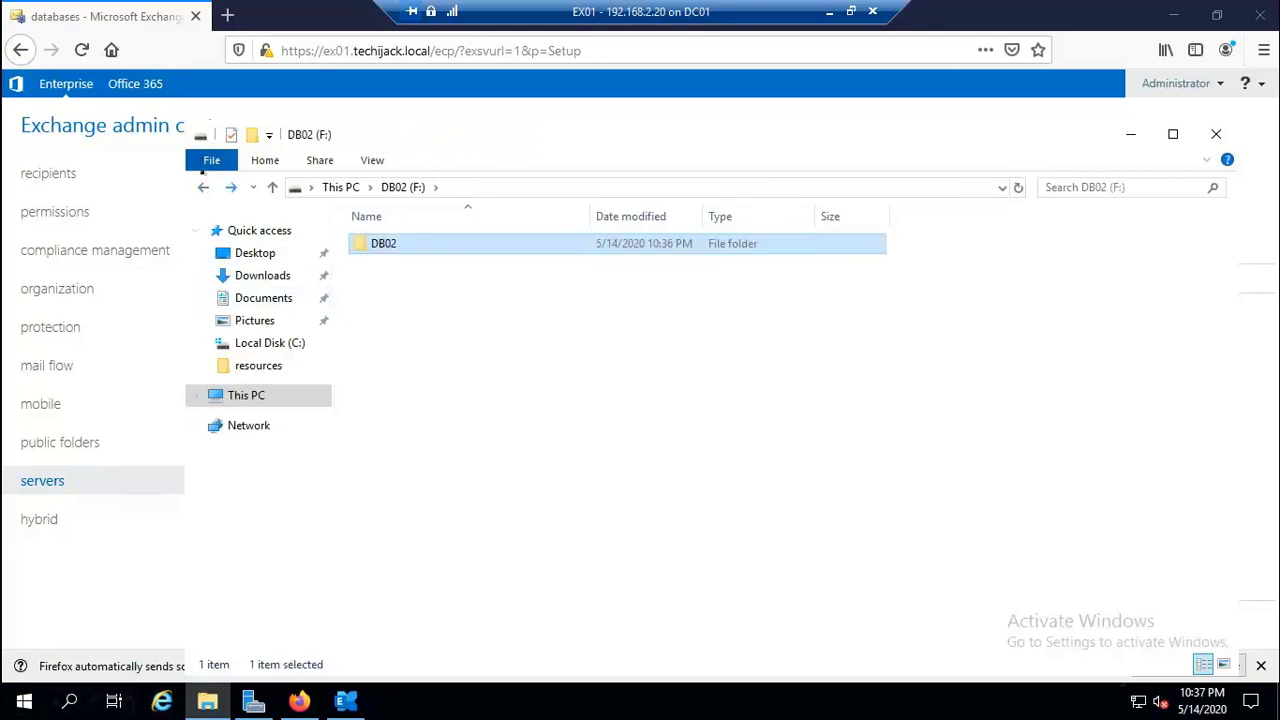
pyautogui.click(203, 188)
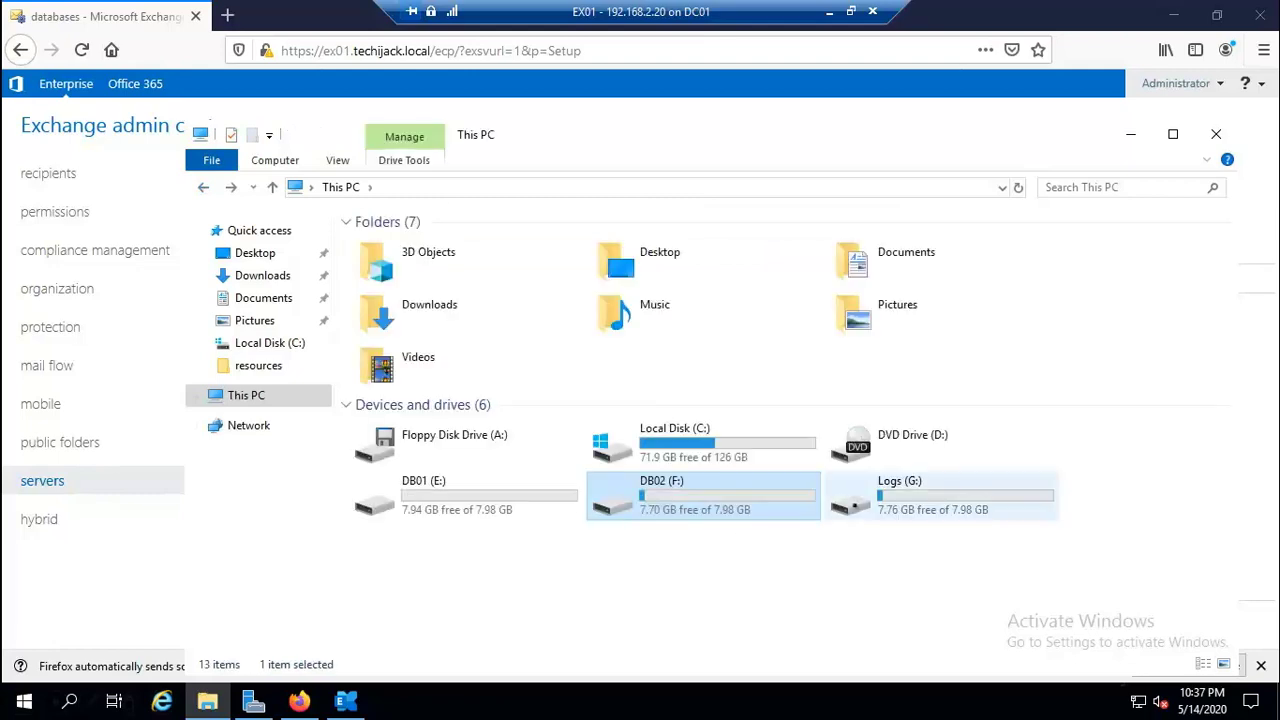
# Confirm G:\Logs\DB02 holds DB02's log files while G:\Logs\DB01 is still empty.
pyautogui.doubleClick(857, 500)
pyautogui.doubleClick(382, 245)
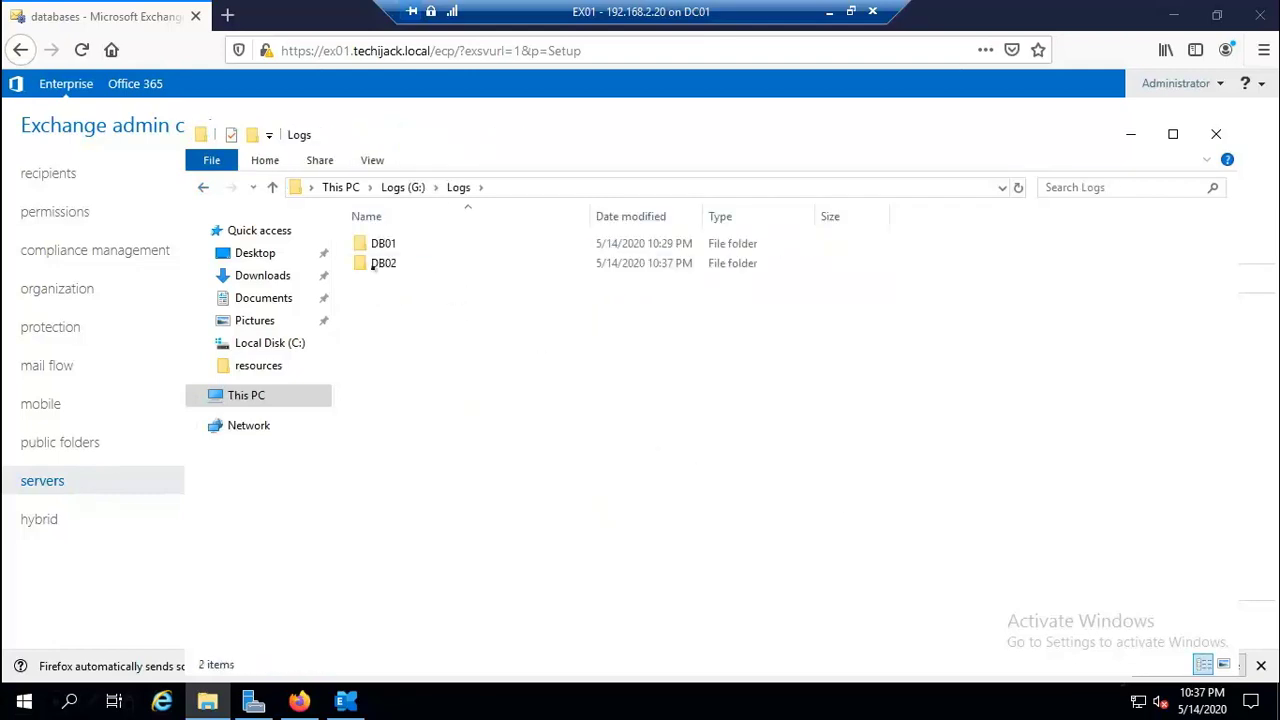
pyautogui.doubleClick(381, 265)
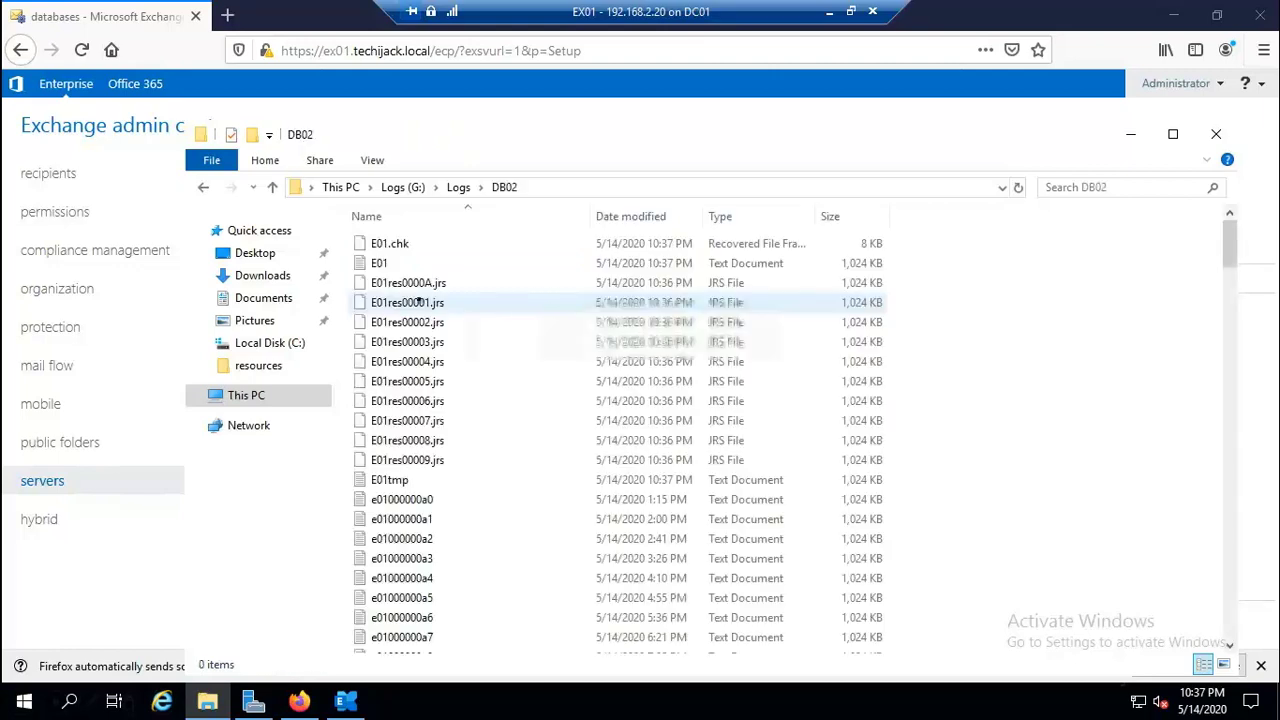
pyautogui.scroll(-3, 420, 426)
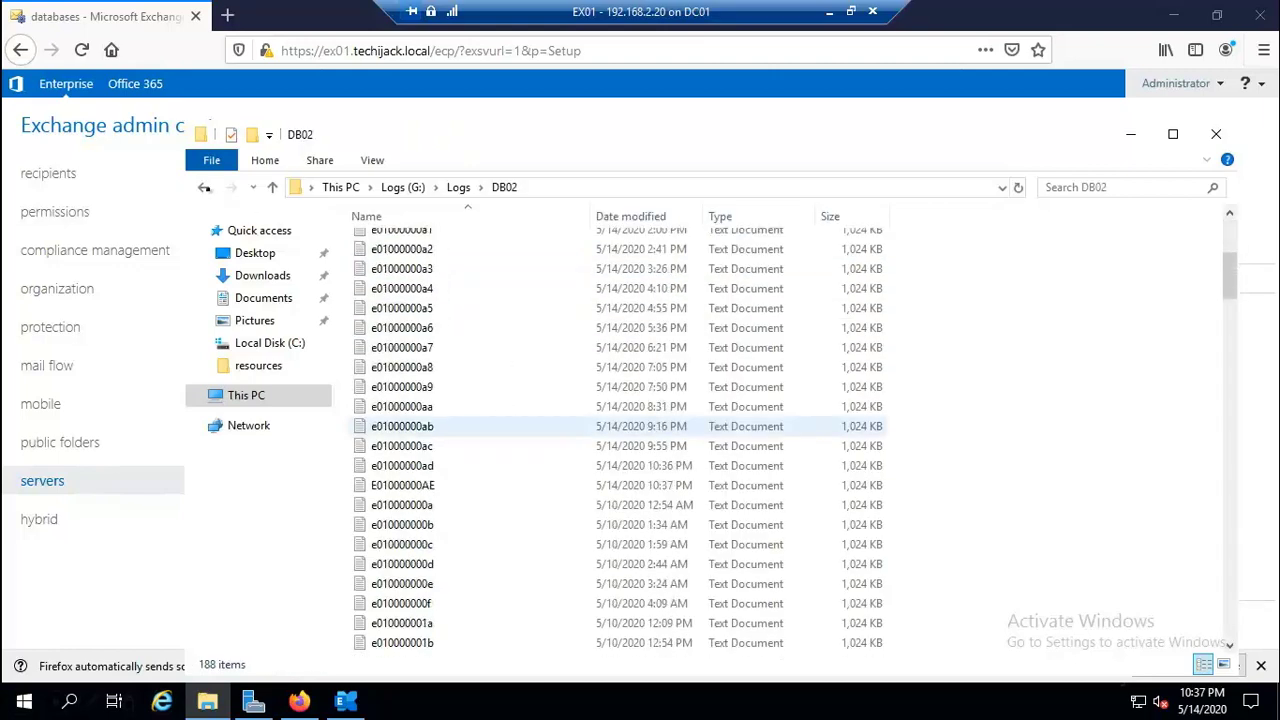
pyautogui.scroll(3, 420, 426)
pyautogui.hotkey('alt', 'Left')
pyautogui.doubleClick(375, 243)
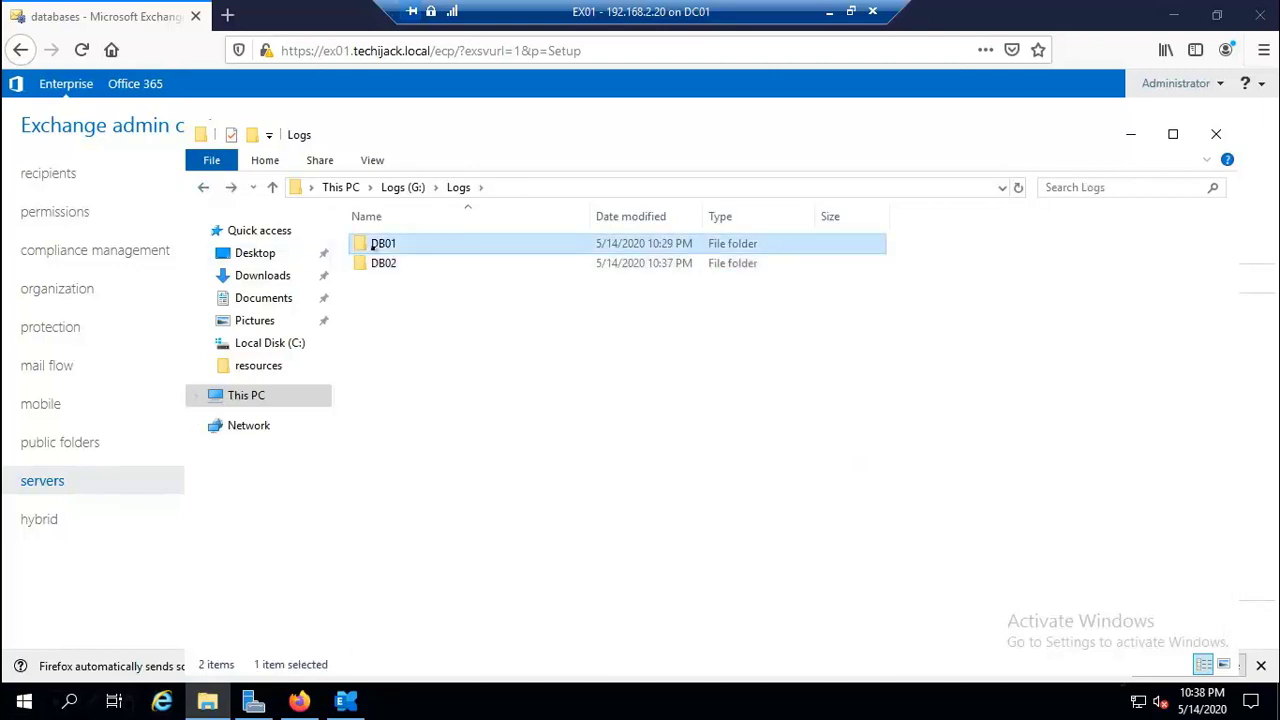
pyautogui.click(203, 188)
pyautogui.click(204, 188)
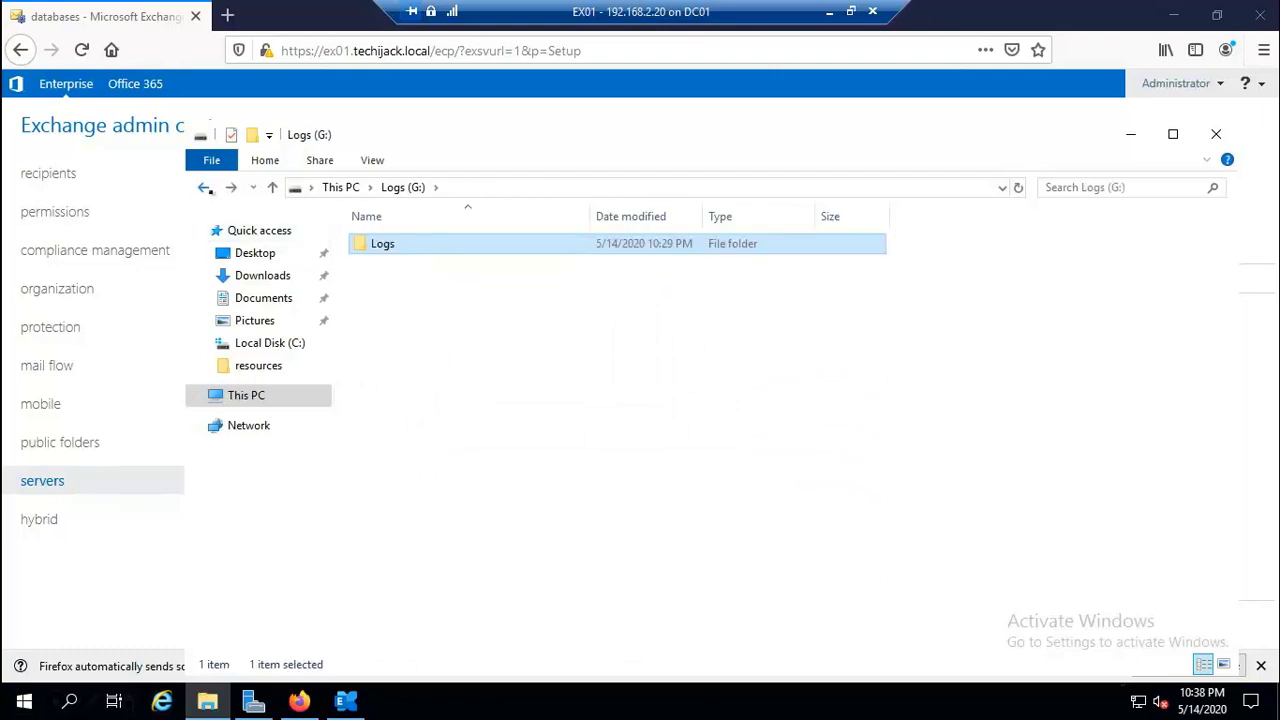
pyautogui.click(204, 188)
pyautogui.click(1130, 136)
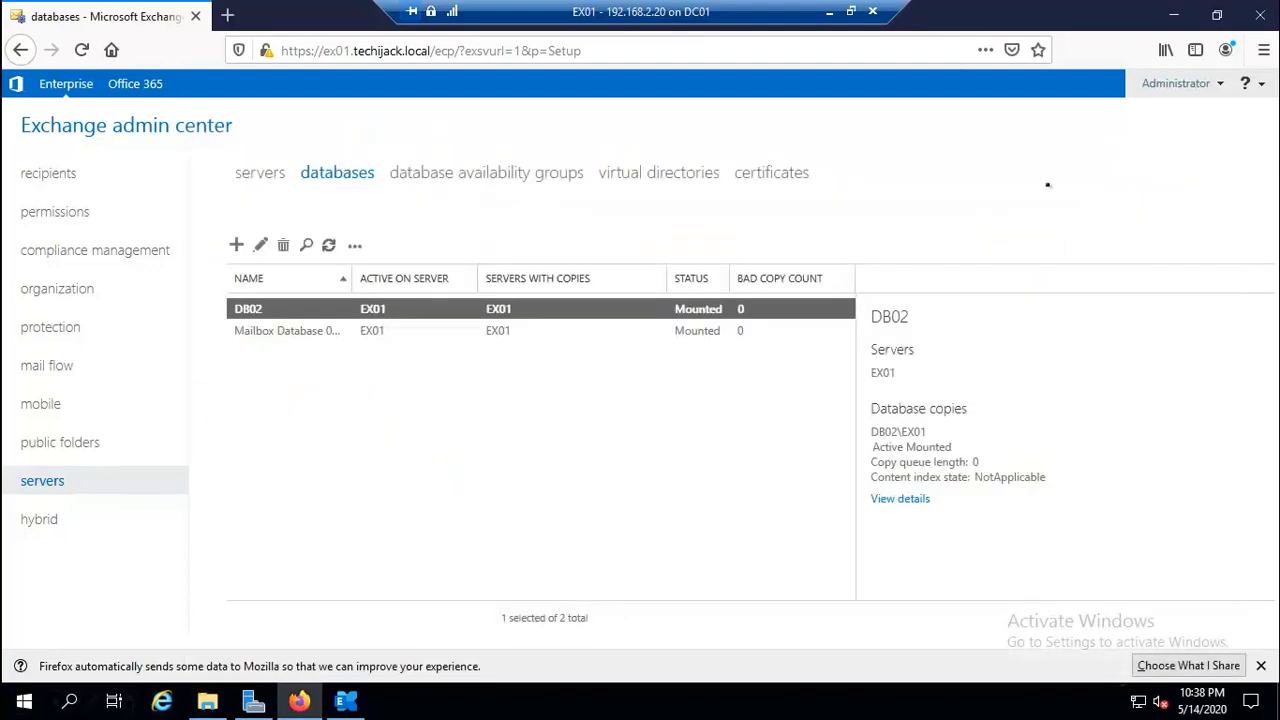
pyautogui.click(345, 701)
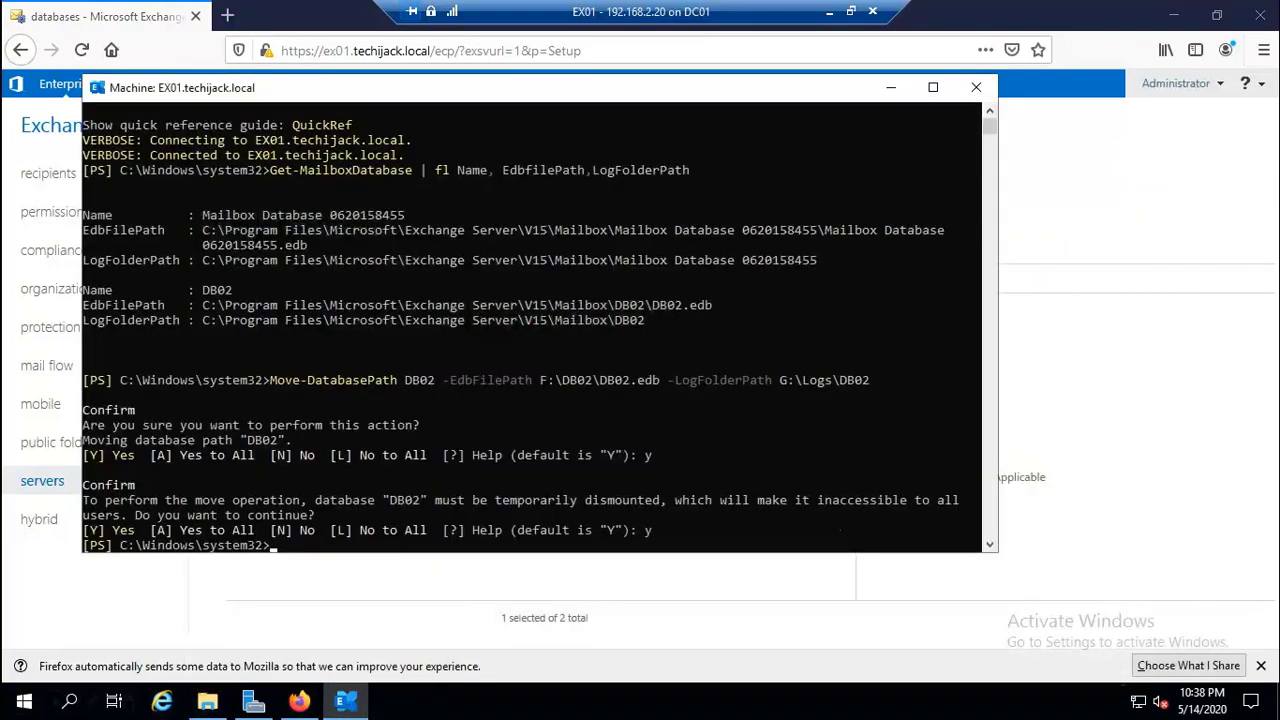
pyautogui.press('Up')
pyautogui.press('Up')
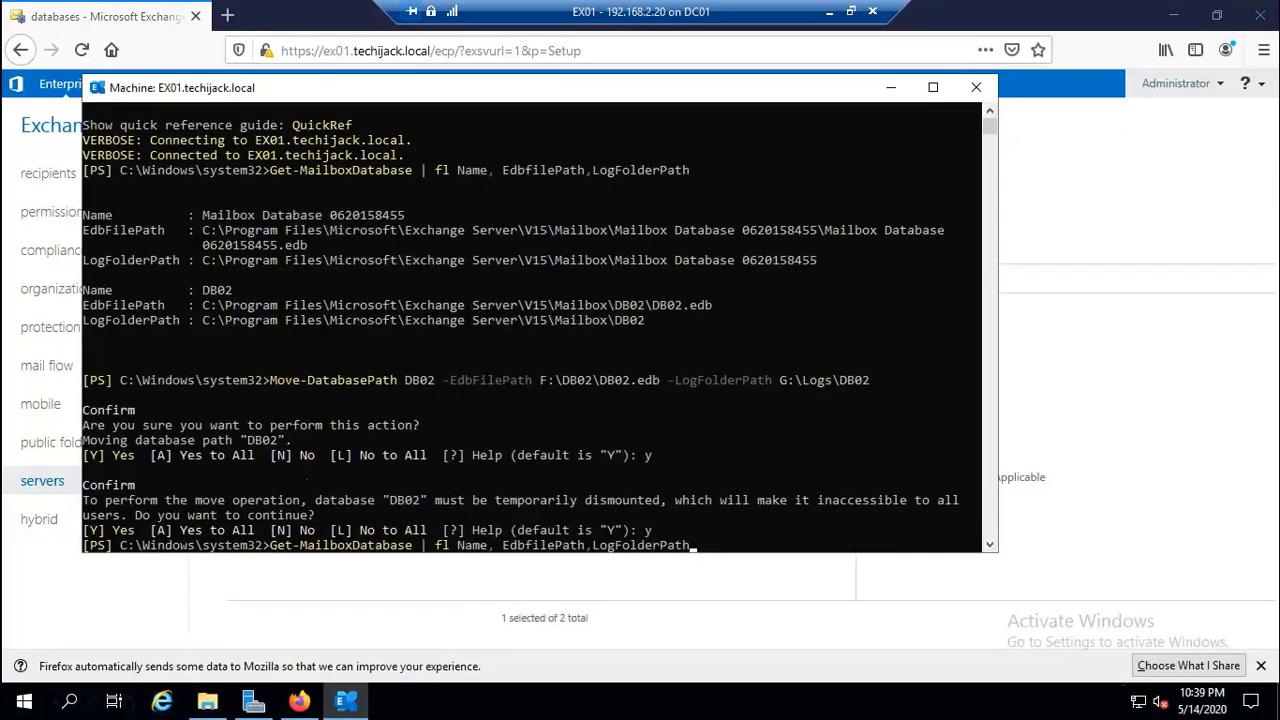
pyautogui.press('Return')
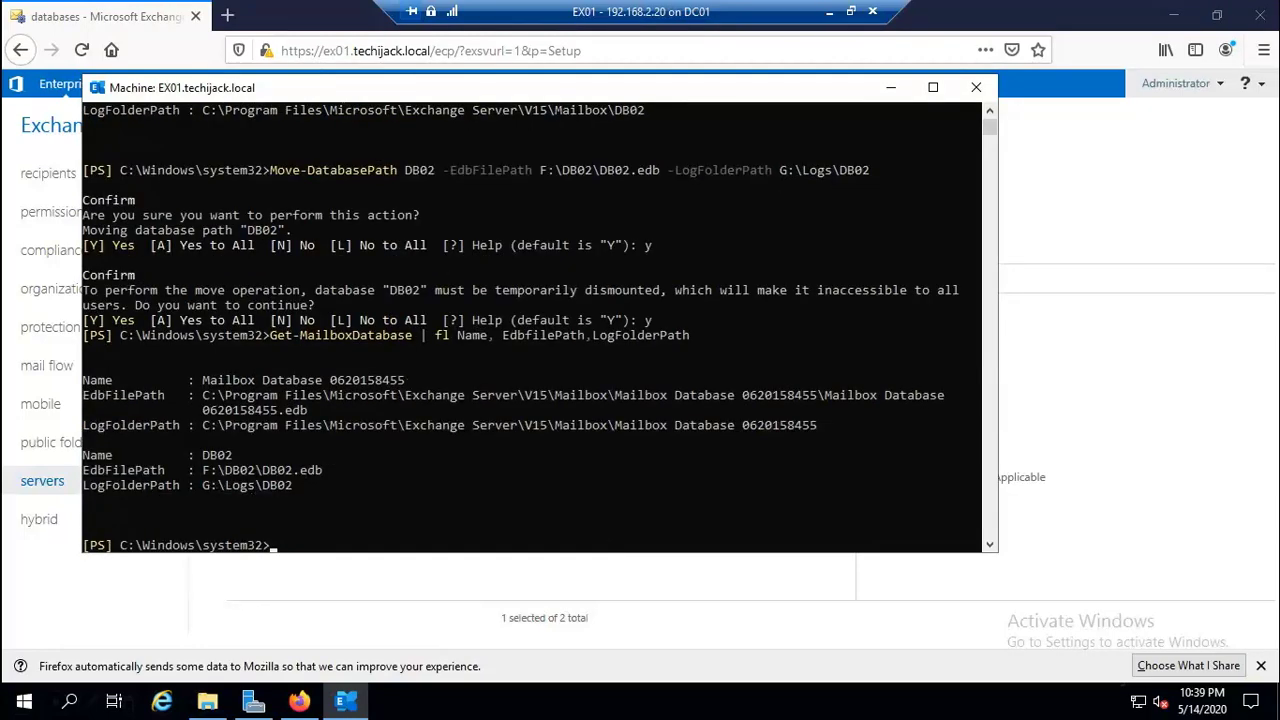
pyautogui.moveTo(411, 380); pyautogui.dragTo(206, 380)
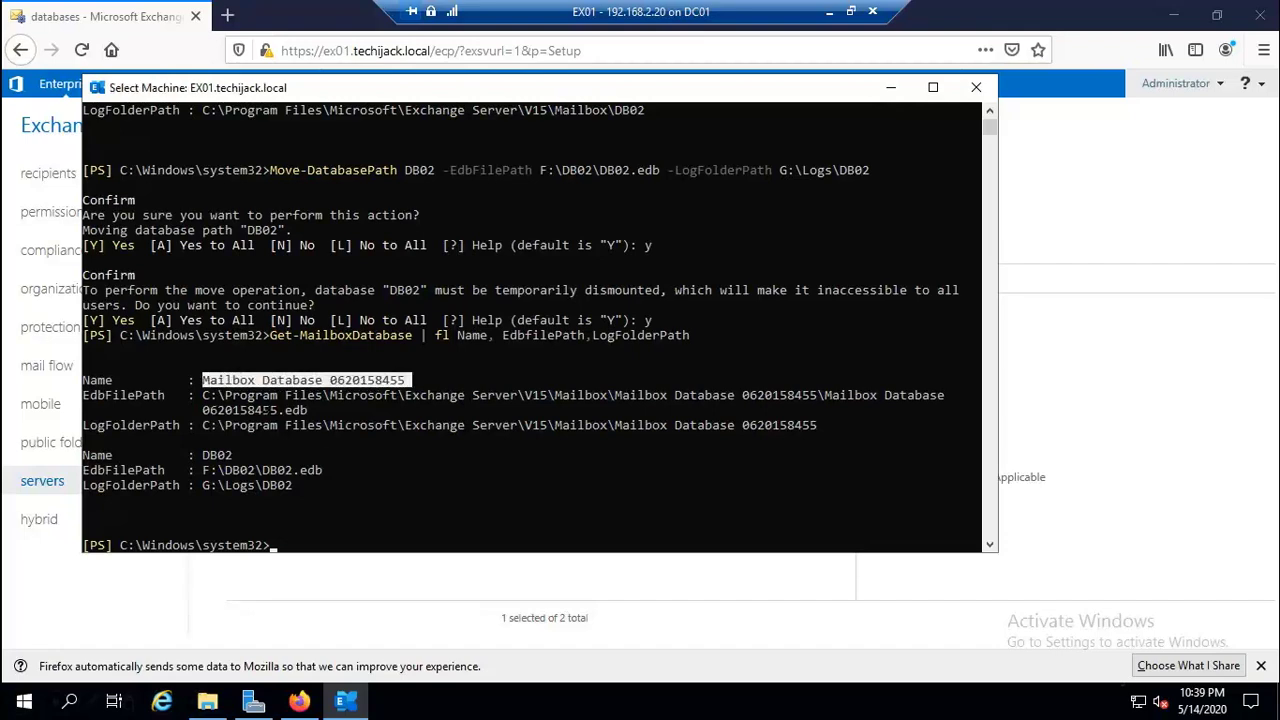
pyautogui.click(310, 530)
pyautogui.click(288, 545)
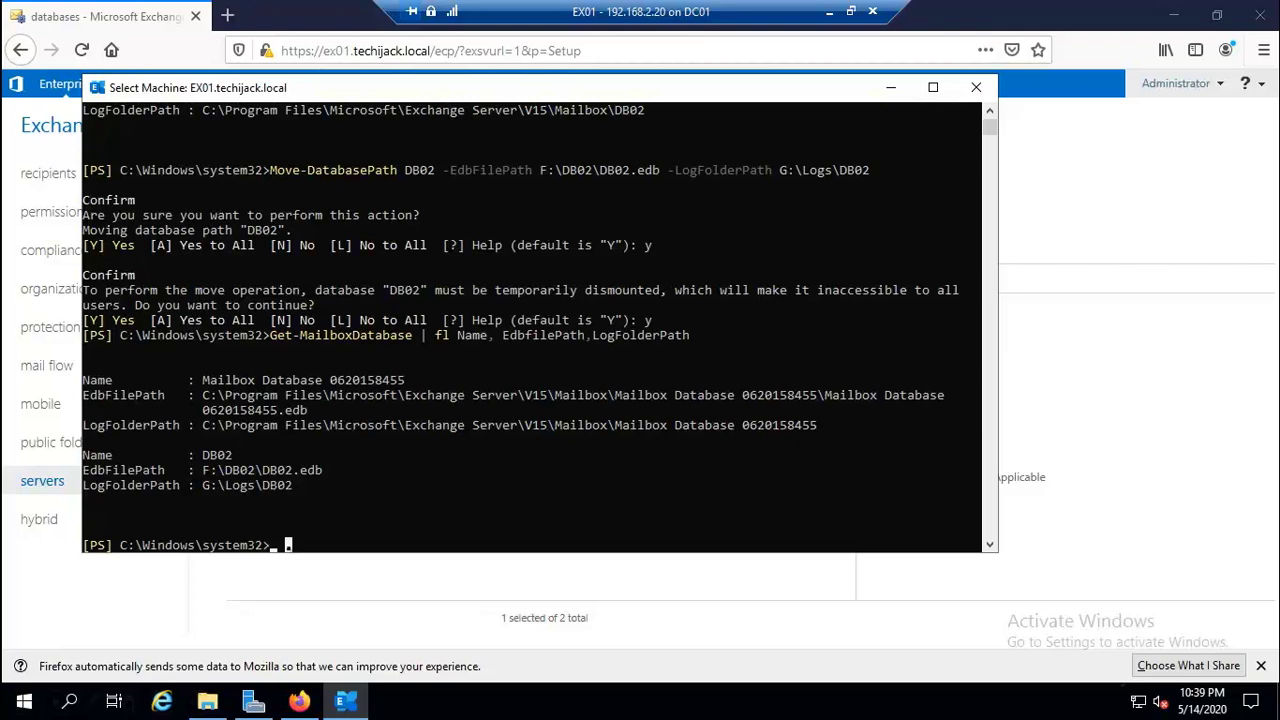
pyautogui.write('Set-')
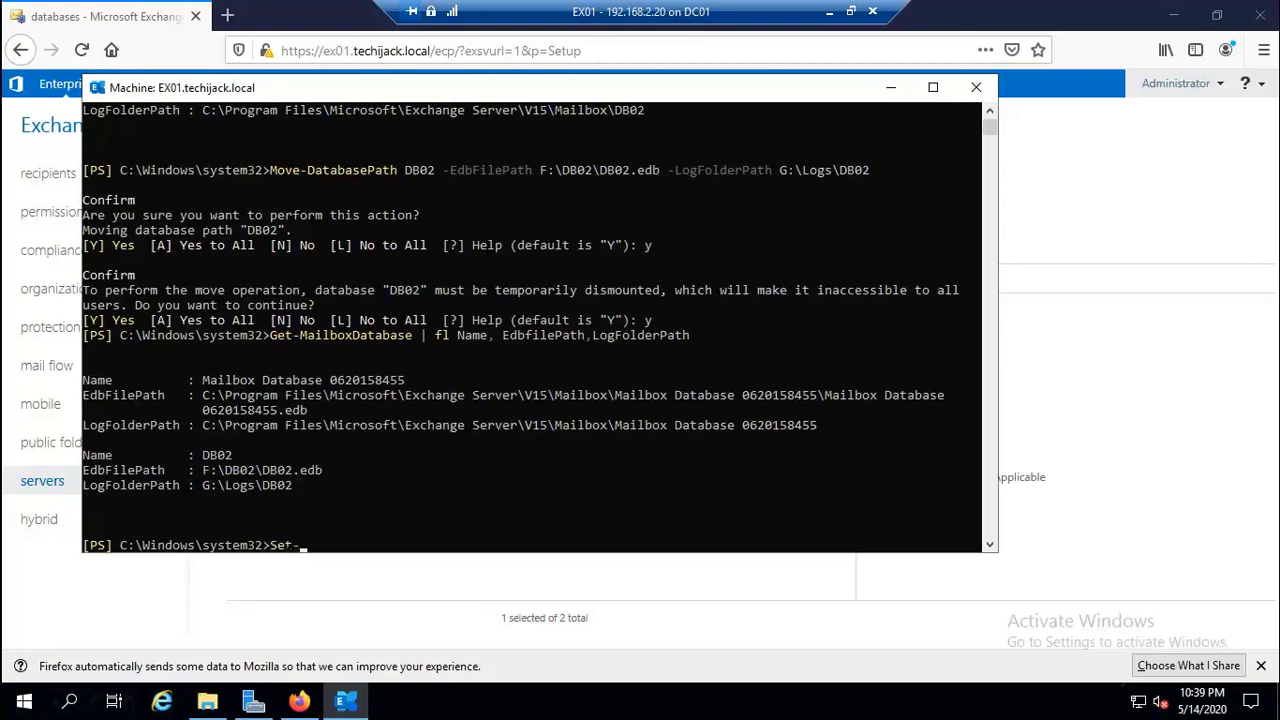
pyautogui.write('MailboxDatabase')
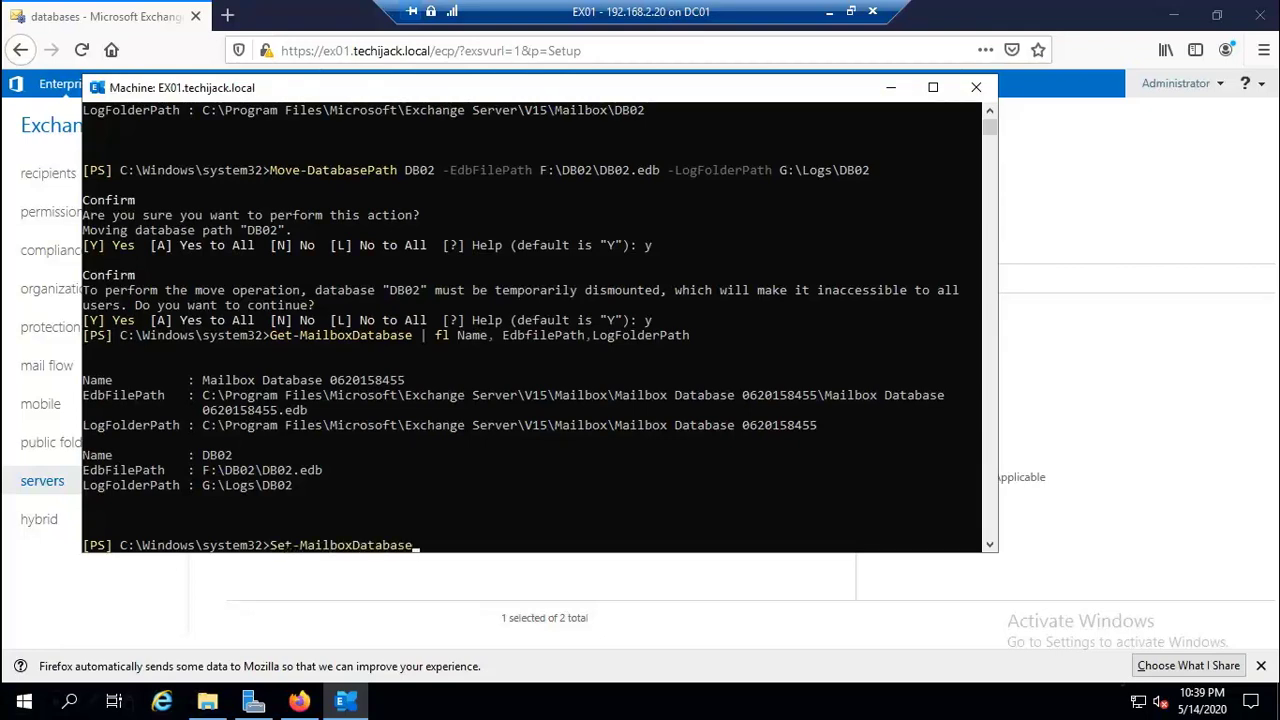
pyautogui.hotkey('ctrl', 'v')
pyautogui.write('-')
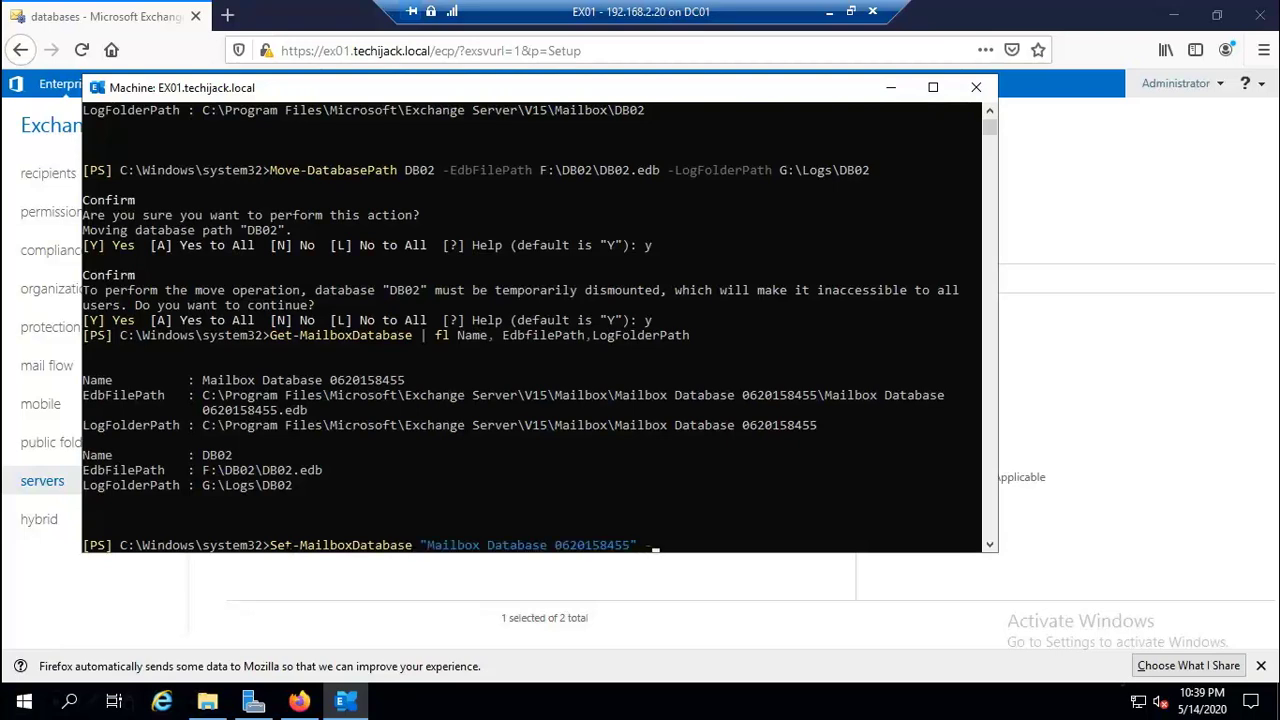
pyautogui.write('Name ""')
pyautogui.press('Left')
pyautogui.write('DB01')
pyautogui.press('Right')
pyautogui.press('Return')
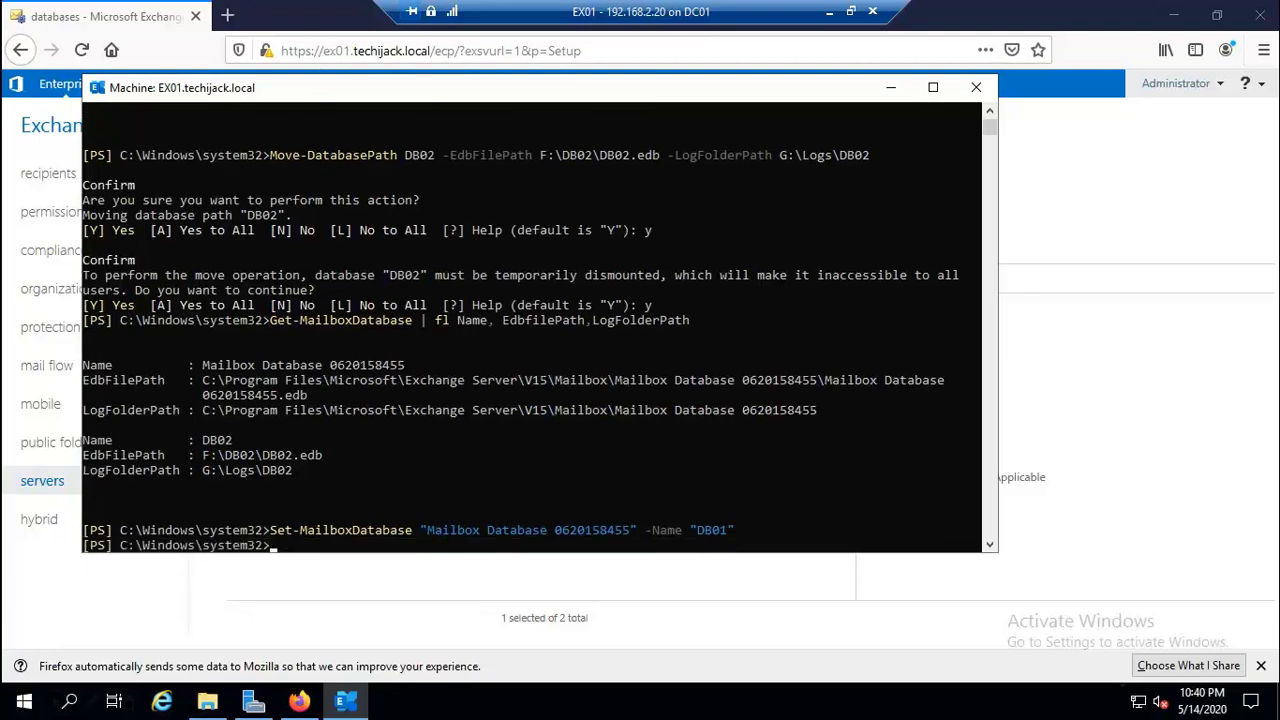
# Rerun the database listing and check it now shows DB01 and DB02.
pyautogui.press('Up')
pyautogui.press('Up')
pyautogui.press('Return')
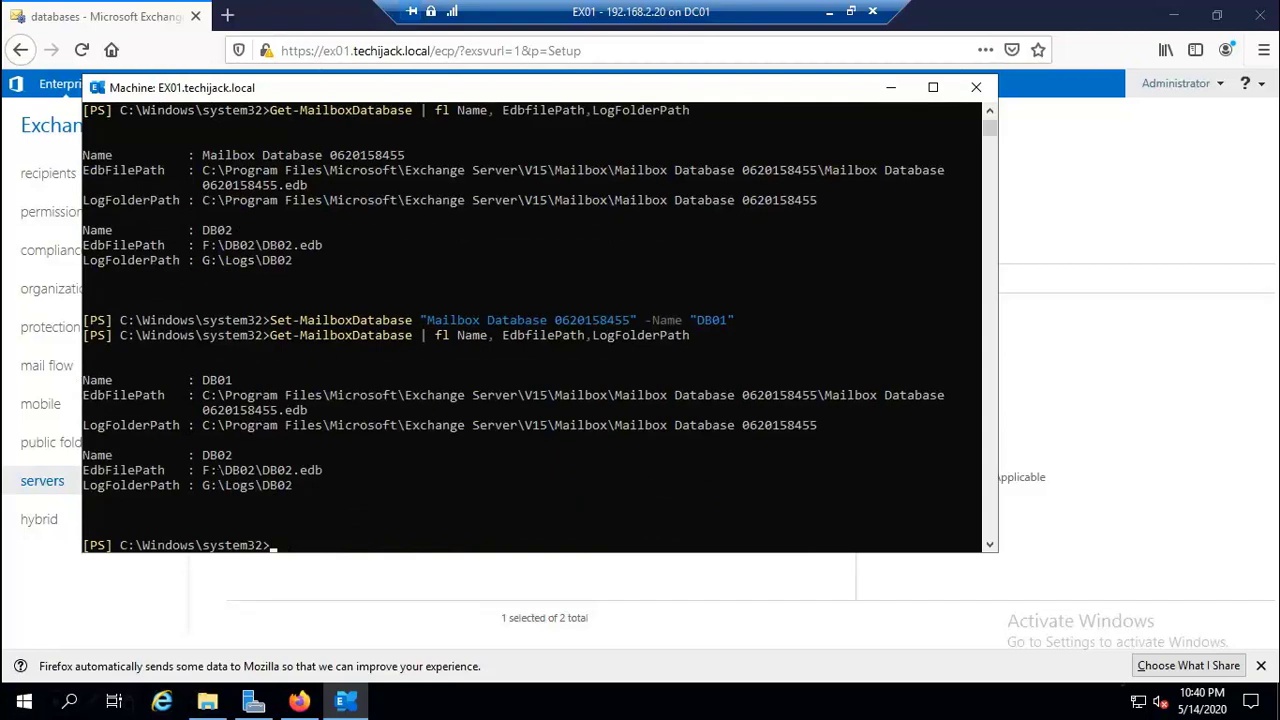
pyautogui.moveTo(234, 455); pyautogui.dragTo(202, 455)
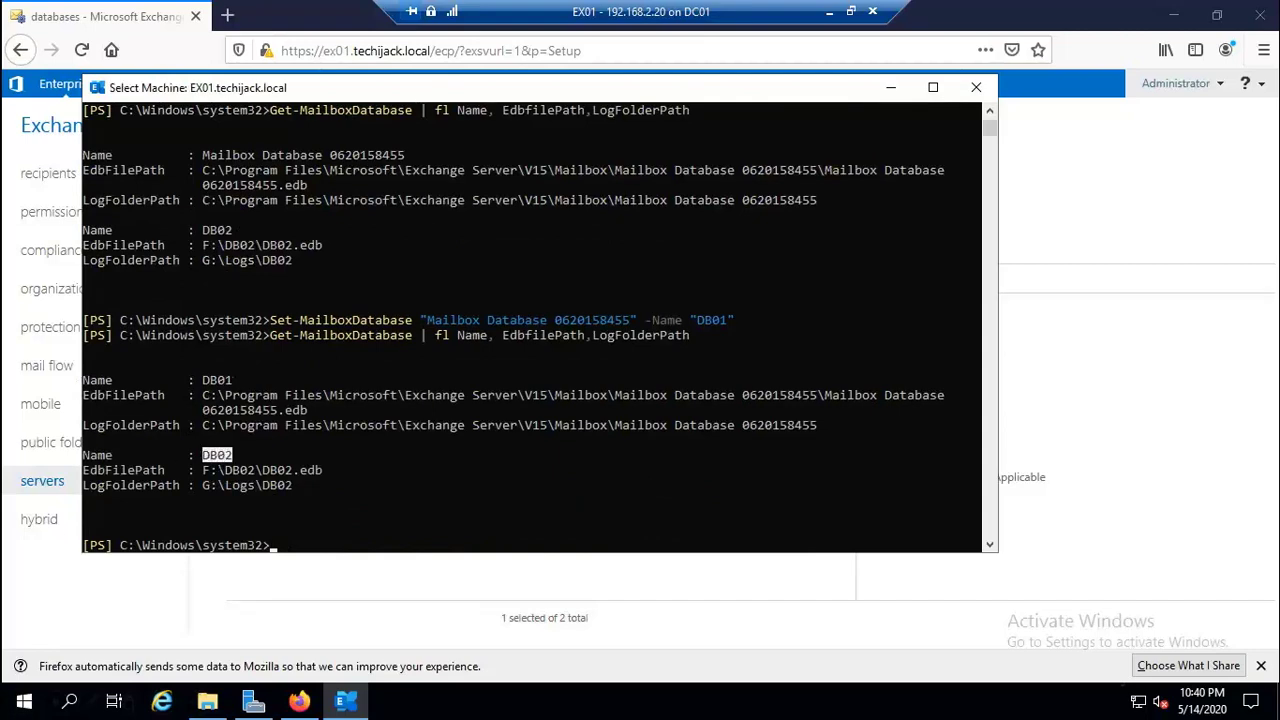
pyautogui.moveTo(240, 380); pyautogui.dragTo(202, 380)
pyautogui.hotkey('shift', 'Down')
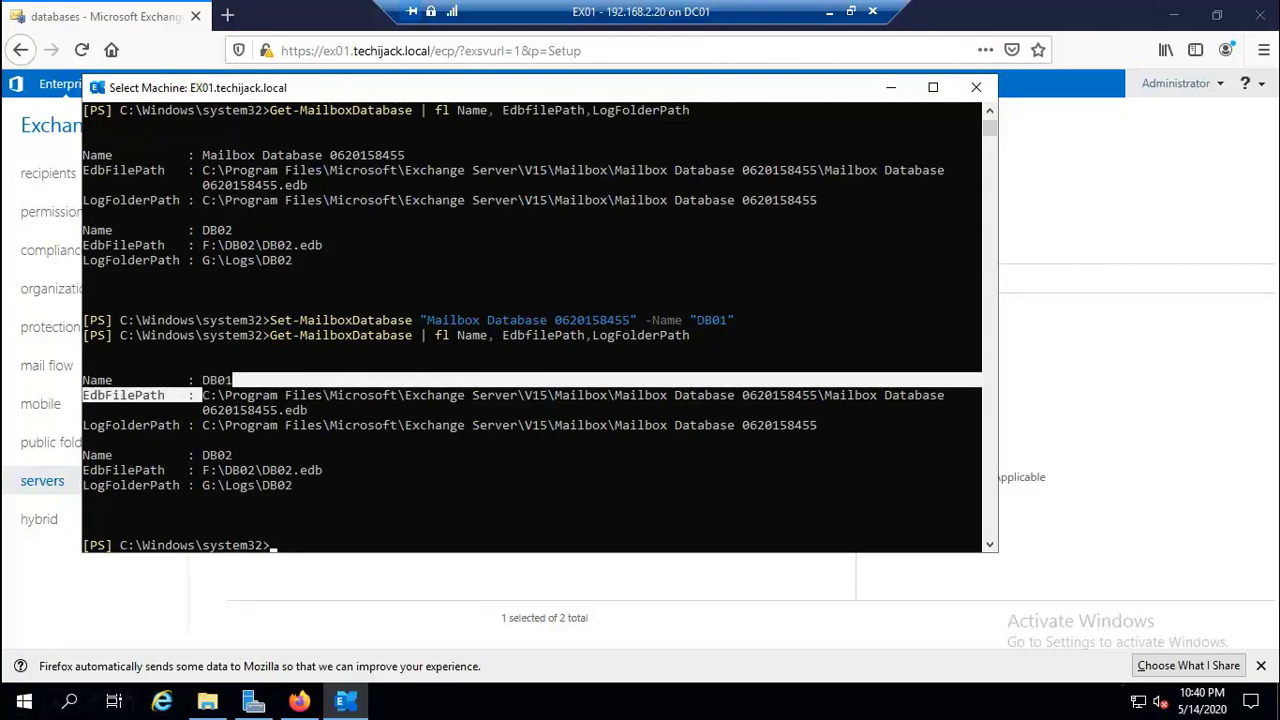
pyautogui.click(716, 335)
pyautogui.click(363, 469)
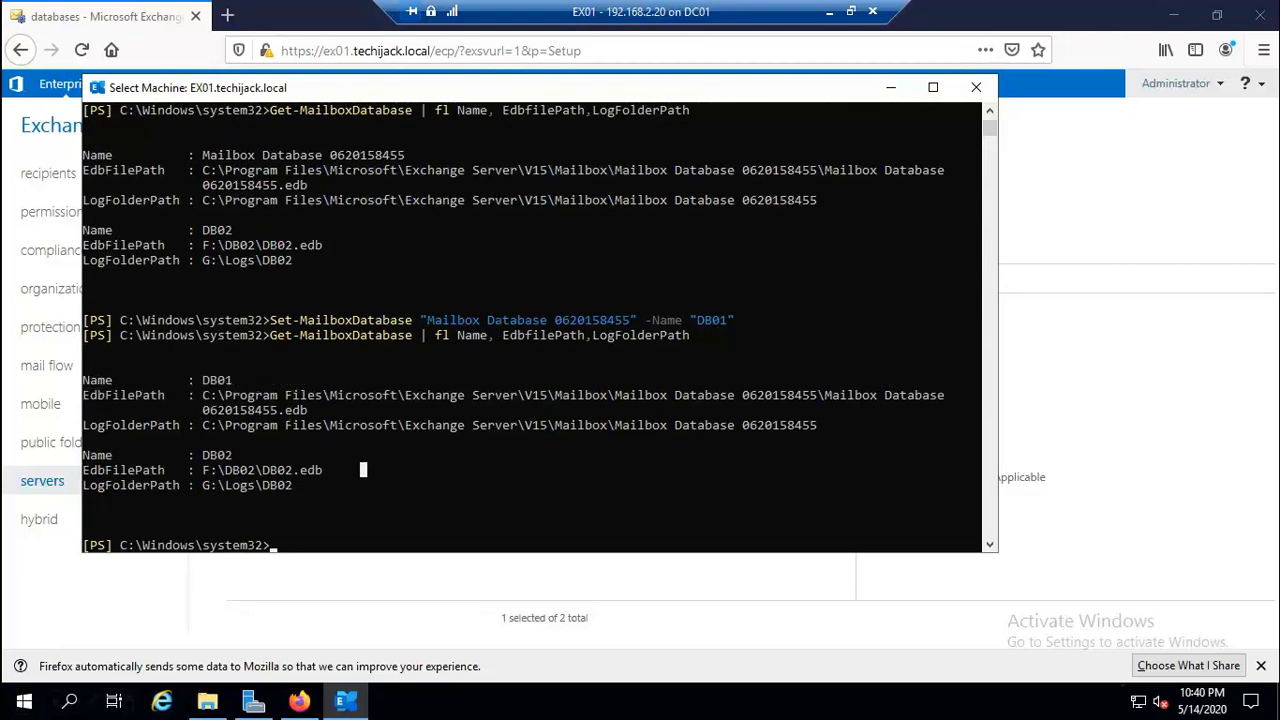
# Run Move-DatabasePath DB01 to E:\DB01\DB01.edb with logs in G:\Logs\DB01.
pyautogui.click(303, 545)
pyautogui.rightClick(303, 545)
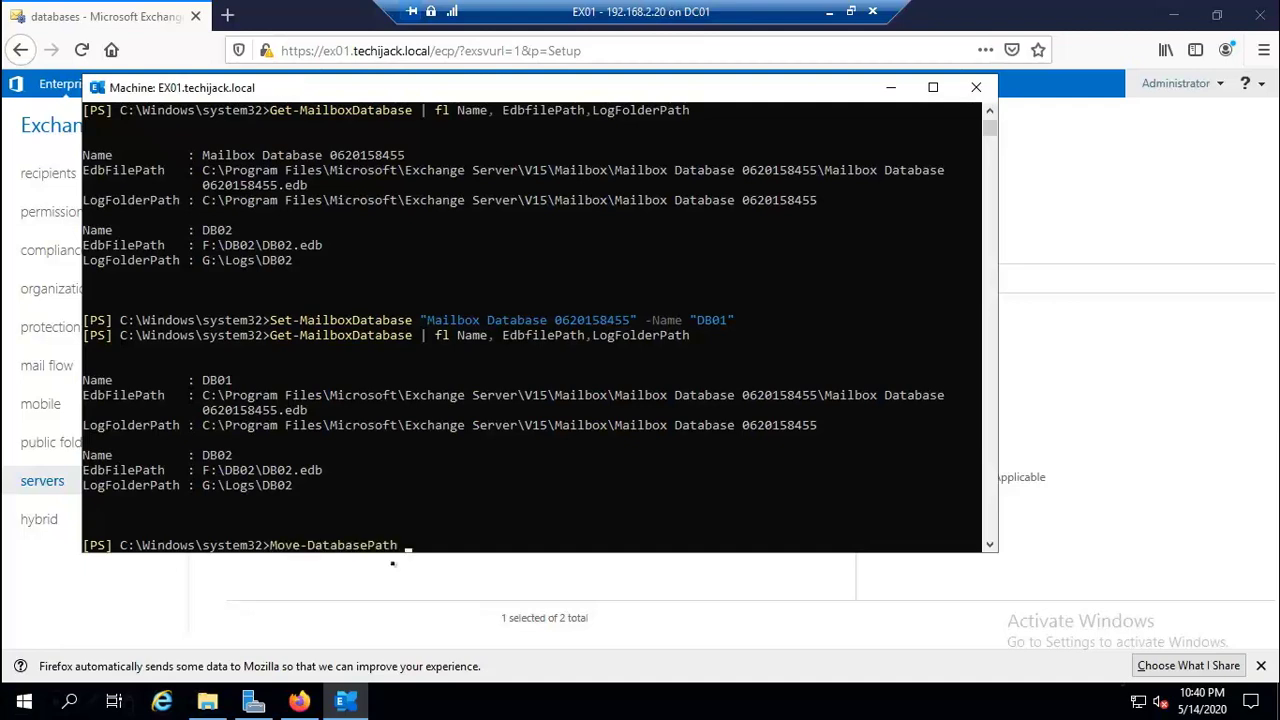
pyautogui.write('DB01 -EdbFilePath')
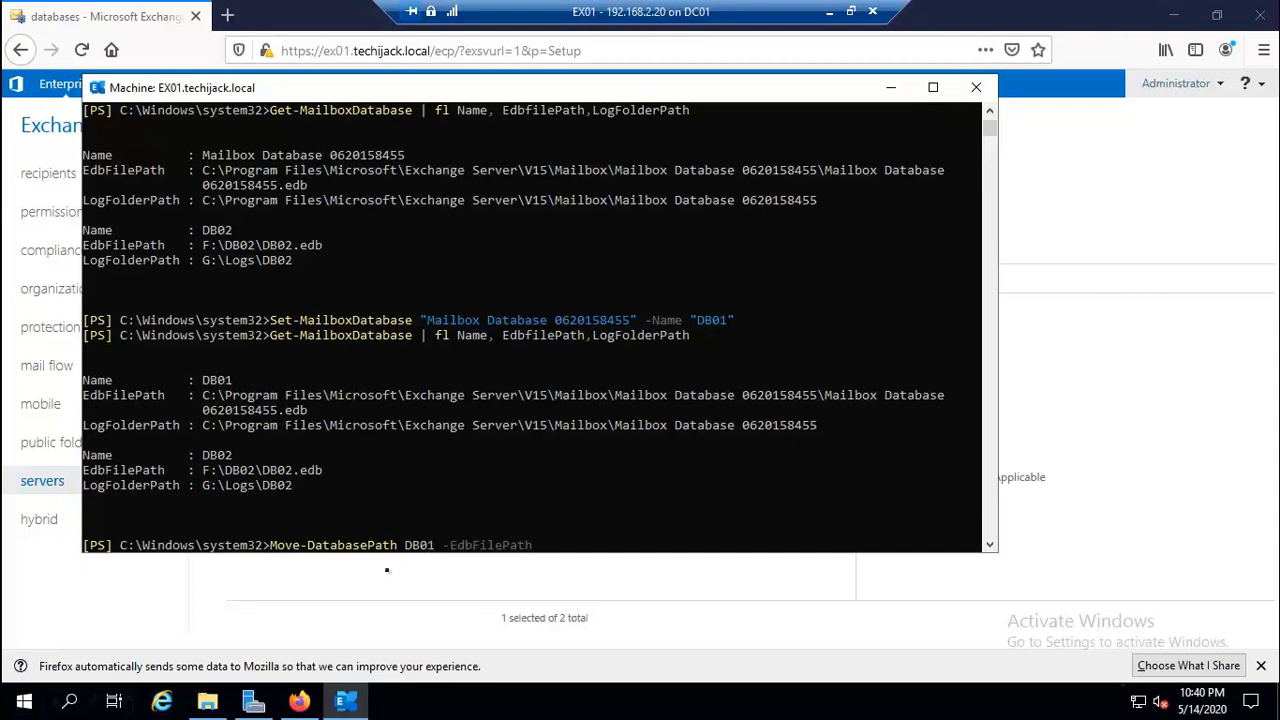
pyautogui.click(207, 701)
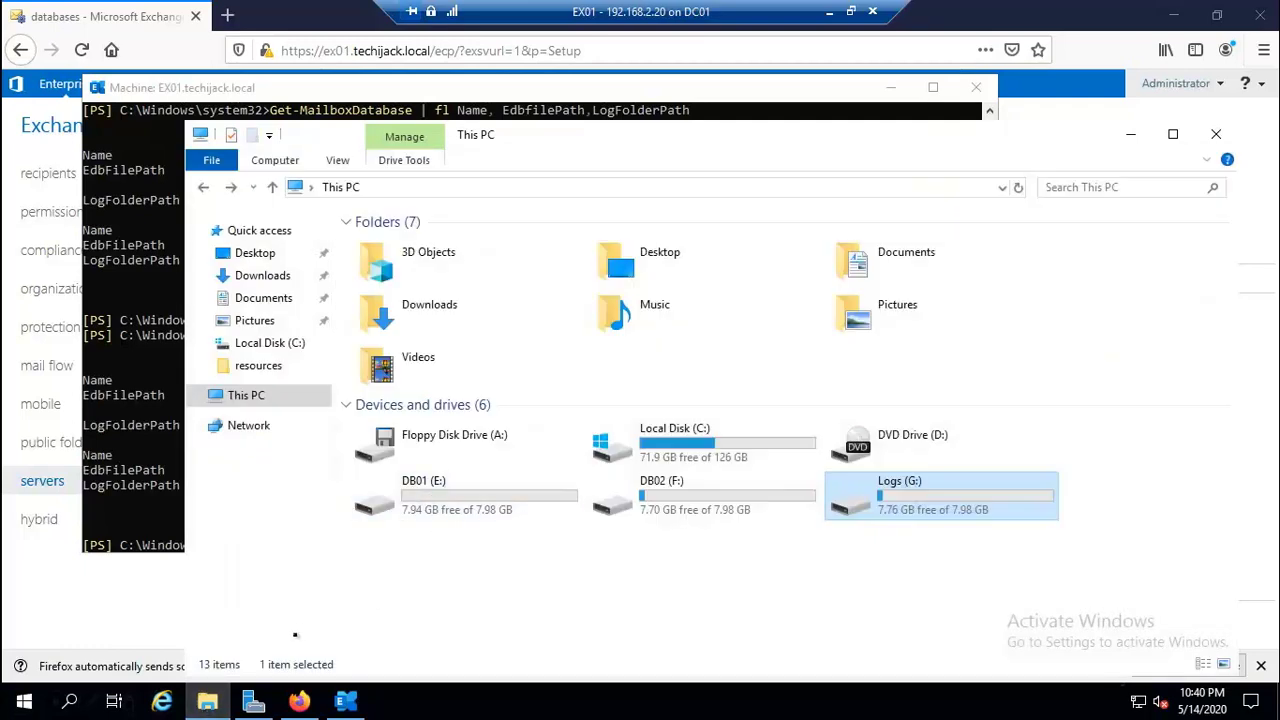
pyautogui.hotkey('alt', 'Tab')
pyautogui.write('E:\\DB01\\')
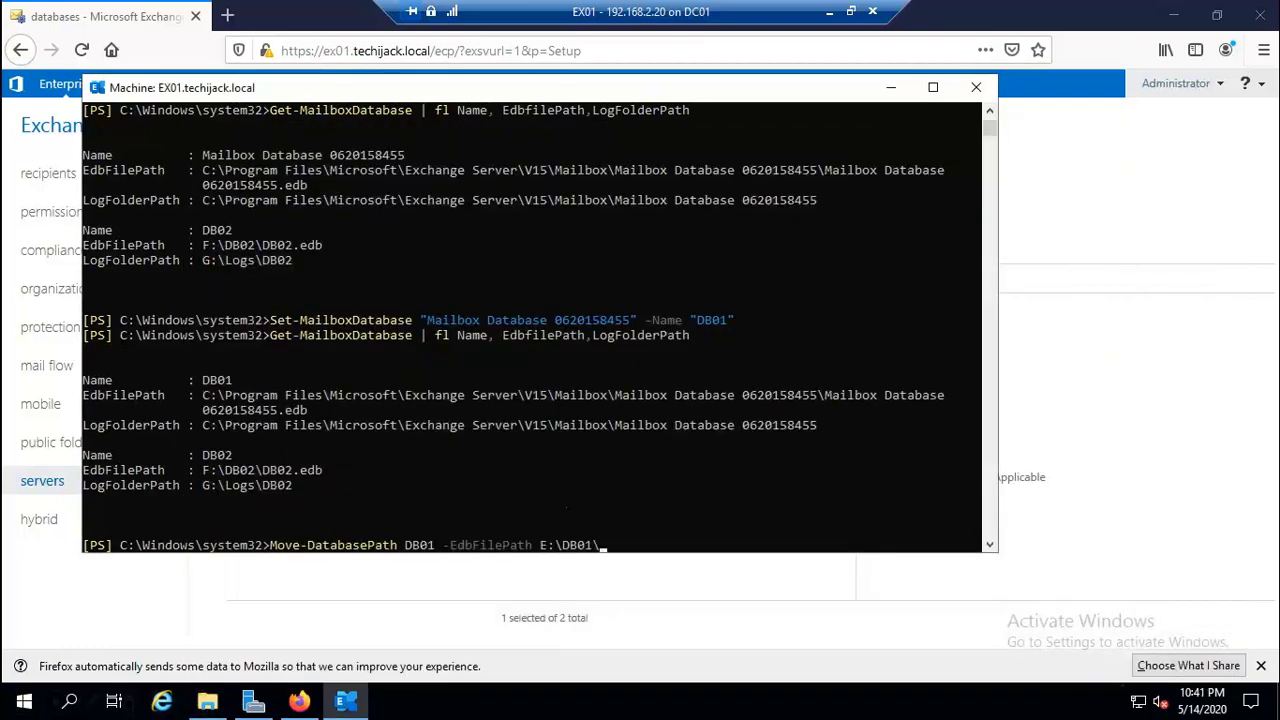
pyautogui.write('DB01.edb -L')
pyautogui.press('Tab')
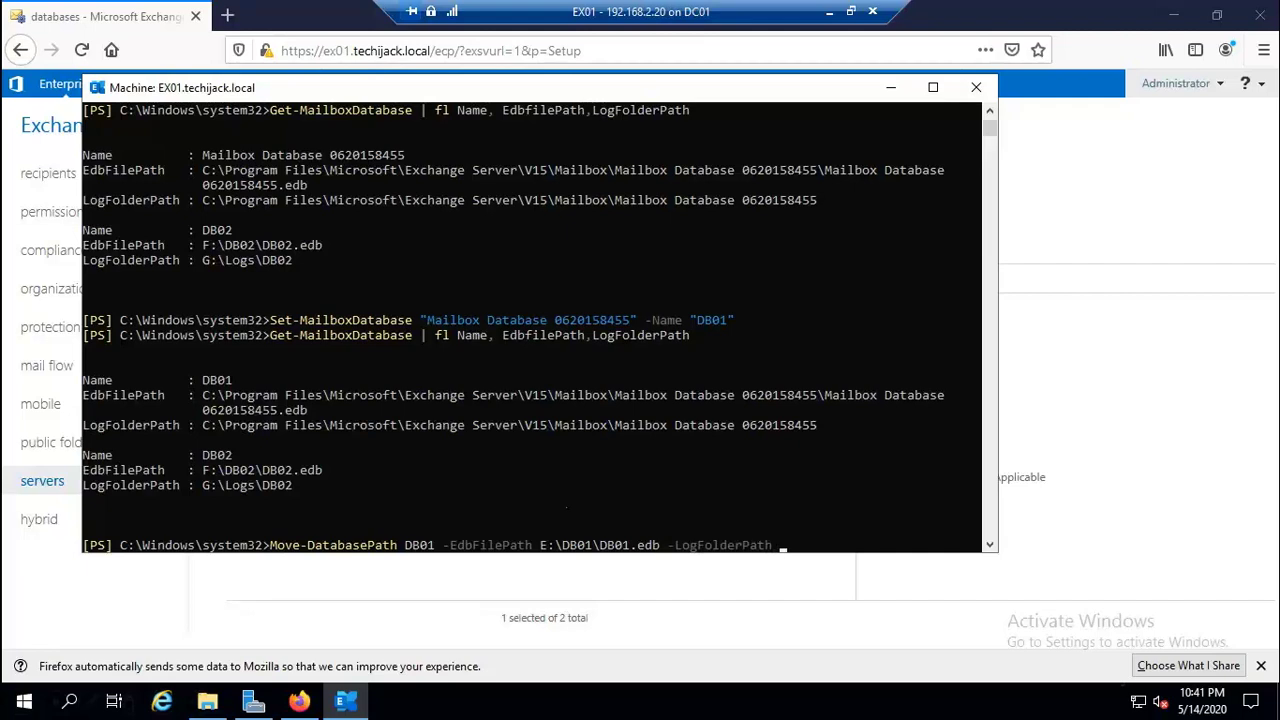
pyautogui.write('G:\\Logs\\DB01')
pyautogui.press('Return')
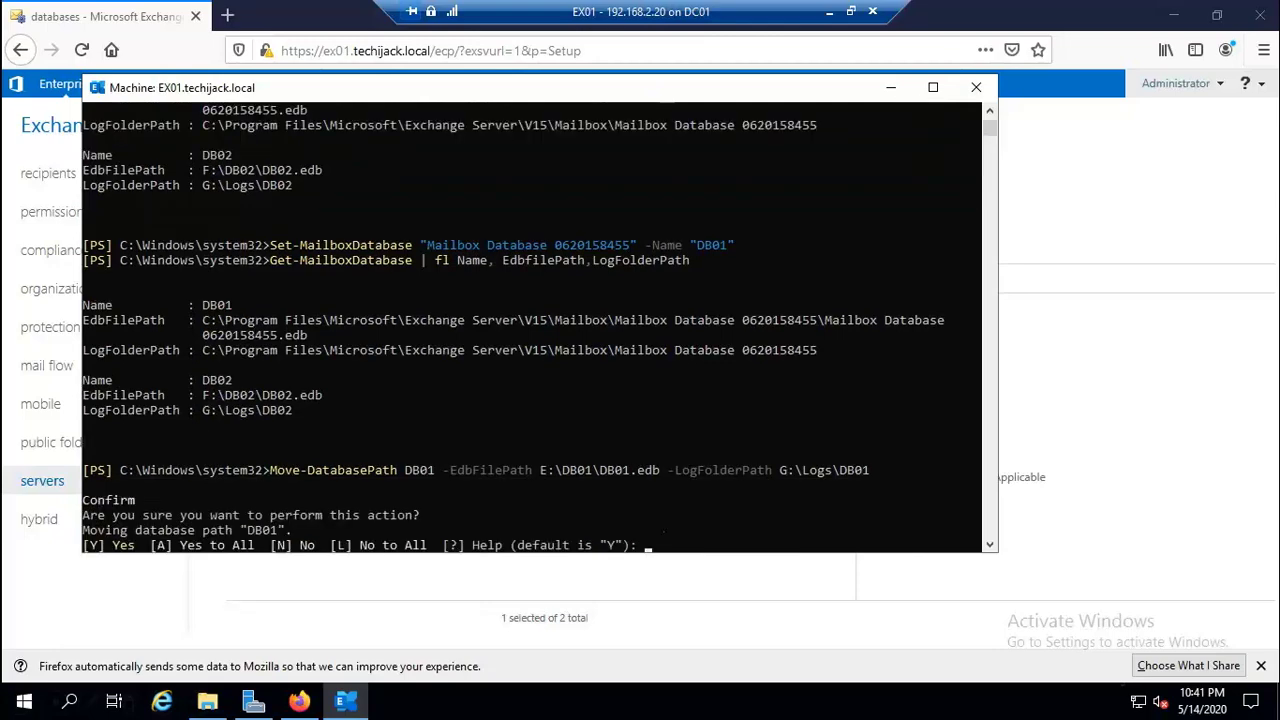
# Approve both DB01 move prompts and refresh the admin center's database list.
pyautogui.write('y')
pyautogui.press('Return')
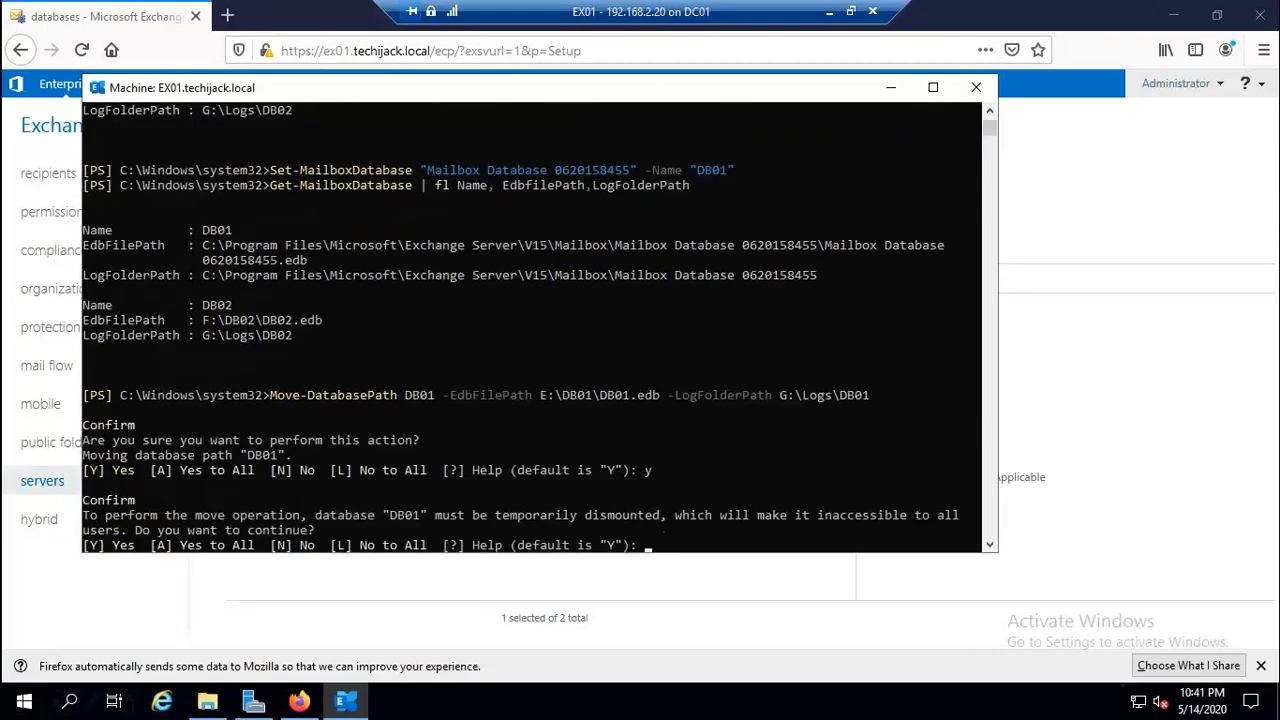
pyautogui.write('y')
pyautogui.press('Return')
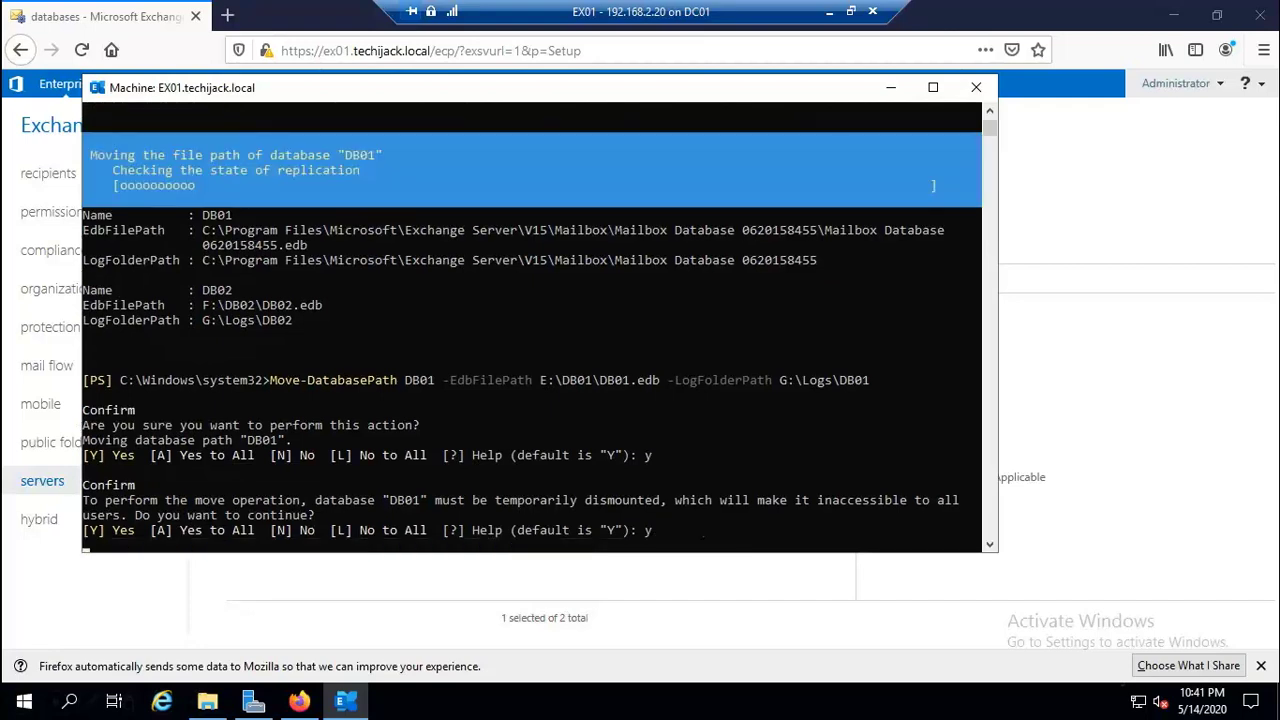
pyautogui.hotkey('alt', 'Tab')
pyautogui.click(329, 245)
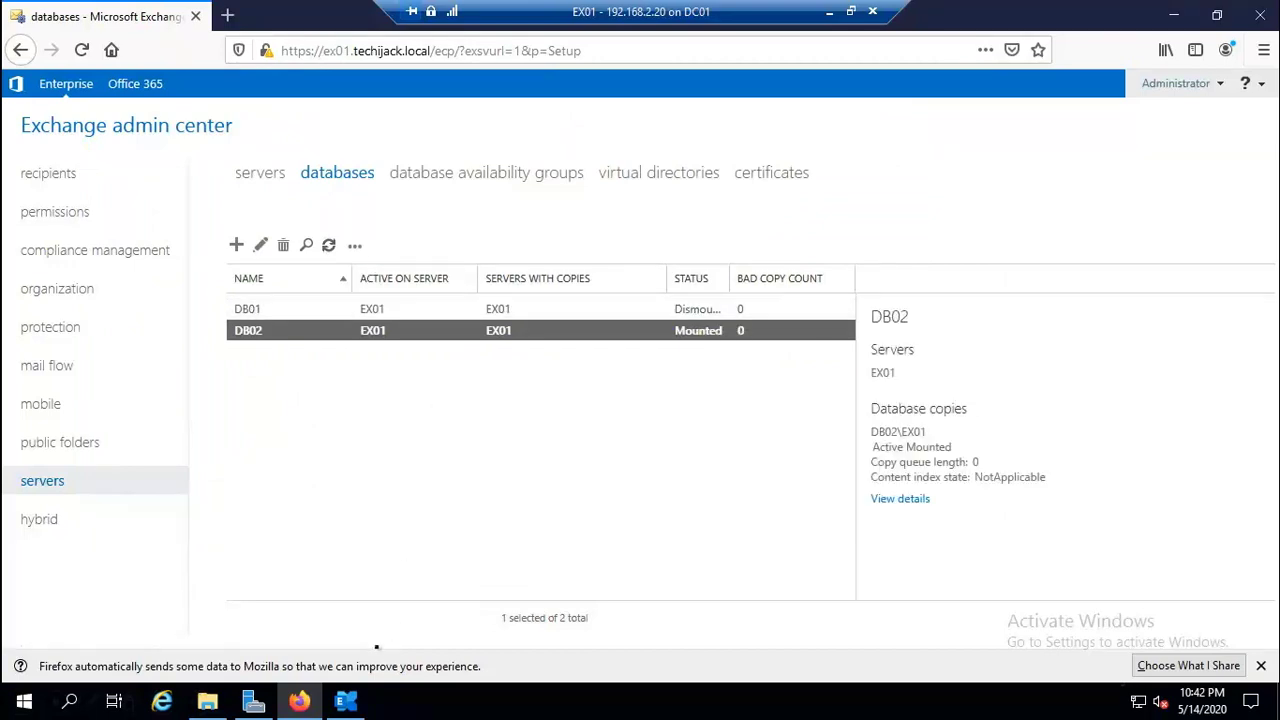
# Close the shell and verify DB01's database path reads E:\DB01\DB01.edb in its properties.
pyautogui.click(345, 701)
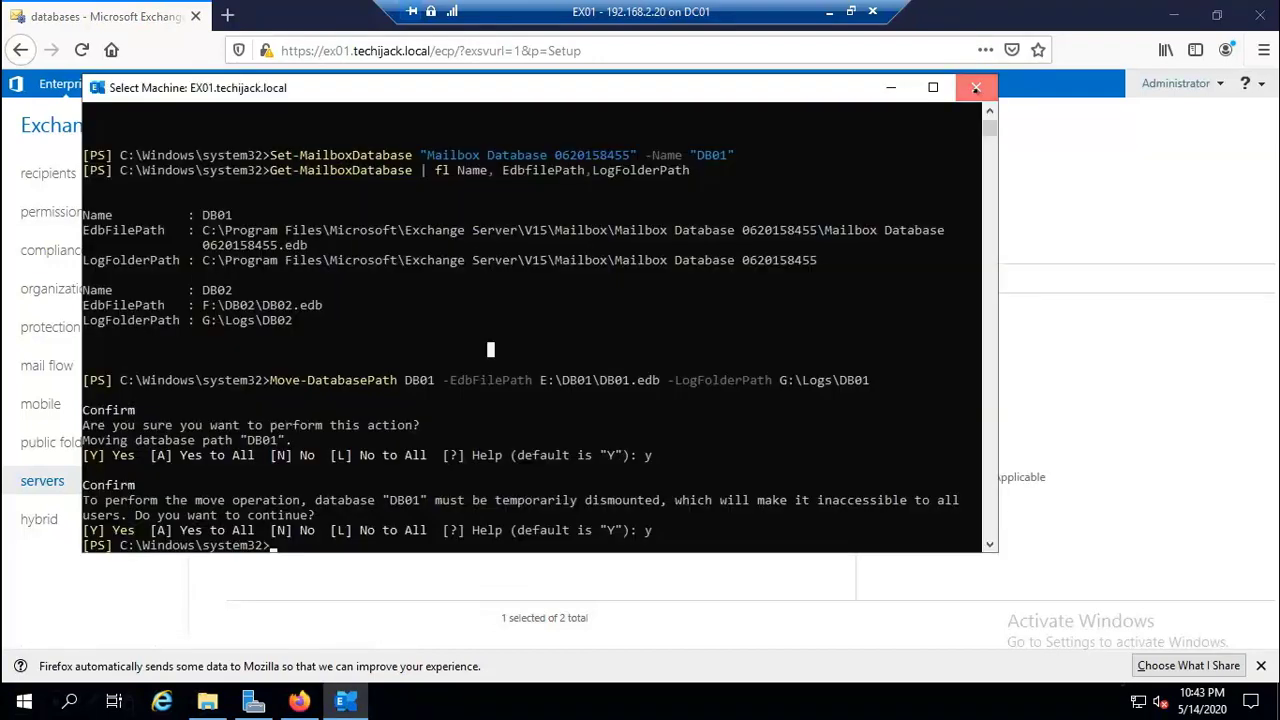
pyautogui.click(976, 87)
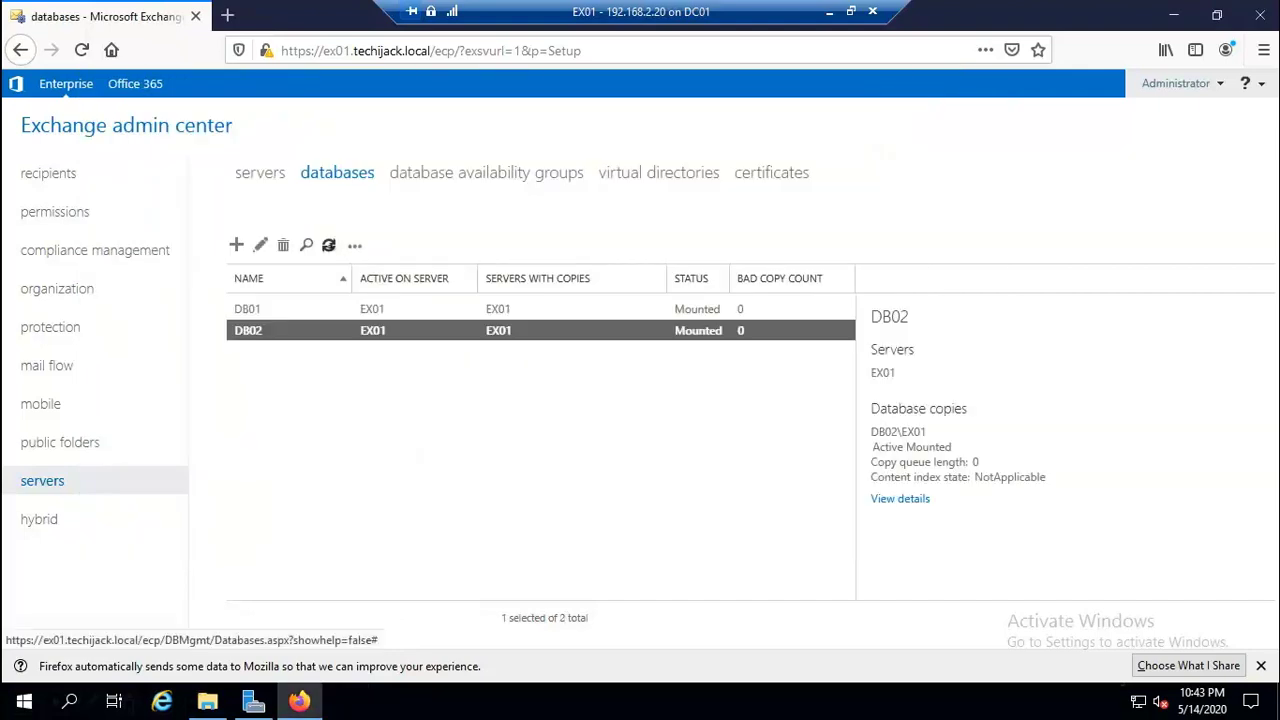
pyautogui.click(255, 312)
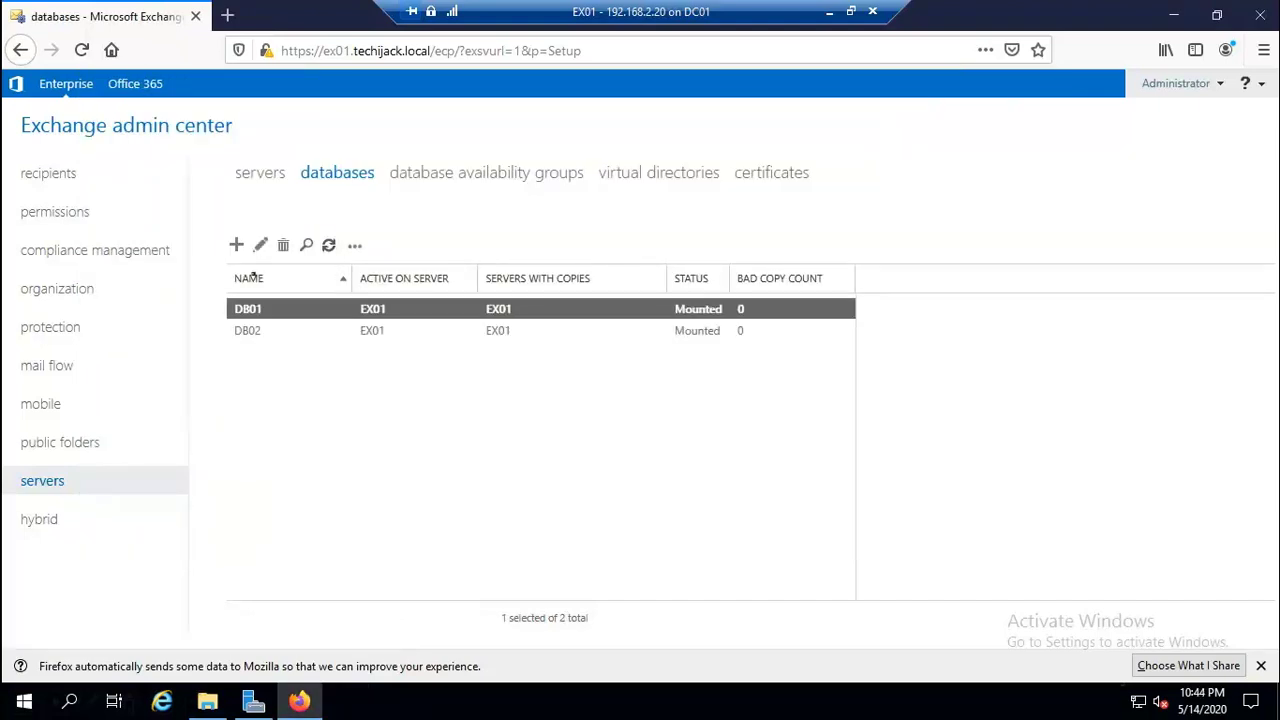
pyautogui.click(261, 246)
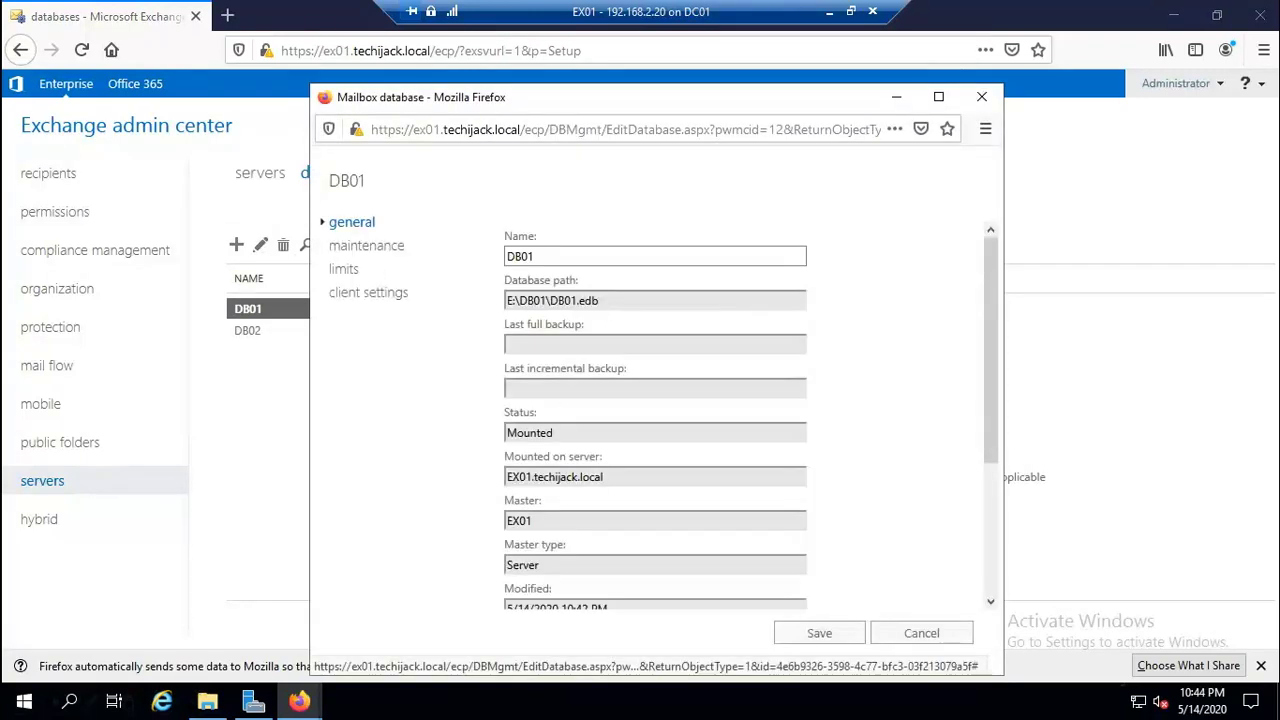
pyautogui.moveTo(600, 301); pyautogui.dragTo(506, 300)
pyautogui.click(928, 634)
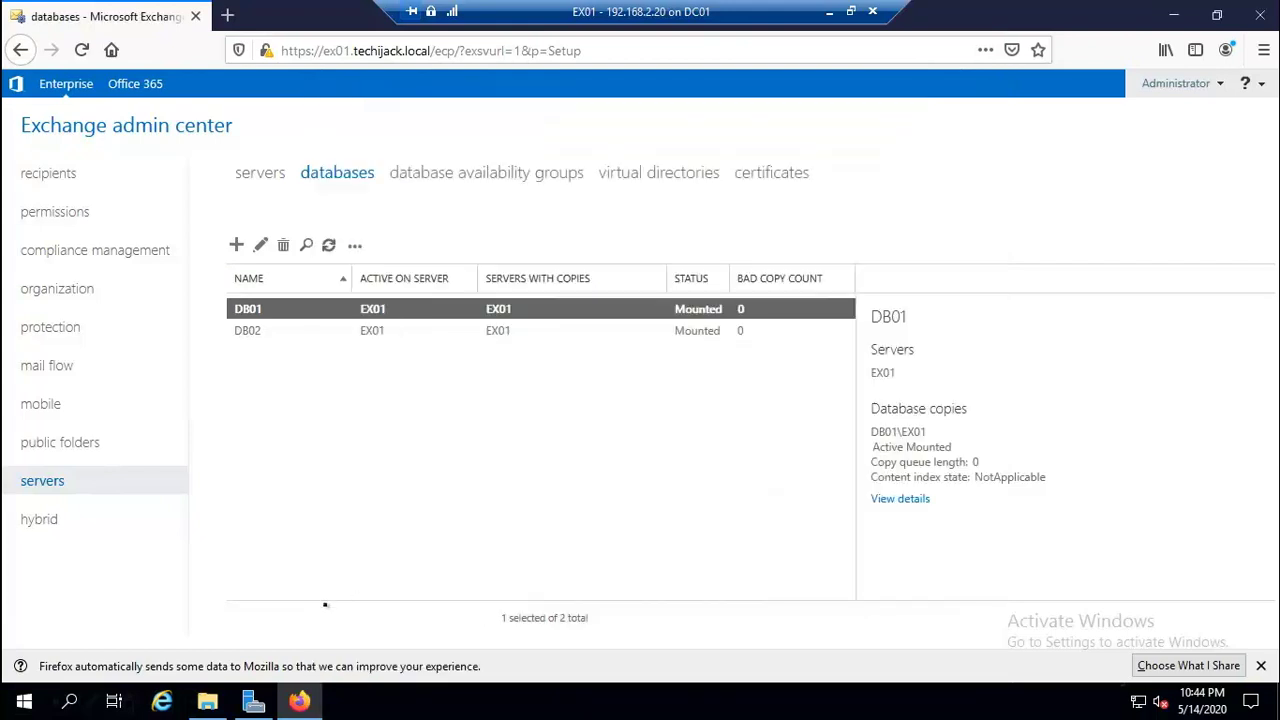
pyautogui.click(207, 701)
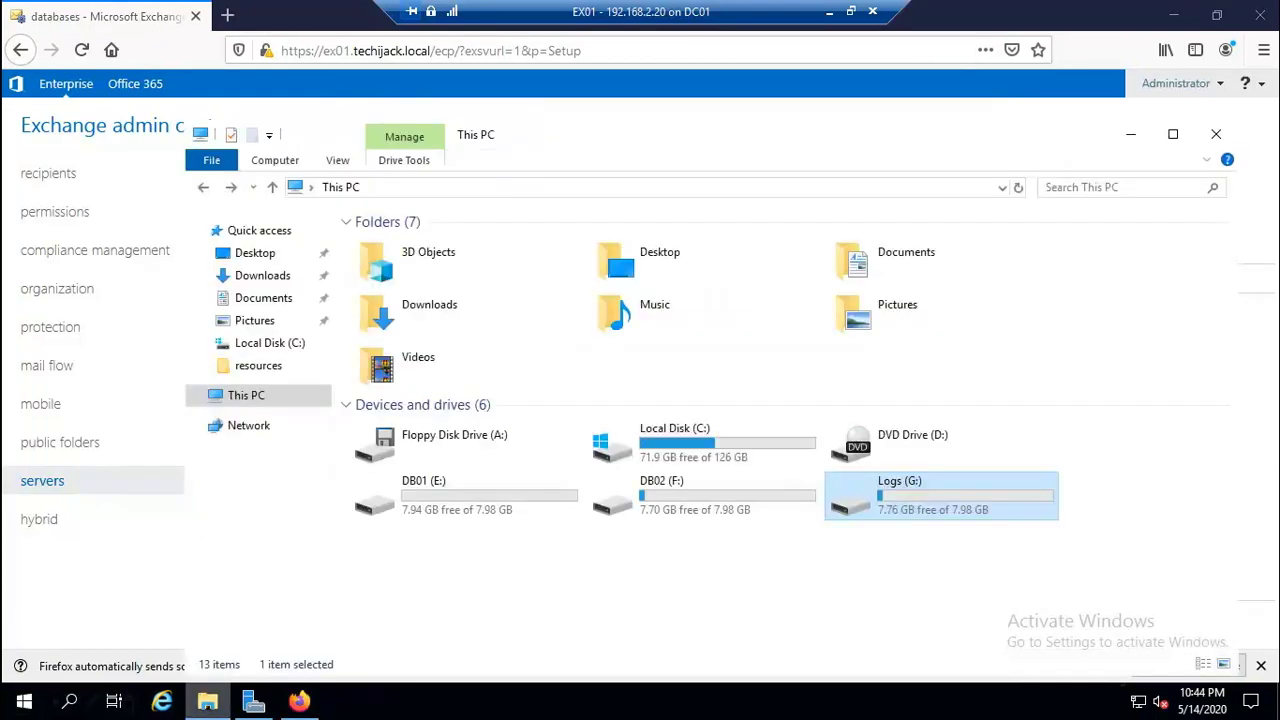
# Refresh This PC and confirm DB01.edb now sits in E:\DB01.
pyautogui.rightClick(514, 545)
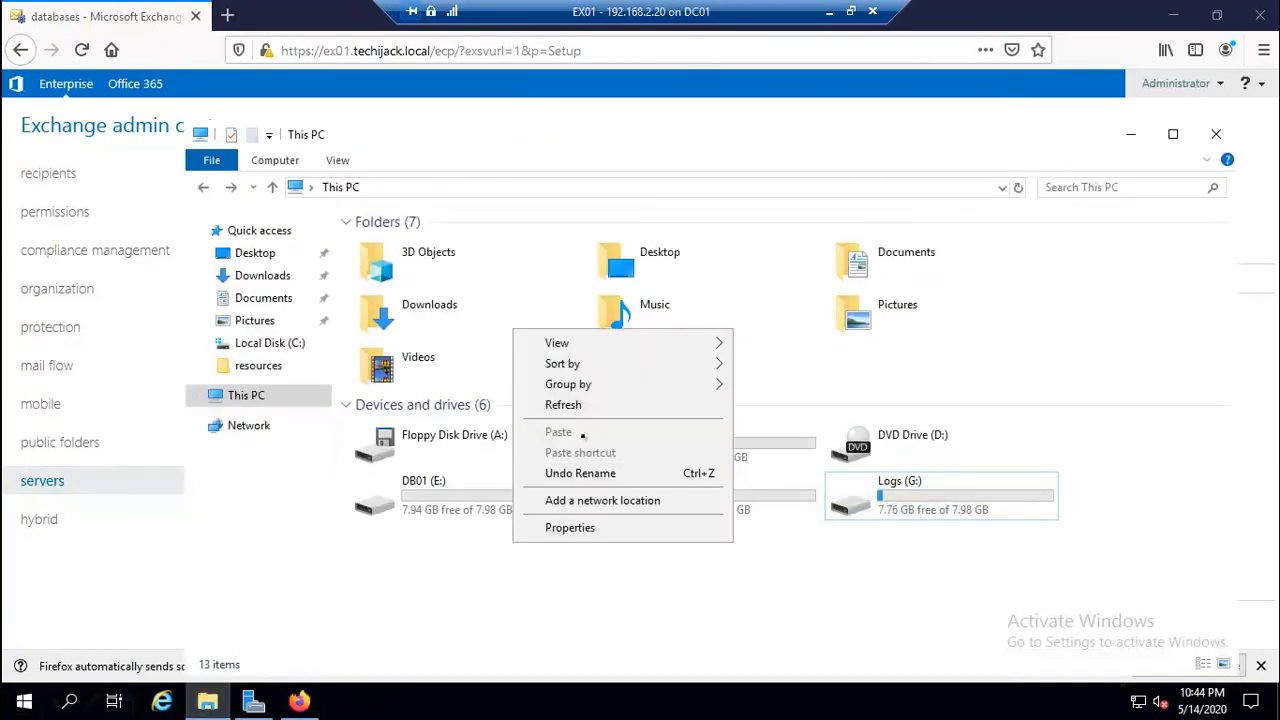
pyautogui.click(583, 404)
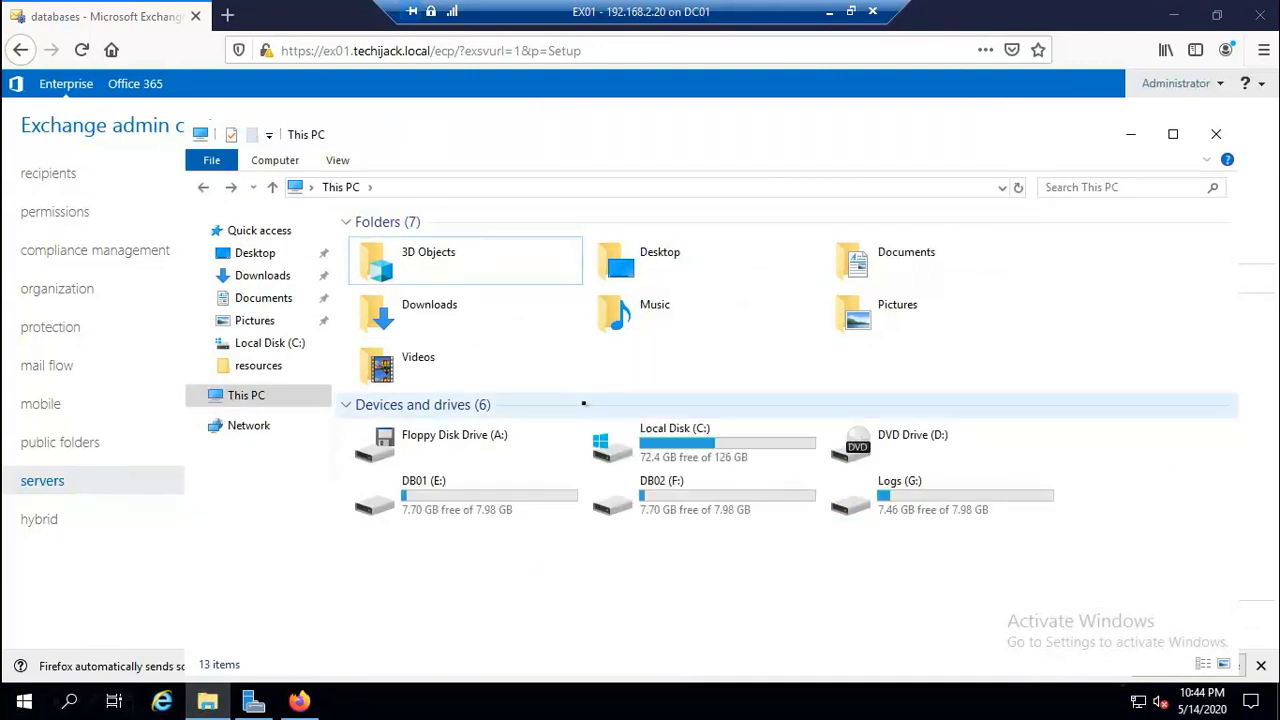
pyautogui.doubleClick(416, 497)
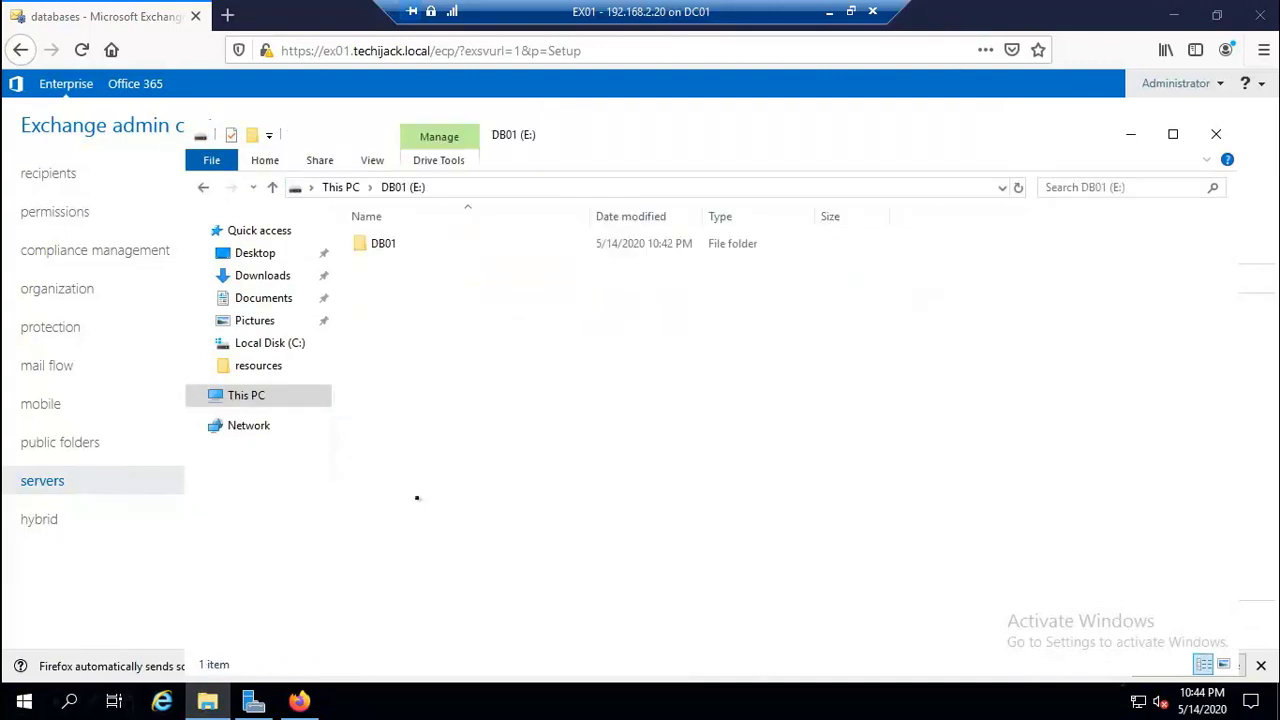
pyautogui.doubleClick(384, 250)
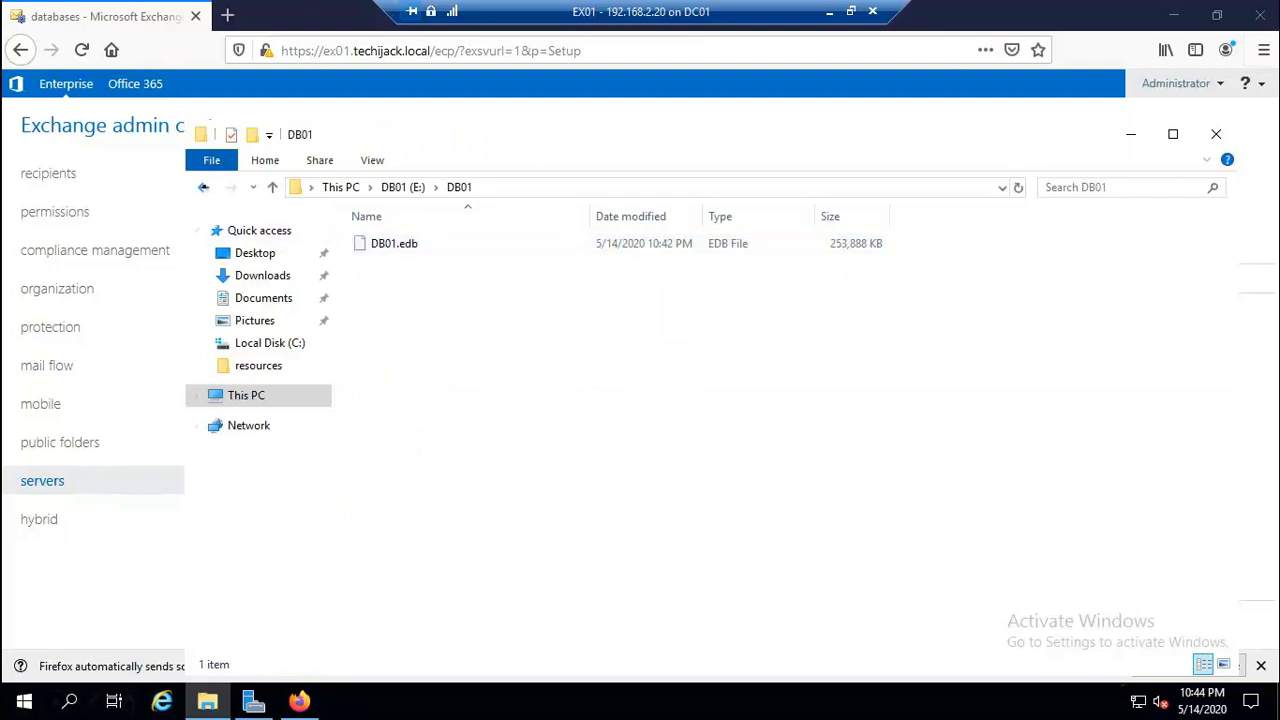
pyautogui.hotkey('alt', 'Left')
pyautogui.hotkey('alt', 'Left')
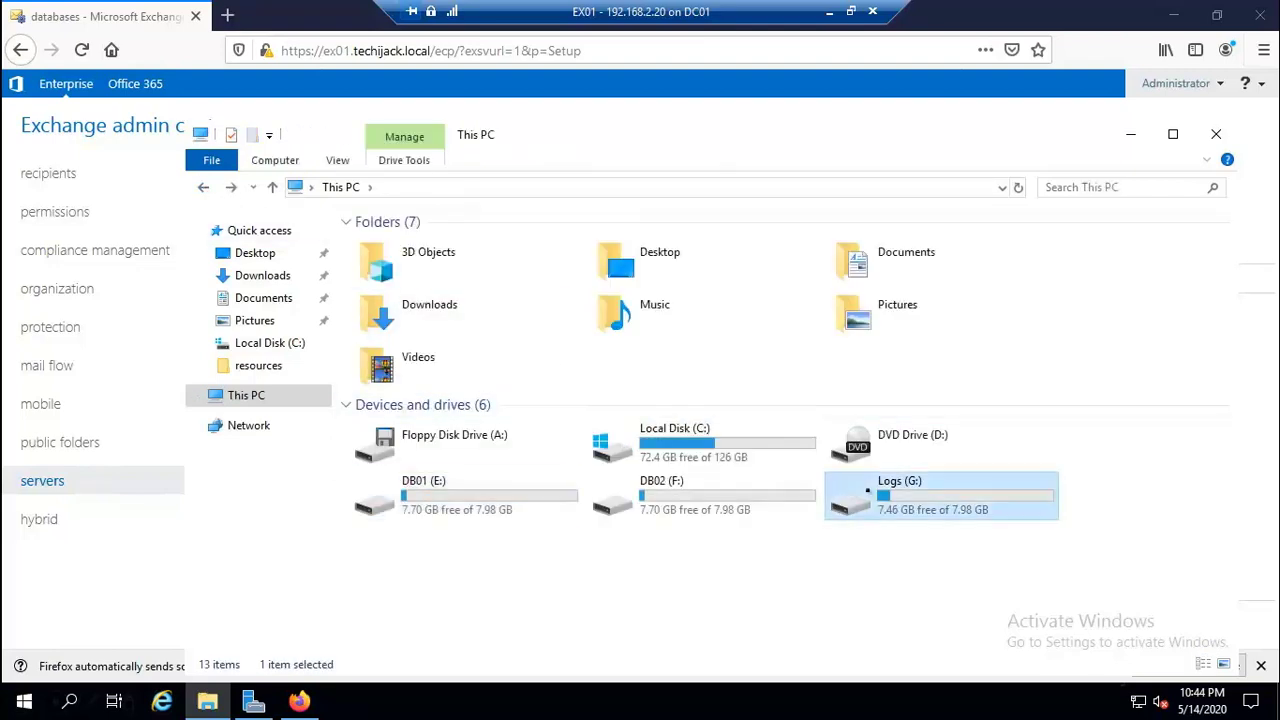
# Confirm DB01's log files are in G:\Logs\DB01, then reopen DB01's properties.
pyautogui.doubleClick(840, 485)
pyautogui.doubleClick(383, 247)
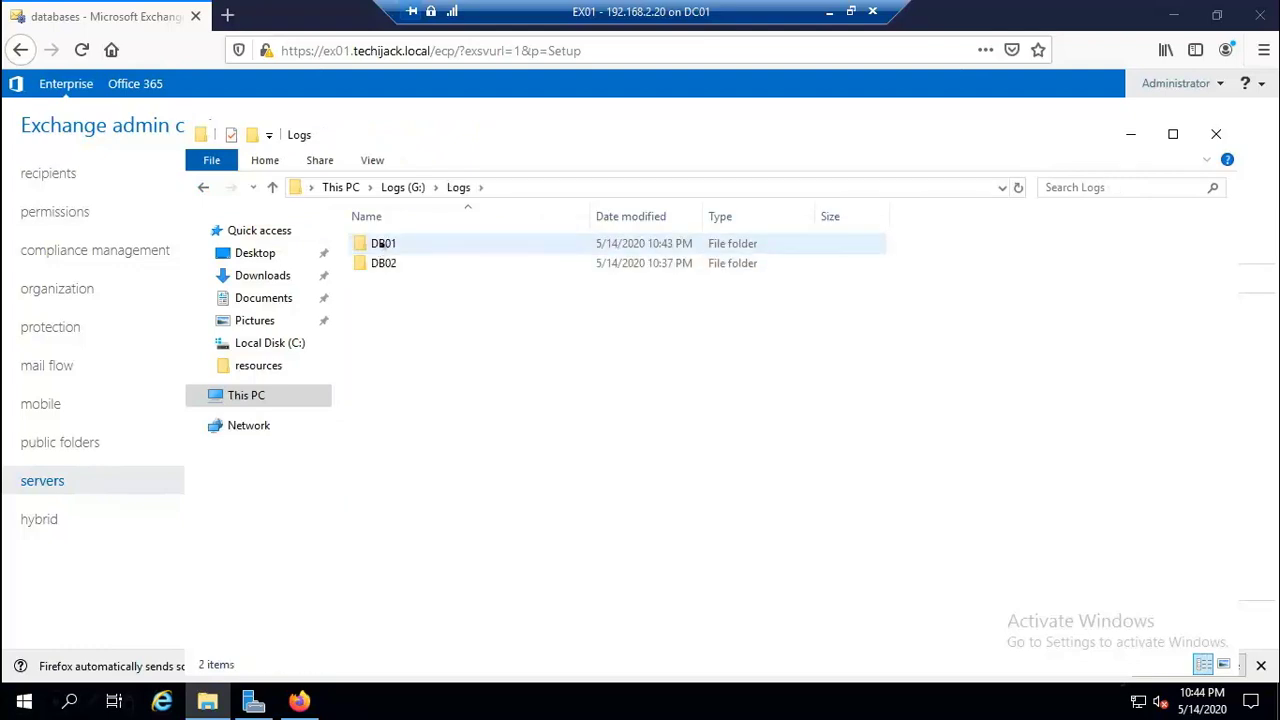
pyautogui.doubleClick(383, 244)
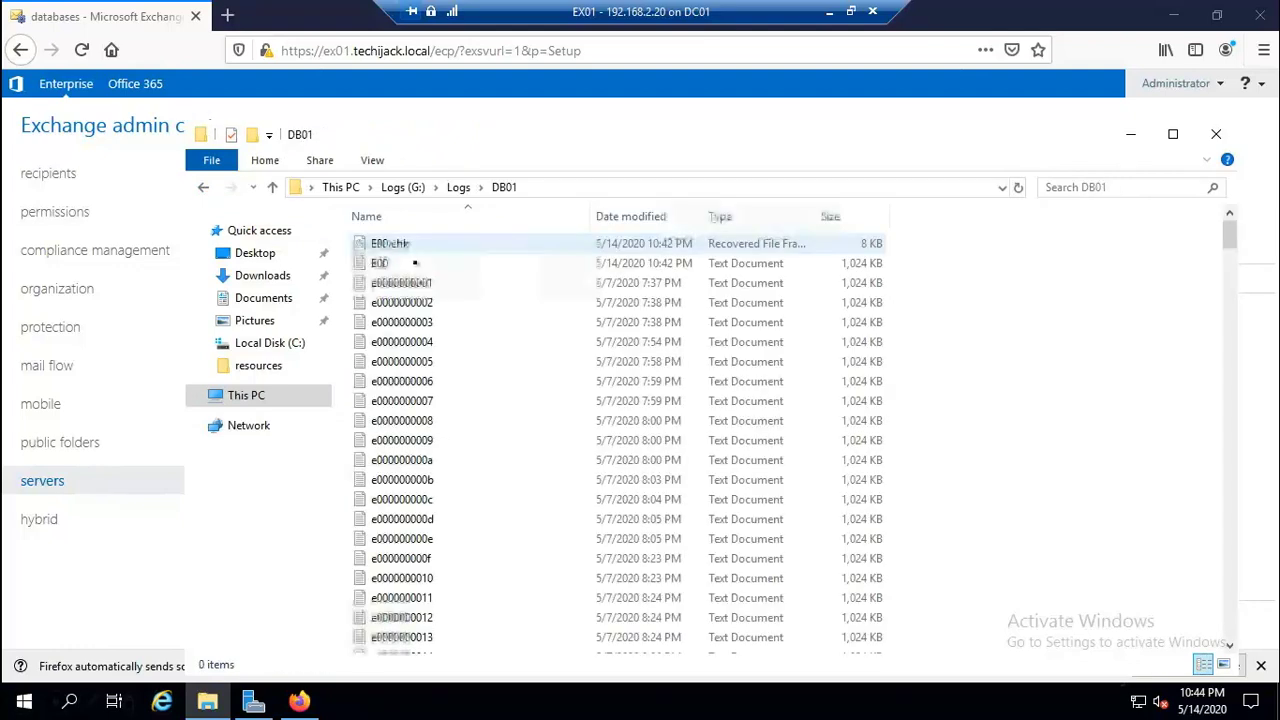
pyautogui.hotkey('alt', 'Left')
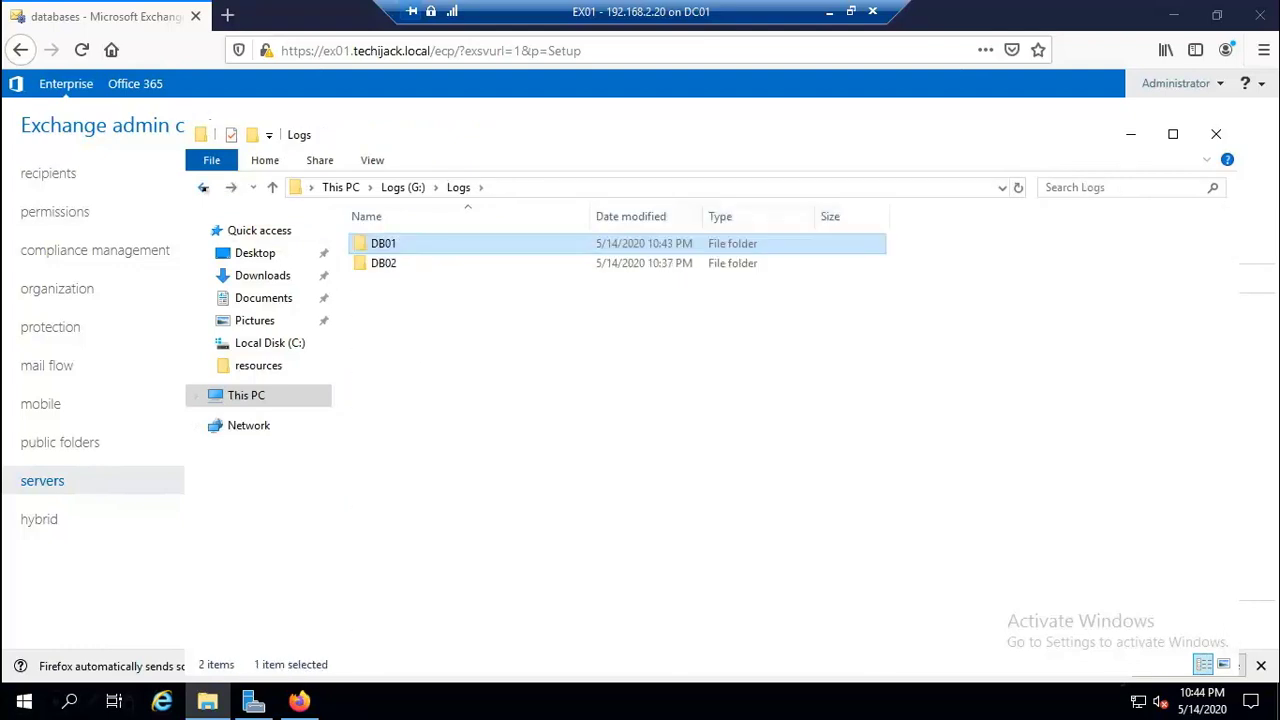
pyautogui.hotkey('alt', 'Left')
pyautogui.click(298, 702)
pyautogui.click(260, 245)
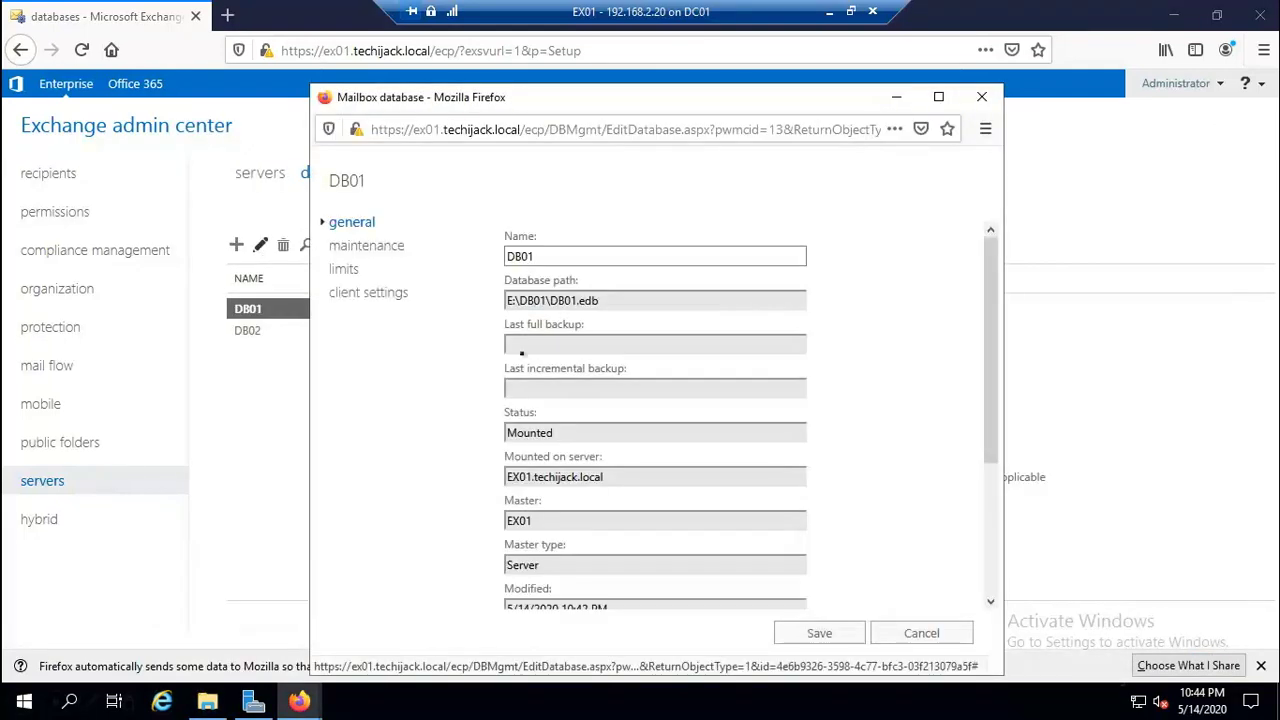
# Set DB01's issue warning quota to 1.5 GB and prohibit send to 1.8 GB.
pyautogui.click(344, 270)
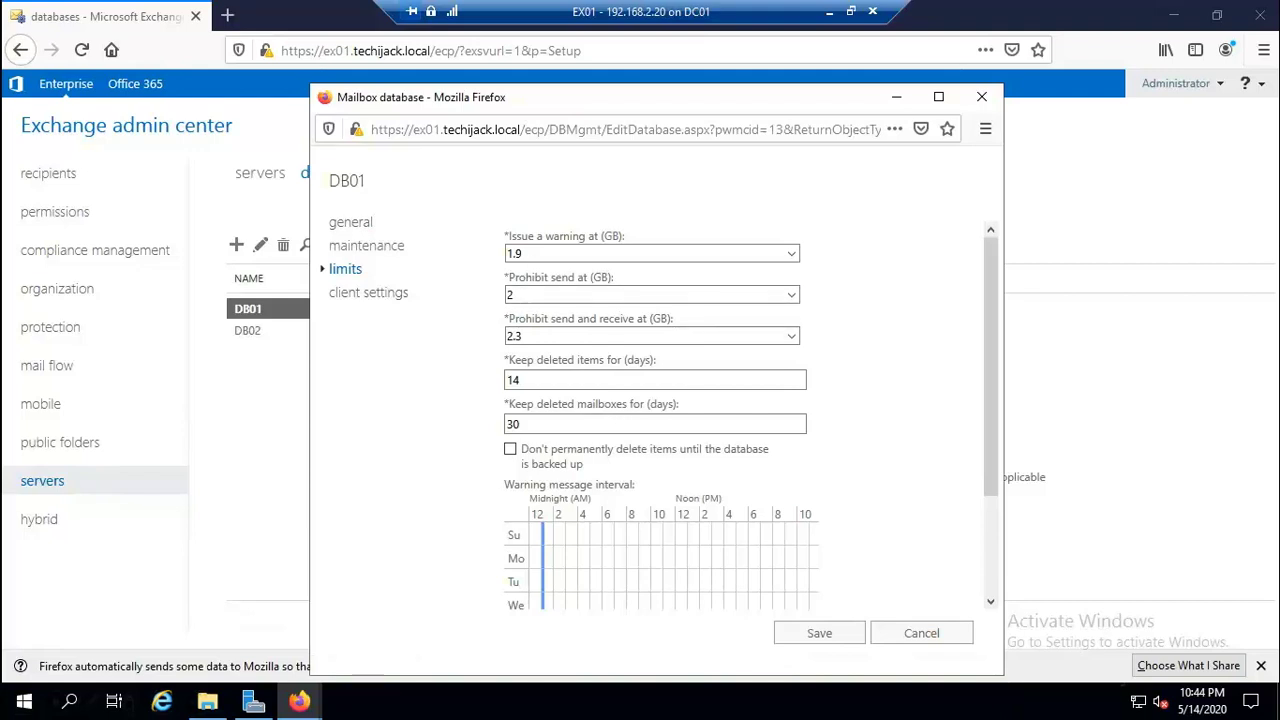
pyautogui.doubleClick(514, 253)
pyautogui.press('End')
pyautogui.press('BackSpace')
pyautogui.press('BackSpace')
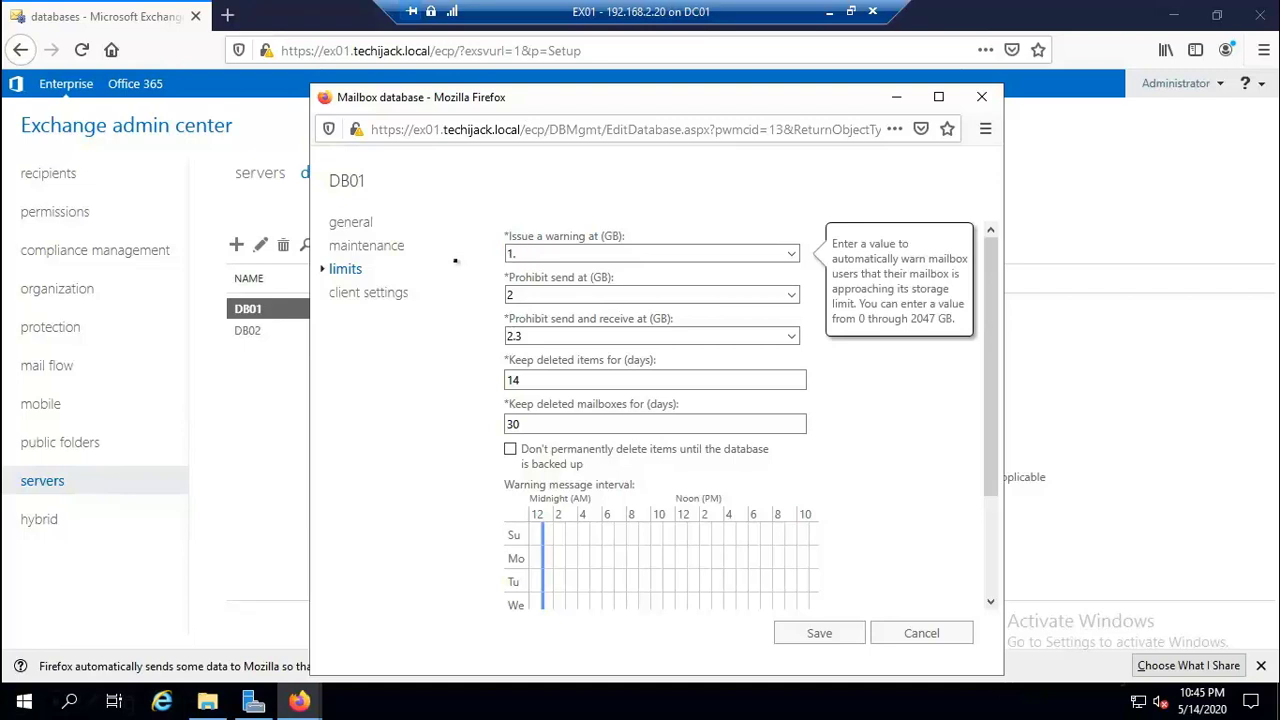
pyautogui.write('.5')
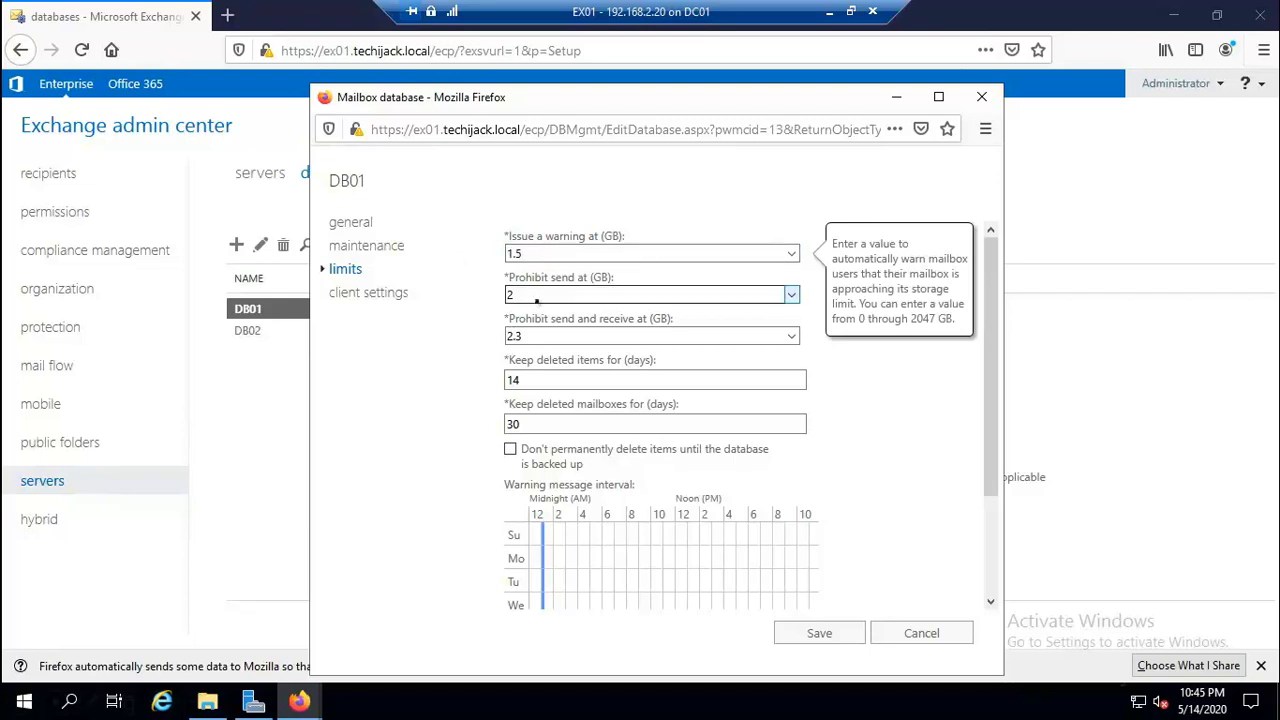
pyautogui.click(510, 294)
pyautogui.doubleClick(510, 294)
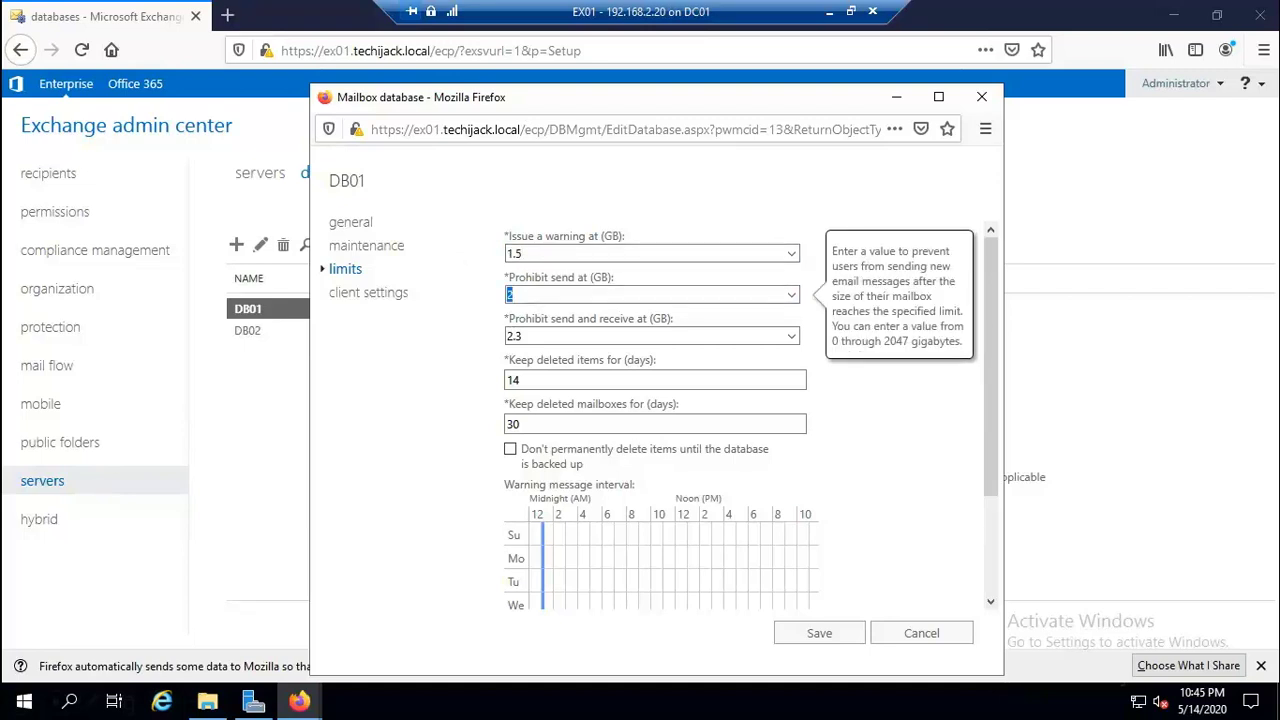
pyautogui.write('1.8')
# Set prohibit send and receive to 2.0 GB, keep deleted items 20 days, and save.
pyautogui.press('Tab')
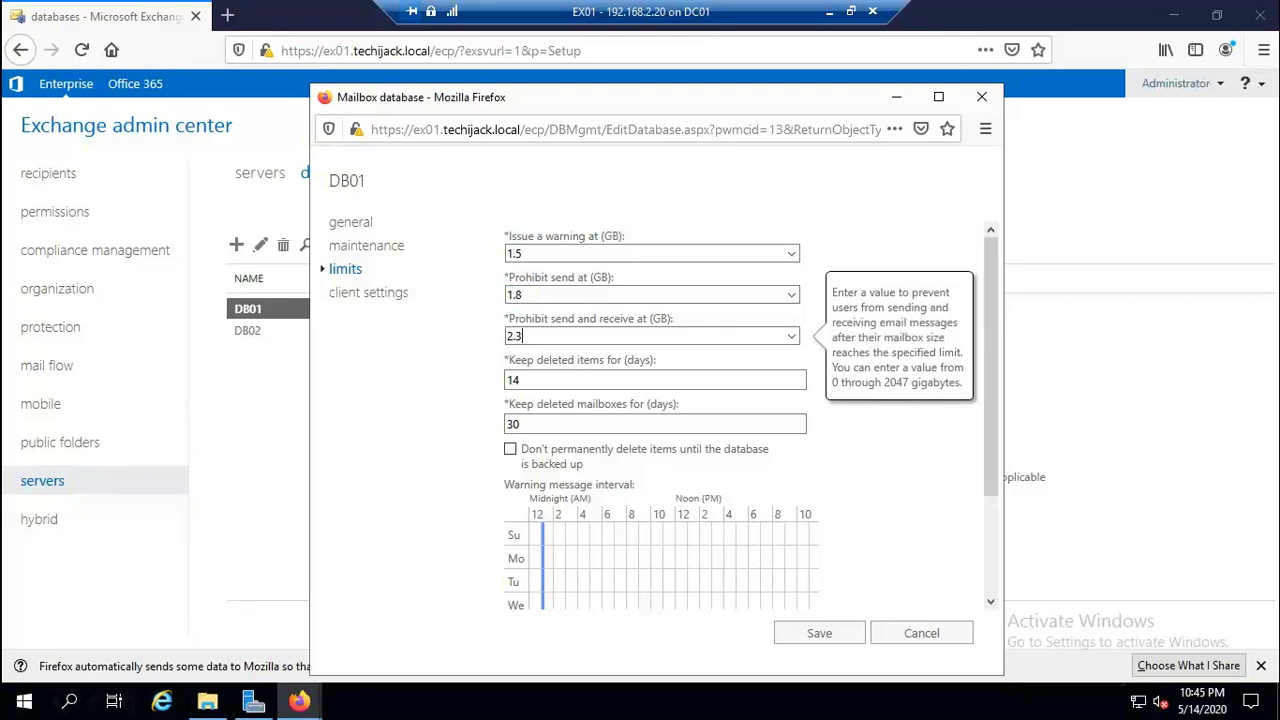
pyautogui.press('BackSpace')
pyautogui.write('0')
pyautogui.press('Tab')
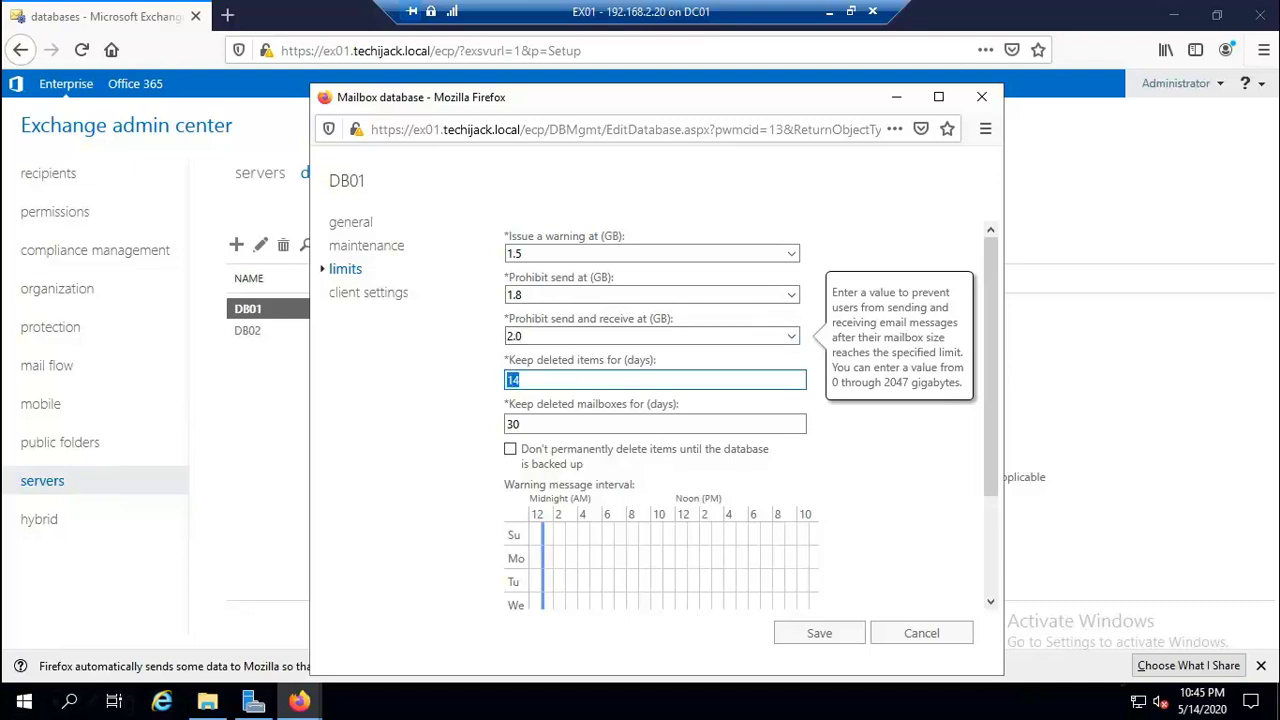
pyautogui.write('20')
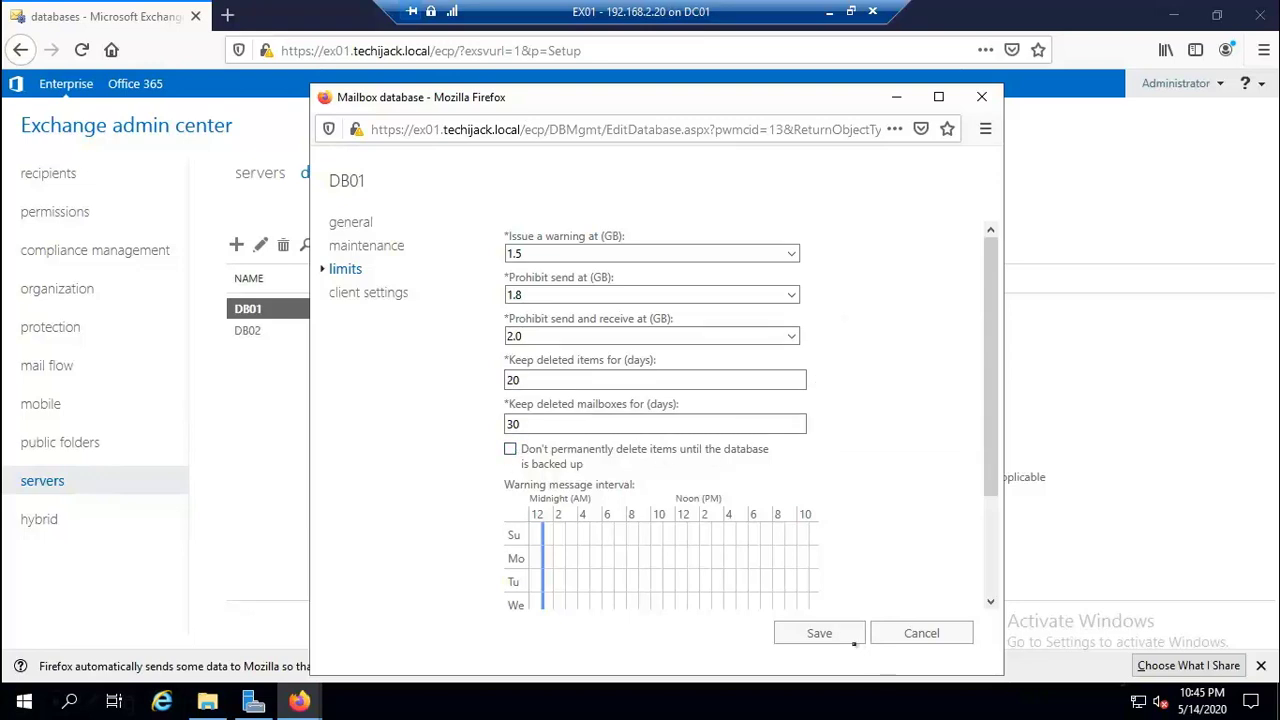
pyautogui.click(820, 633)
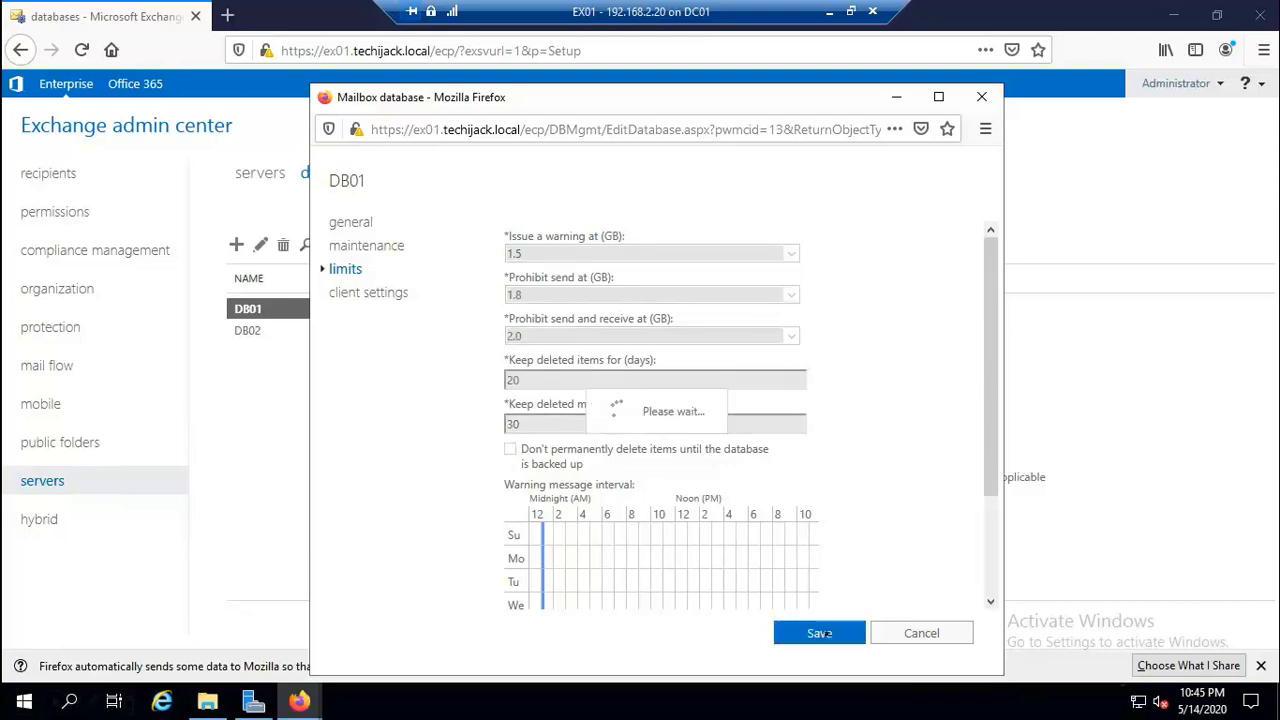